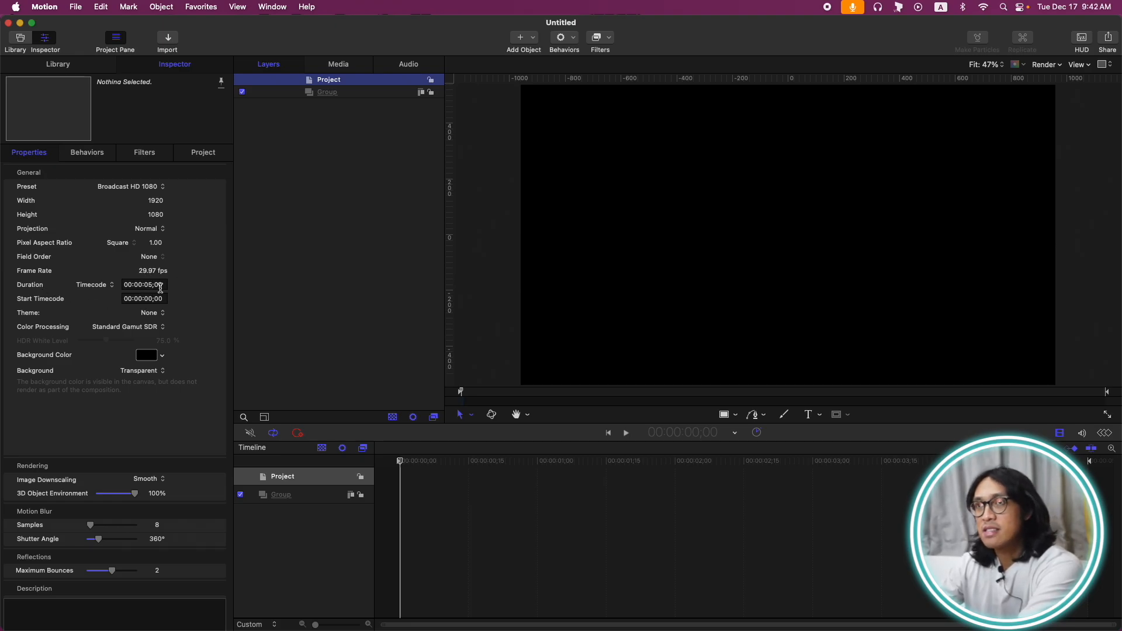
Add a Gradient generator to the empty group
{"action": "left_click", "coordinate": [359, 93]}
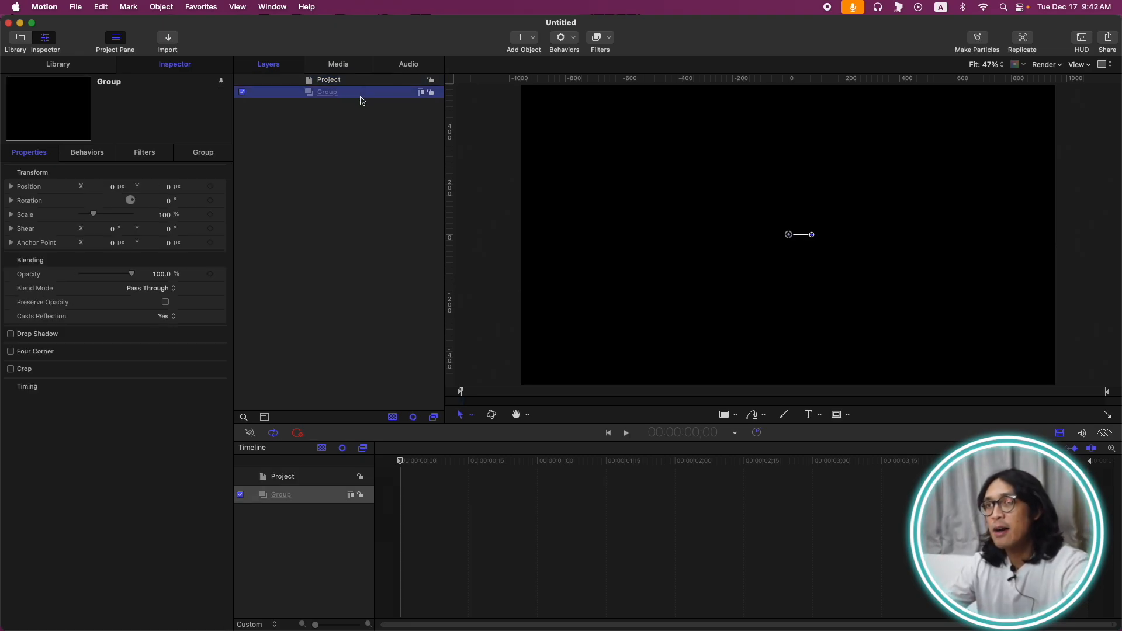
{"action": "left_click", "coordinate": [525, 41]}
{"action": "mouse_move", "coordinate": [620, 166]}
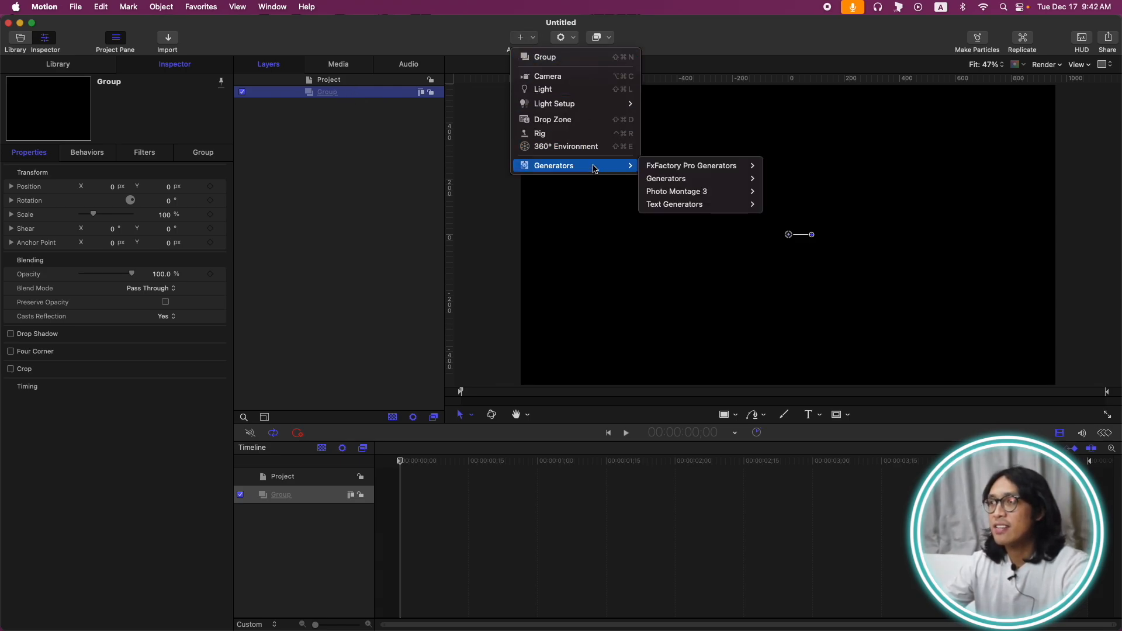
{"action": "mouse_move", "coordinate": [683, 178]}
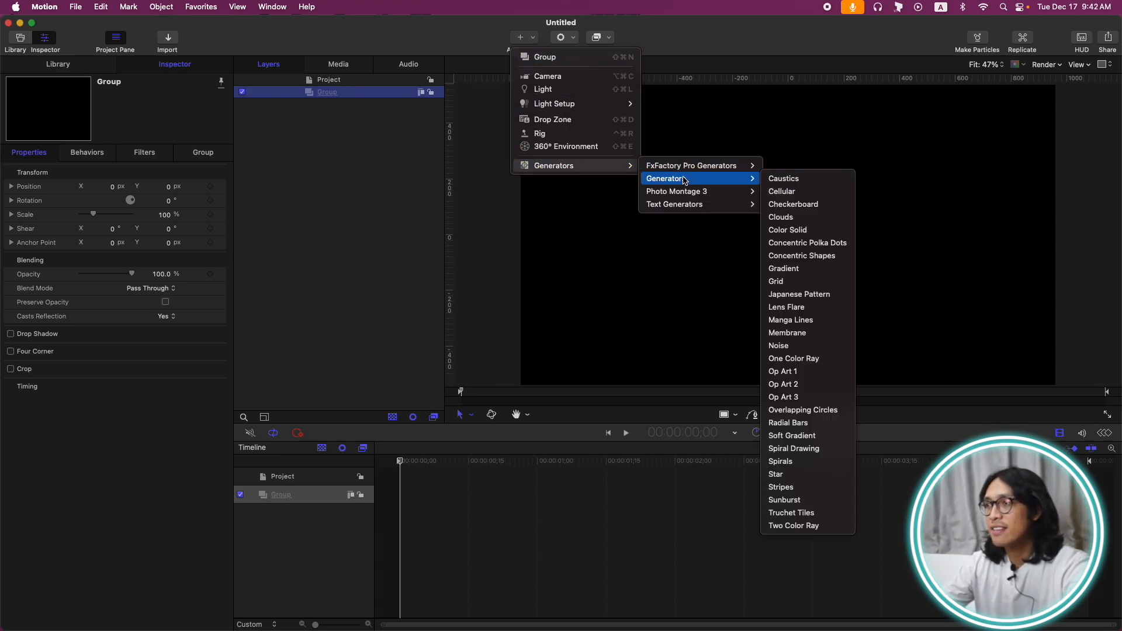
{"action": "left_click", "coordinate": [801, 268]}
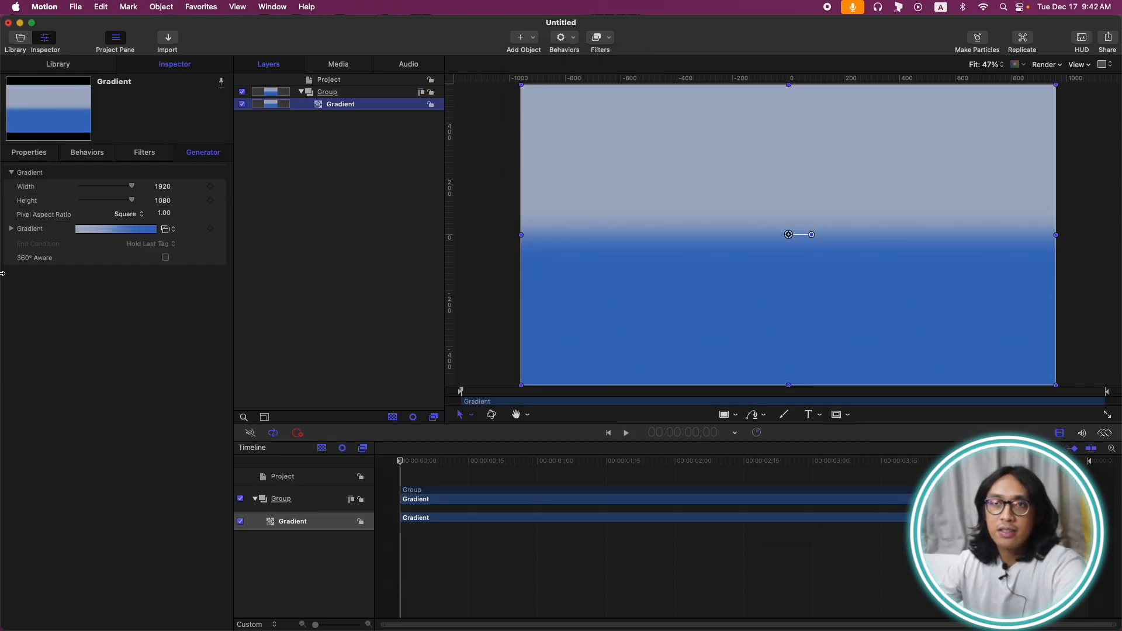
Expand the generator's gradient settings and view the available gradient presets and the color tags
{"action": "left_click", "coordinate": [11, 229]}
{"action": "left_click", "coordinate": [175, 231]}
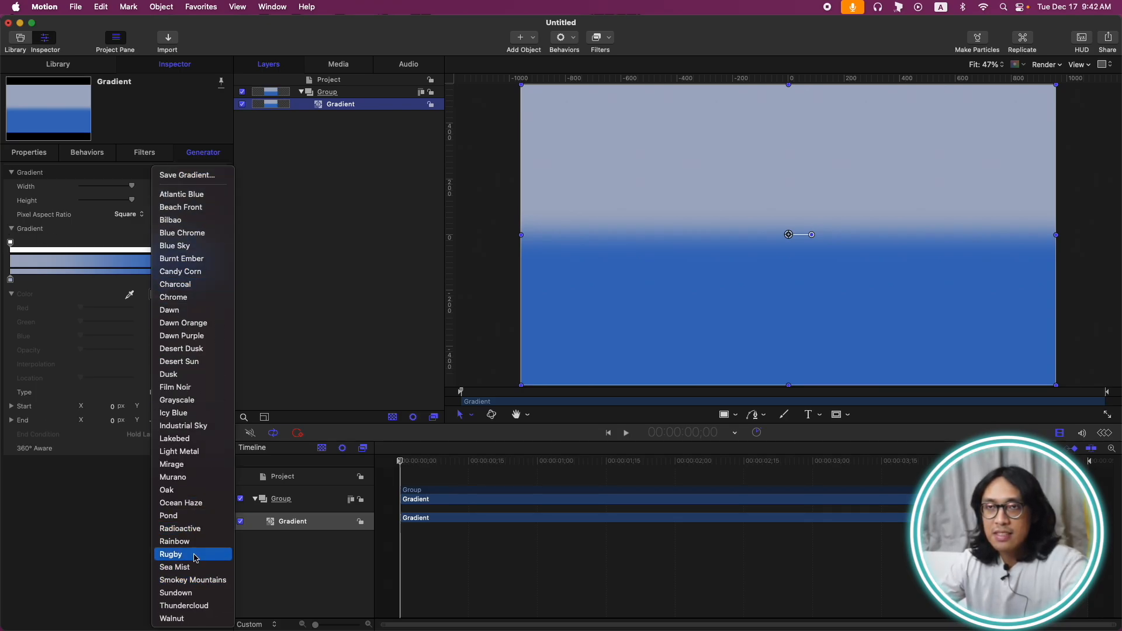
{"action": "left_click", "coordinate": [314, 306]}
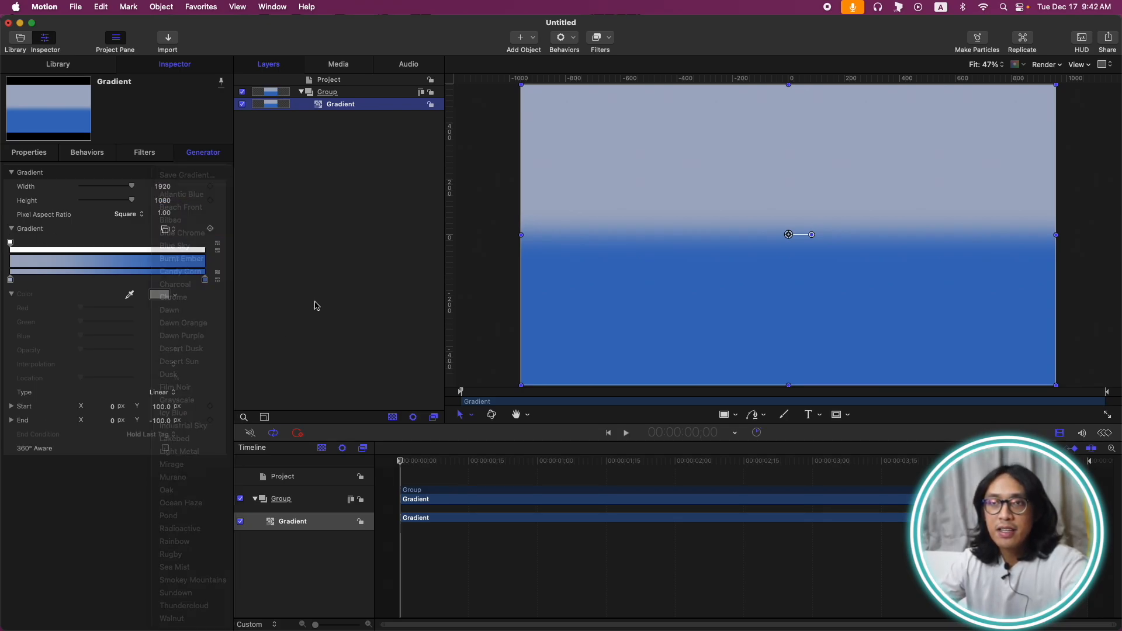
{"action": "left_click", "coordinate": [205, 280]}
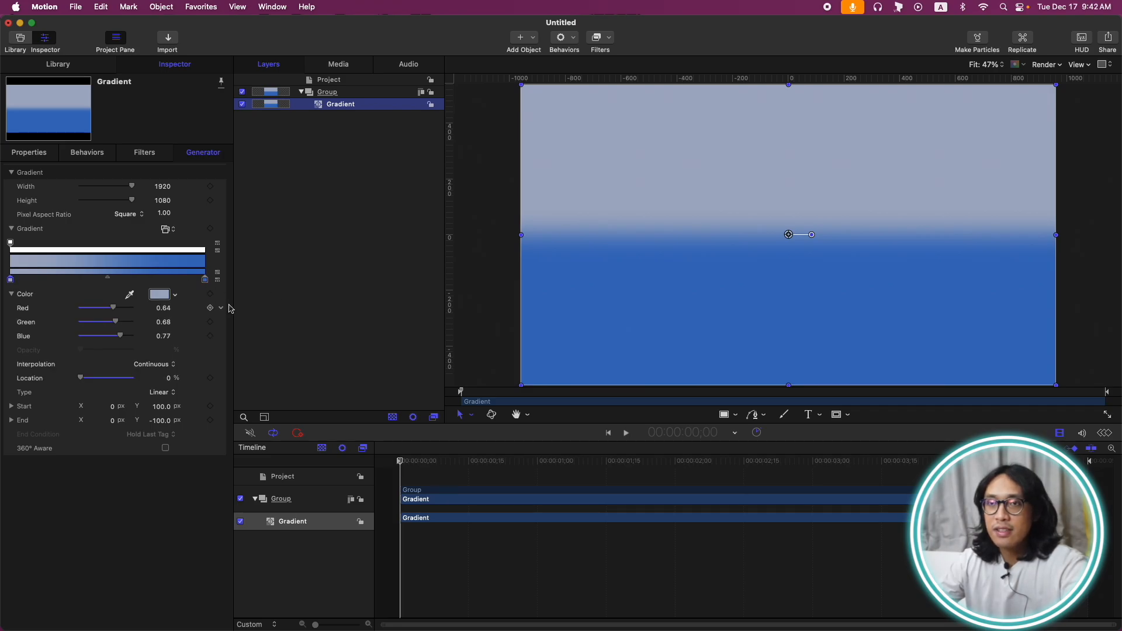
Apply the Dawn Orange gradient from the library to the Gradient generator
{"action": "left_click", "coordinate": [57, 65]}
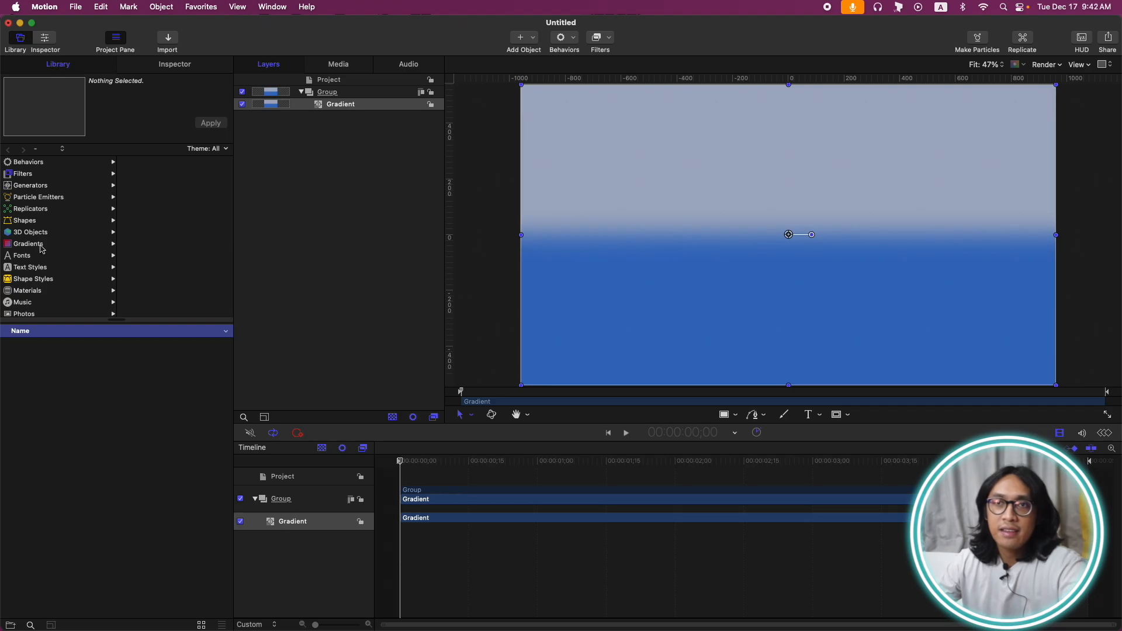
{"action": "left_click", "coordinate": [28, 244]}
{"action": "scroll", "coordinate": [71, 548], "scroll_direction": "down", "scroll_amount": 5}
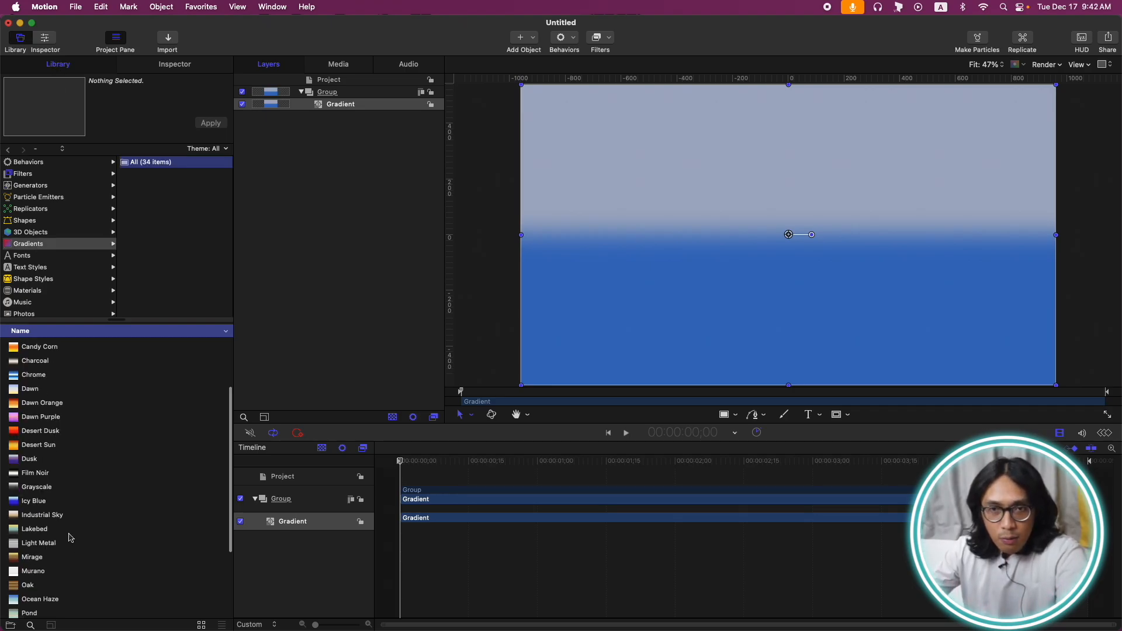
{"action": "left_click", "coordinate": [51, 536]}
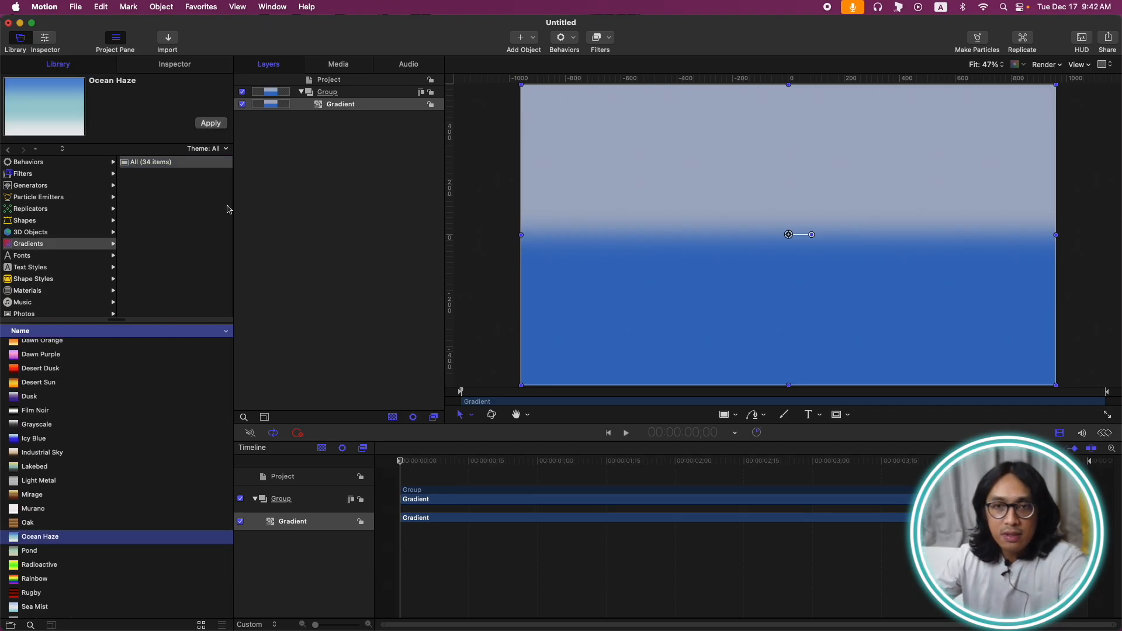
{"action": "left_click", "coordinate": [211, 123]}
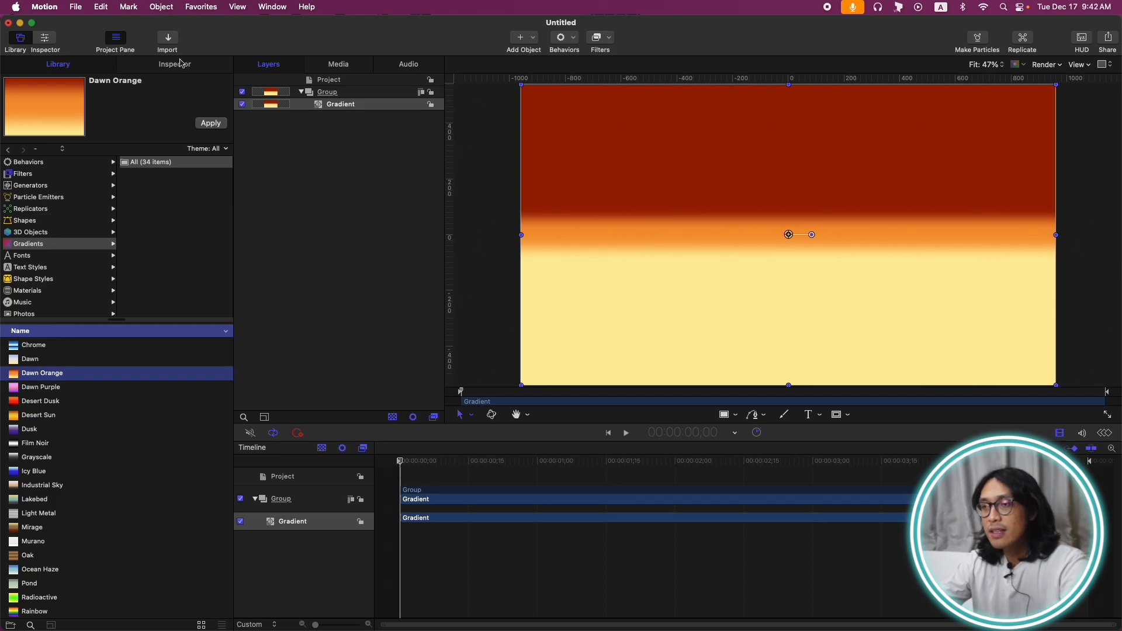
With the Adjust Item tool, stretch the linear gradient vertically across the canvas, from about Y 541 px to about Y -553 px
{"action": "left_click", "coordinate": [181, 63]}
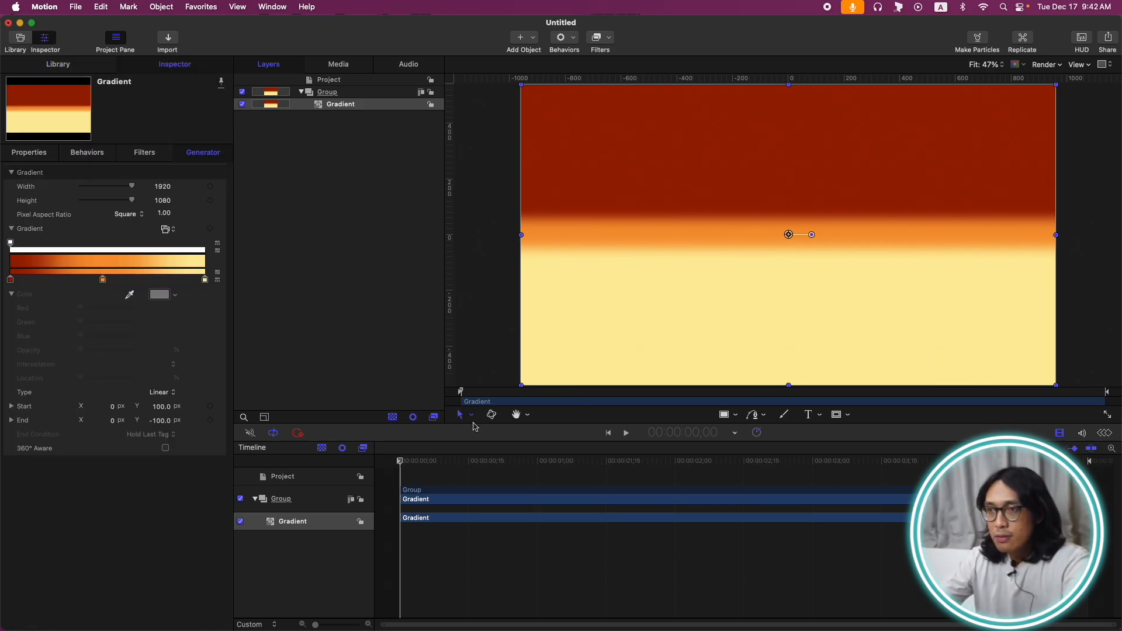
{"action": "left_click", "coordinate": [472, 416]}
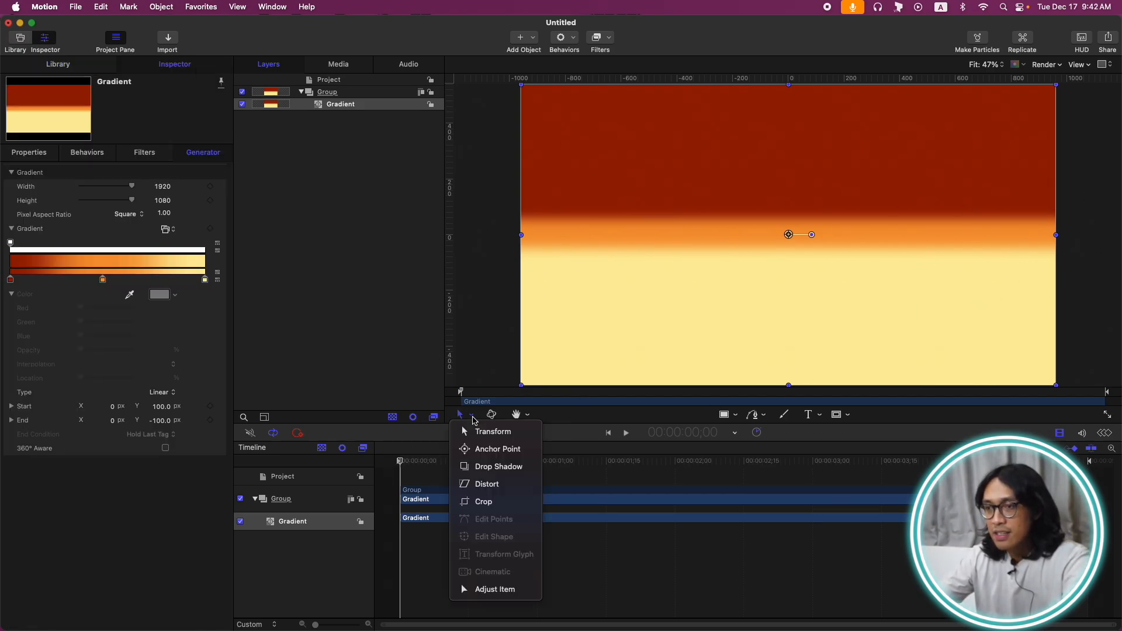
{"action": "left_click", "coordinate": [494, 588]}
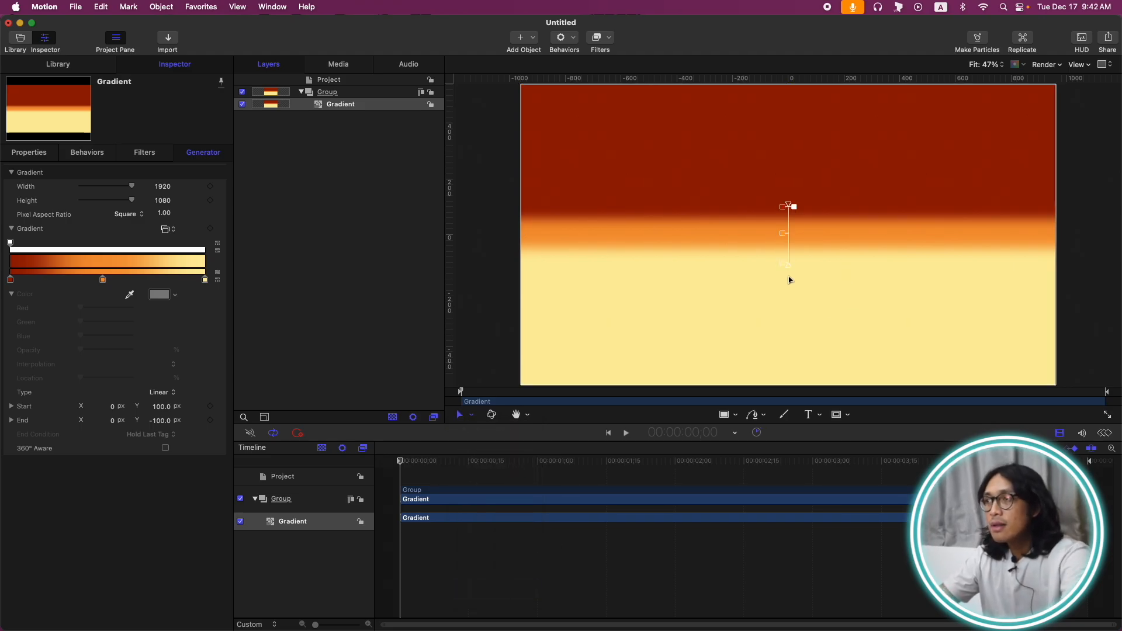
{"action": "key", "text": "super+minus"}
{"action": "left_click", "coordinate": [788, 257]}
{"action": "left_click", "coordinate": [788, 256]}
{"action": "left_click_drag", "start_coordinate": [788, 256], "coordinate": [783, 345]}
{"action": "left_click_drag", "start_coordinate": [790, 214], "coordinate": [787, 126]}
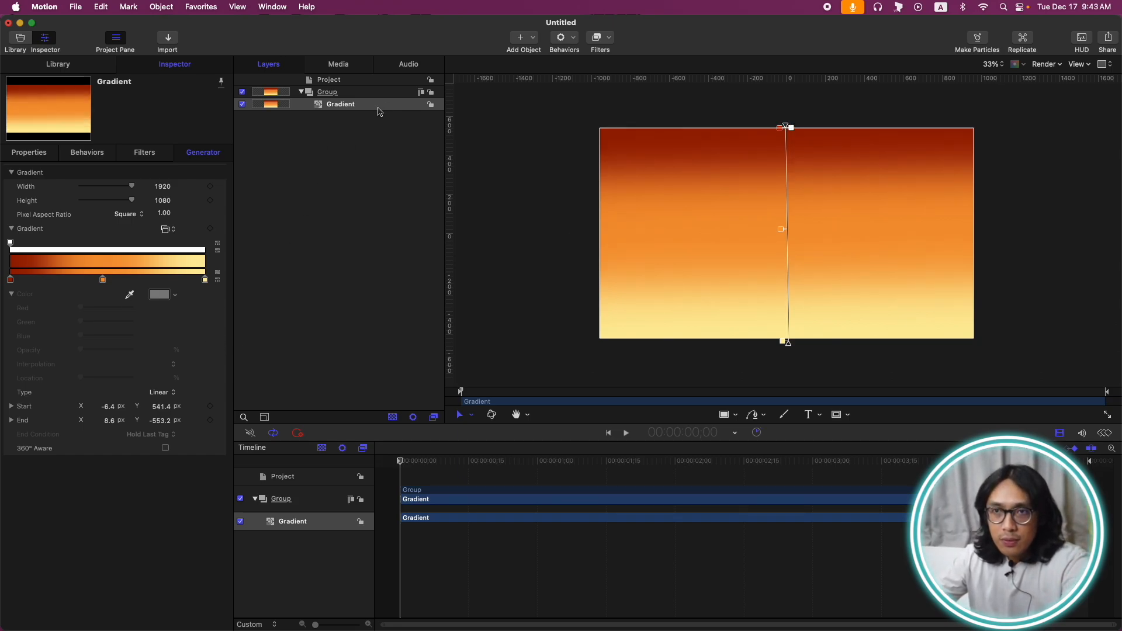
Change the gradient type to Radial and span it from the canvas's upper-left corner to its lower-right corner
{"action": "left_click", "coordinate": [163, 393]}
{"action": "left_click", "coordinate": [164, 406]}
{"action": "left_click_drag", "start_coordinate": [783, 342], "coordinate": [975, 341]}
{"action": "left_click_drag", "start_coordinate": [787, 127], "coordinate": [597, 126]}
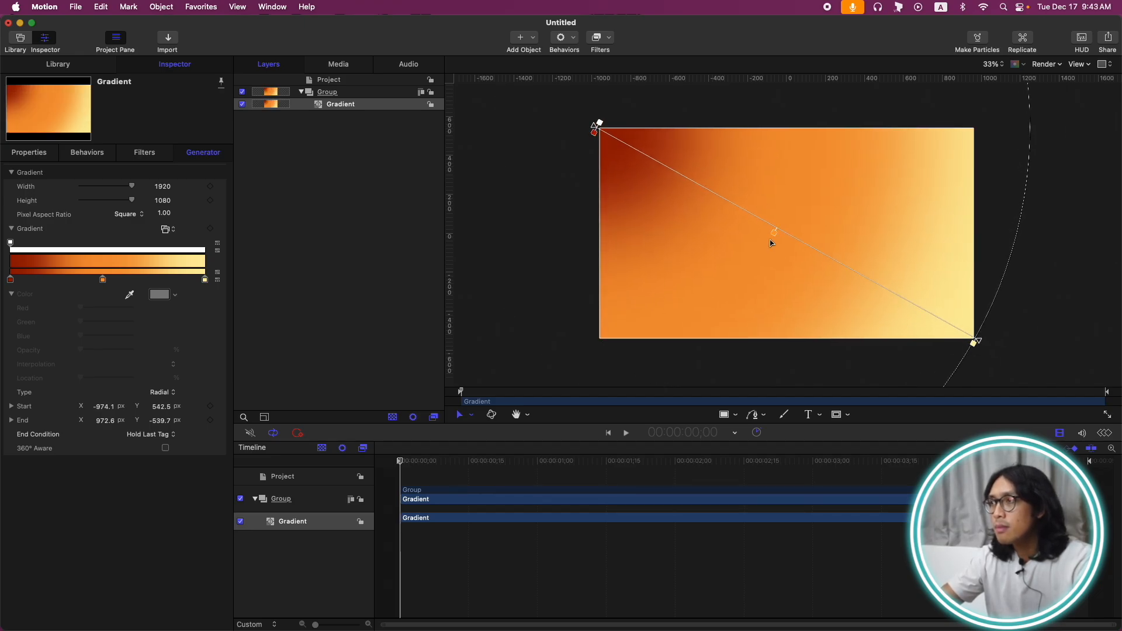
Shift the orange color tag close to the gradient's end and the dark red tag slightly past its midpoint
{"action": "left_click_drag", "start_coordinate": [772, 244], "coordinate": [955, 324]}
{"action": "left_click_drag", "start_coordinate": [594, 132], "coordinate": [814, 253]}
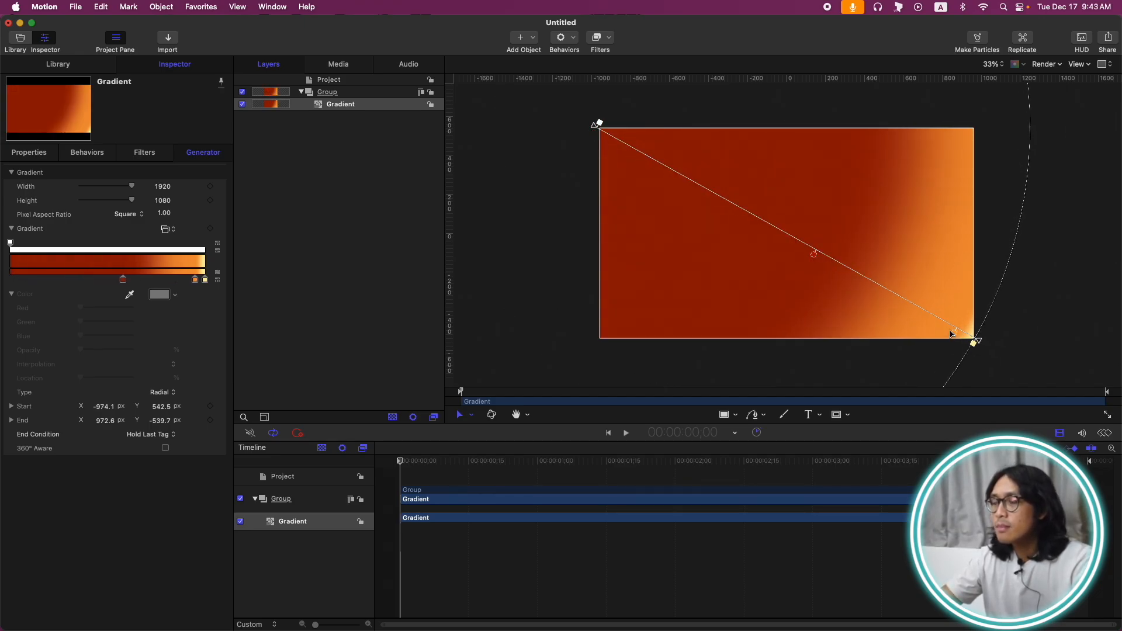
Rename the gradient's group as BG, then lock and collapse it
{"action": "double_click", "coordinate": [349, 93]}
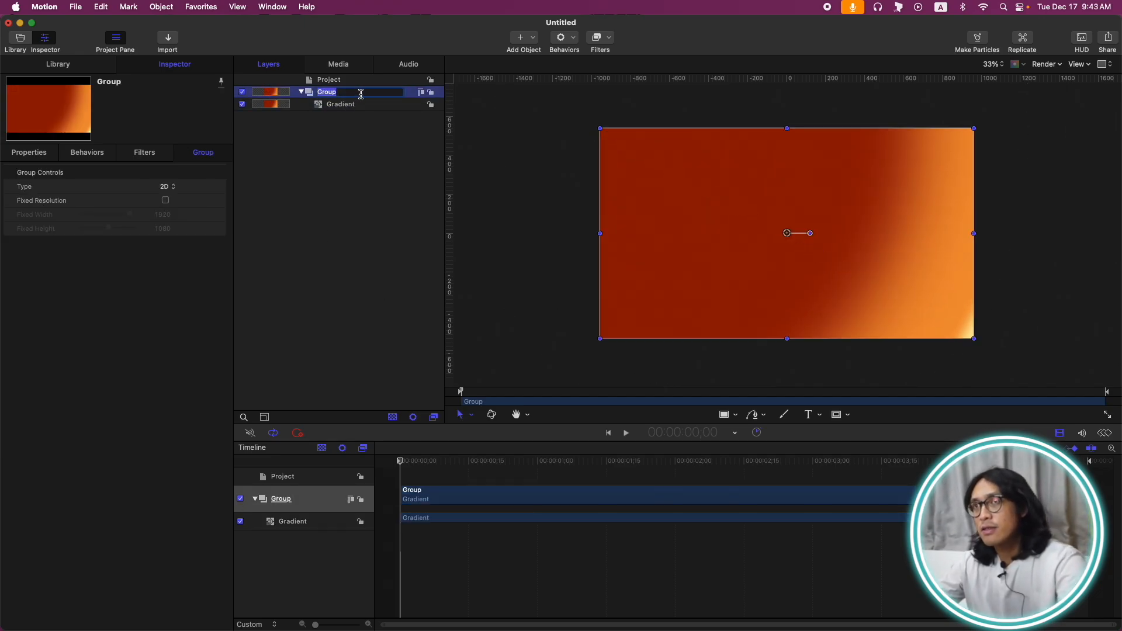
{"action": "type", "text": "BG"}
{"action": "key", "text": "Return"}
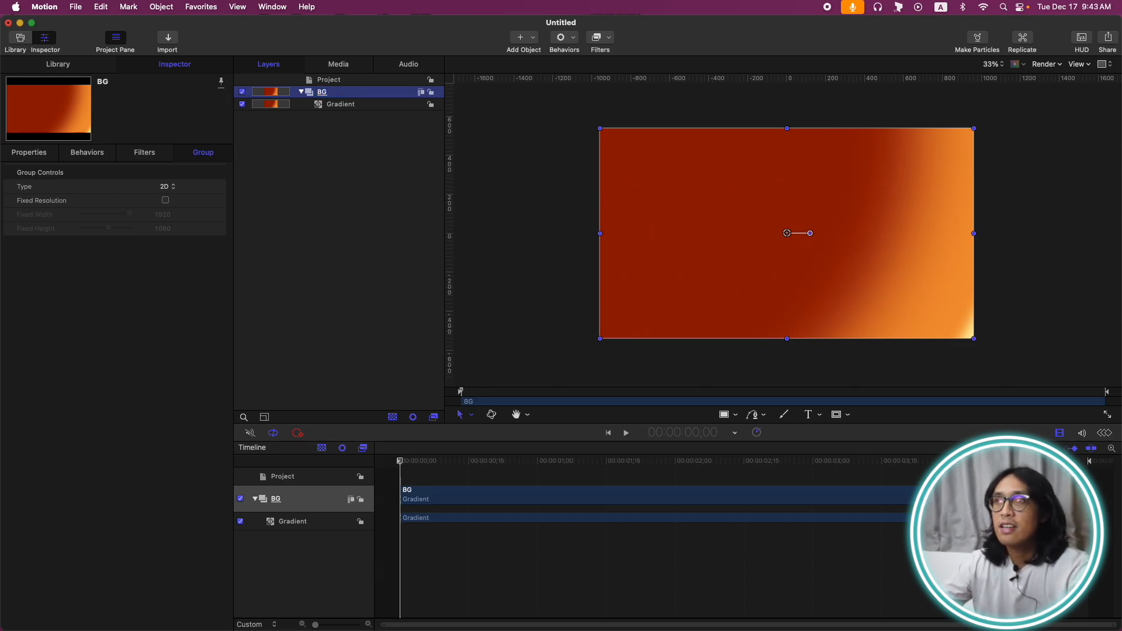
{"action": "left_click", "coordinate": [431, 92]}
{"action": "left_click", "coordinate": [301, 91]}
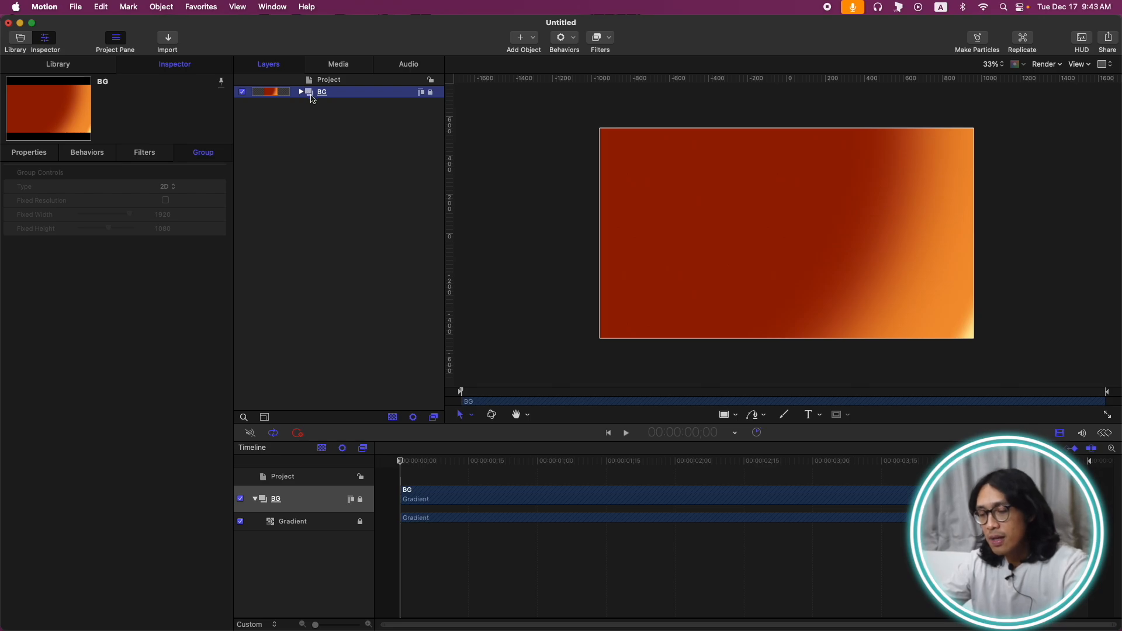
Create a new group above BG and draw a white circle in it, centered at about X -444 px, Y -12 px
{"action": "key", "text": "super+shift+n"}
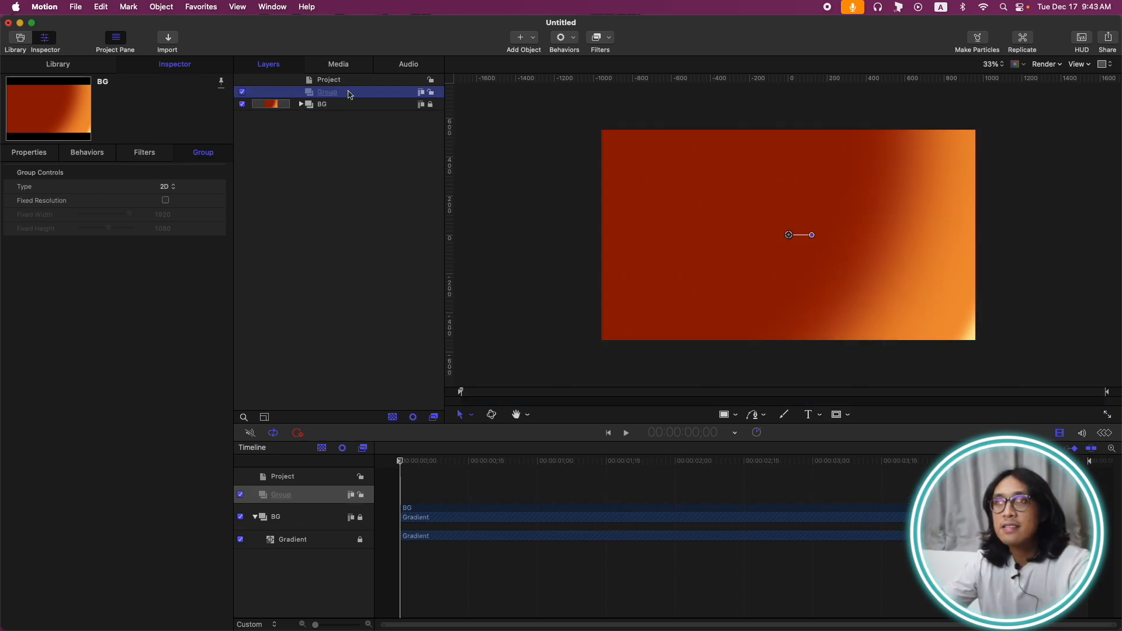
{"action": "left_click", "coordinate": [370, 94]}
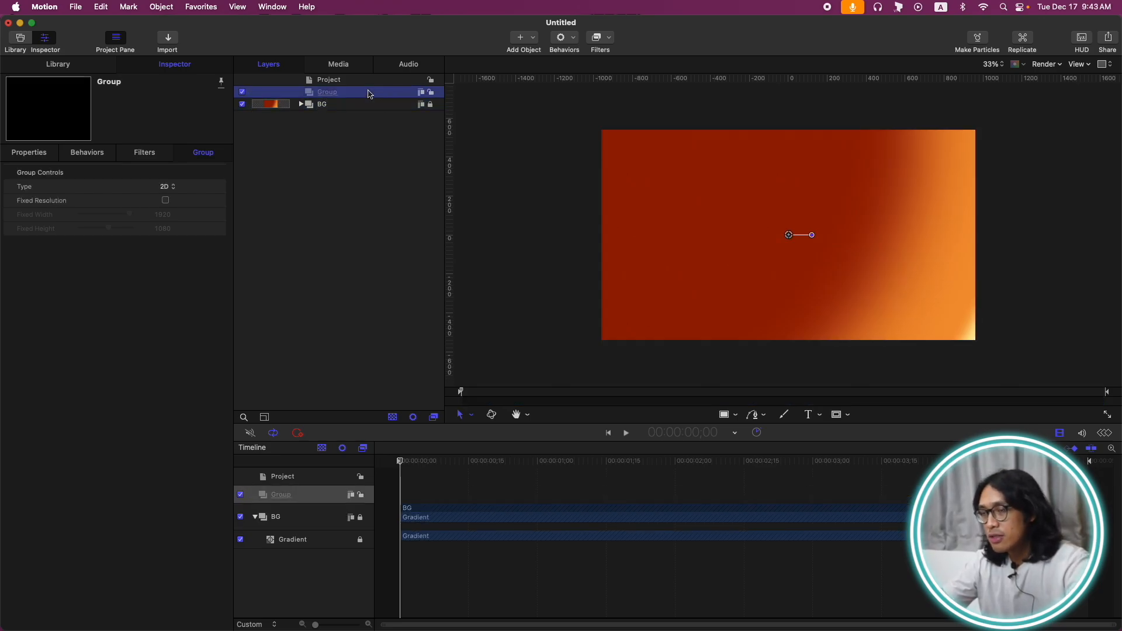
{"action": "key", "text": "shift+z"}
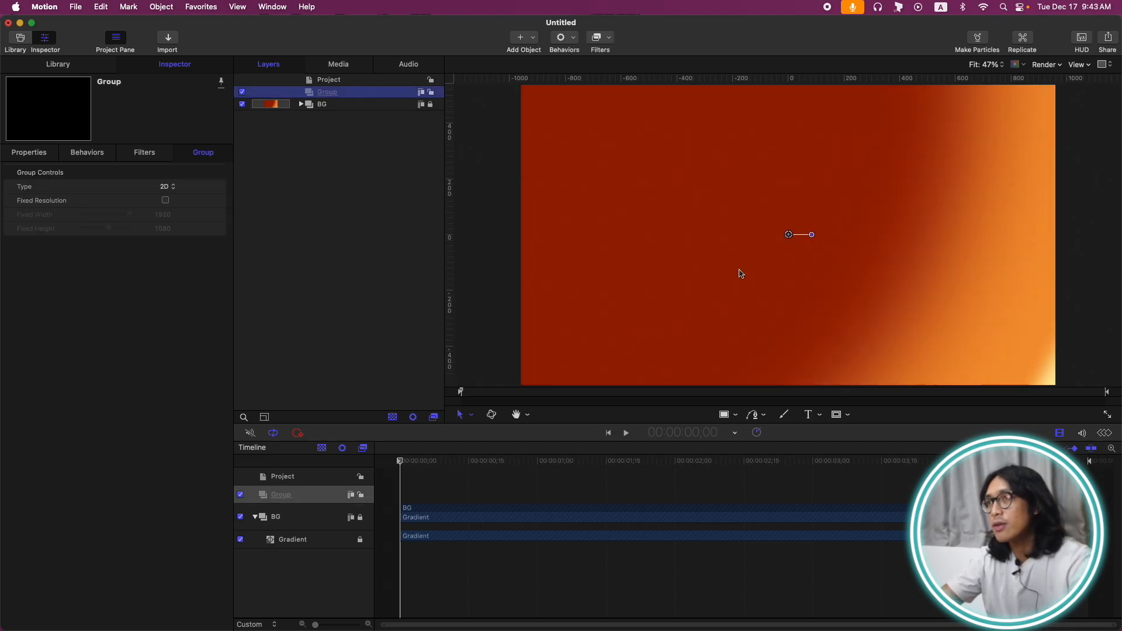
{"action": "key", "text": "c"}
{"action": "left_click_drag", "start_coordinate": [556, 129], "coordinate": [774, 346]}
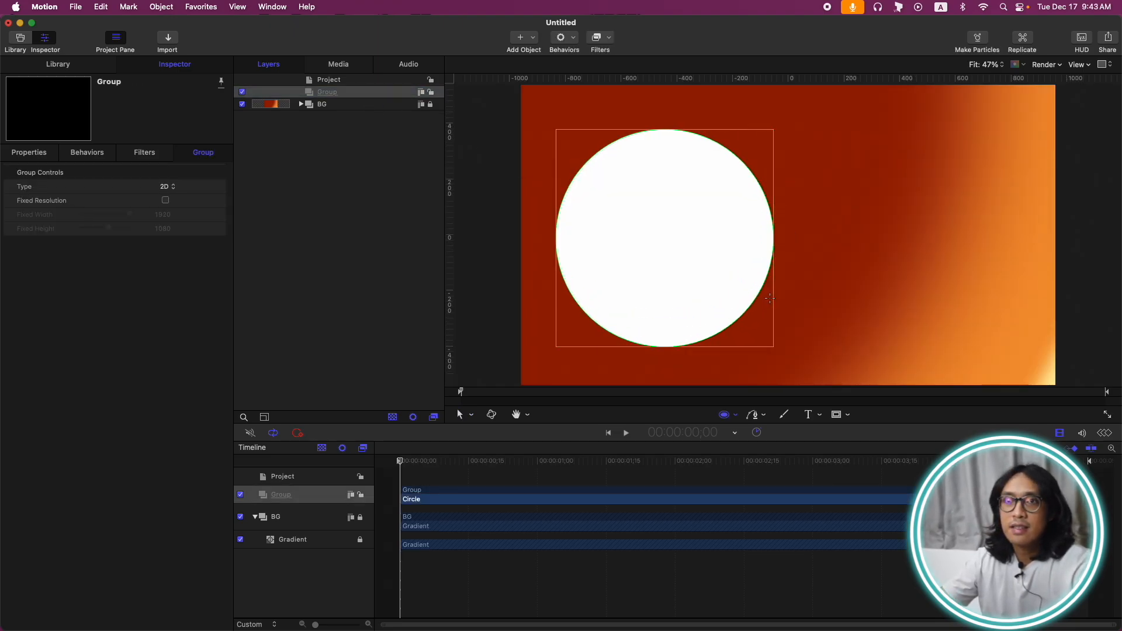
Reset the circle's transform so that it sits at the canvas center, position 0, 0, 0
{"action": "left_click", "coordinate": [35, 153]}
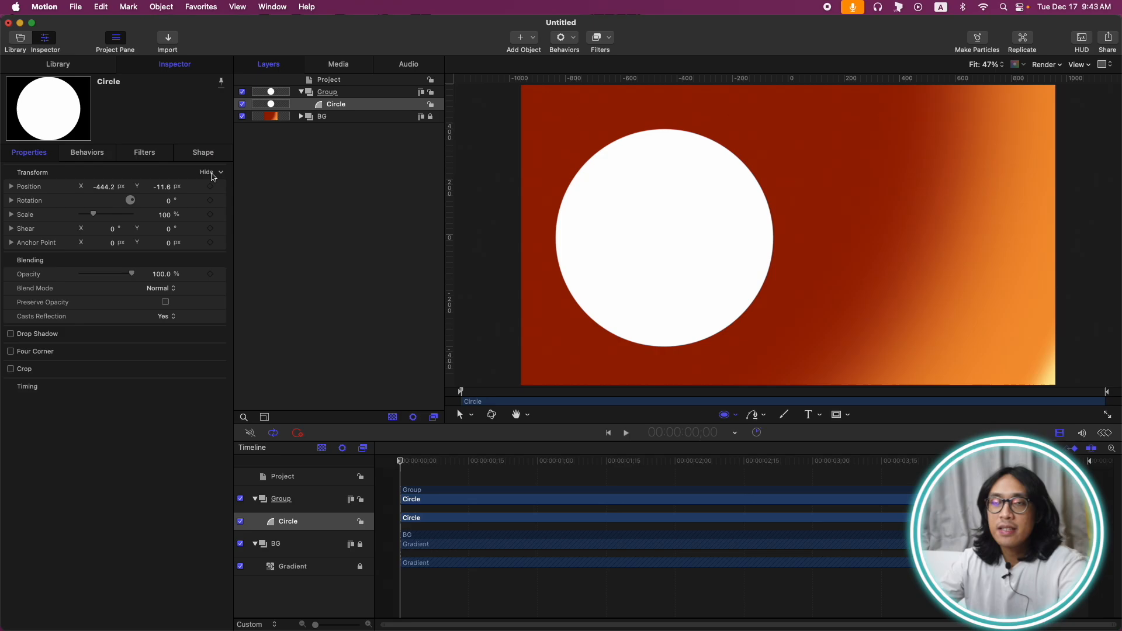
{"action": "left_click", "coordinate": [222, 173]}
{"action": "left_click", "coordinate": [243, 183]}
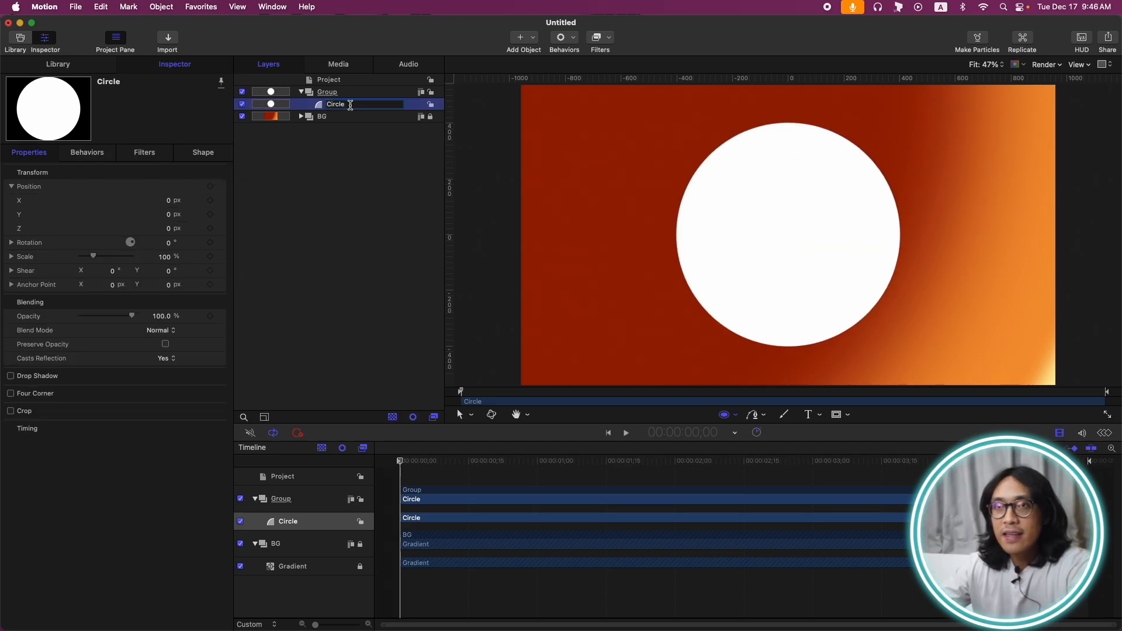
{"action": "left_click", "coordinate": [347, 158]}
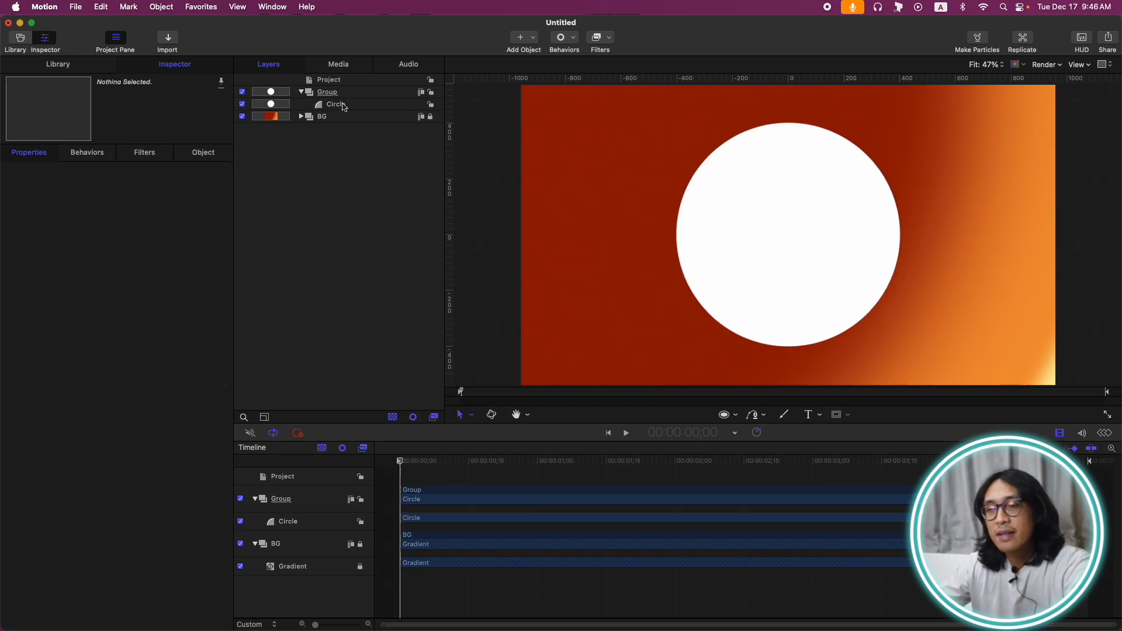
Keyframe the circle's X position from -525 px at the first frame to 525 px just before two seconds, and preview the motion
{"action": "left_click", "coordinate": [346, 106]}
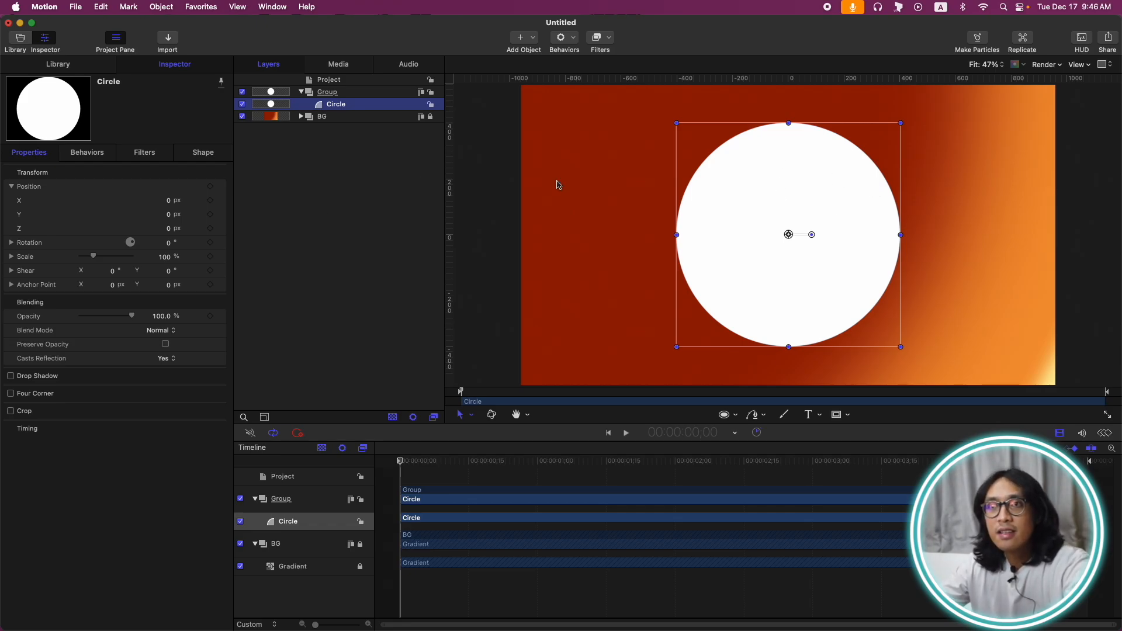
{"action": "left_click", "coordinate": [210, 201]}
{"action": "left_click_drag", "start_coordinate": [169, 201], "coordinate": [167, 201]}
{"action": "double_click", "coordinate": [168, 201]}
{"action": "type", "text": "-525"}
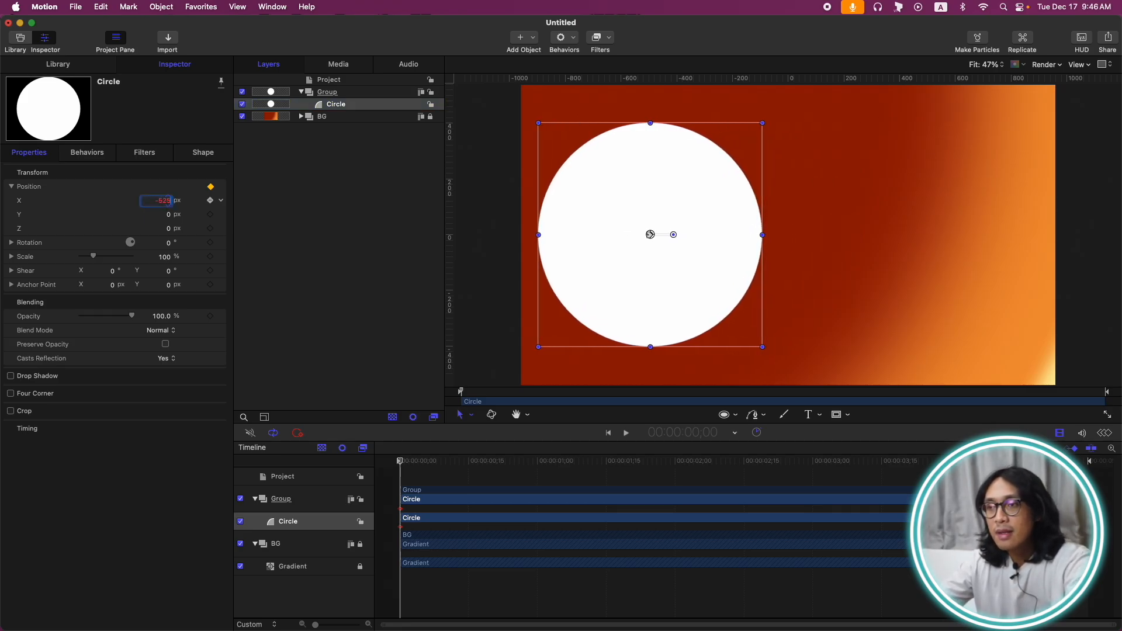
{"action": "key", "text": "Return"}
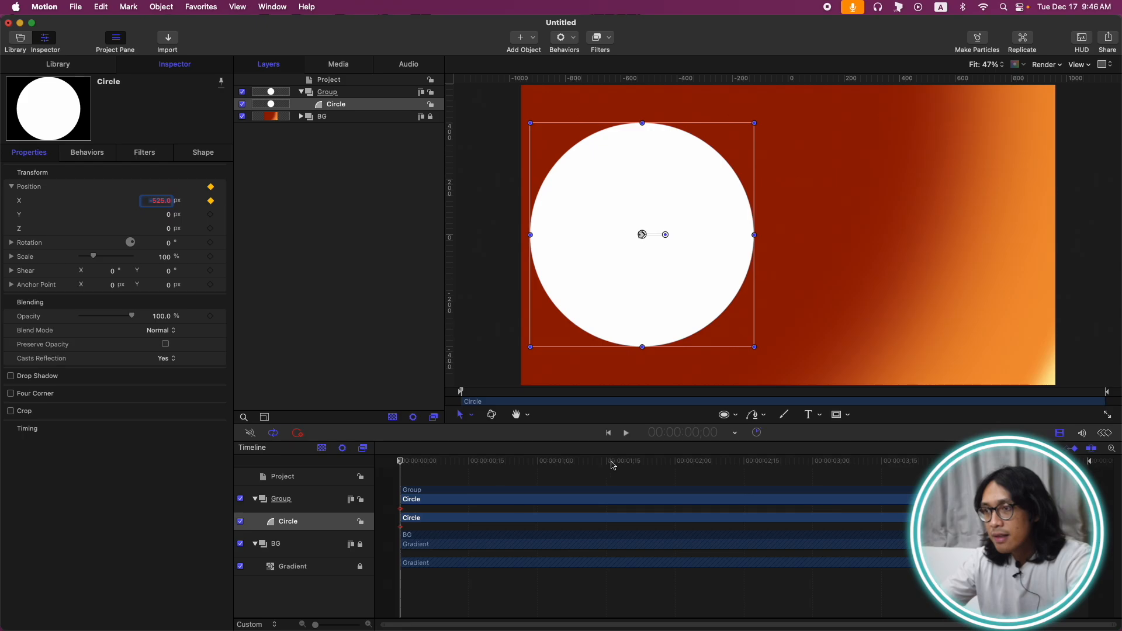
{"action": "left_click_drag", "start_coordinate": [158, 200], "coordinate": [160, 201]}
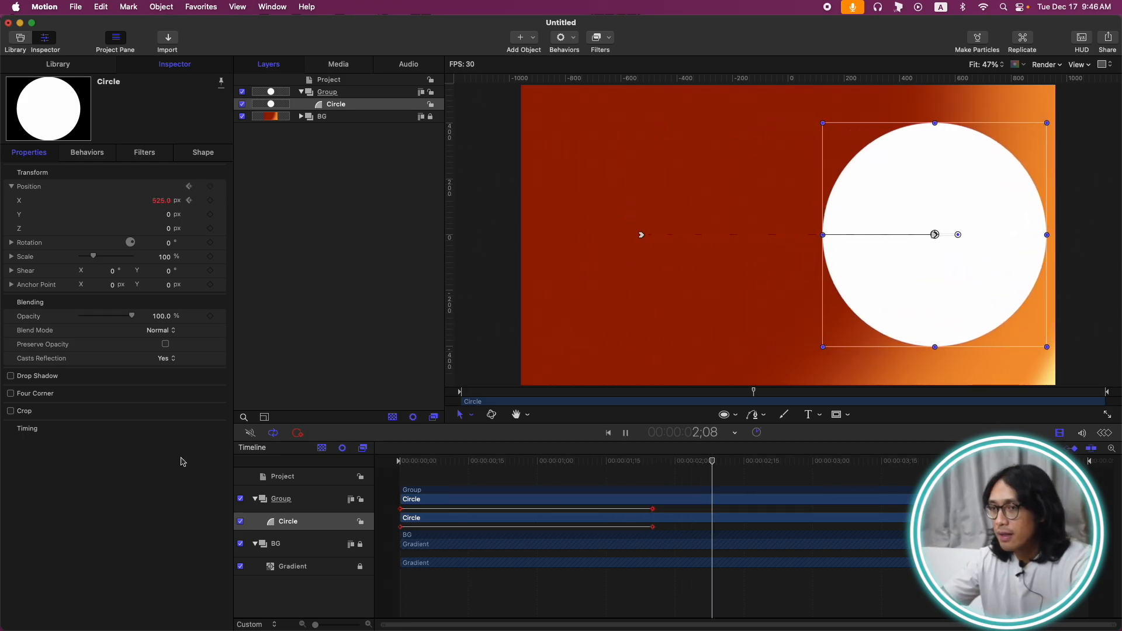
{"action": "key", "text": "space"}
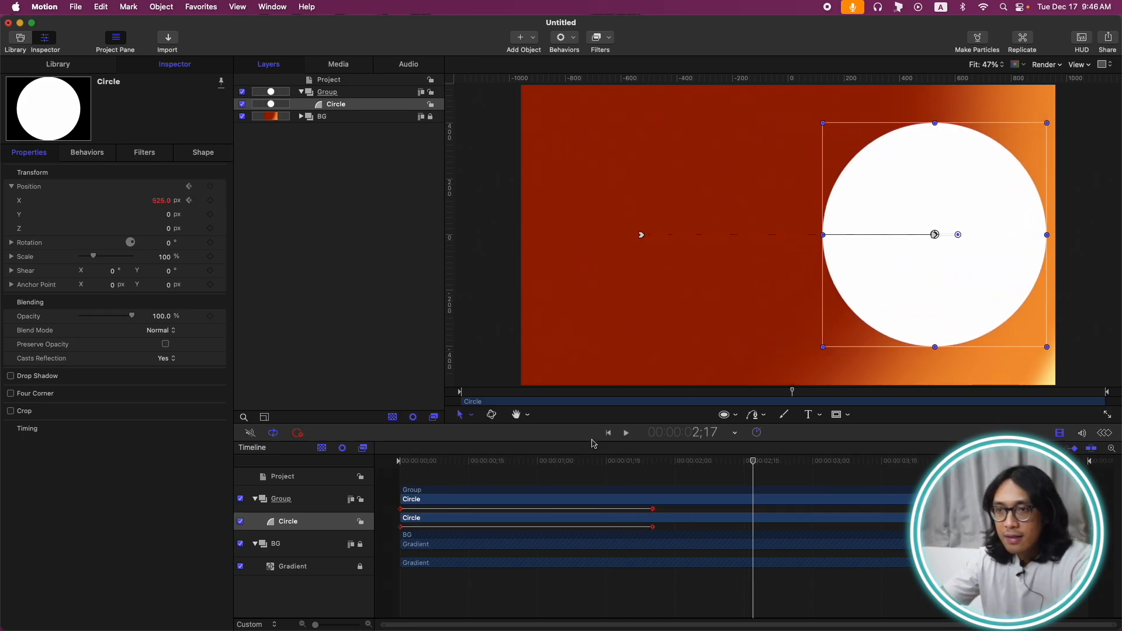
Set the circle's X position curve to Ping-Pong after the last keyframe and play the animation from the start
{"action": "left_click", "coordinate": [1105, 433]}
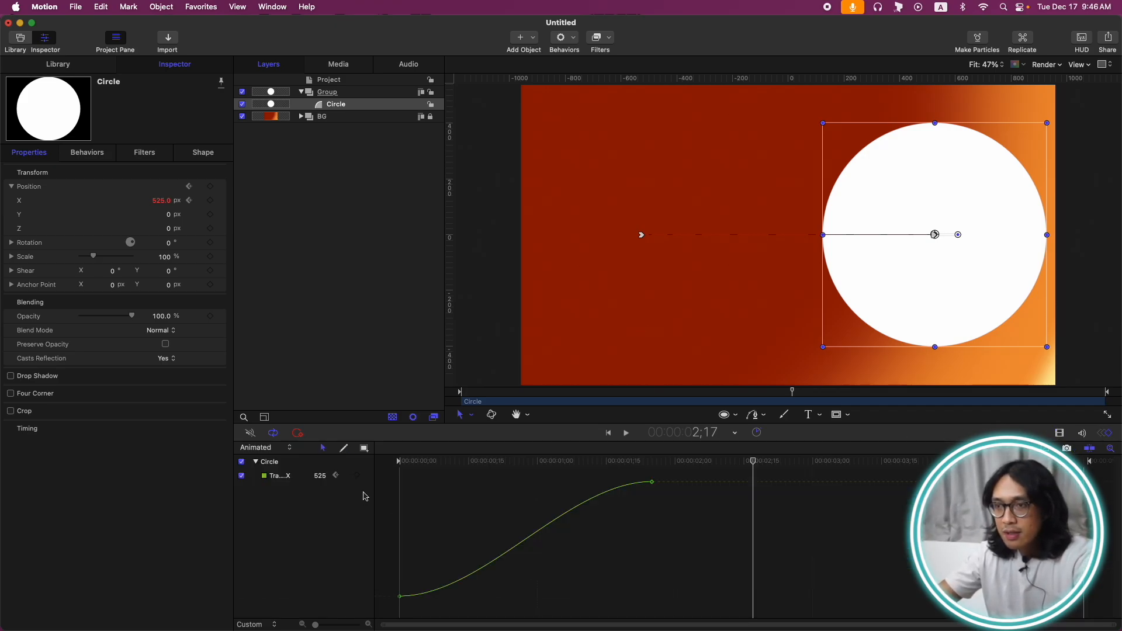
{"action": "right_click", "coordinate": [369, 479]}
{"action": "mouse_move", "coordinate": [451, 564]}
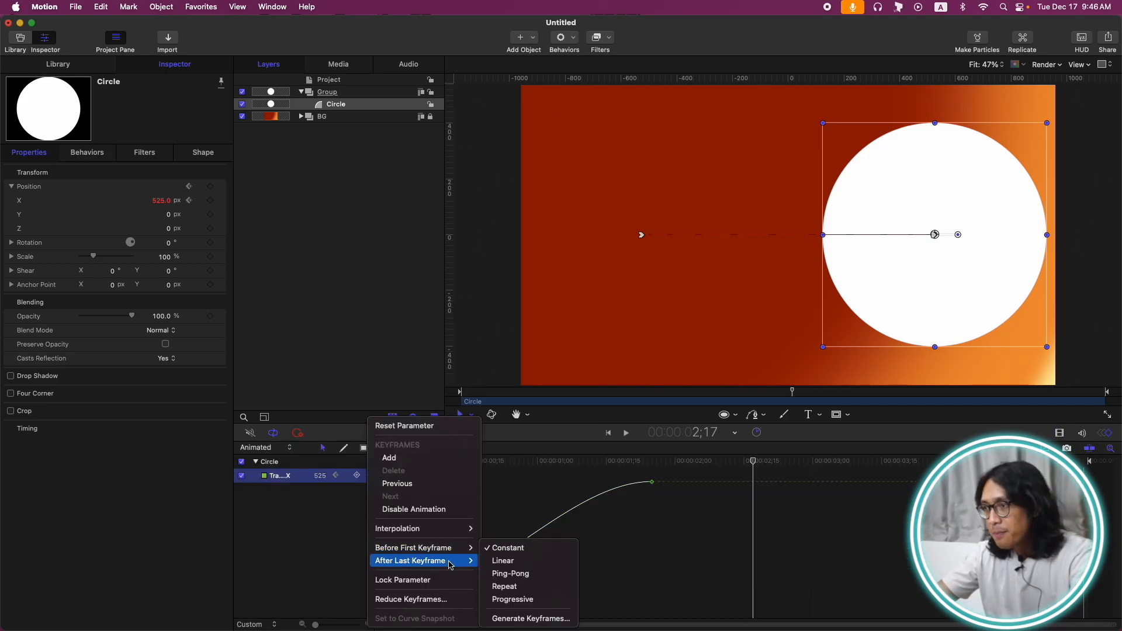
{"action": "left_click", "coordinate": [510, 574]}
{"action": "key", "text": "Home"}
{"action": "left_click", "coordinate": [339, 388]}
{"action": "key", "text": "space"}
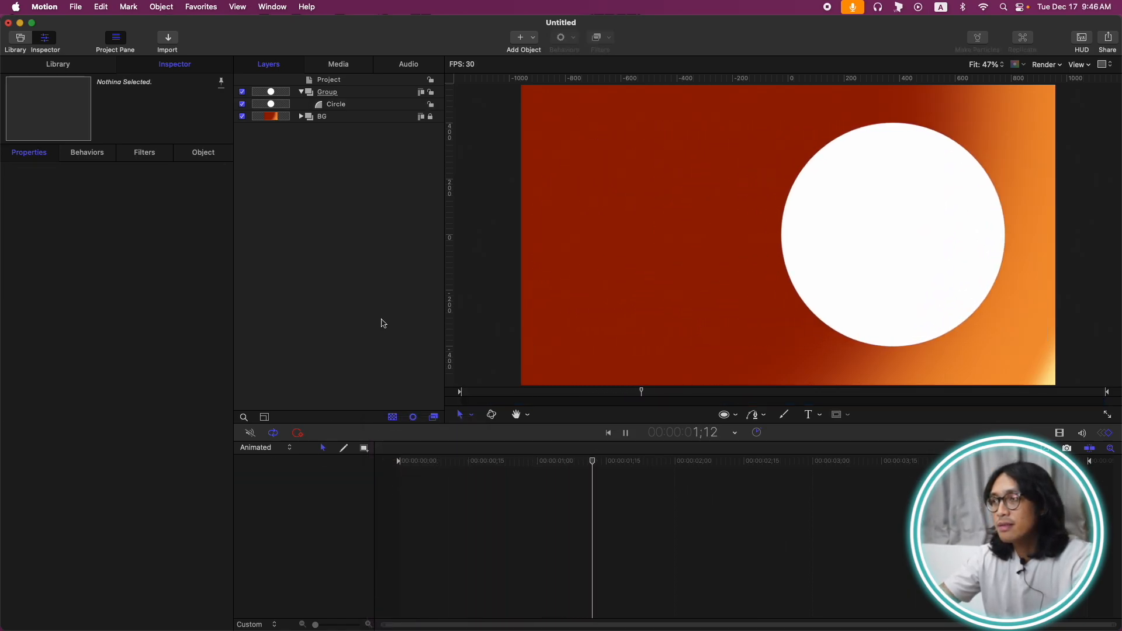
Stop playback, show the timeline tracks, and apply the library's Sundown gradient as the circle's fill
{"action": "key", "text": "space"}
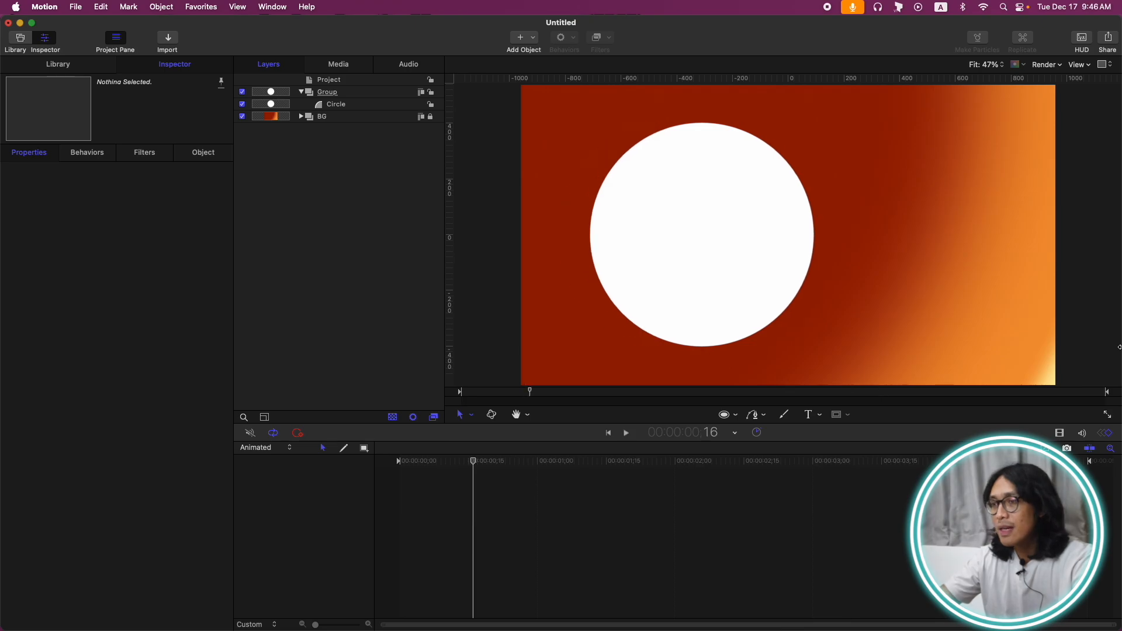
{"action": "left_click", "coordinate": [1060, 434]}
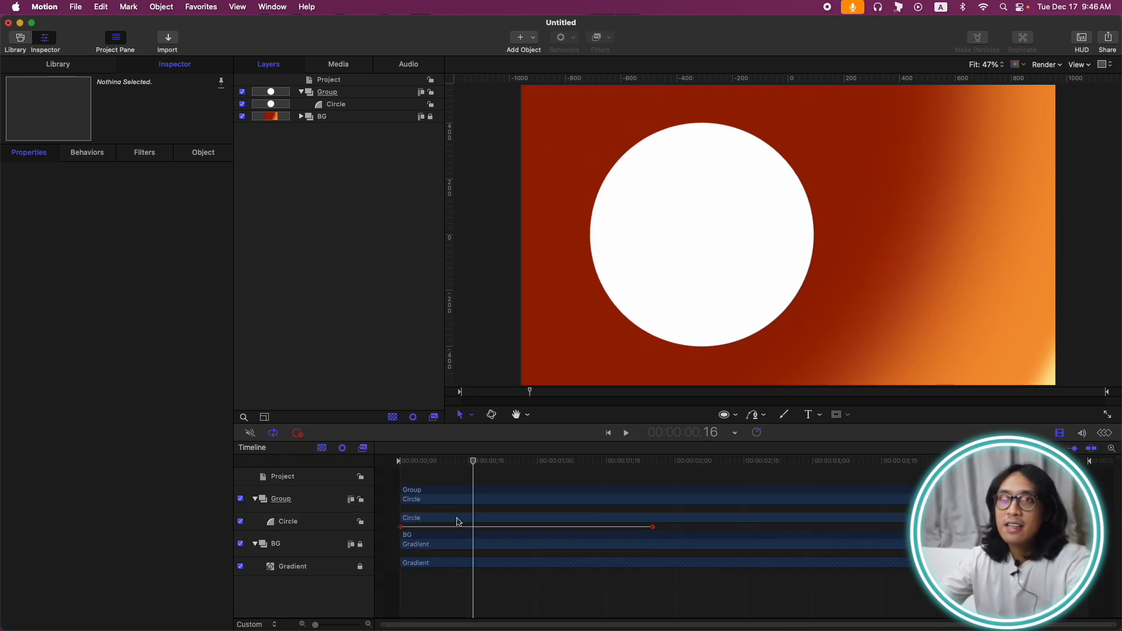
{"action": "left_click", "coordinate": [346, 105]}
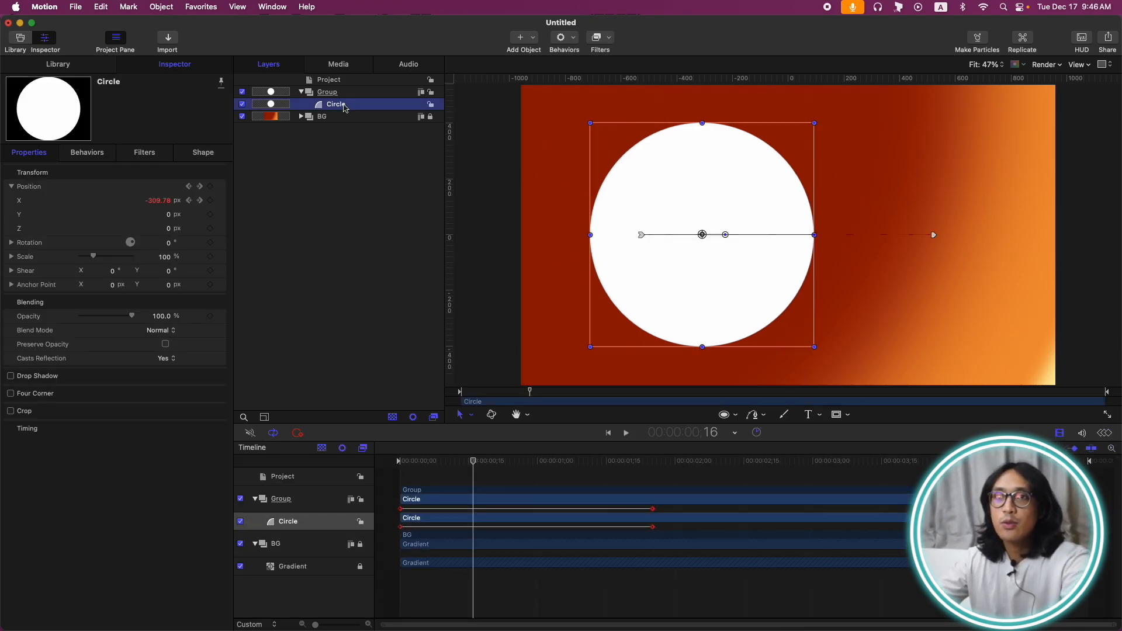
{"action": "left_click", "coordinate": [204, 153]}
{"action": "left_click", "coordinate": [68, 168]}
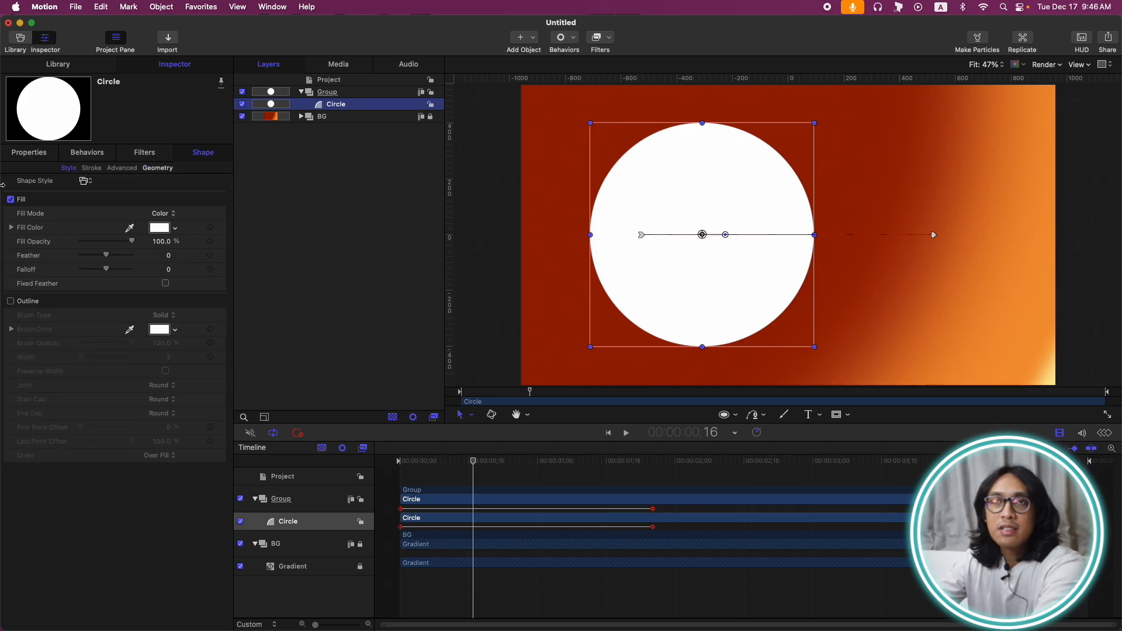
{"action": "left_click", "coordinate": [52, 65]}
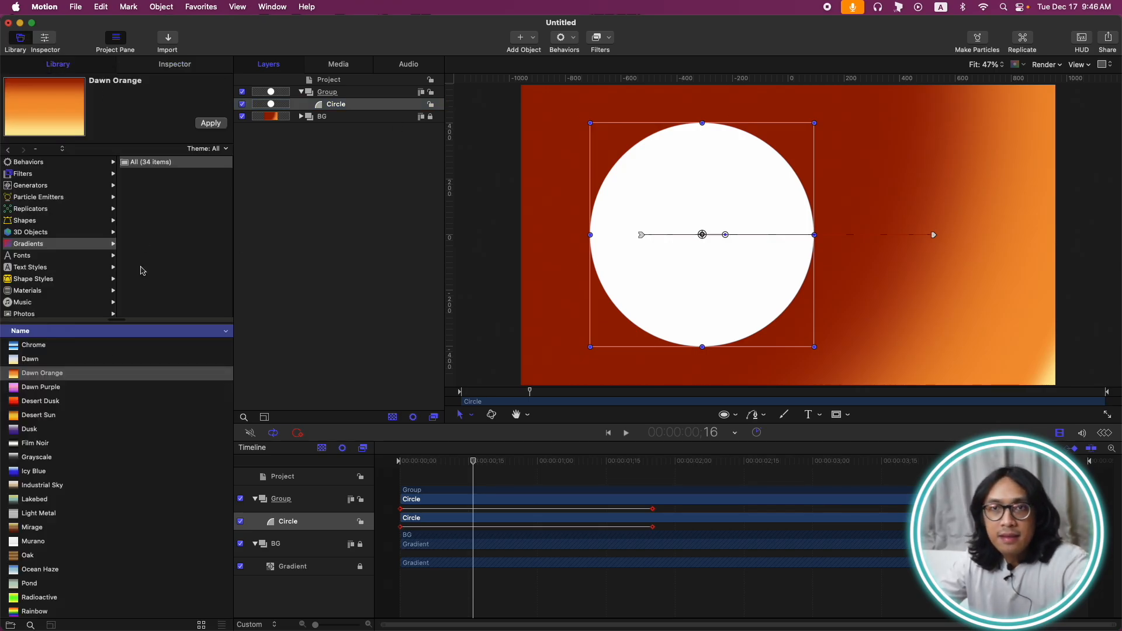
{"action": "left_click", "coordinate": [49, 463]}
{"action": "scroll", "coordinate": [49, 463], "scroll_direction": "down", "scroll_amount": 3}
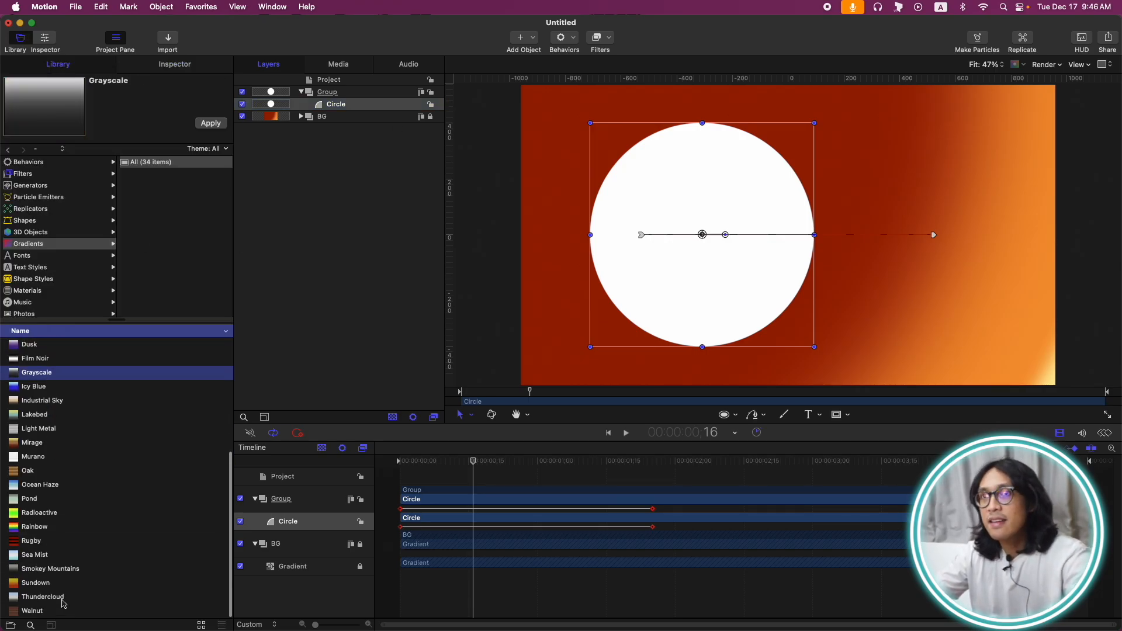
{"action": "left_click", "coordinate": [50, 583]}
{"action": "left_click", "coordinate": [211, 123]}
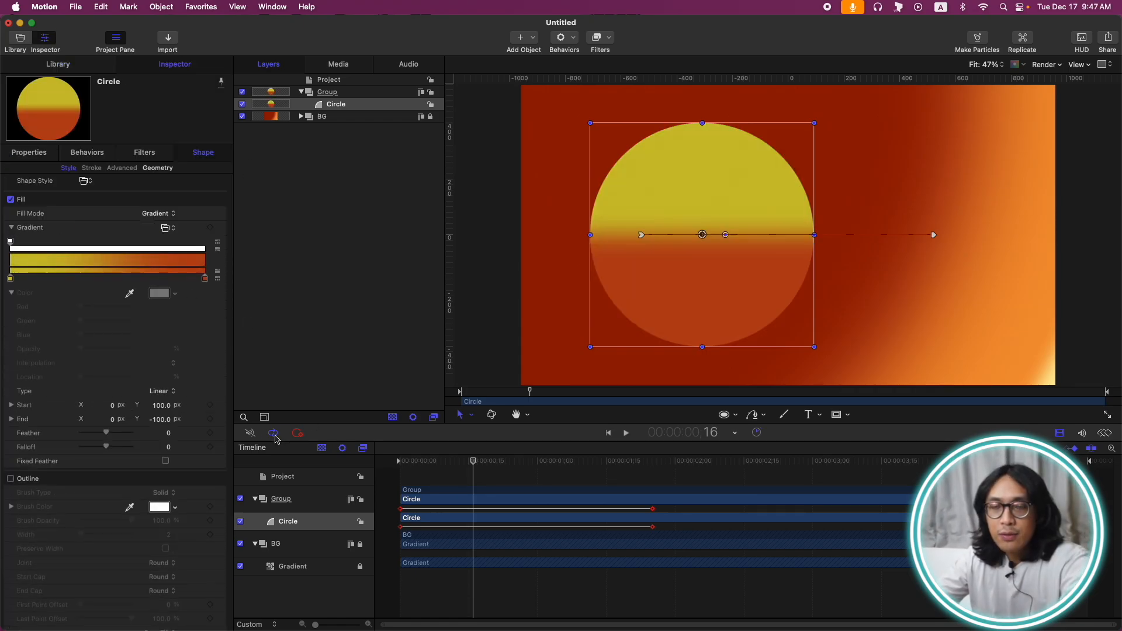
Make the circle's gradient radial, starting at about X 8, Y -10 px and ending at about X 1, Y -401 px
{"action": "left_click", "coordinate": [167, 396]}
{"action": "left_click", "coordinate": [158, 402]}
{"action": "left_click", "coordinate": [471, 414]}
{"action": "left_click", "coordinate": [489, 588]}
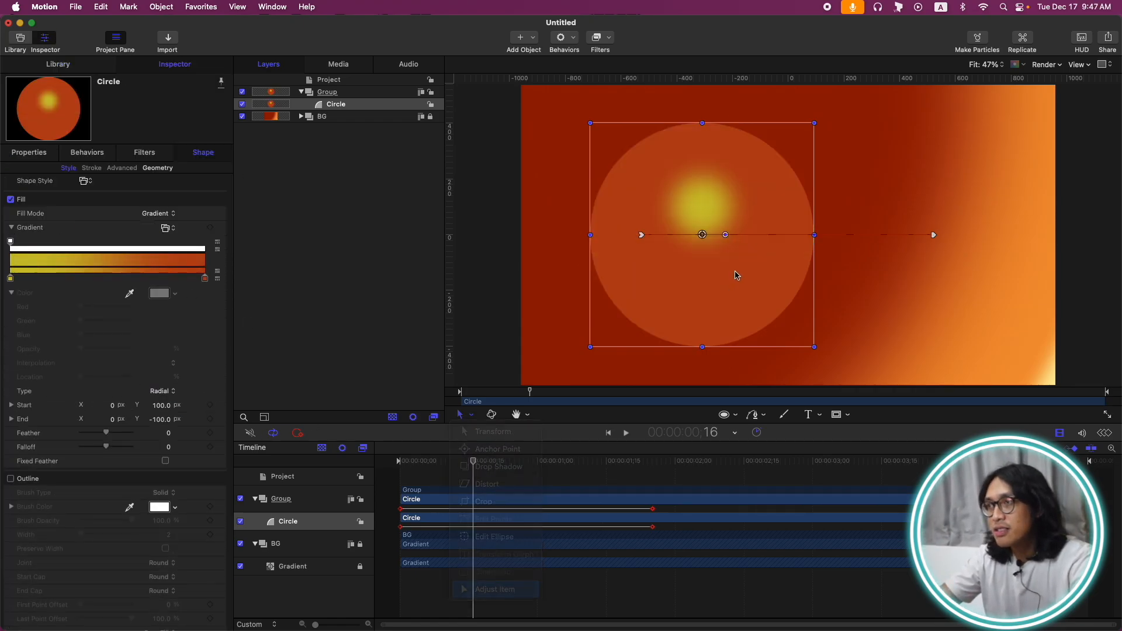
{"action": "left_click_drag", "start_coordinate": [702, 264], "coordinate": [702, 349]}
{"action": "left_click_drag", "start_coordinate": [702, 206], "coordinate": [705, 236]}
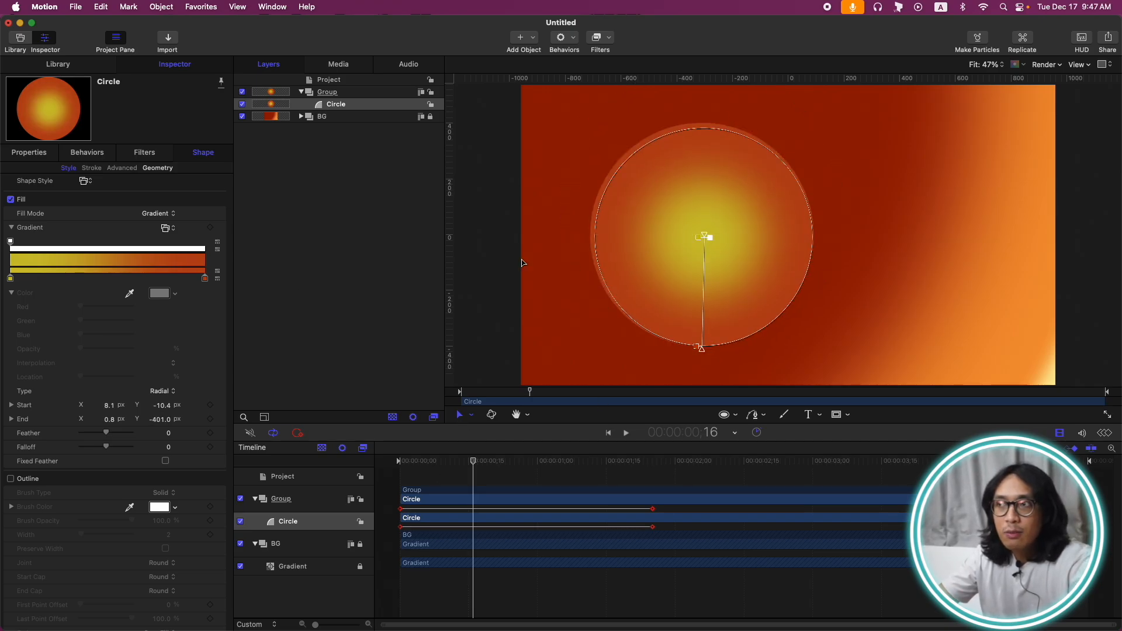
Alternate yellow and orange color tags along the circle's gradient to form rings, and give the circle a thin yellow outline
{"action": "left_click_drag", "start_coordinate": [205, 280], "coordinate": [118, 281]}
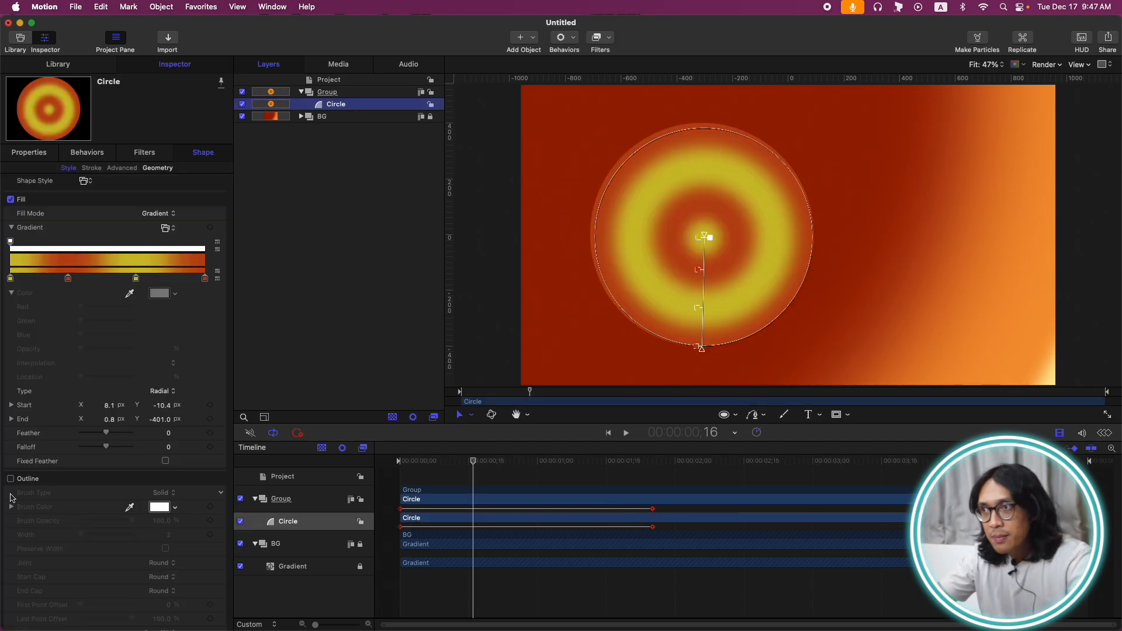
{"action": "left_click", "coordinate": [9, 479]}
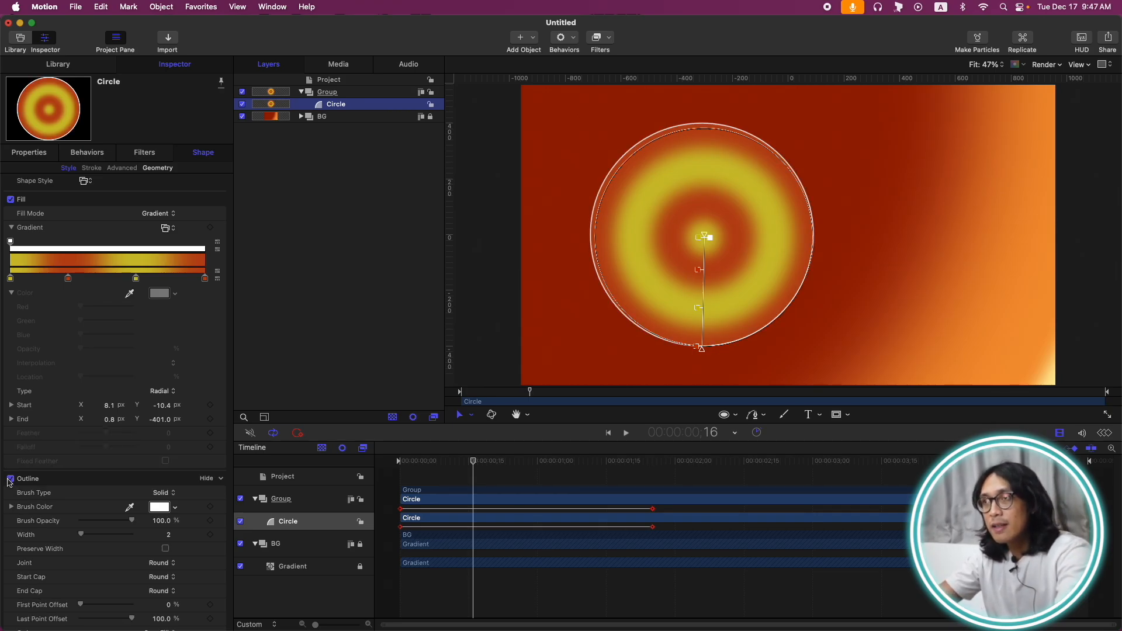
Deselect the circle and play the animation from the start to preview its new look
{"action": "left_click", "coordinate": [347, 330]}
{"action": "left_click_drag", "start_coordinate": [470, 466], "coordinate": [319, 467]}
{"action": "key", "text": "space"}
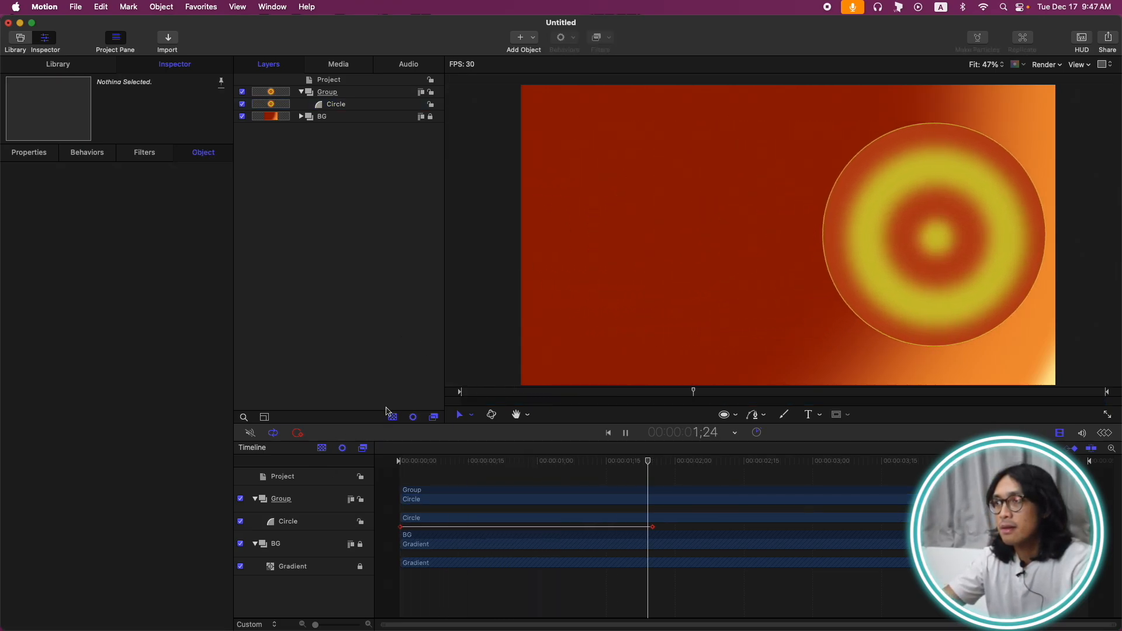
{"action": "key", "text": "space"}
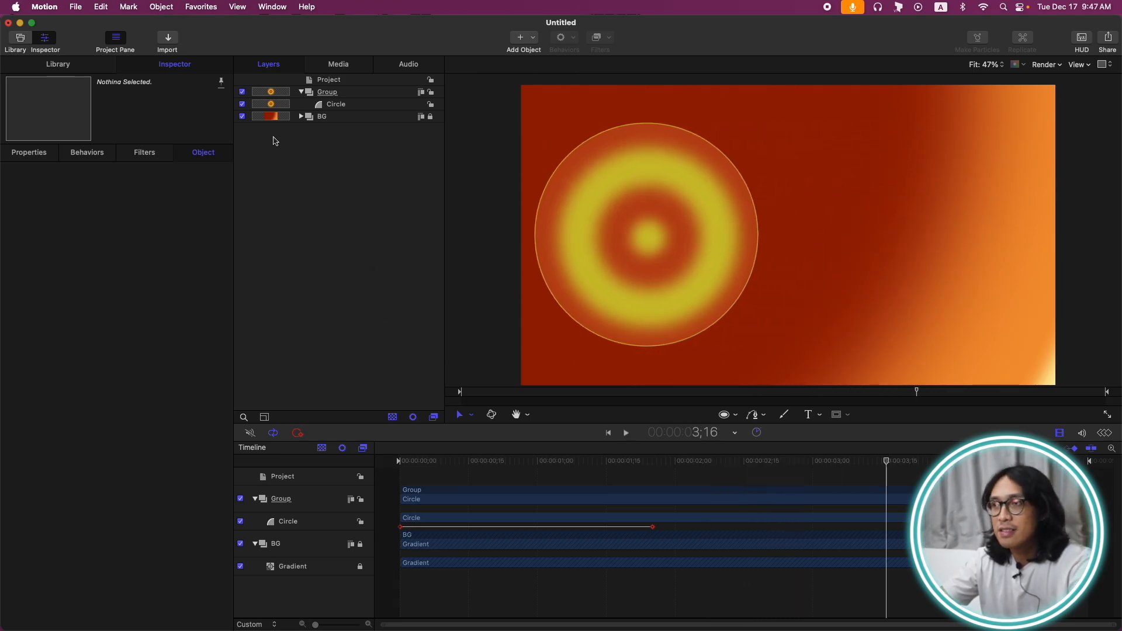
Hide the BG group, return to the first frame, and rename the circle's group as CIRCLE
{"action": "left_click", "coordinate": [242, 116]}
{"action": "key", "text": "Home"}
{"action": "left_click", "coordinate": [350, 95]}
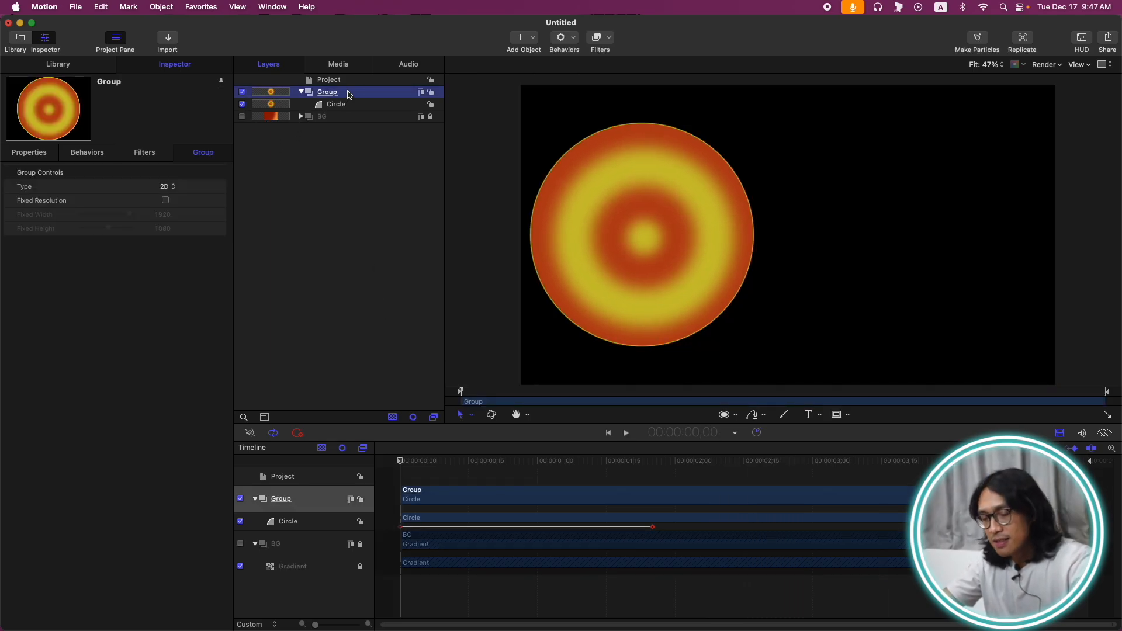
{"action": "left_click", "coordinate": [359, 94]}
{"action": "type", "text": "CIRCLE"}
{"action": "key", "text": "Return"}
{"action": "left_click", "coordinate": [301, 92]}
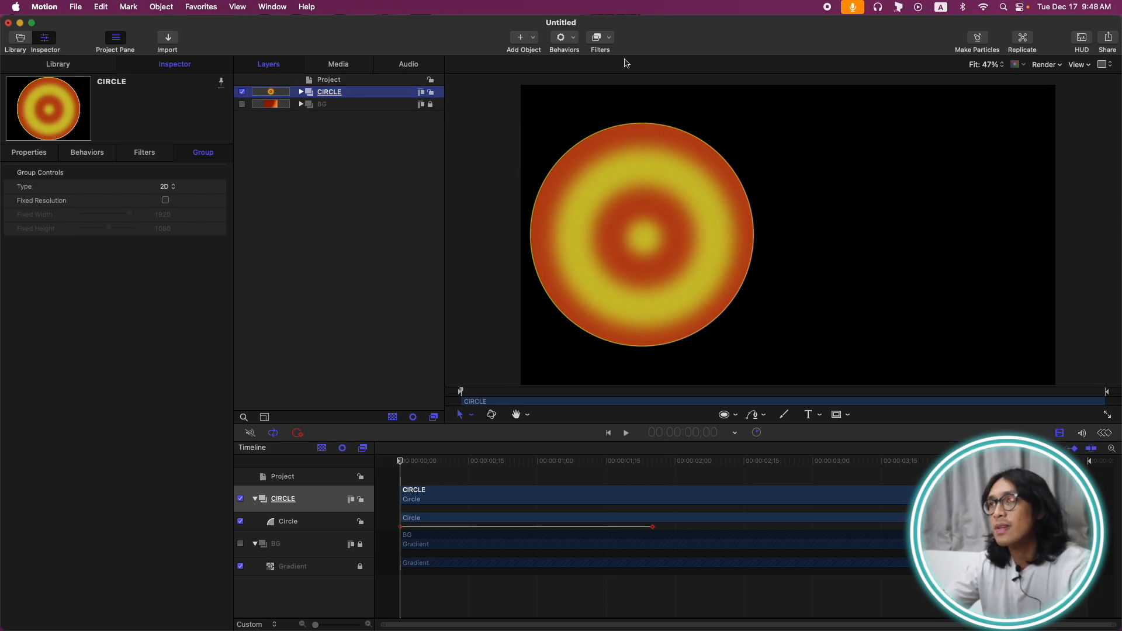
Apply the Bump Map distortion filter to the CIRCLE group
{"action": "left_click", "coordinate": [605, 38]}
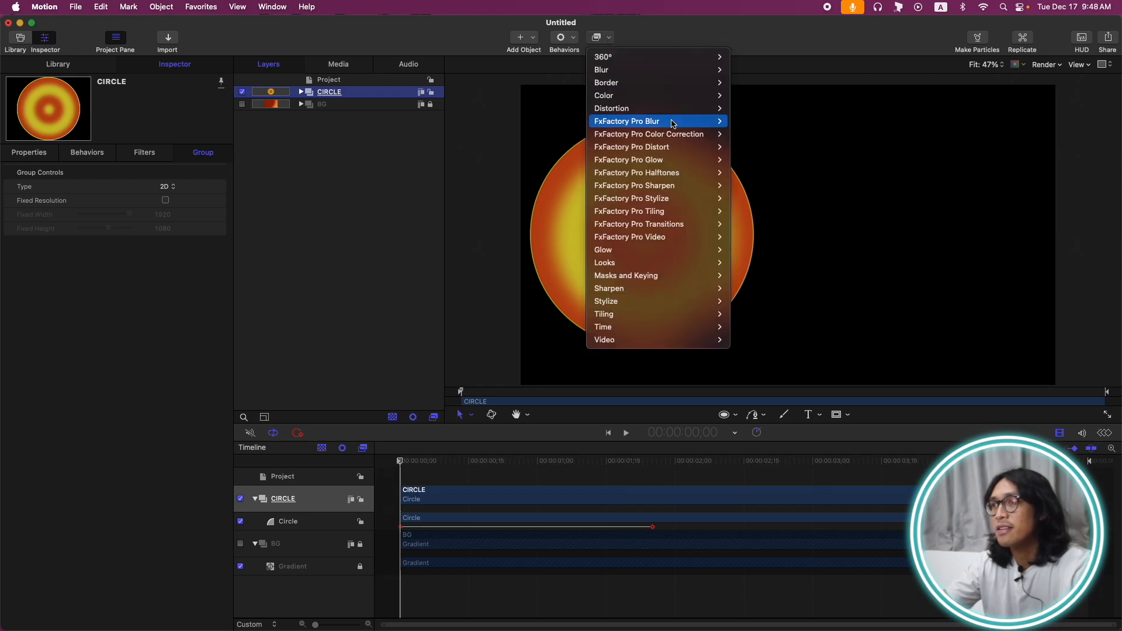
{"action": "mouse_move", "coordinate": [680, 109]}
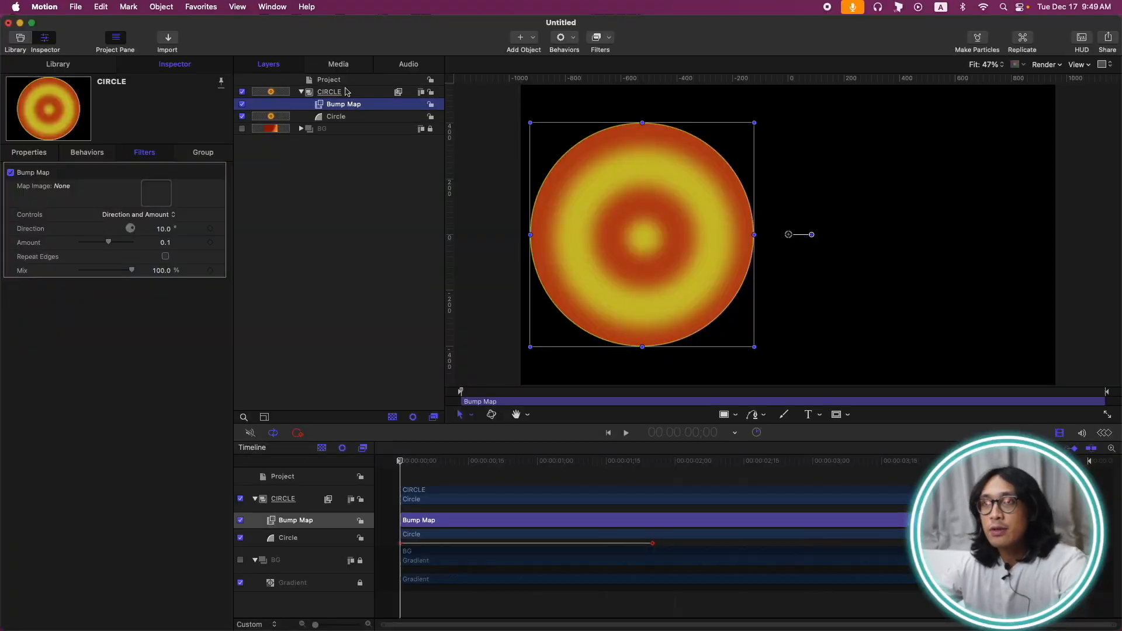
Create a new group above CIRCLE and add a Gradient generator to it
{"action": "left_click", "coordinate": [347, 92]}
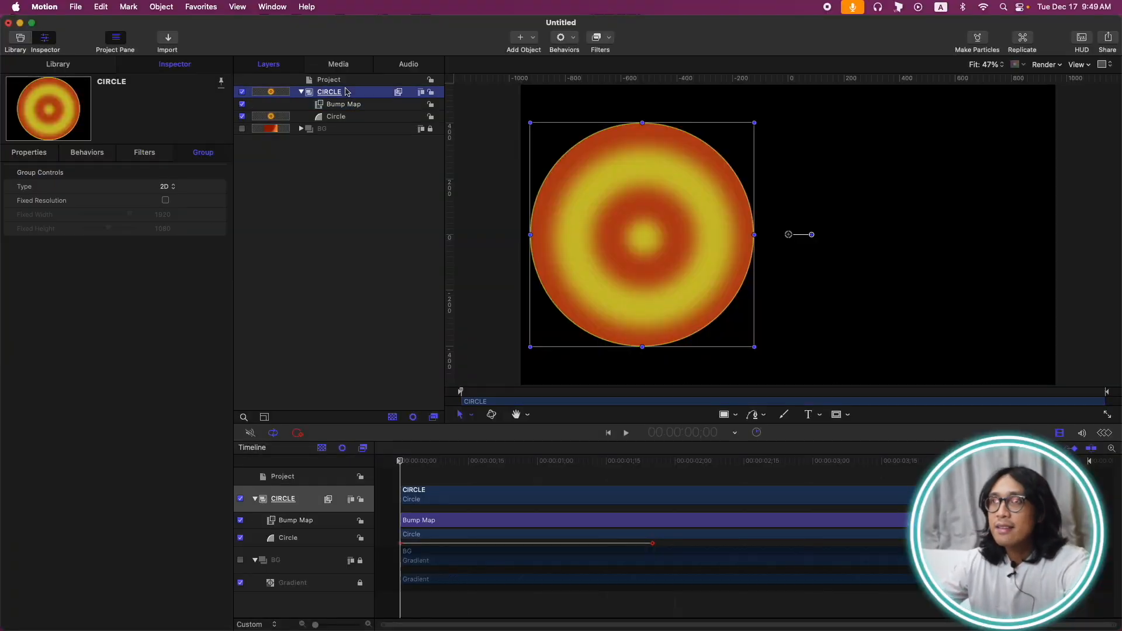
{"action": "key", "text": "super+shift+n"}
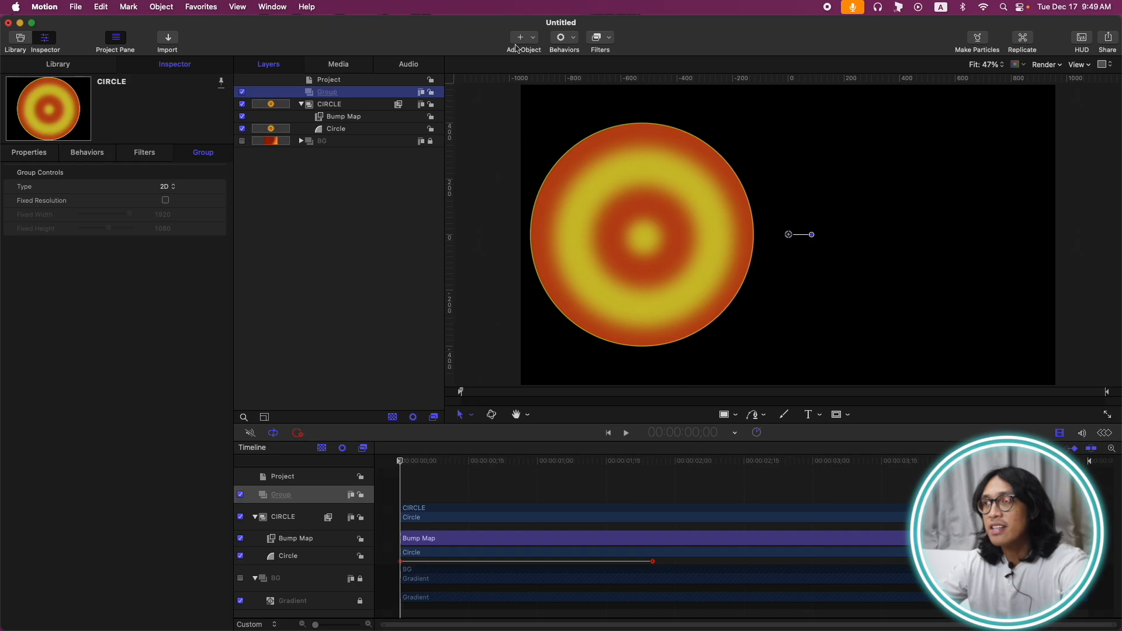
{"action": "left_click", "coordinate": [520, 38]}
{"action": "mouse_move", "coordinate": [585, 170]}
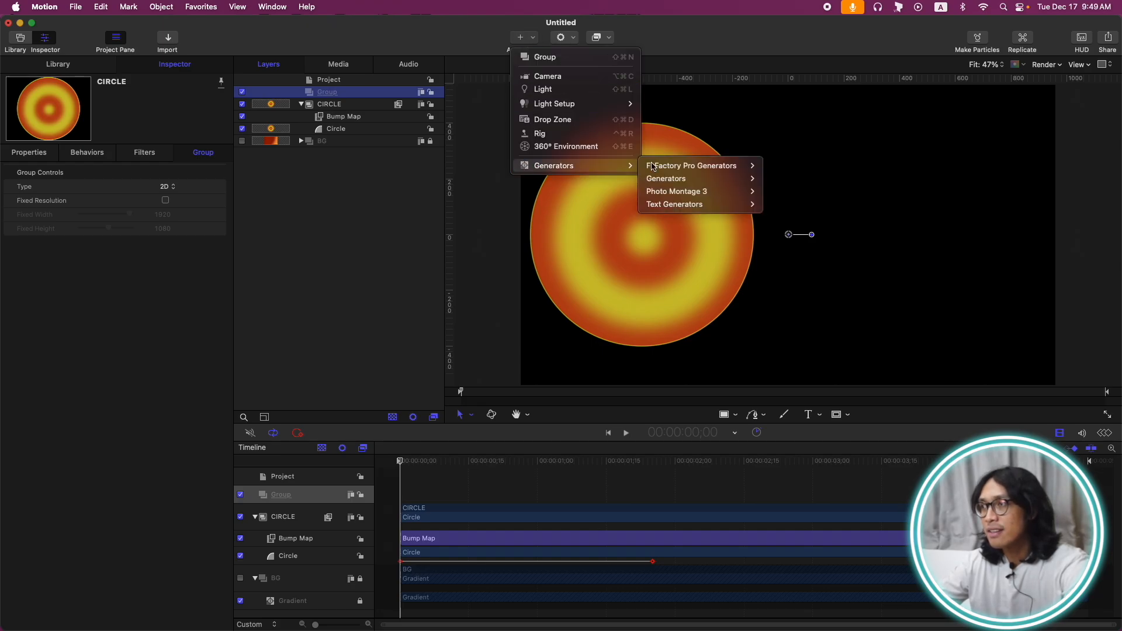
{"action": "mouse_move", "coordinate": [667, 179]}
{"action": "left_click", "coordinate": [783, 266]}
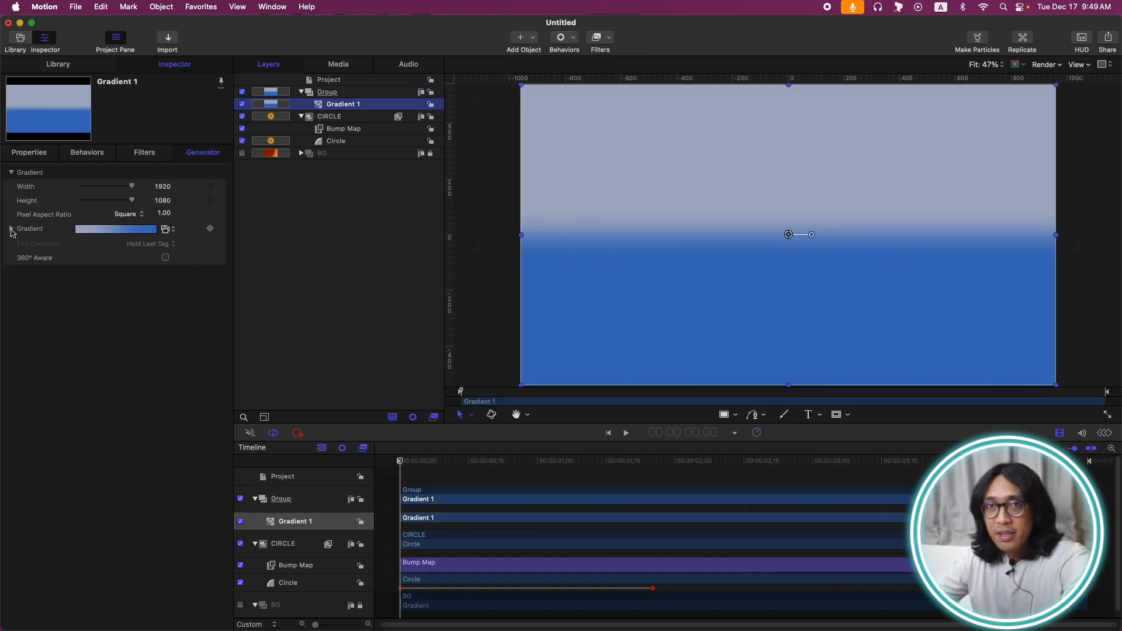
Make the generated gradient run horizontally from white to black, starting at X -952.9 px and ending at X 971.3 px, both at Y 0
{"action": "left_click", "coordinate": [11, 229]}
{"action": "left_click", "coordinate": [205, 280]}
{"action": "left_click", "coordinate": [159, 294]}
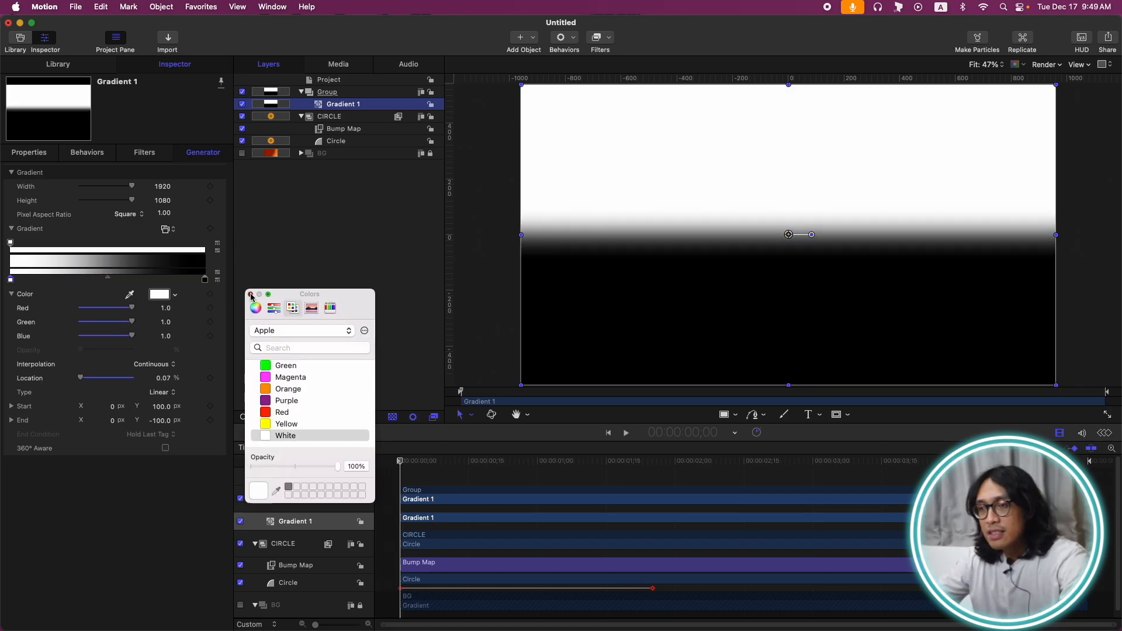
{"action": "left_click", "coordinate": [251, 295]}
{"action": "left_click", "coordinate": [470, 416]}
{"action": "left_click", "coordinate": [462, 585]}
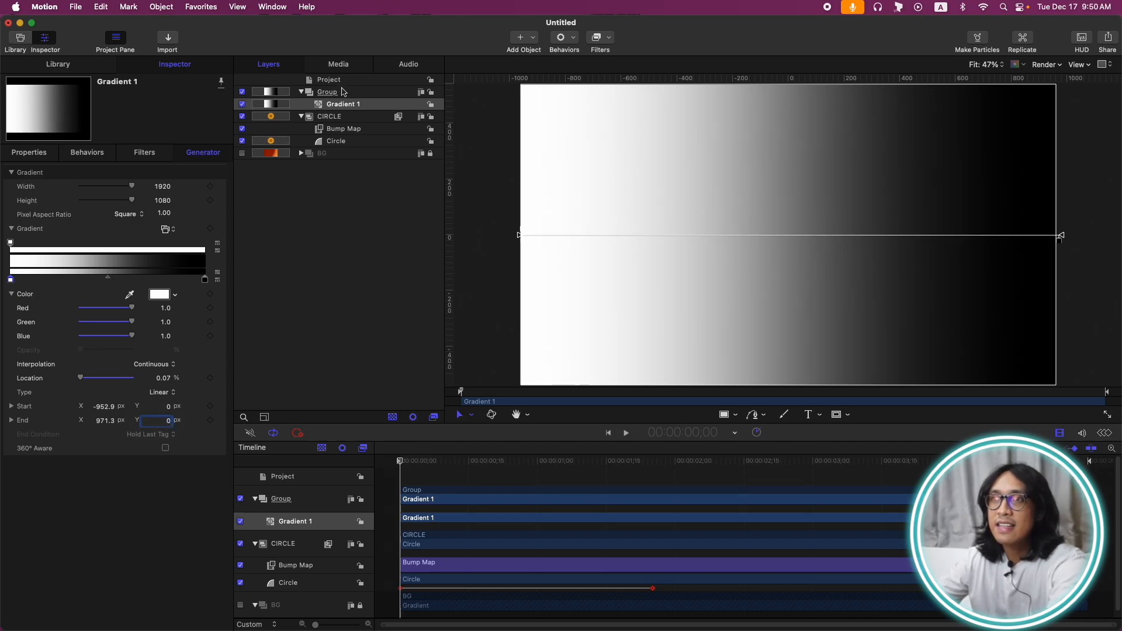
Apply a Tile filter to the new gradient's group and set its scale to 19
{"action": "left_click", "coordinate": [346, 93]}
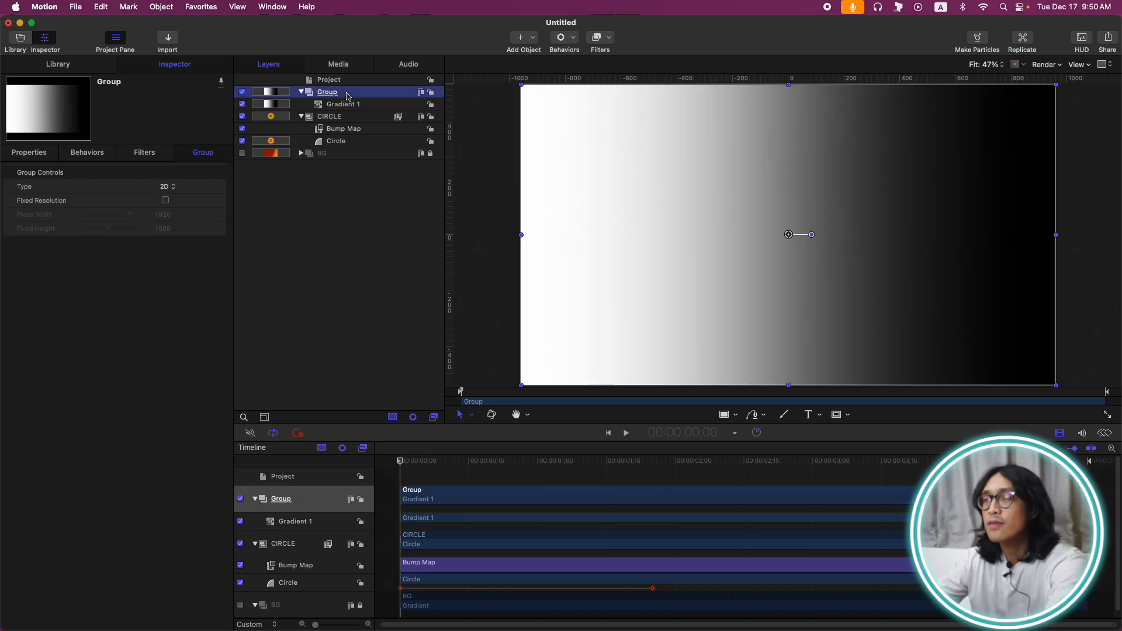
{"action": "left_click", "coordinate": [601, 37]}
{"action": "mouse_move", "coordinate": [642, 319]}
{"action": "left_click", "coordinate": [743, 391]}
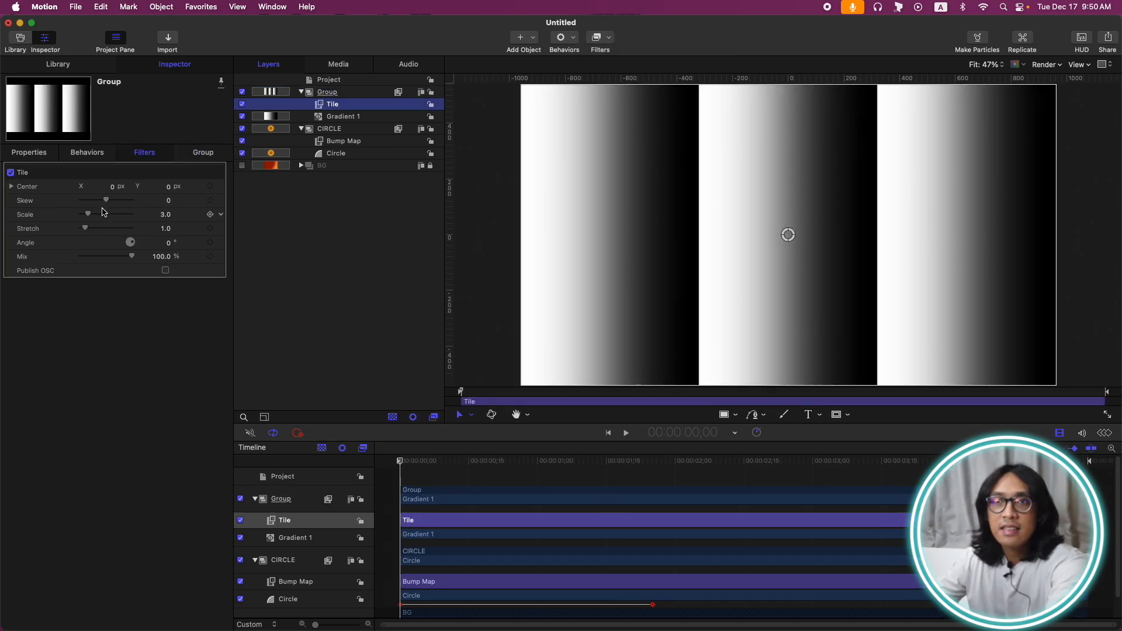
{"action": "left_click_drag", "start_coordinate": [92, 218], "coordinate": [131, 220]}
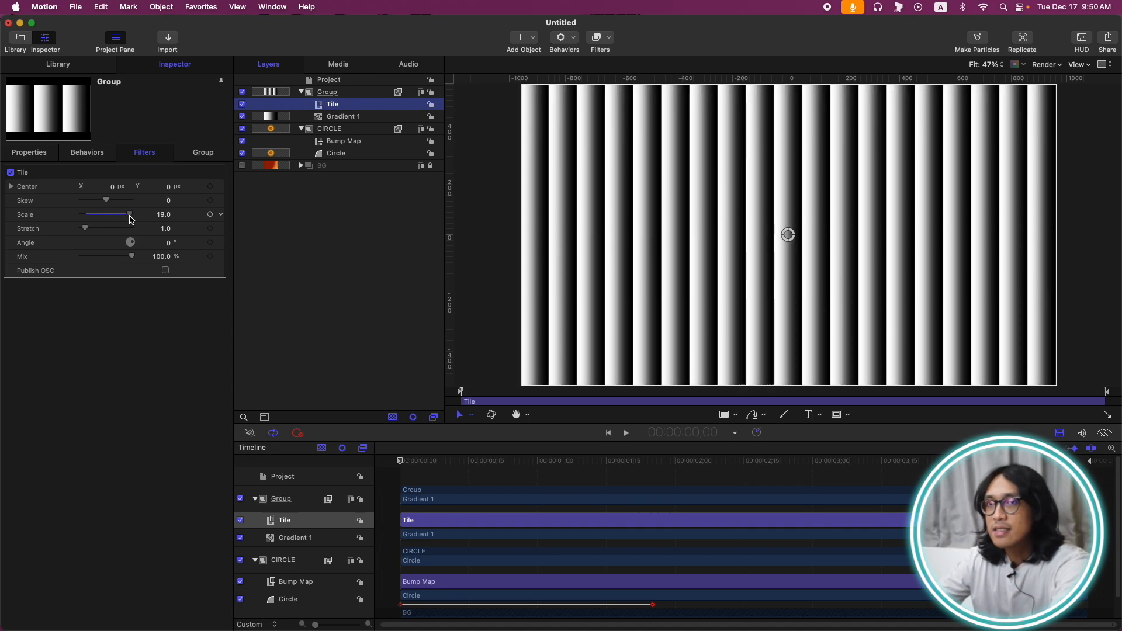
{"action": "left_click", "coordinate": [163, 215]}
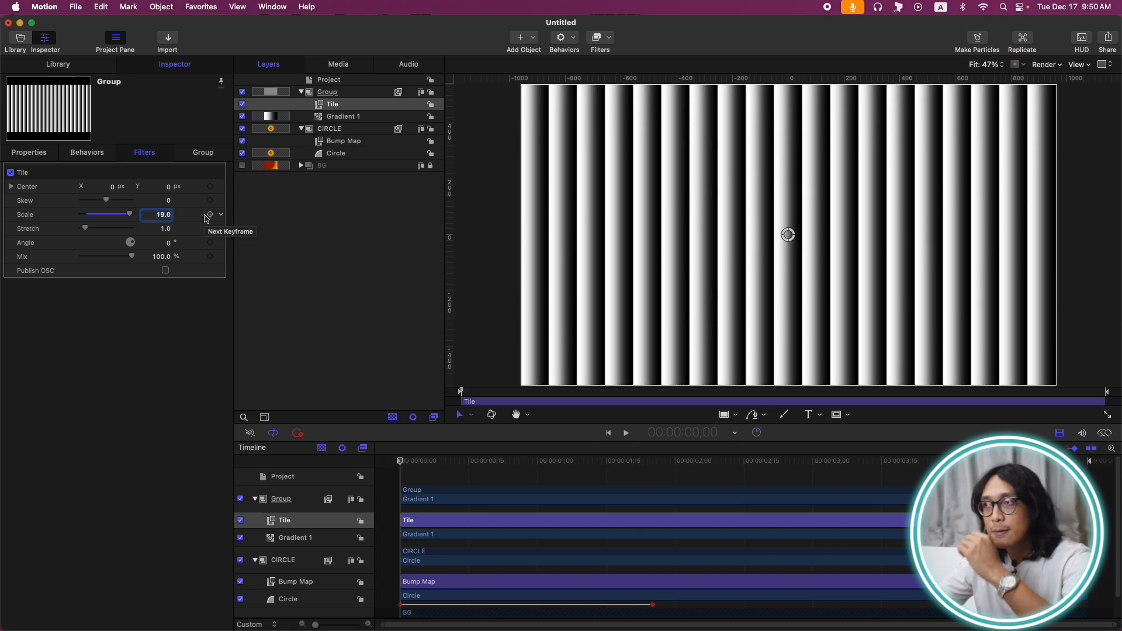
Apply an Add Noise filter to the tiled gradient group with the type Gaussian Noise (Film Grain)
{"action": "left_click", "coordinate": [345, 94]}
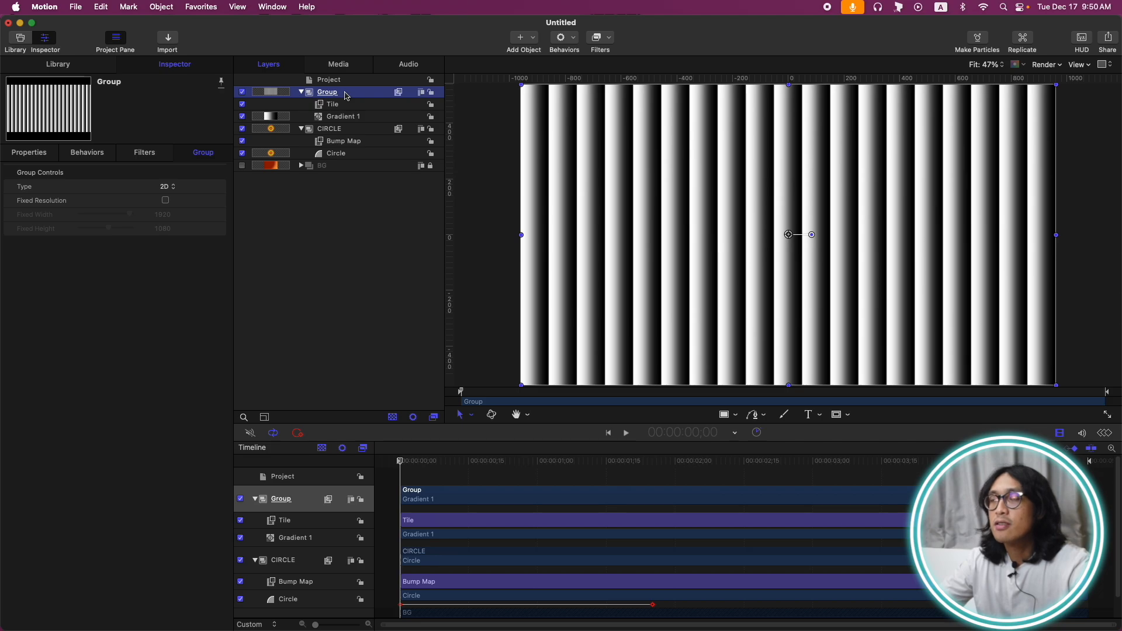
{"action": "left_click", "coordinate": [605, 38]}
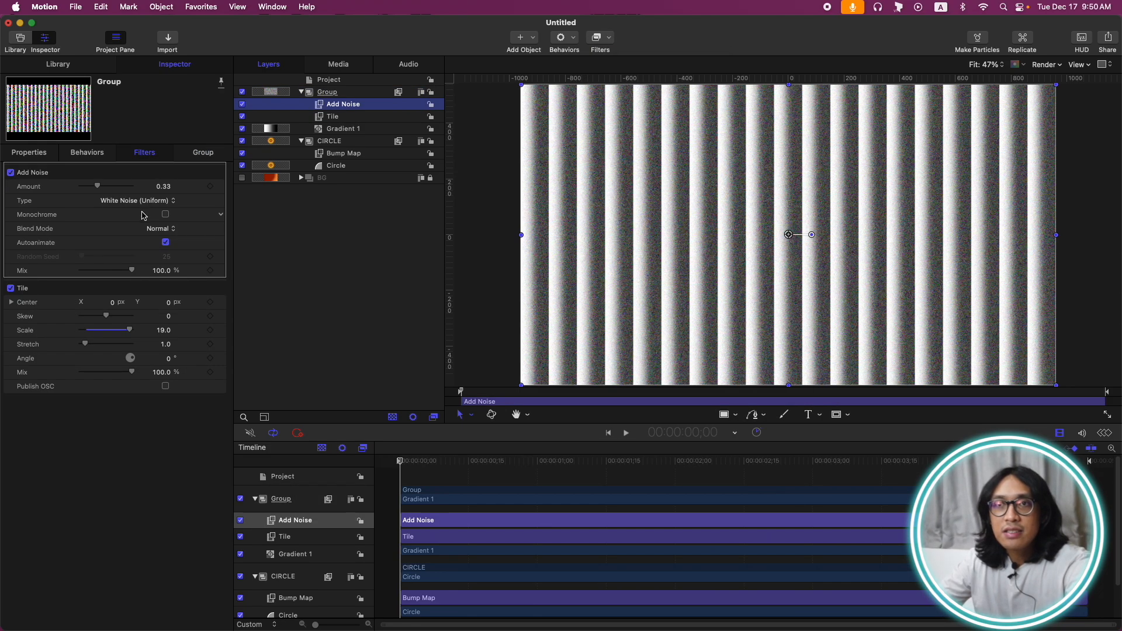
{"action": "left_click", "coordinate": [160, 201]}
{"action": "left_click", "coordinate": [160, 214]}
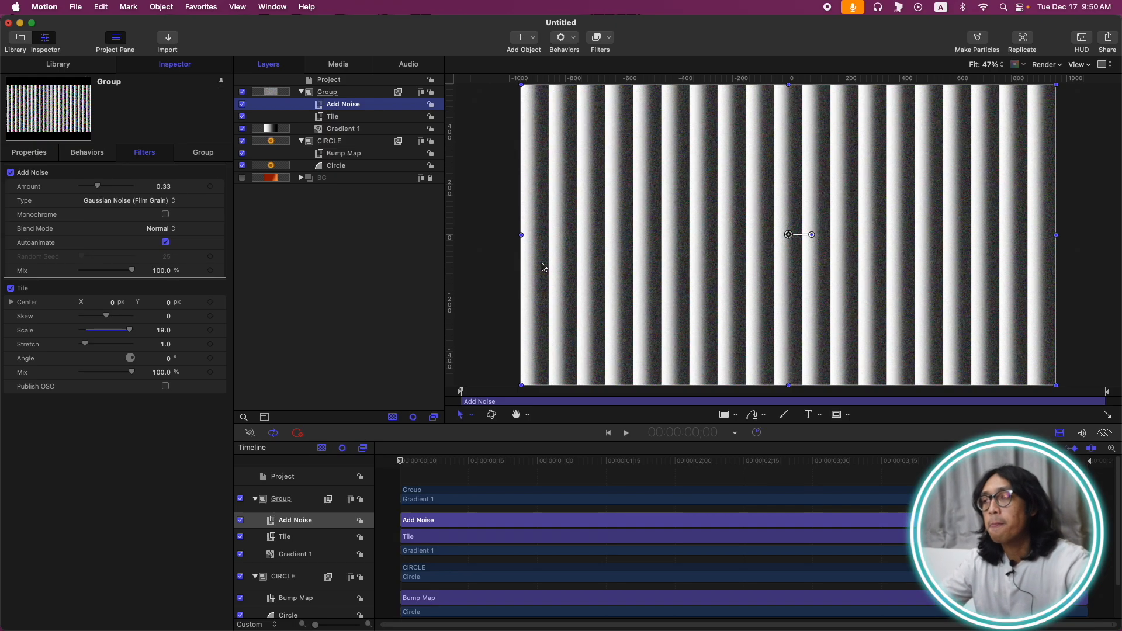
Add a Gaussian Blur filter to the tiled gradient group, directly below Add Noise, and turn the Add Noise filter off
{"action": "left_click", "coordinate": [345, 92]}
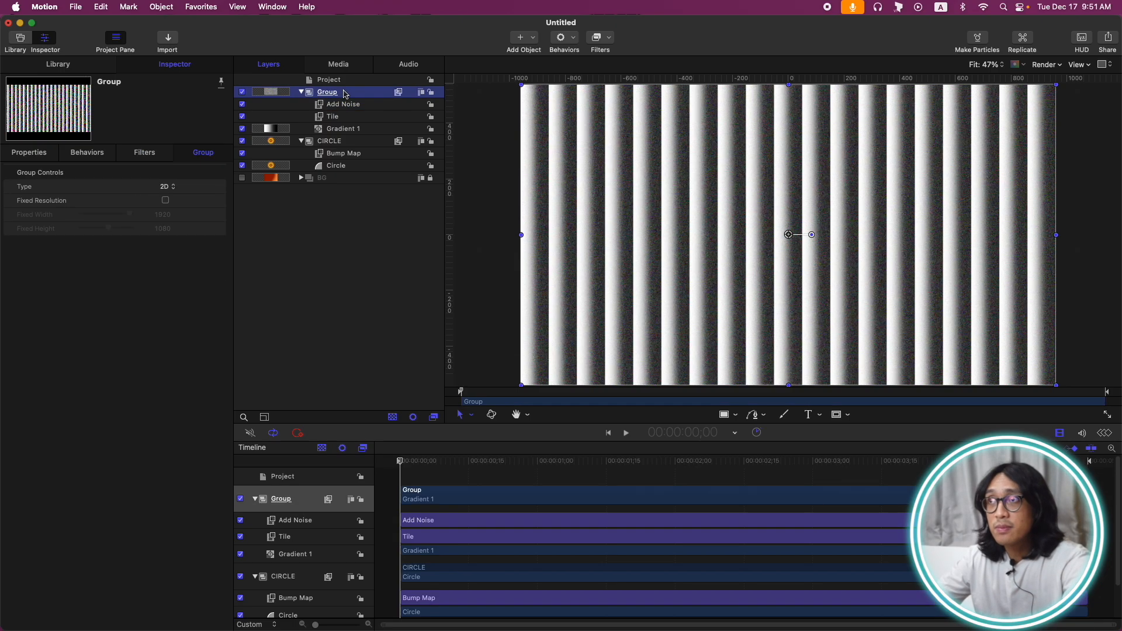
{"action": "left_click", "coordinate": [608, 37]}
{"action": "mouse_move", "coordinate": [634, 71]}
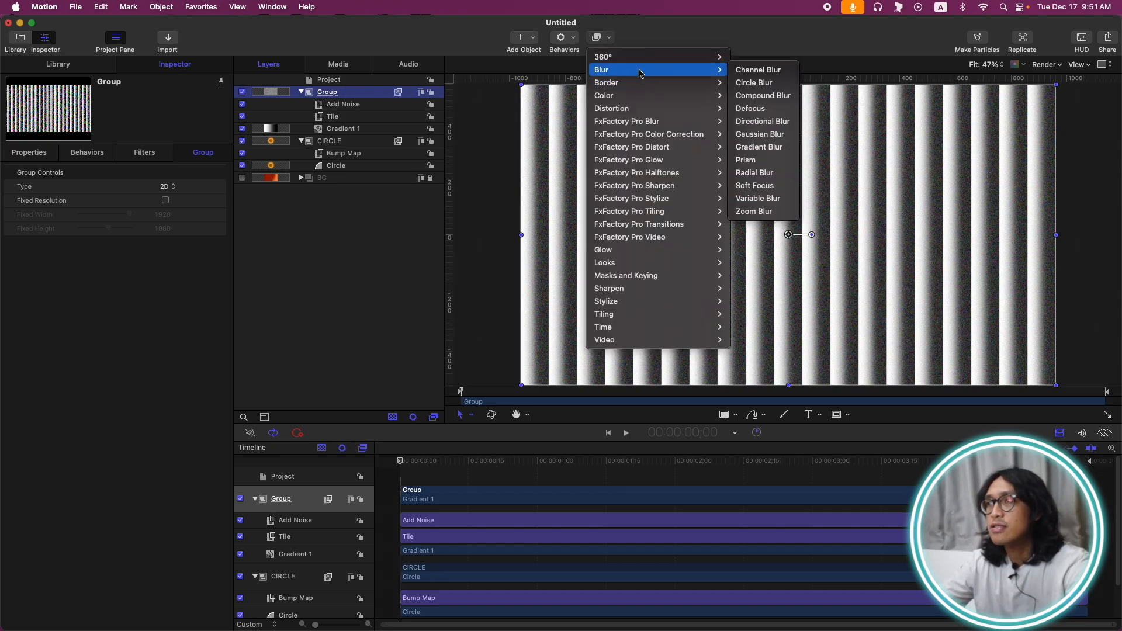
{"action": "left_click", "coordinate": [760, 134]}
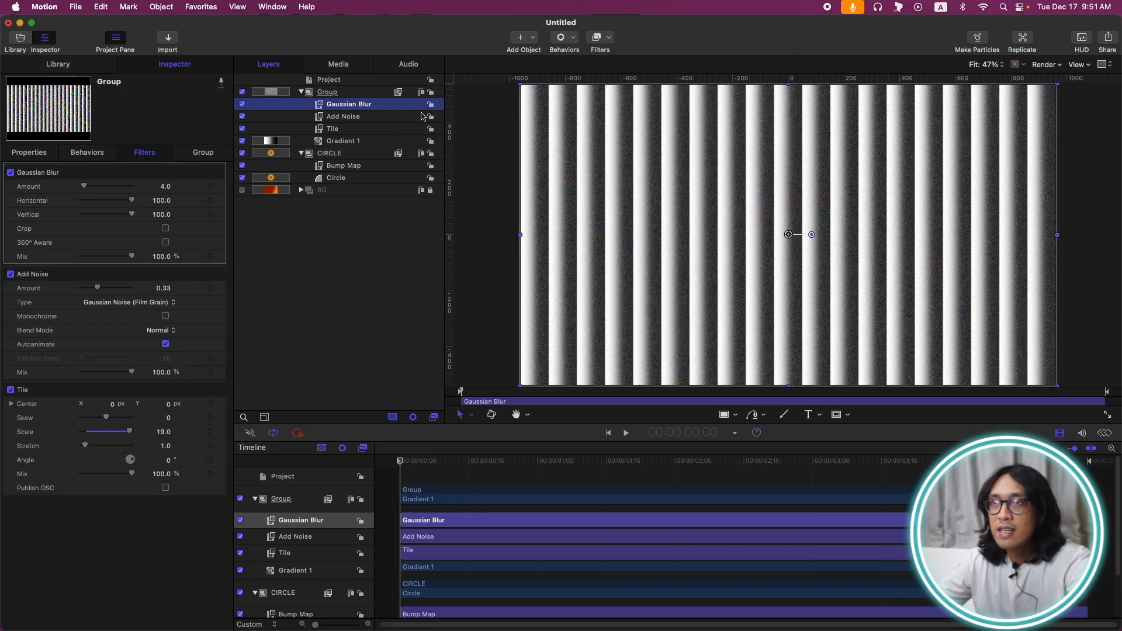
{"action": "left_click_drag", "start_coordinate": [422, 115], "coordinate": [422, 122]}
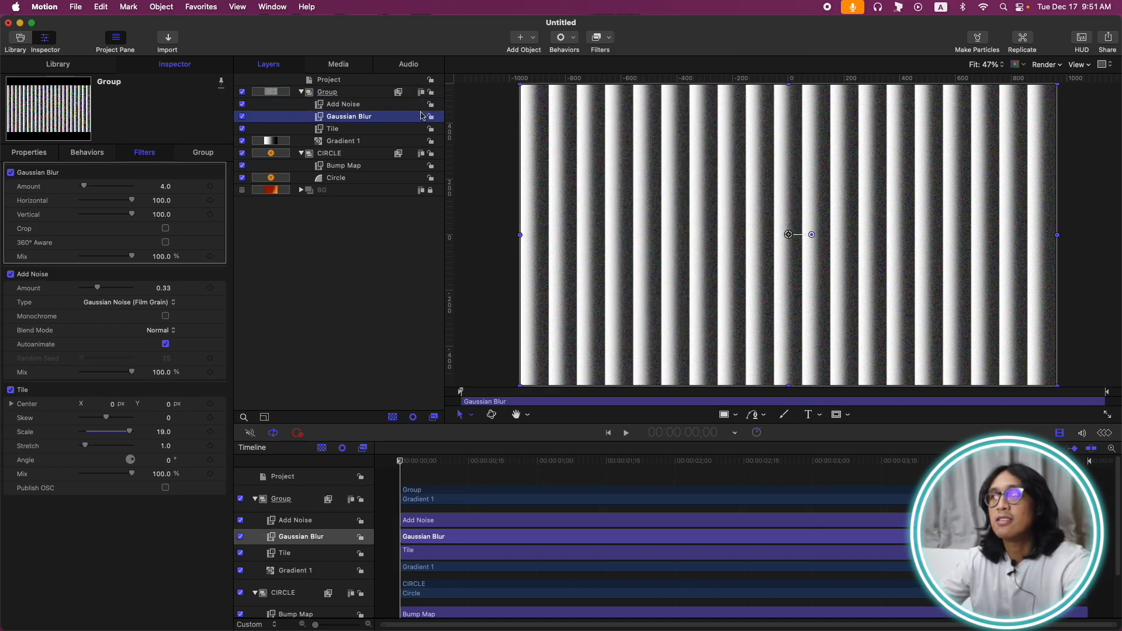
{"action": "left_click", "coordinate": [243, 104]}
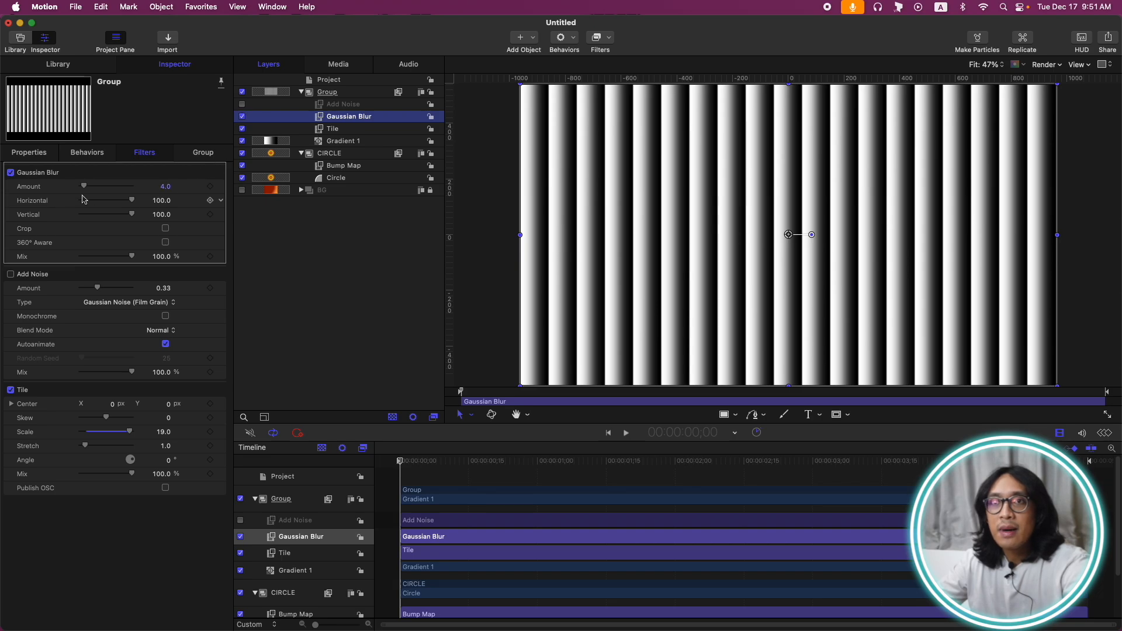
Set the Gaussian Blur amount to 35 and its horizontal blur to 0
{"action": "left_click_drag", "start_coordinate": [85, 186], "coordinate": [111, 190]}
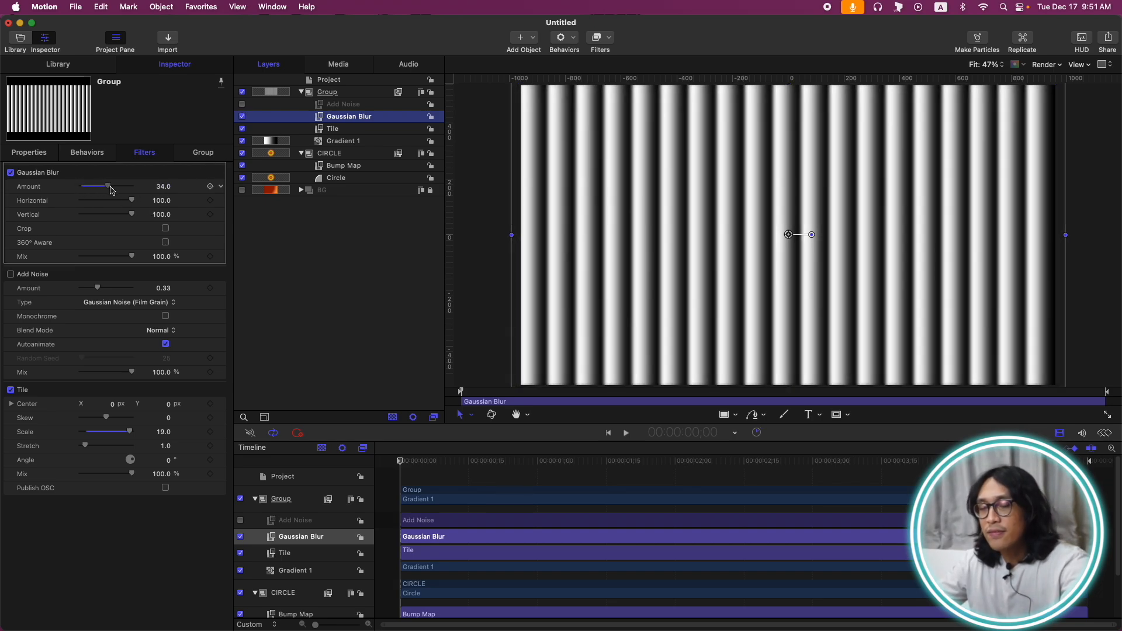
{"action": "double_click", "coordinate": [162, 187]}
{"action": "type", "text": "35"}
{"action": "key", "text": "Return"}
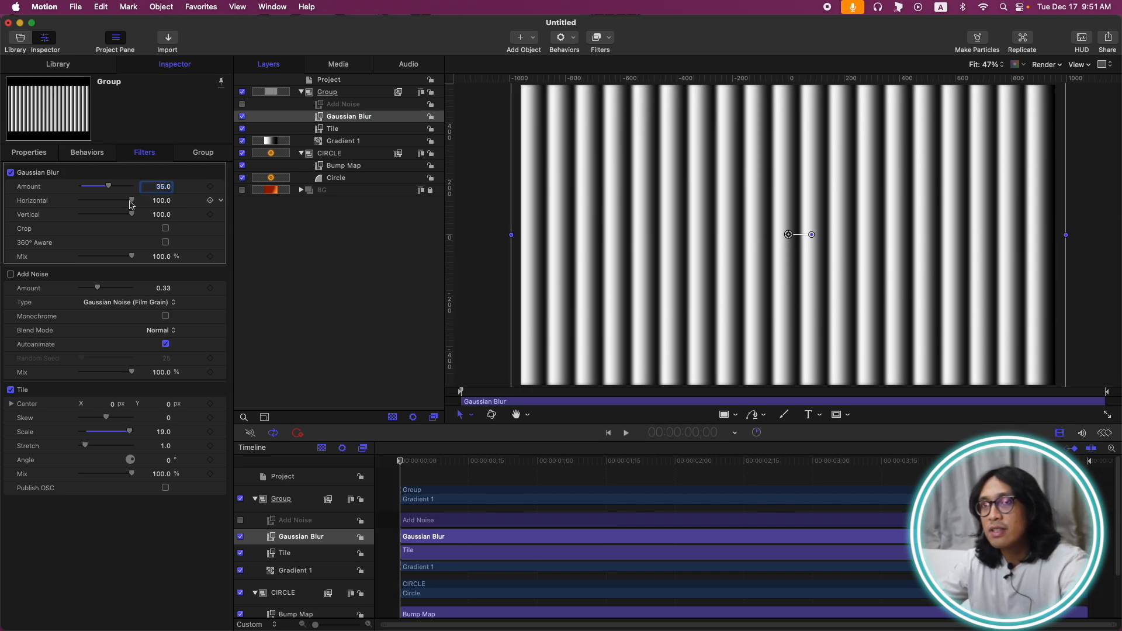
{"action": "left_click_drag", "start_coordinate": [132, 200], "coordinate": [79, 201]}
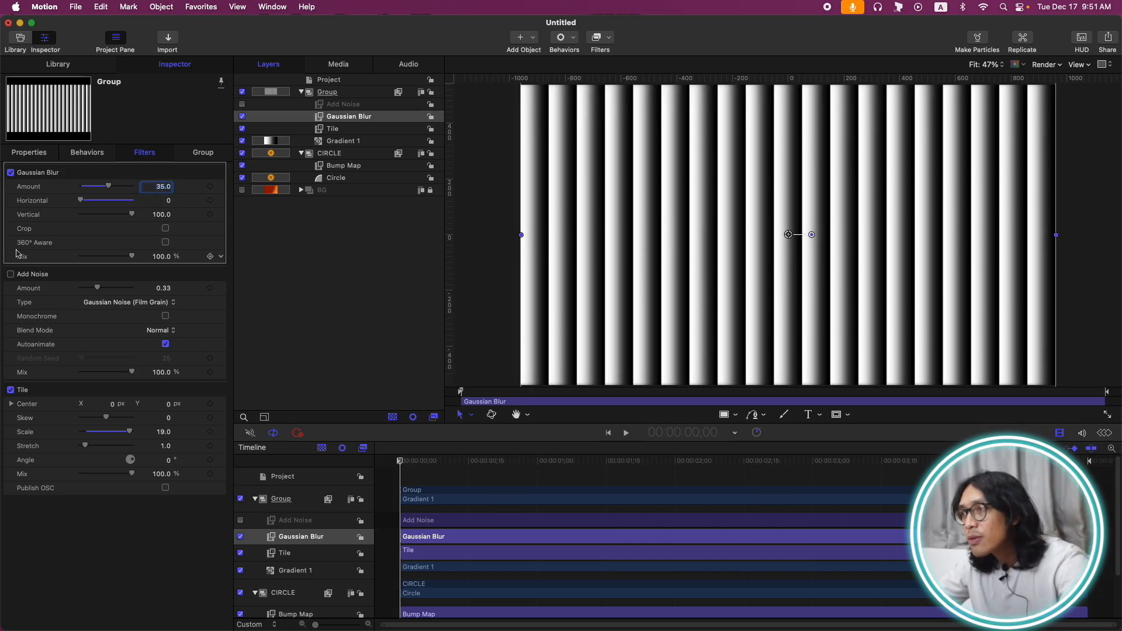
Turn the Add Noise filter back on and apply a Highpass filter to the tiled gradient group
{"action": "left_click", "coordinate": [320, 106]}
{"action": "left_click", "coordinate": [242, 105]}
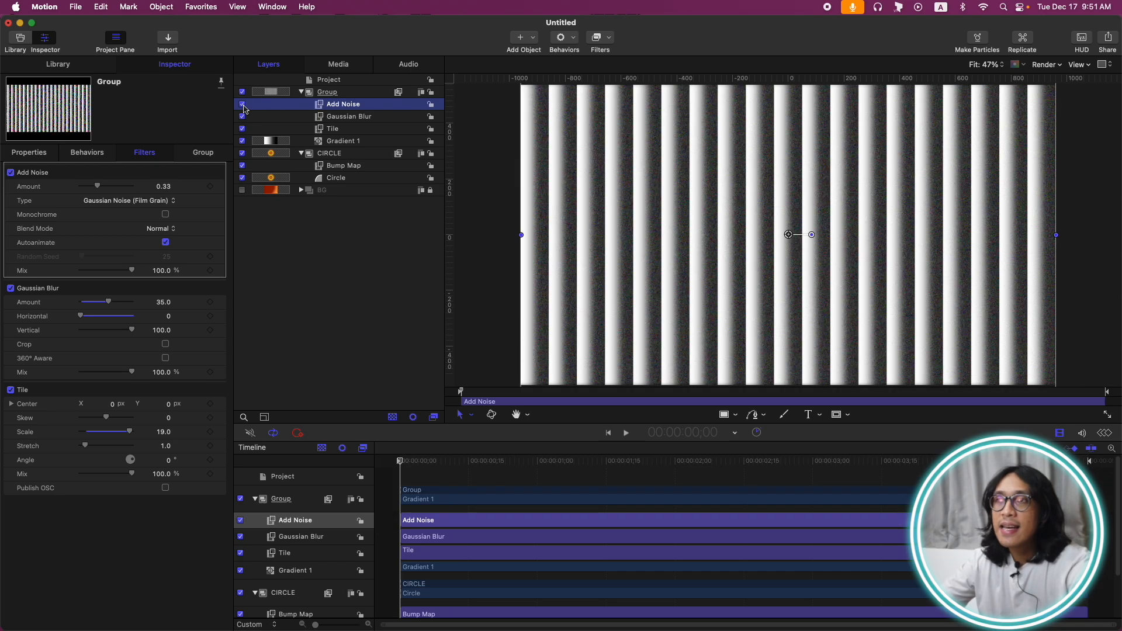
{"action": "left_click", "coordinate": [344, 94]}
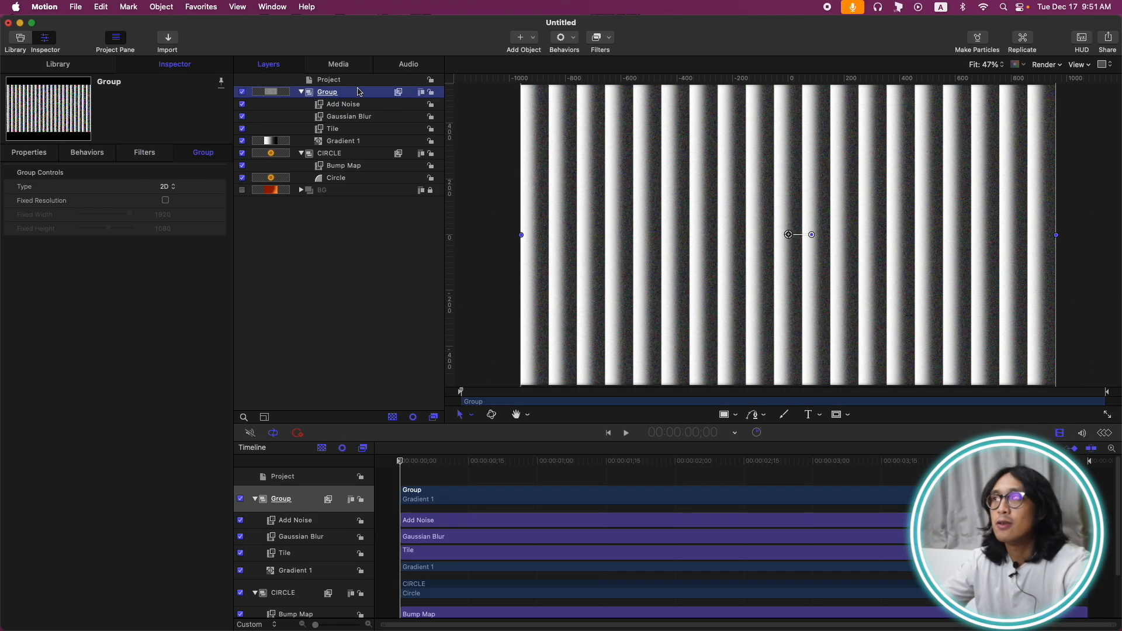
{"action": "left_click", "coordinate": [605, 39]}
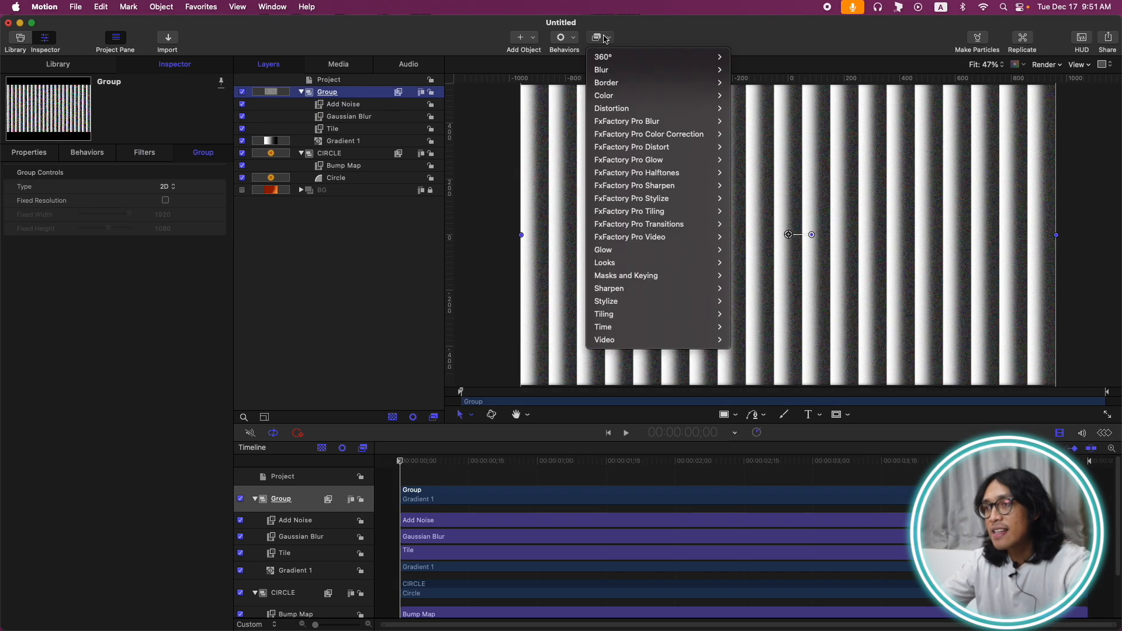
{"action": "mouse_move", "coordinate": [657, 302]}
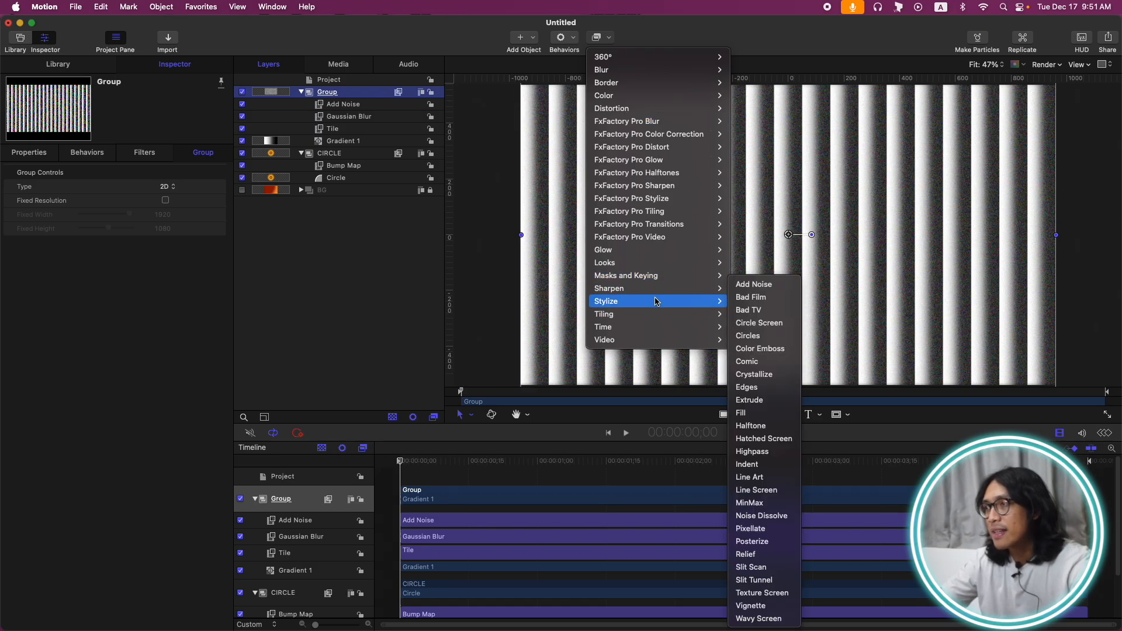
{"action": "left_click", "coordinate": [754, 452]}
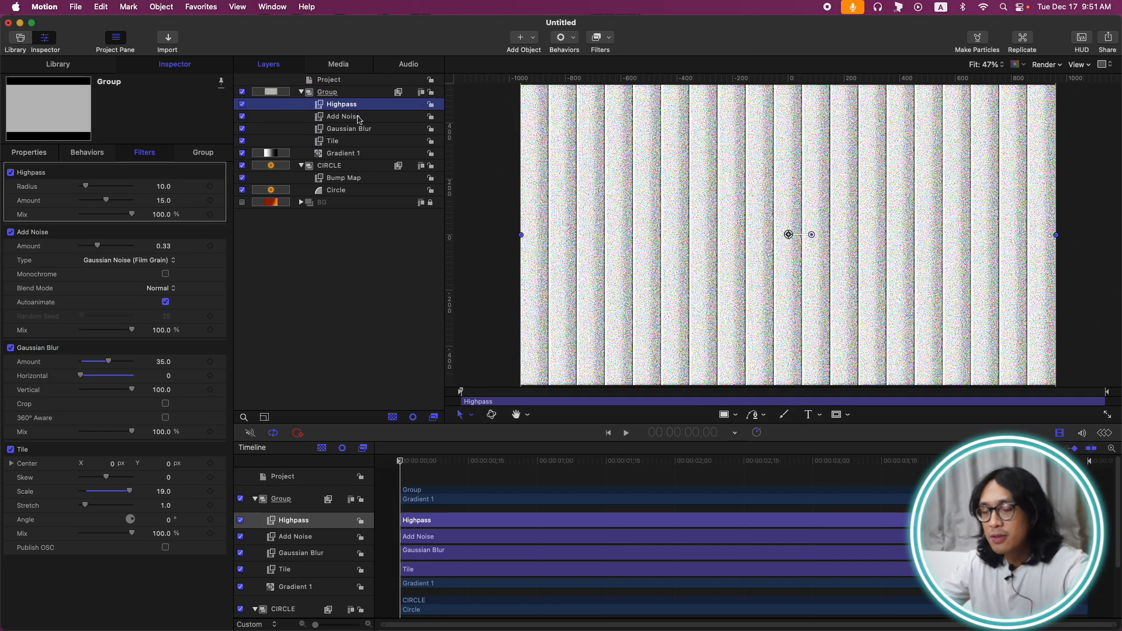
Rename the tiled gradient group as MAP
{"action": "double_click", "coordinate": [347, 94]}
{"action": "type", "text": "MAP"}
{"action": "key", "text": "Return"}
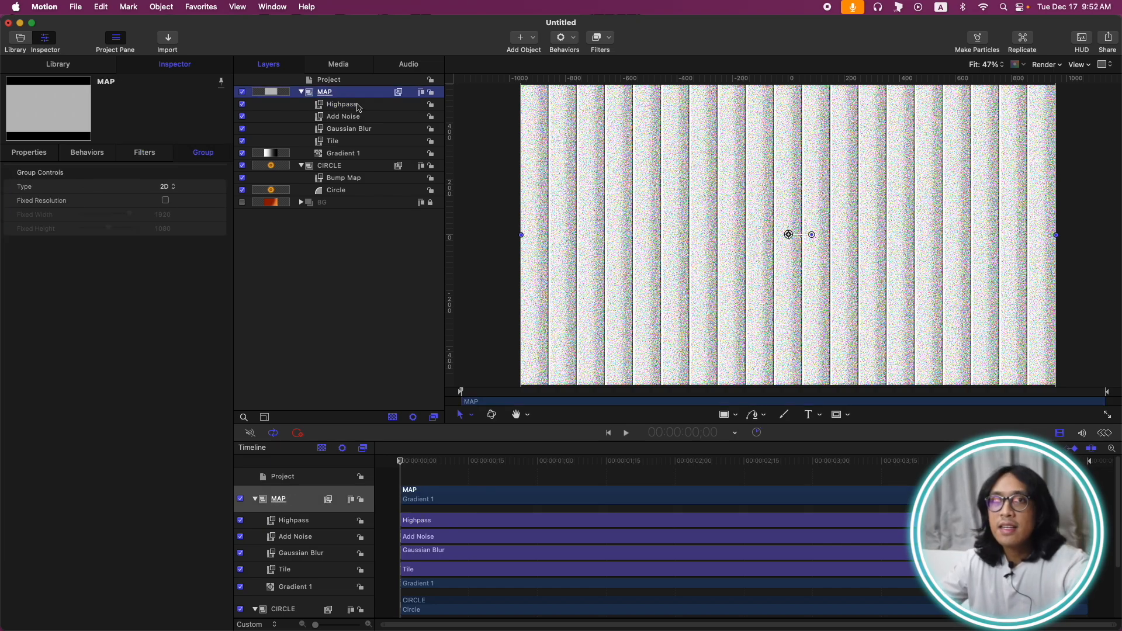
Set the Highpass filter's radius to 17 and its amount to 1
{"action": "left_click", "coordinate": [358, 105]}
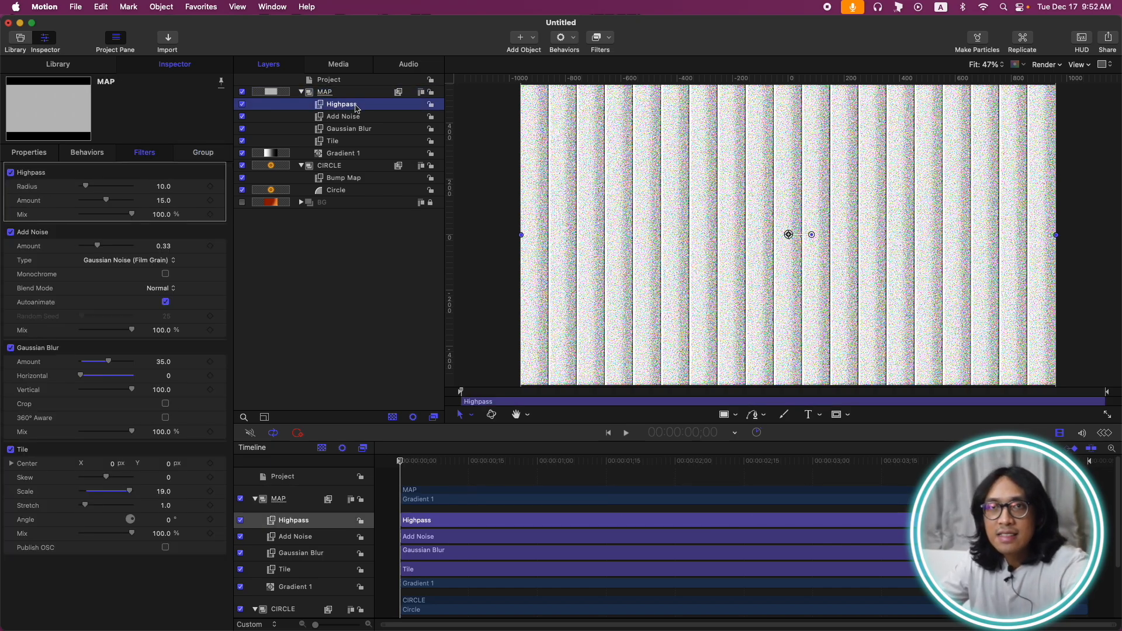
{"action": "left_click", "coordinate": [164, 186]}
{"action": "type", "text": "17"}
{"action": "key", "text": "Return"}
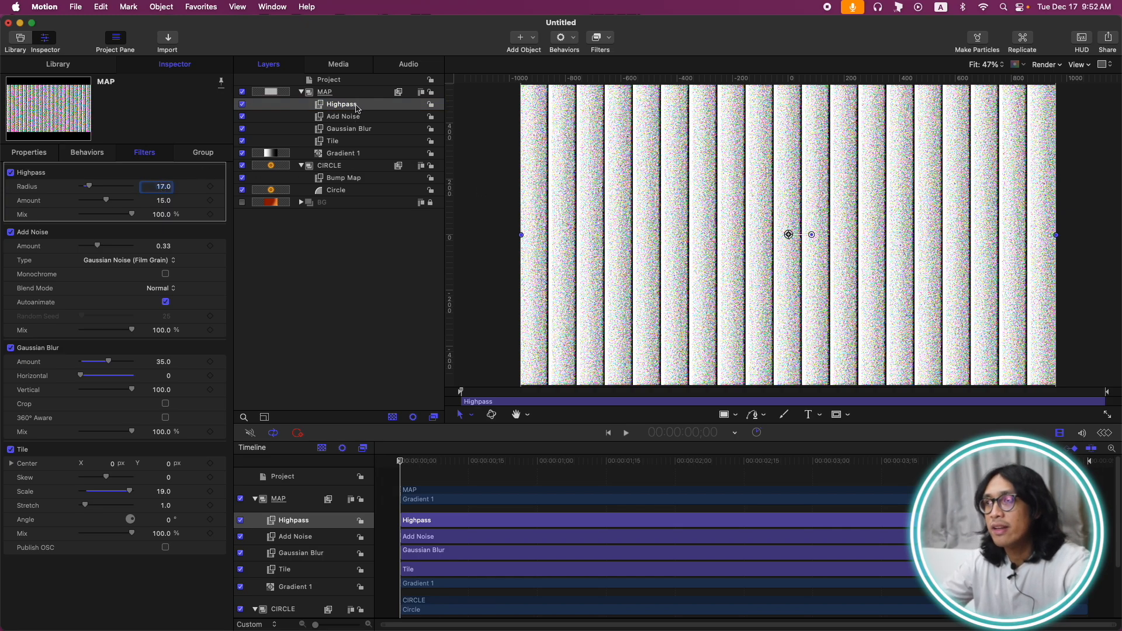
{"action": "left_click", "coordinate": [164, 201]}
{"action": "type", "text": "1"}
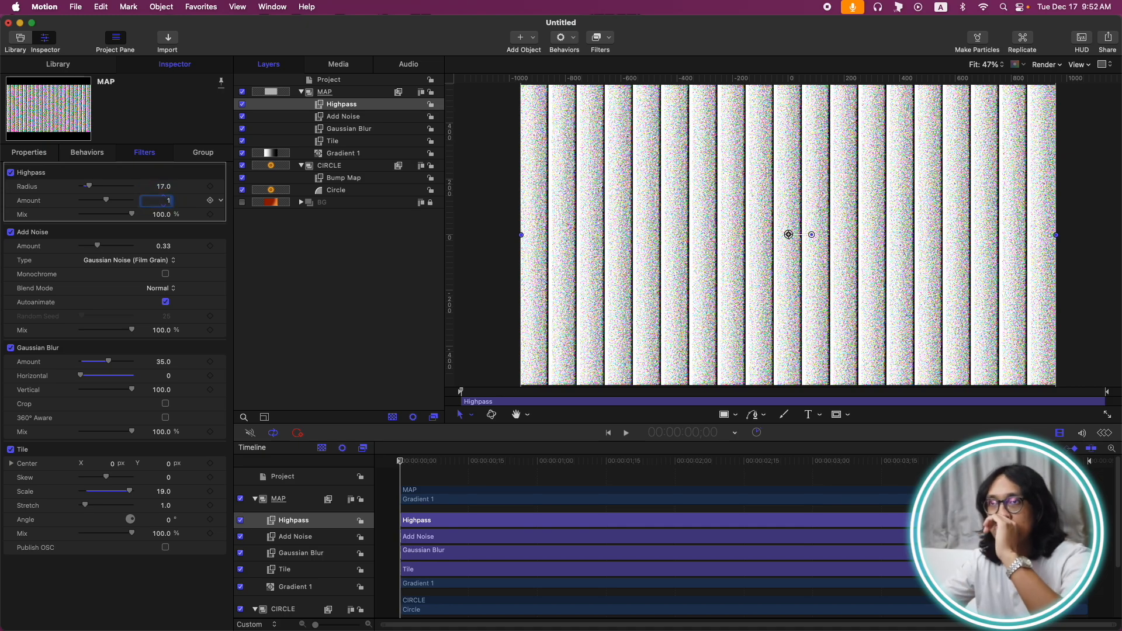
{"action": "key", "text": "Return"}
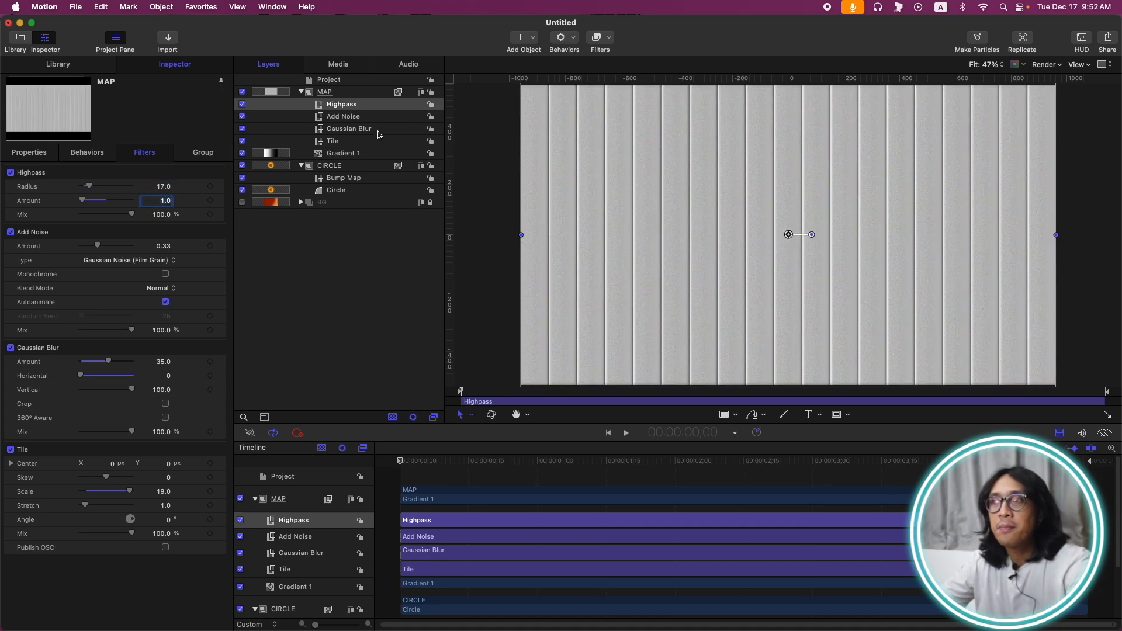
Hide the MAP group and turn on Fixed Resolution for the CIRCLE group
{"action": "left_click", "coordinate": [301, 92]}
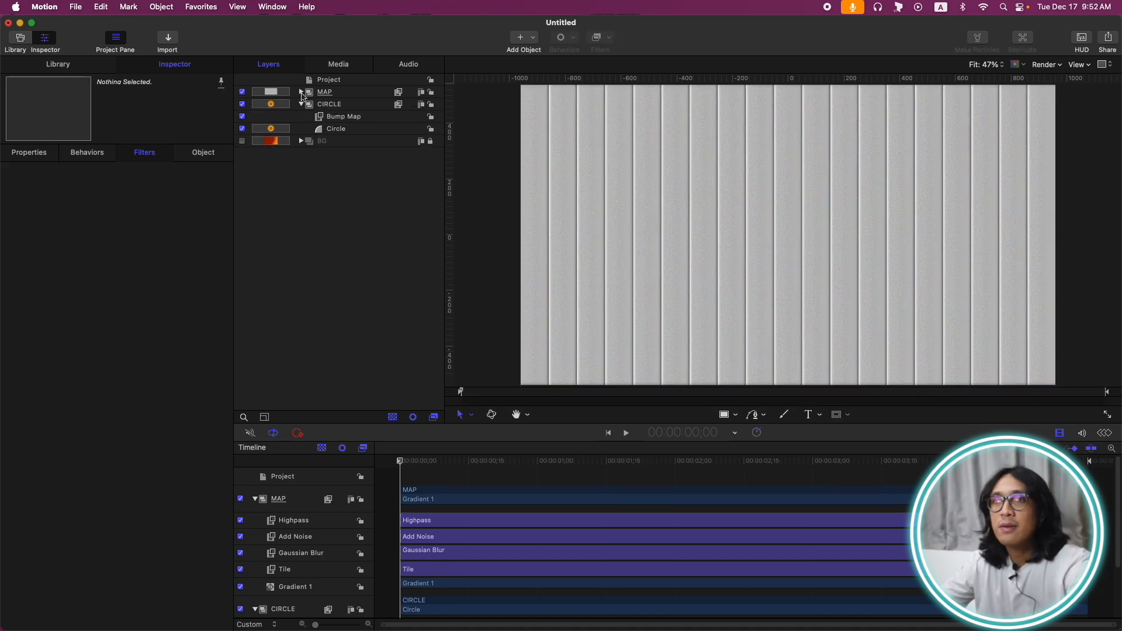
{"action": "left_click", "coordinate": [243, 92]}
{"action": "left_click", "coordinate": [340, 105]}
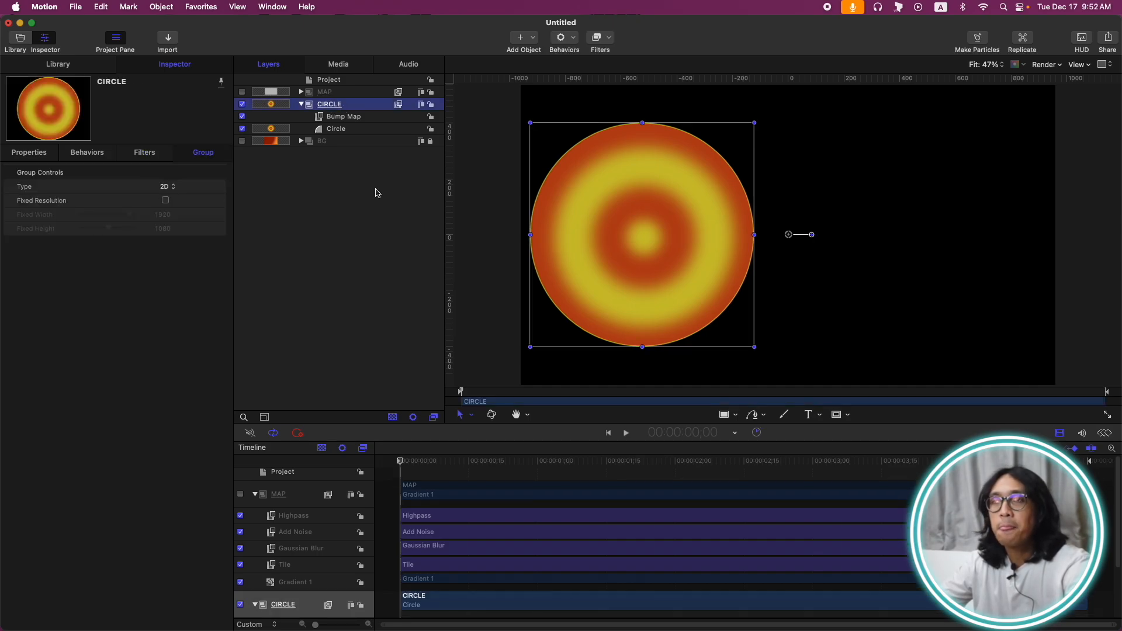
{"action": "left_click", "coordinate": [166, 202]}
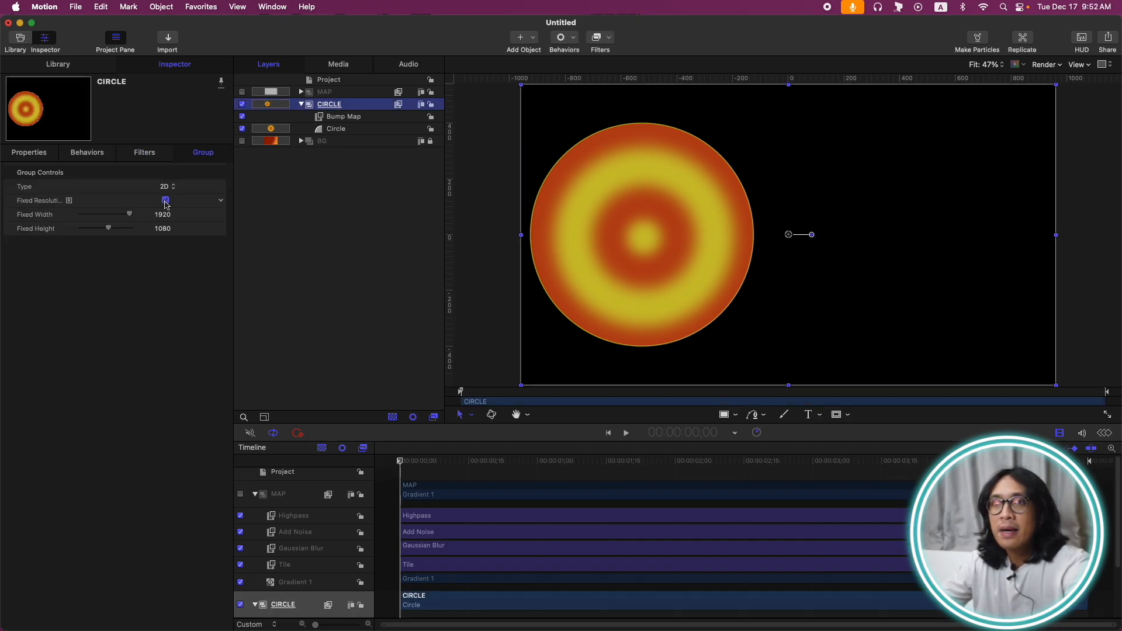
Use the MAP group as the Bump Map's map image and switch its controls to Horizontal and Vertical Scale
{"action": "left_click", "coordinate": [358, 119]}
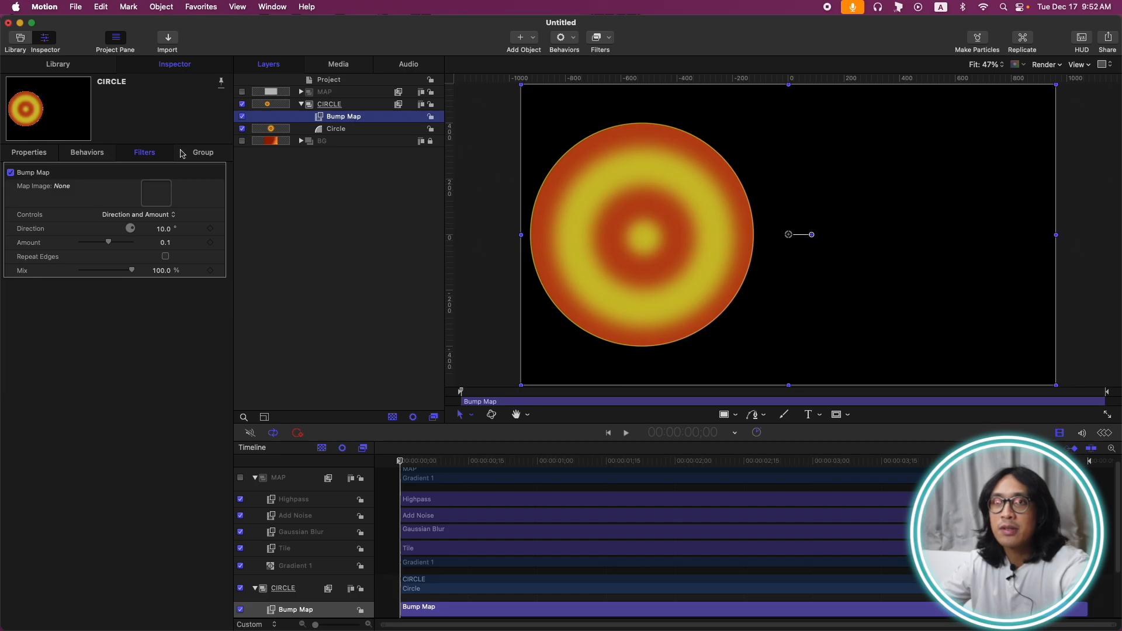
{"action": "left_click_drag", "start_coordinate": [323, 96], "coordinate": [158, 200]}
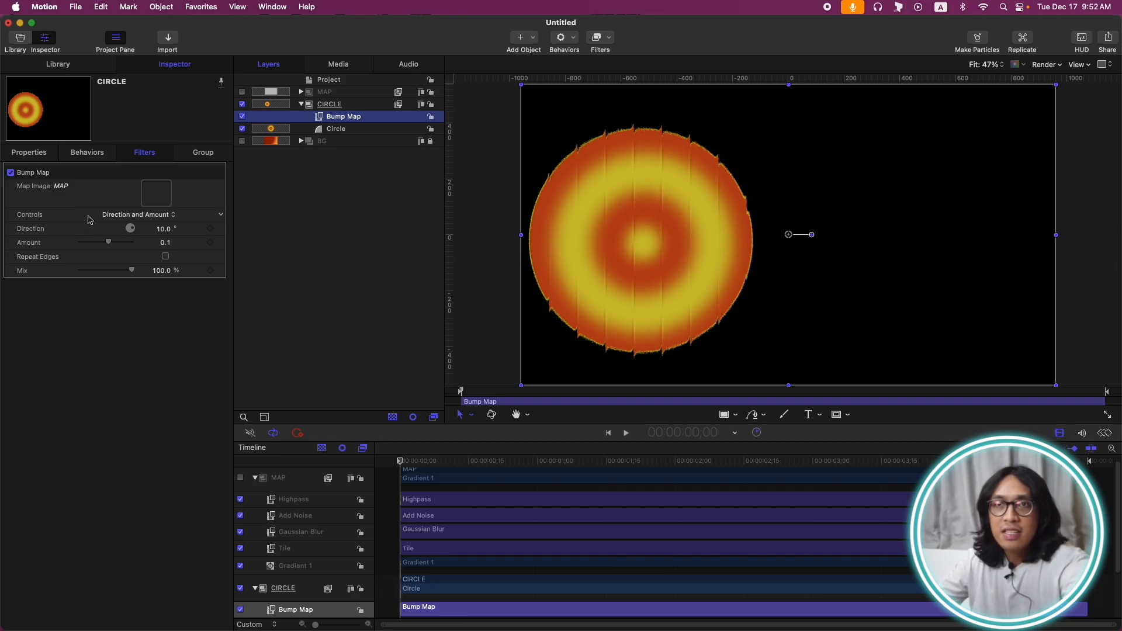
{"action": "left_click", "coordinate": [172, 218]}
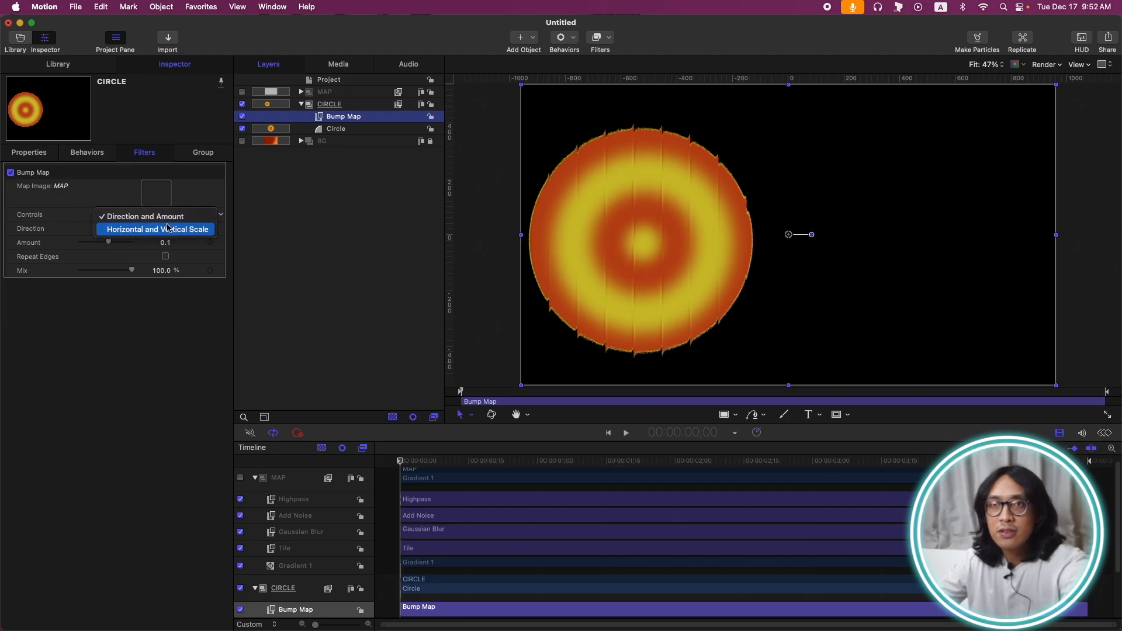
{"action": "left_click", "coordinate": [168, 228]}
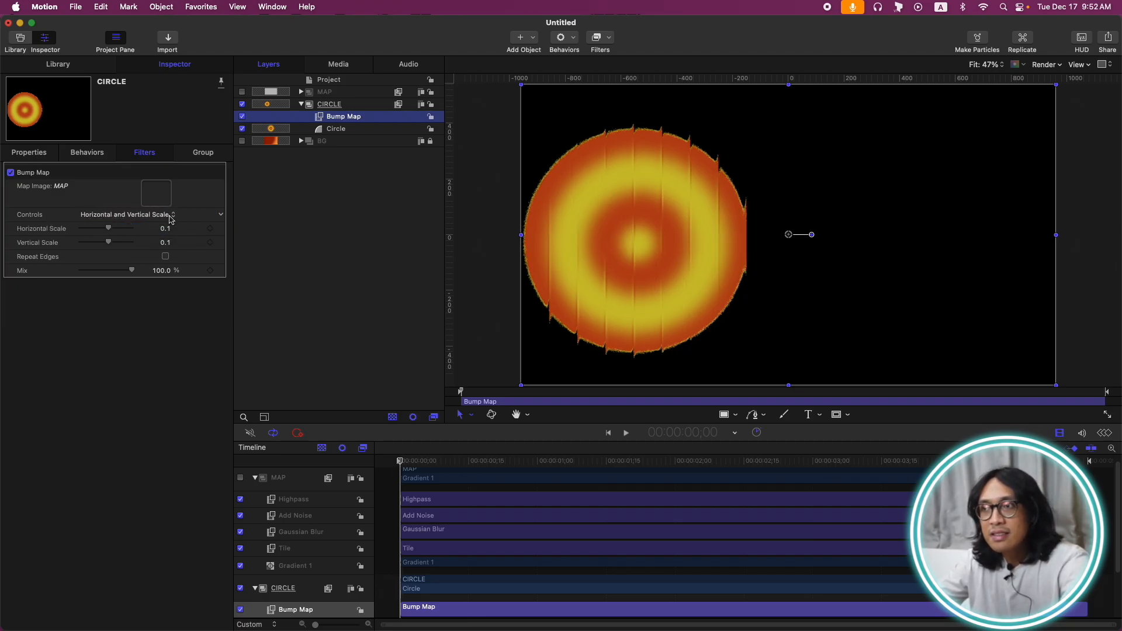
Set the Bump Map's vertical scale to 0.15 and preview the distorted circle at frame 26
{"action": "left_click", "coordinate": [166, 246]}
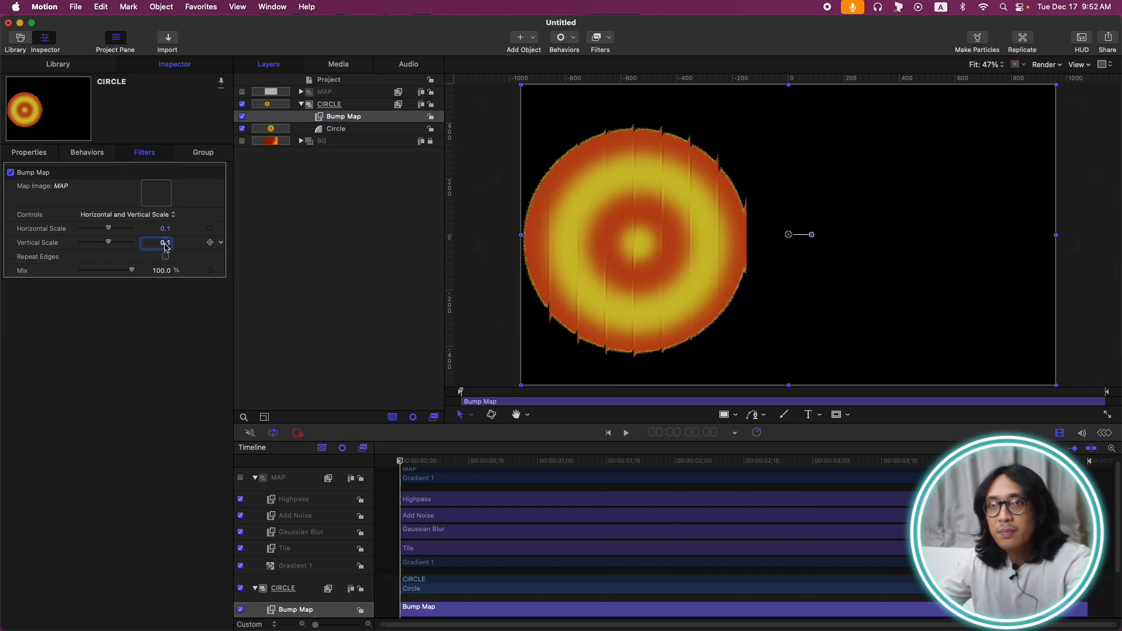
{"action": "type", "text": "0.15"}
{"action": "key", "text": "Return"}
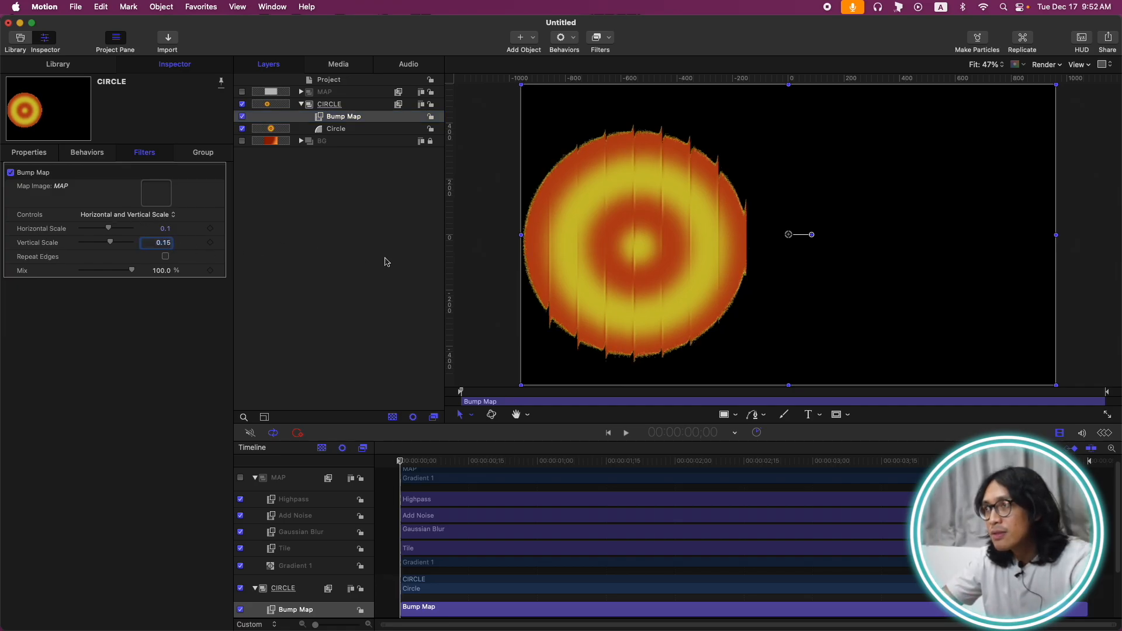
{"action": "left_click_drag", "start_coordinate": [403, 463], "coordinate": [519, 451]}
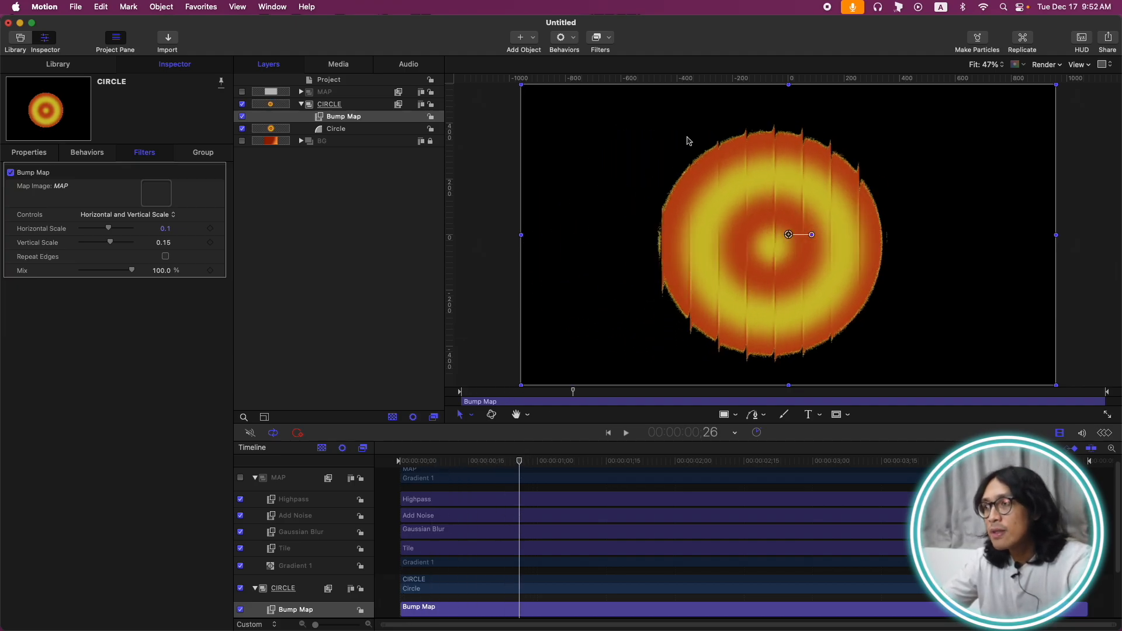
Make the MAP group's Add Noise filter monochrome with an amount of 0.54 and preview the circle at frame 27
{"action": "left_click", "coordinate": [302, 105]}
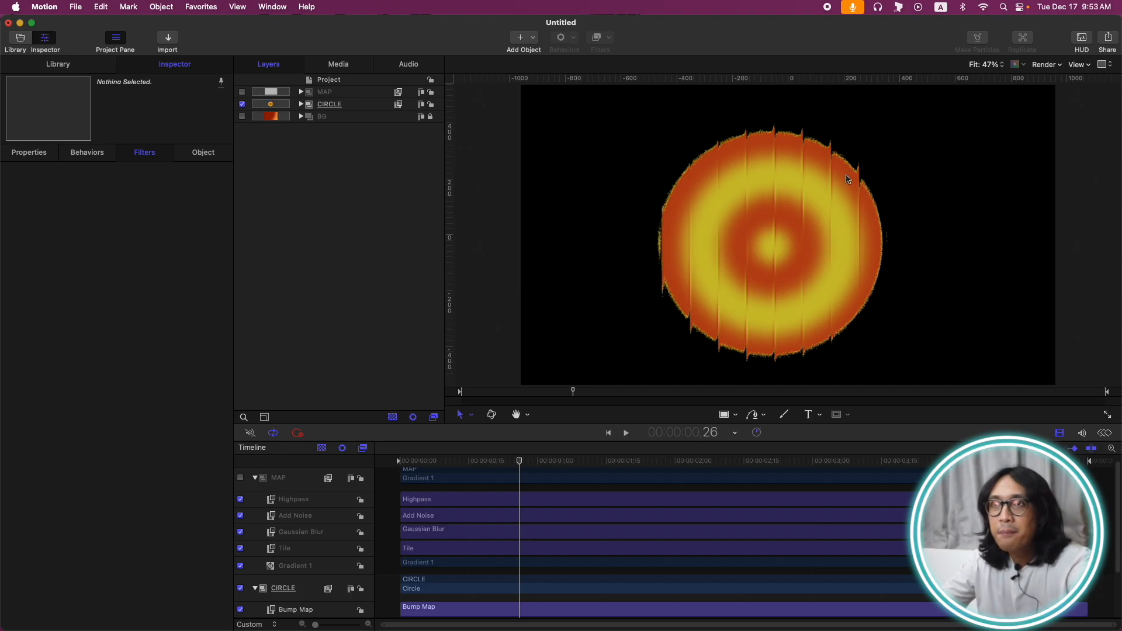
{"action": "left_click", "coordinate": [301, 92]}
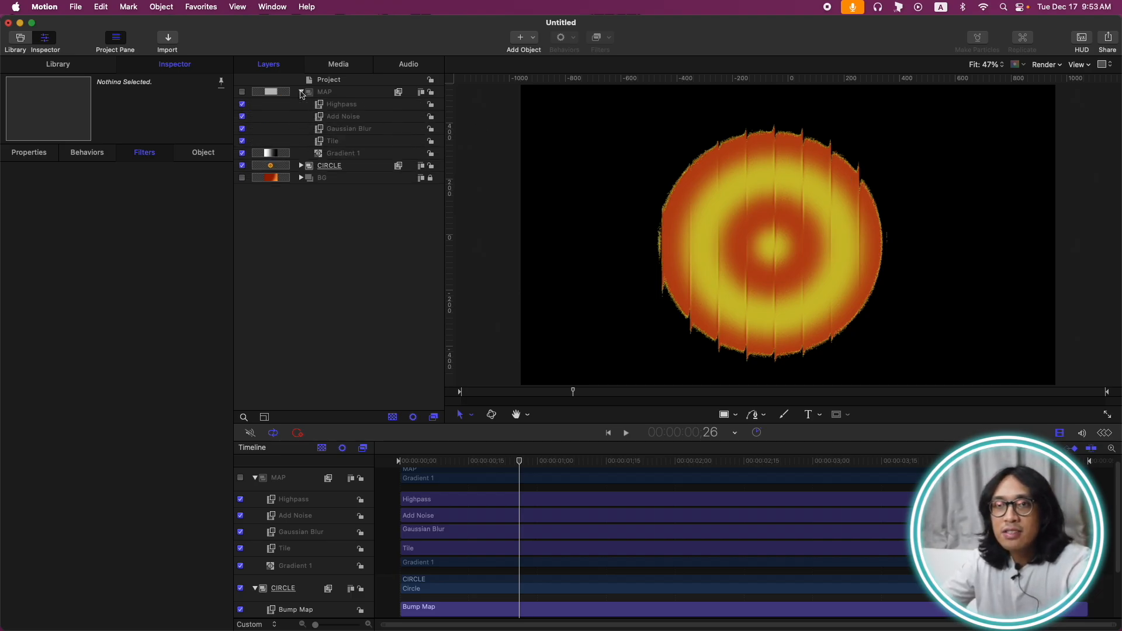
{"action": "left_click", "coordinate": [358, 118]}
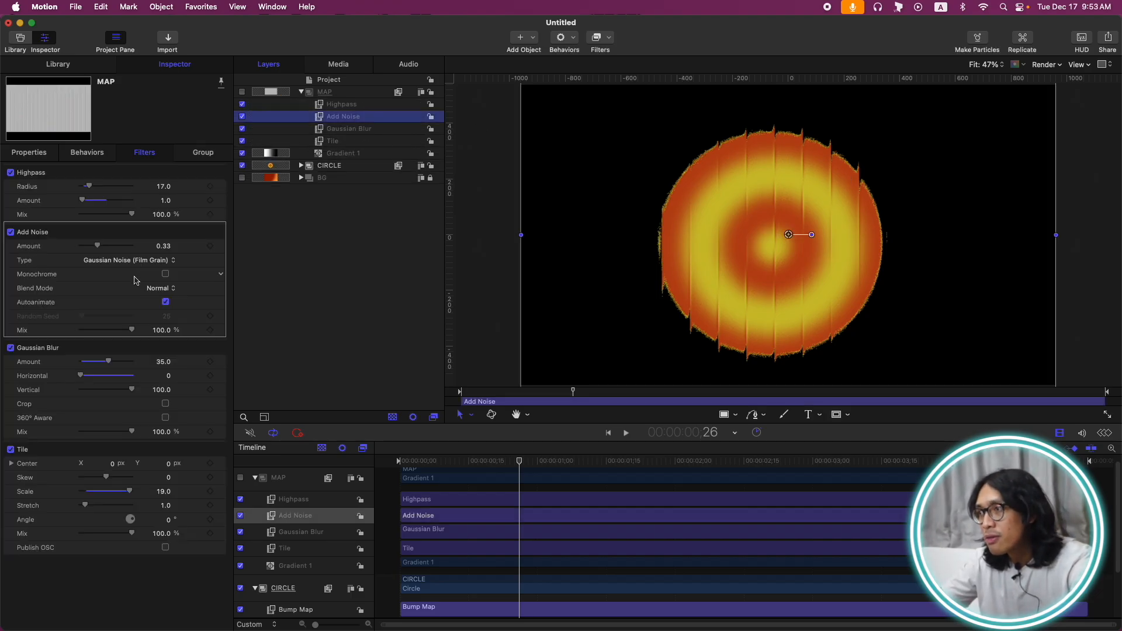
{"action": "left_click", "coordinate": [166, 274]}
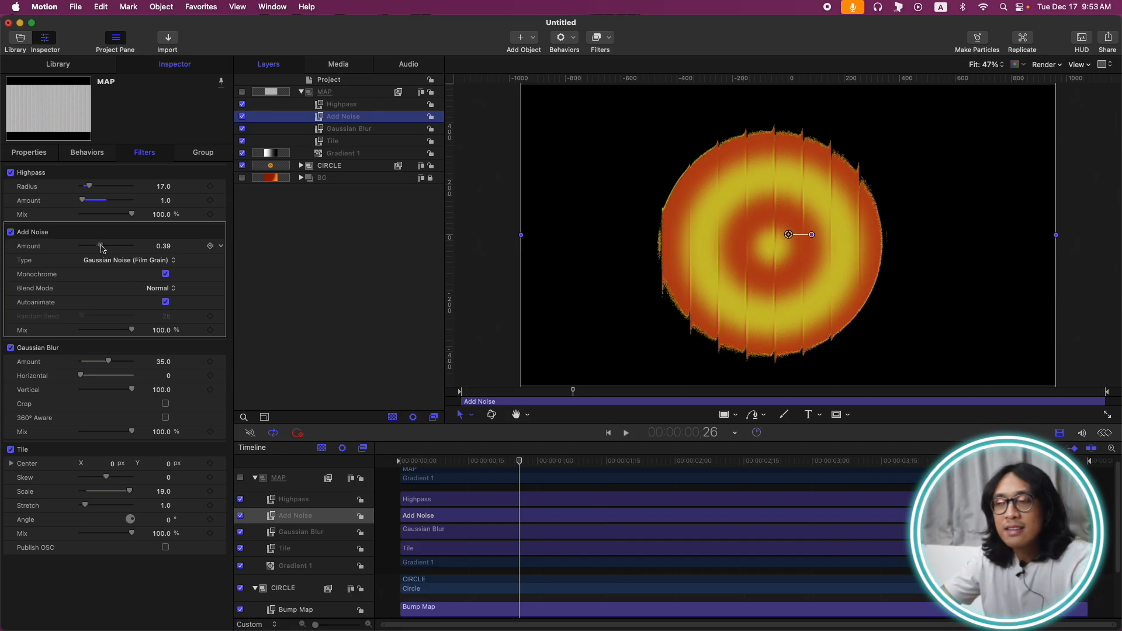
{"action": "left_click_drag", "start_coordinate": [107, 249], "coordinate": [112, 248]}
{"action": "left_click_drag", "start_coordinate": [519, 461], "coordinate": [400, 459]}
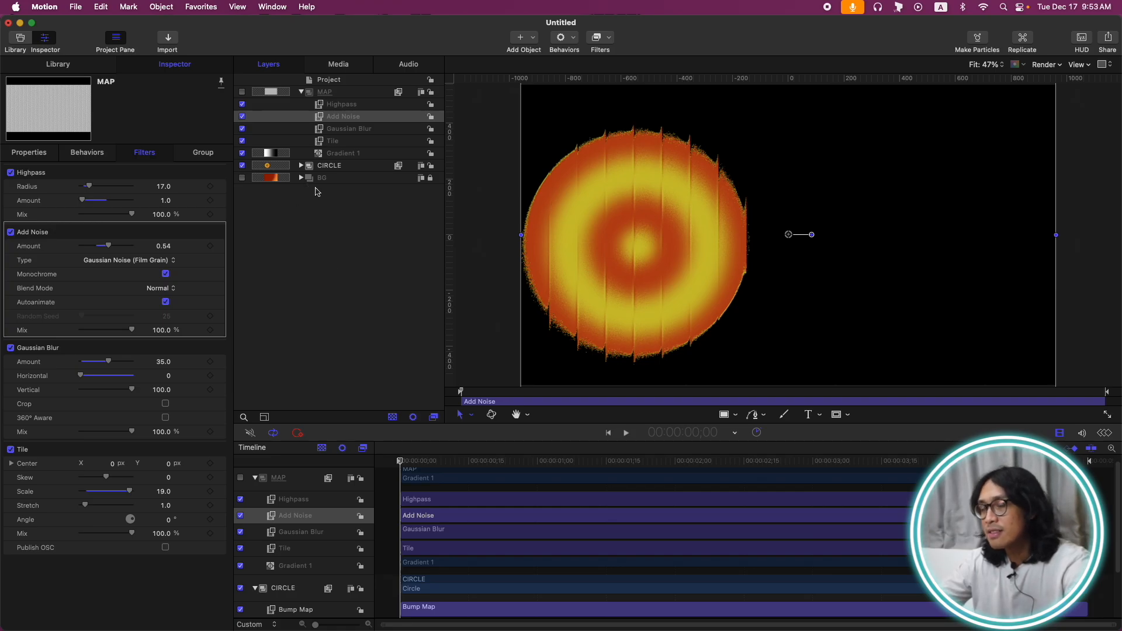
{"action": "left_click", "coordinate": [524, 461]}
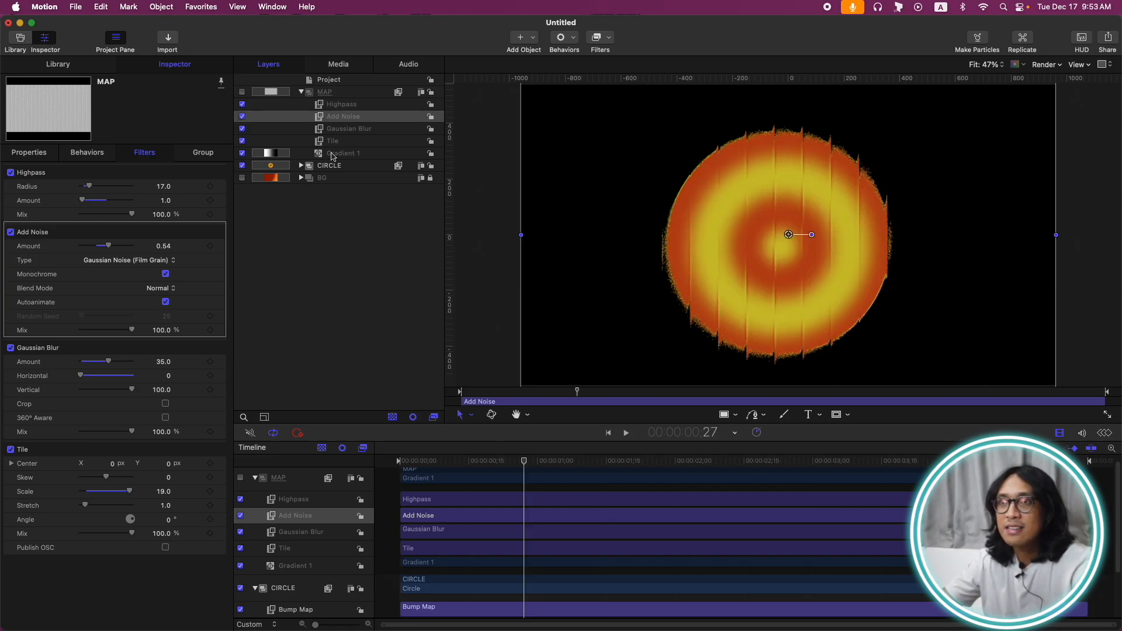
Show the MAP group and draw a rectangle mask with a size of about 1100 over the middle of its stripes
{"action": "left_click", "coordinate": [337, 94]}
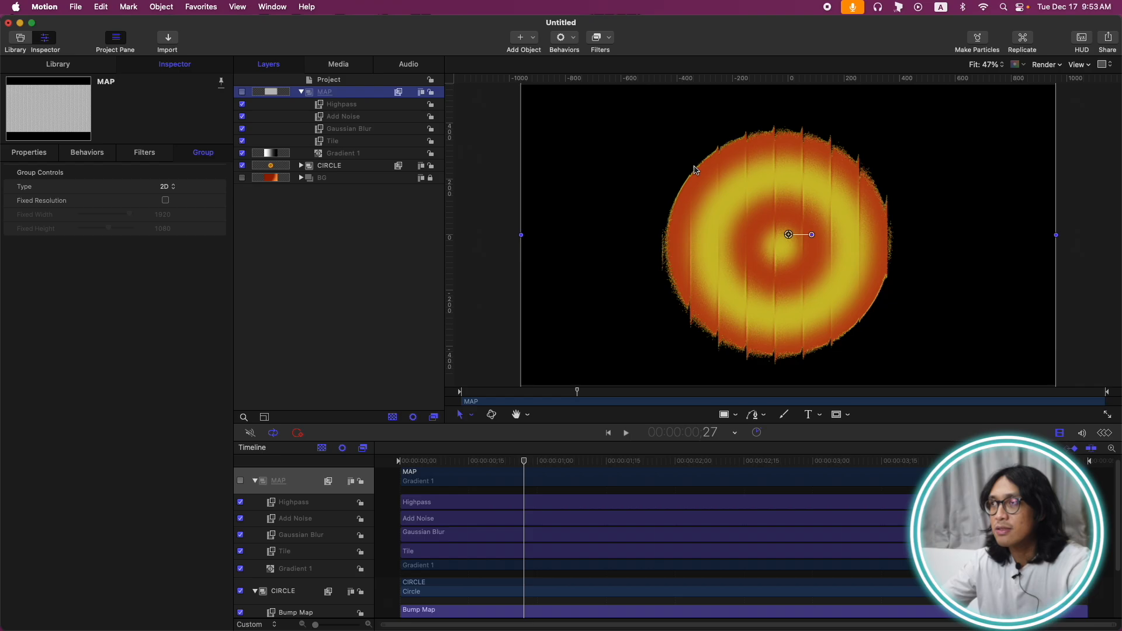
{"action": "left_click", "coordinate": [242, 92]}
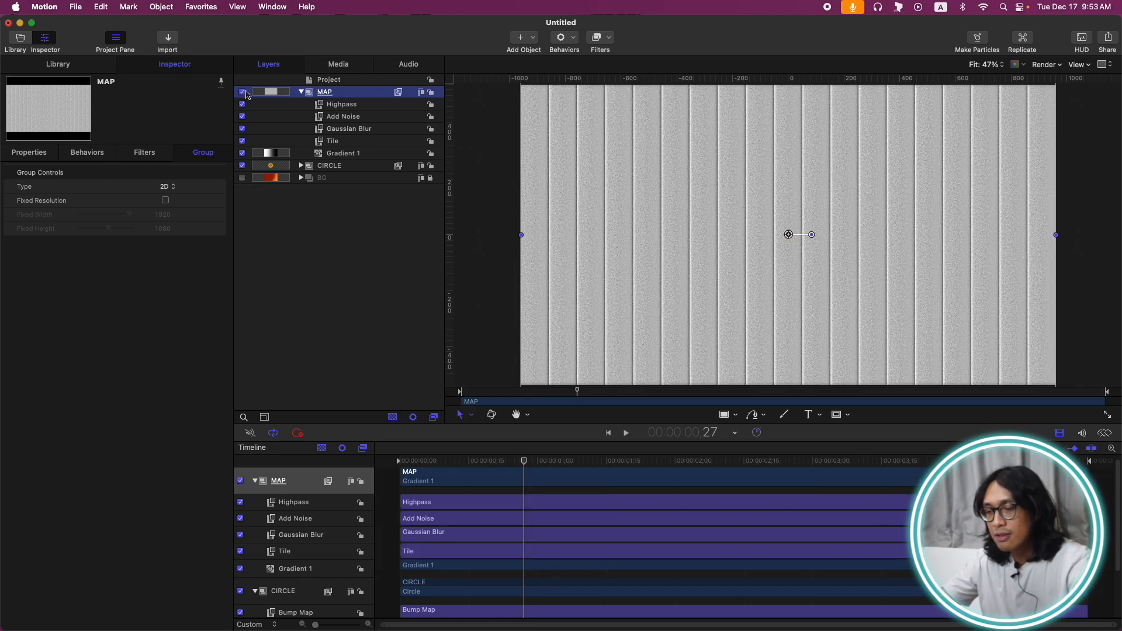
{"action": "key", "text": "super+minus"}
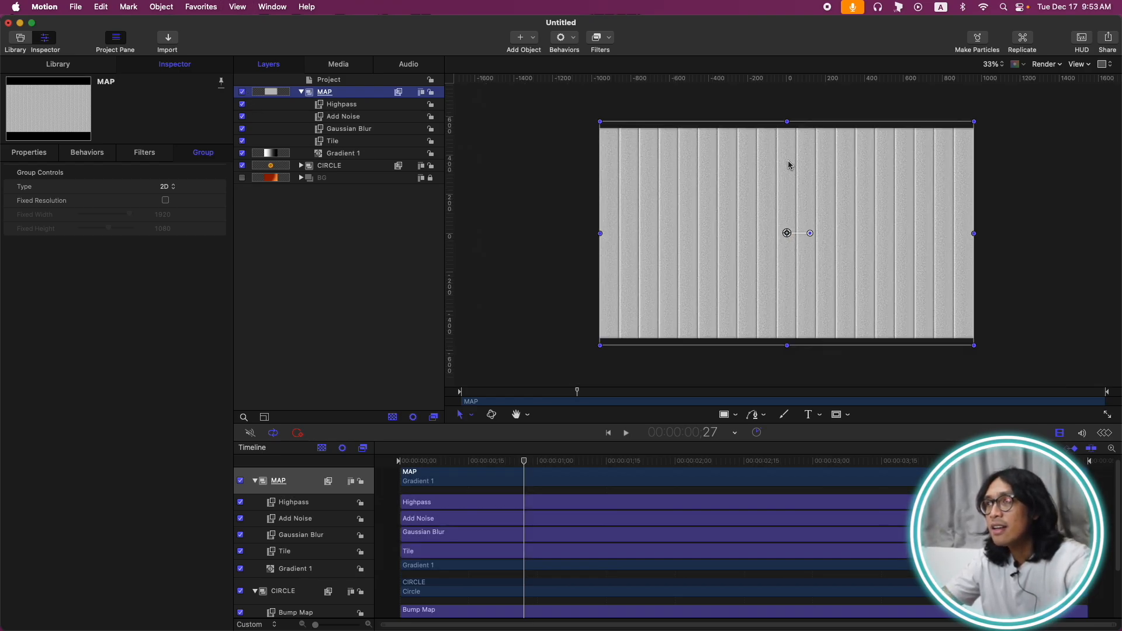
{"action": "key", "text": "m"}
{"action": "left_click_drag", "start_coordinate": [698, 125], "coordinate": [895, 340]}
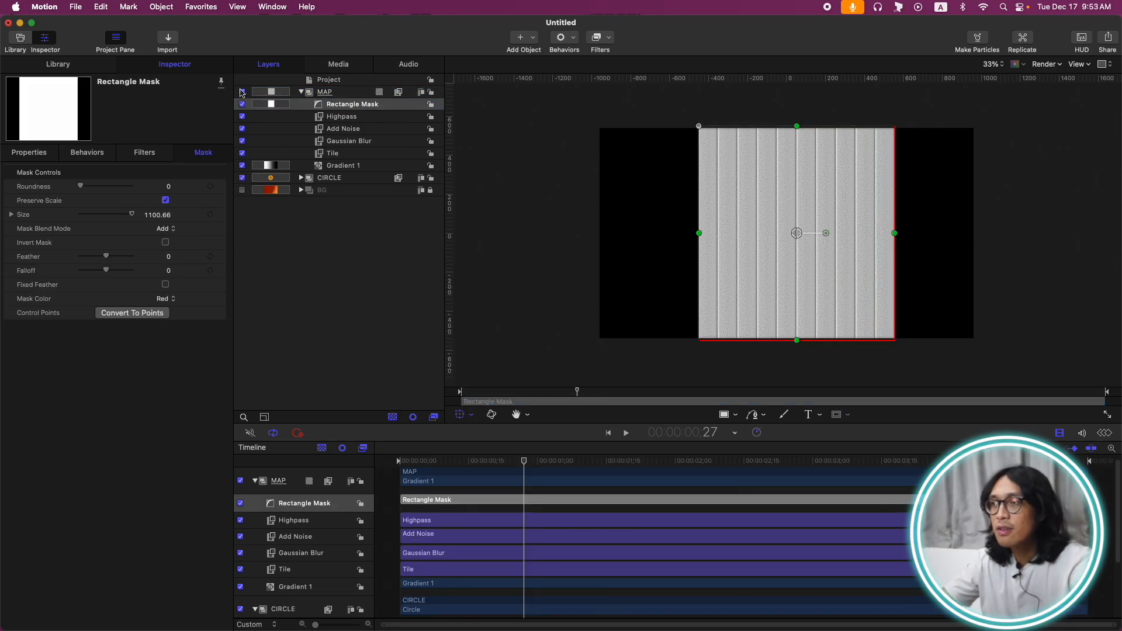
Hide the MAP group, preview the partly distorted circle at frame 18, and deselect everything
{"action": "left_click", "coordinate": [242, 91]}
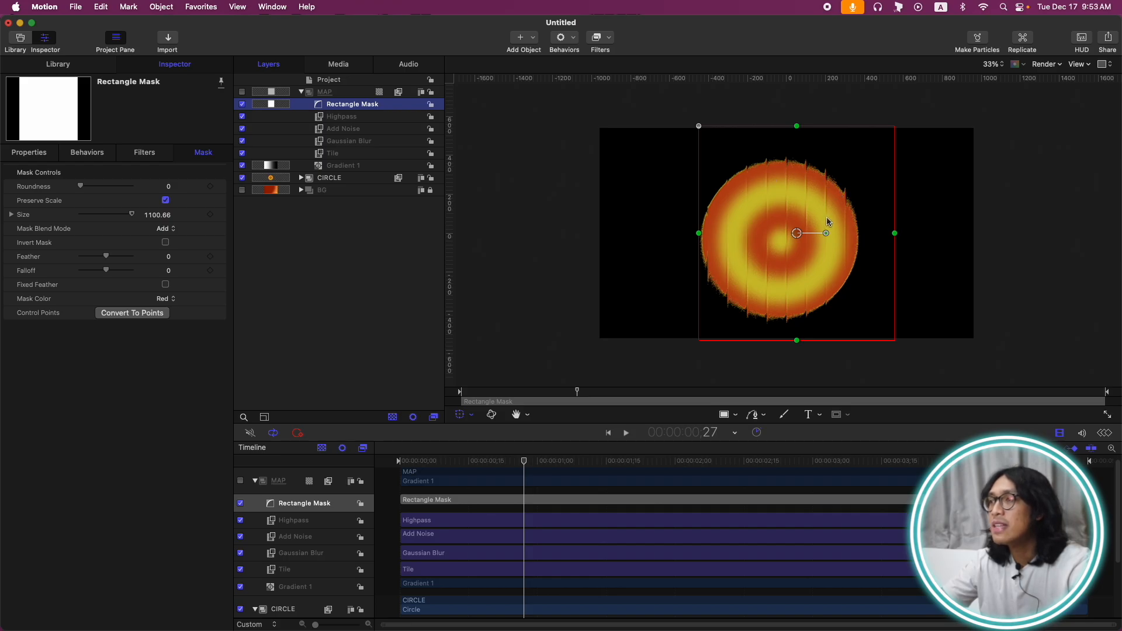
{"action": "left_click_drag", "start_coordinate": [514, 465], "coordinate": [483, 463]}
{"action": "key", "text": "super+shift+a"}
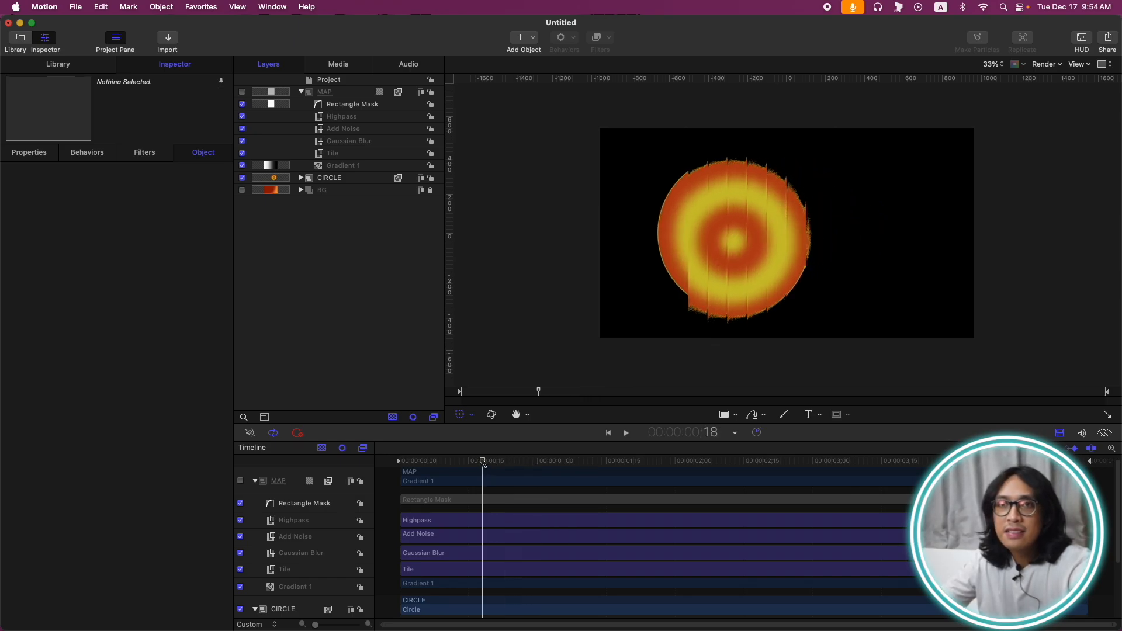
Adjust the MAP group's Rectangle Mask and play the animation to preview the masked distortion of the circle
{"action": "left_click", "coordinate": [369, 106]}
{"action": "left_click_drag", "start_coordinate": [106, 257], "coordinate": [120, 262]}
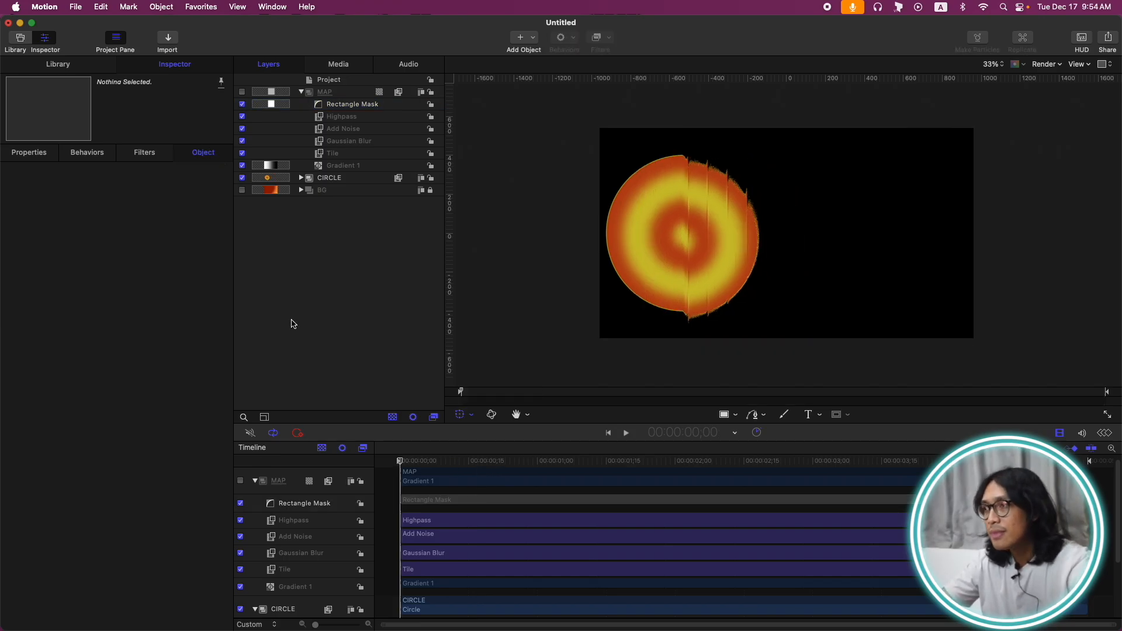
{"action": "key", "text": "shift+z"}
{"action": "key", "text": "space"}
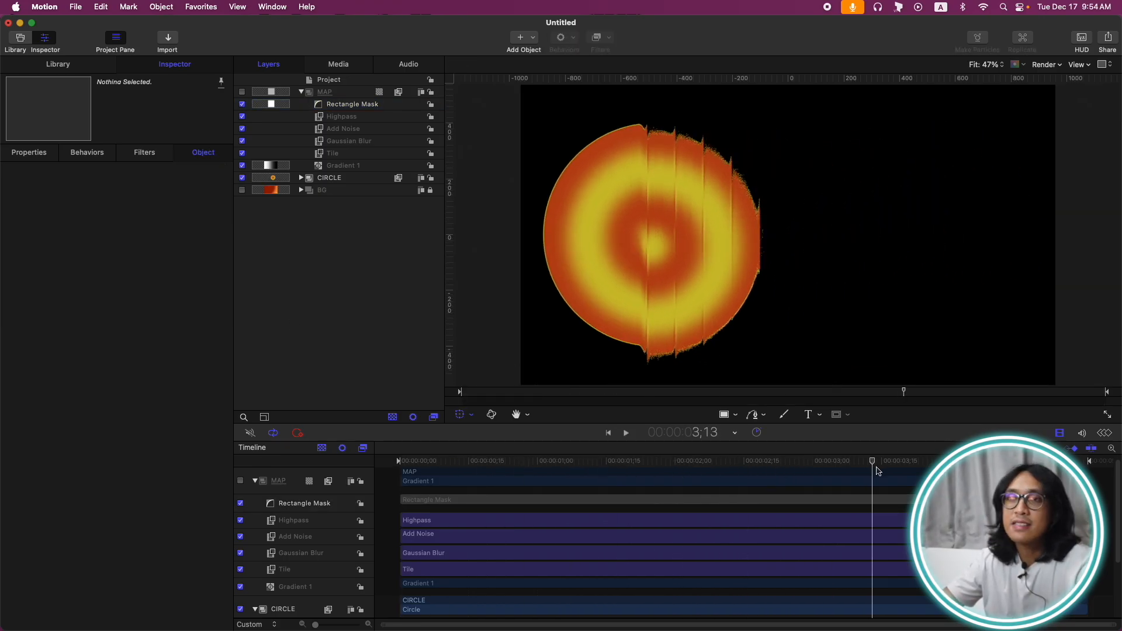
Show the BG group and unlock its Gradient layer for editing
{"action": "left_click", "coordinate": [242, 190]}
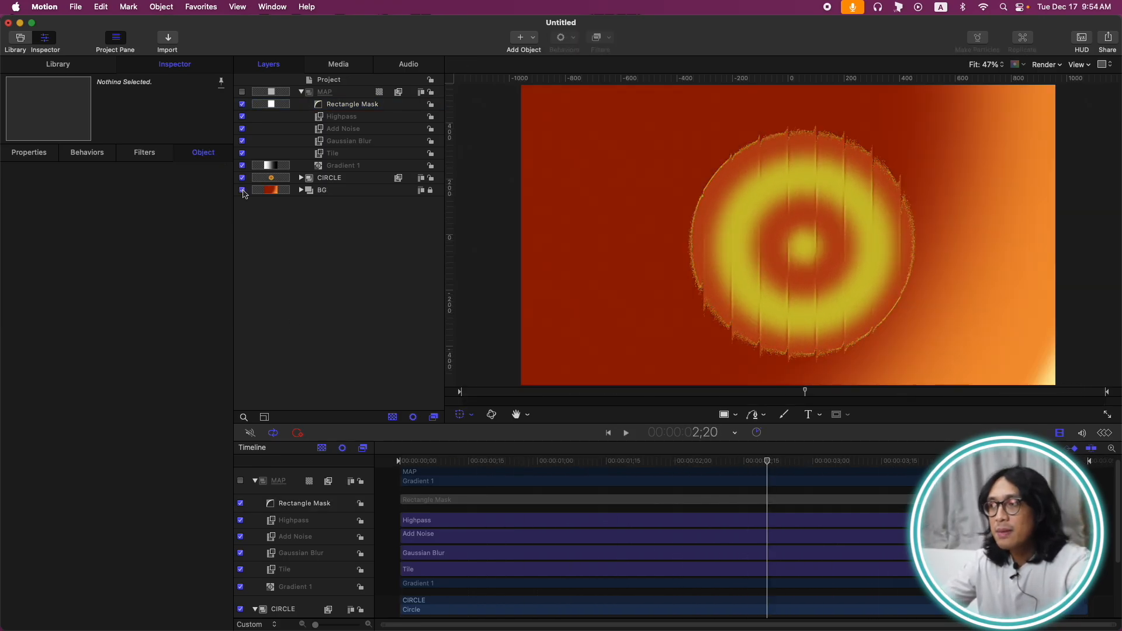
{"action": "left_click", "coordinate": [302, 190]}
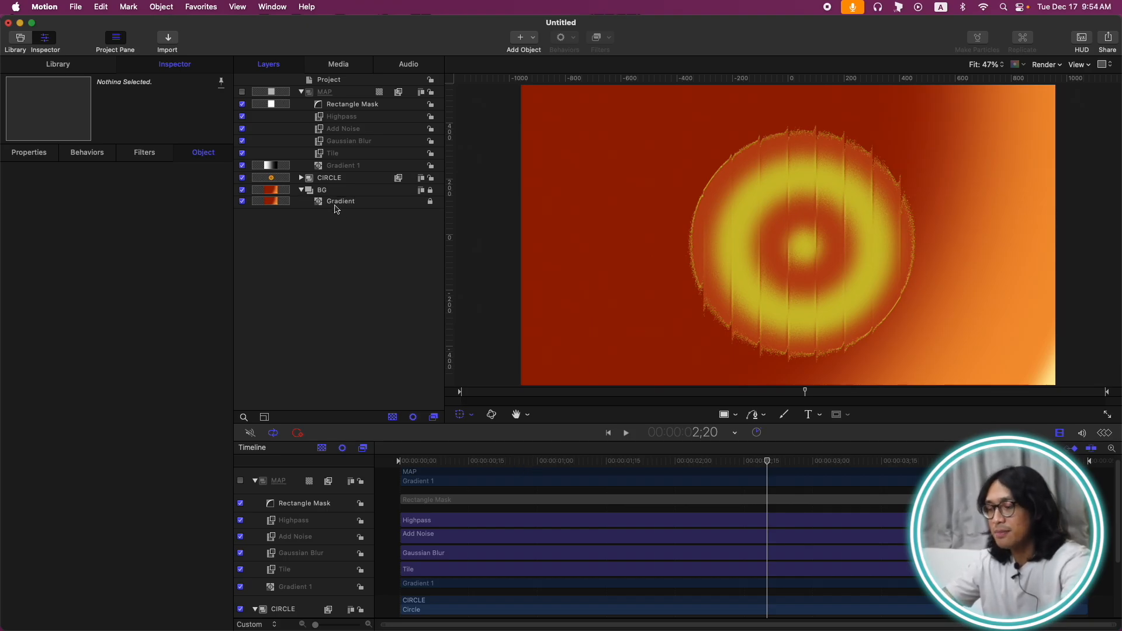
{"action": "left_click", "coordinate": [336, 203]}
{"action": "left_click", "coordinate": [431, 202]}
Reshape the BG radial gradient with Adjust Item so it runs orange to dark red from (0, 536.3) to (0, -582.8)
{"action": "left_click", "coordinate": [471, 415]}
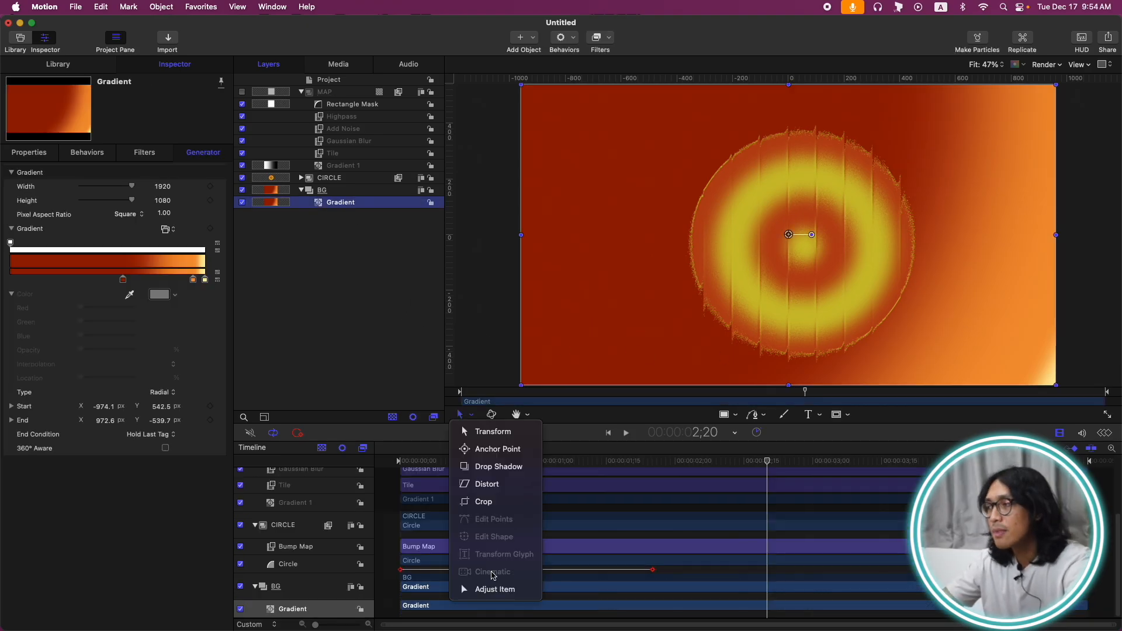
{"action": "left_click", "coordinate": [494, 590]}
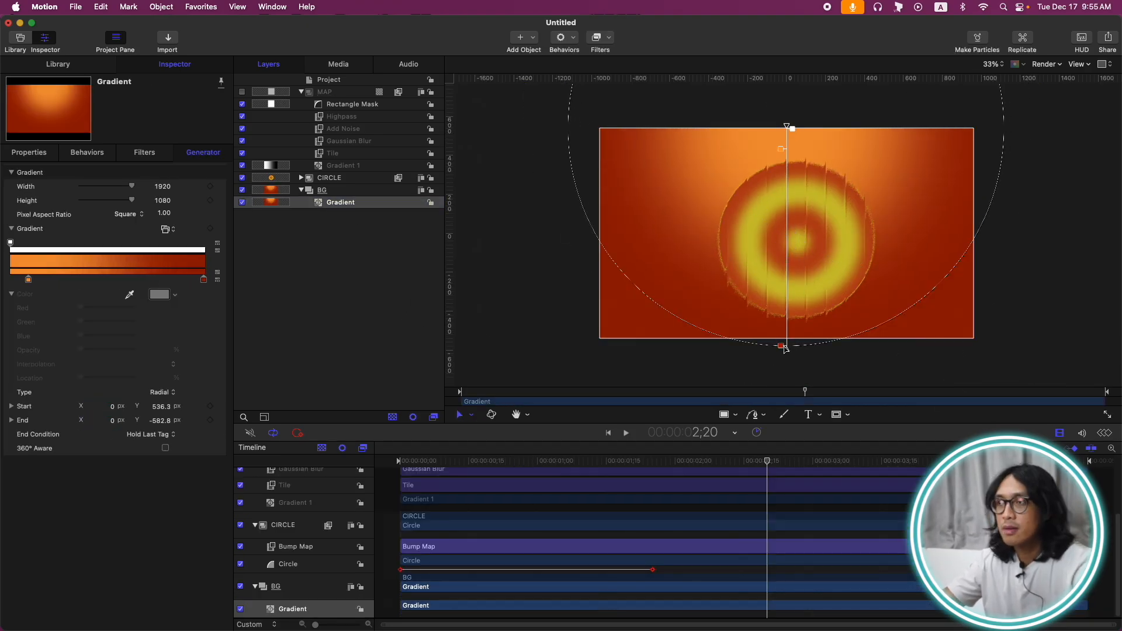
{"action": "left_click", "coordinate": [308, 227]}
{"action": "key", "text": "shift+z"}
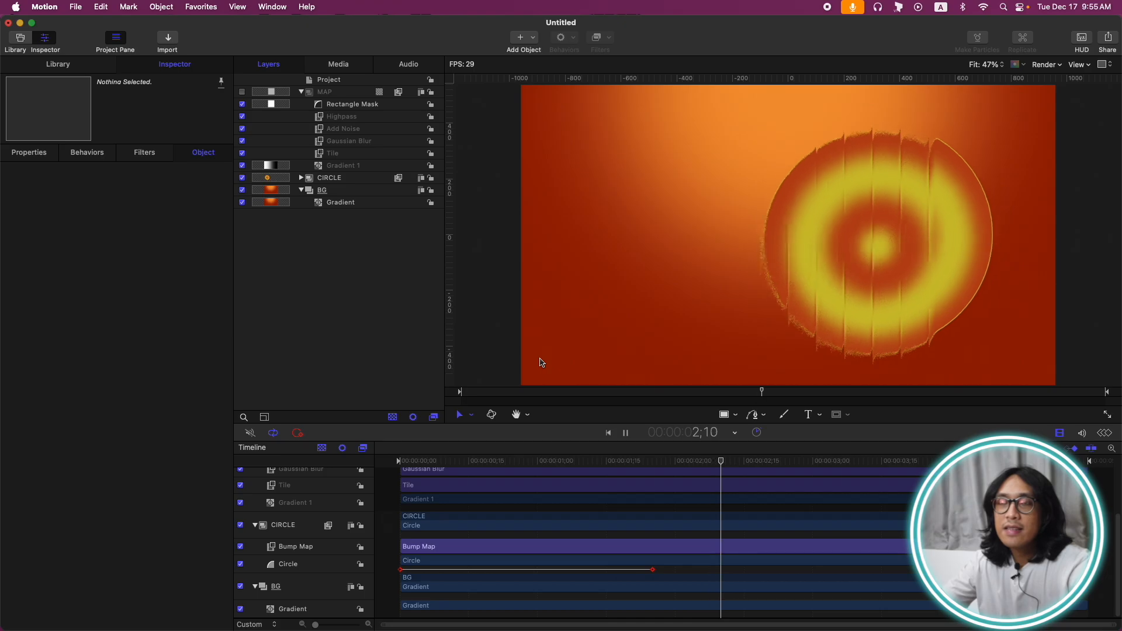
Gather the MAP, CIRCLE and BG groups into a new parent group named G1
{"action": "left_click", "coordinate": [302, 190]}
{"action": "left_click", "coordinate": [301, 92]}
{"action": "left_click", "coordinate": [328, 92]}
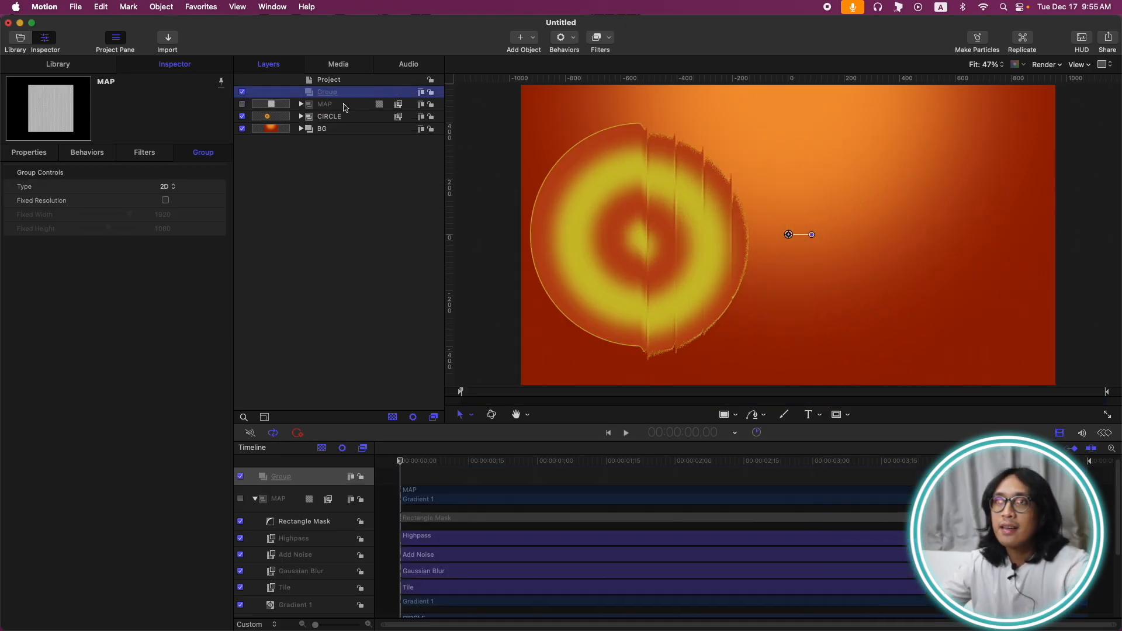
{"action": "left_click", "coordinate": [345, 107]}
{"action": "left_click", "coordinate": [338, 130], "text": "shift"}
{"action": "left_click_drag", "start_coordinate": [331, 108], "coordinate": [343, 93]}
{"action": "double_click", "coordinate": [340, 93]}
{"action": "type", "text": "G1"}
{"action": "key", "text": "Return"}
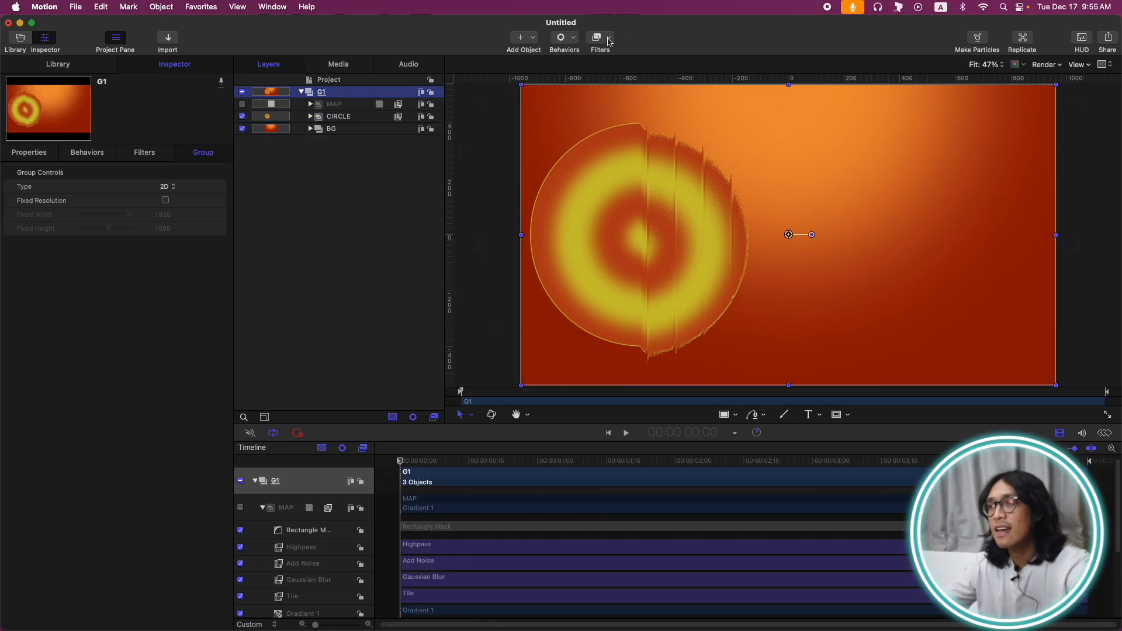
Apply the Add Noise filter to the G1 group and adjust its noise type
{"action": "left_click", "coordinate": [611, 41]}
{"action": "mouse_move", "coordinate": [678, 302]}
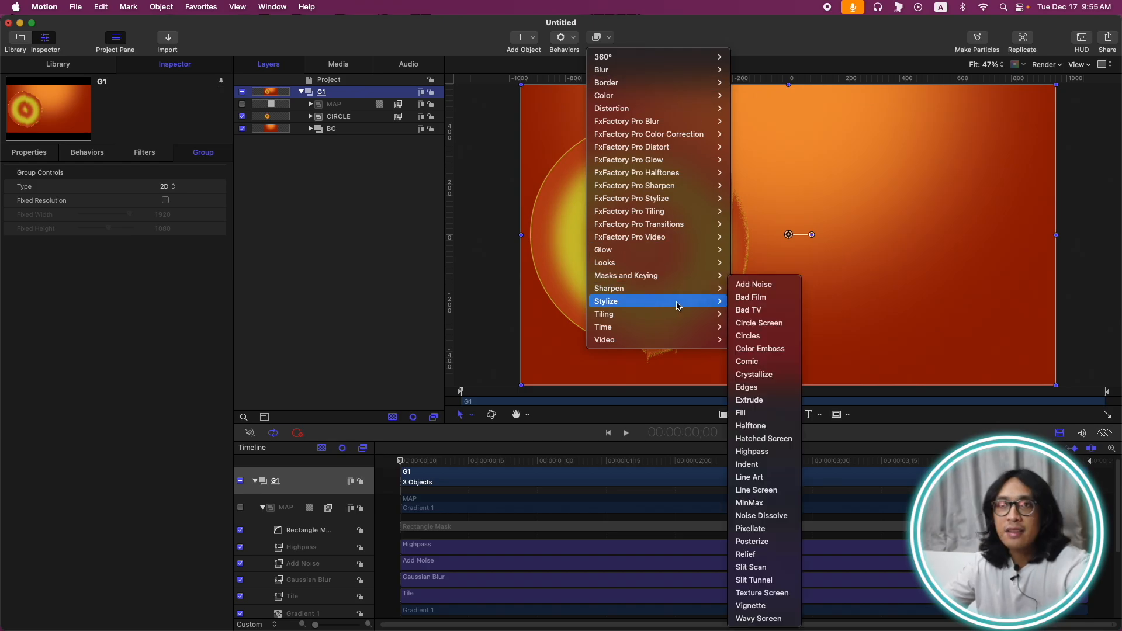
{"action": "left_click", "coordinate": [753, 285]}
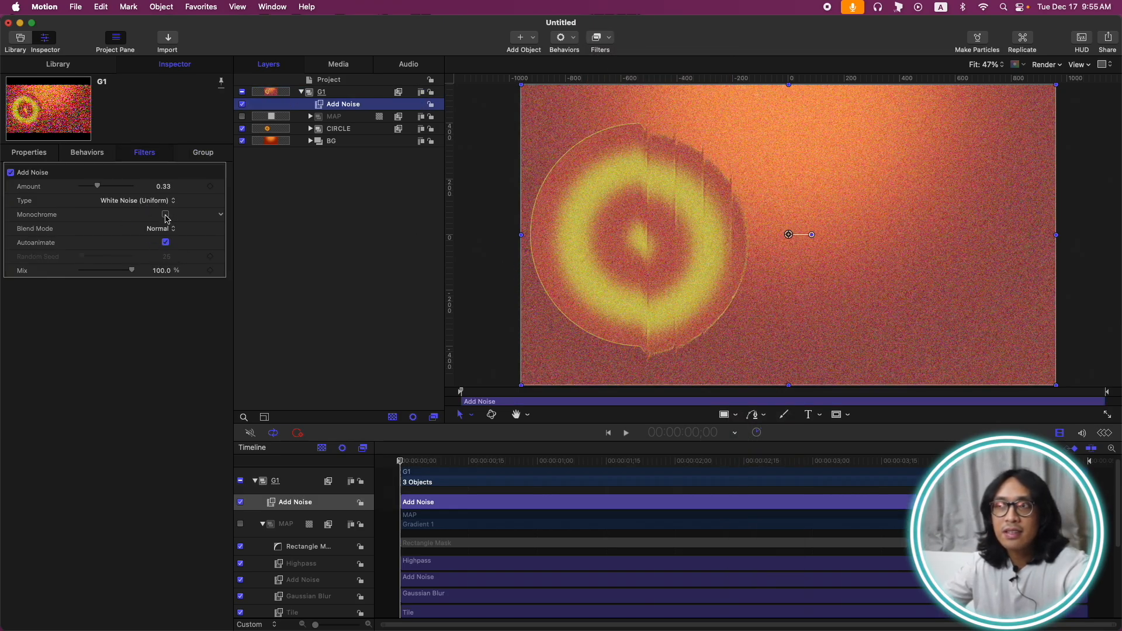
{"action": "left_click", "coordinate": [159, 202]}
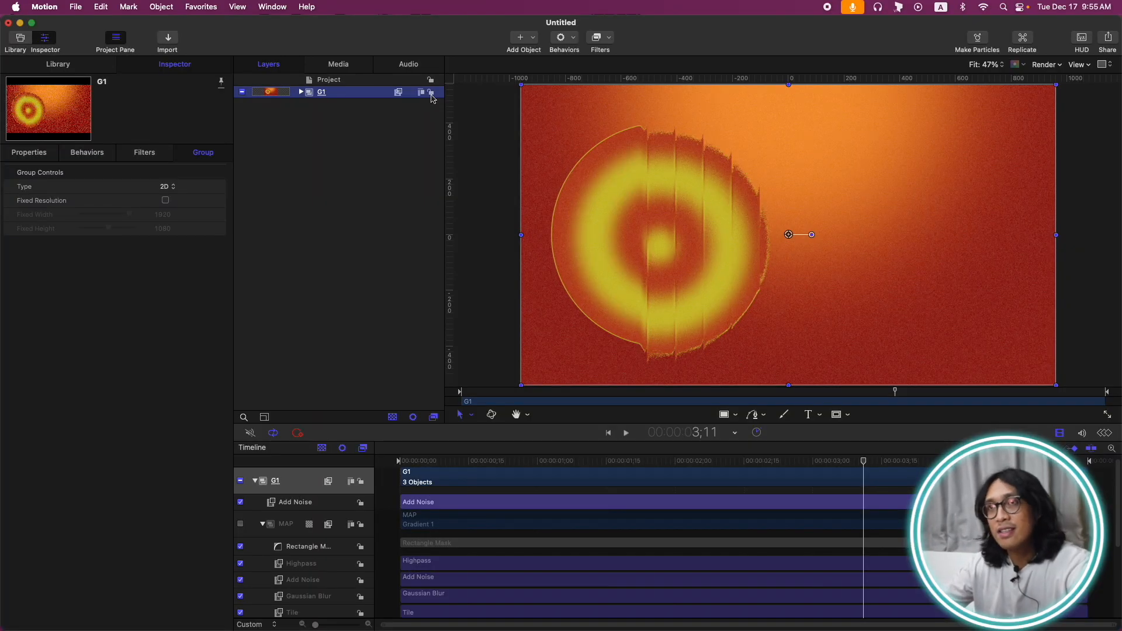
Lock the G1 group, then duplicate it as a visible, unlocked group named G2
{"action": "left_click", "coordinate": [430, 94]}
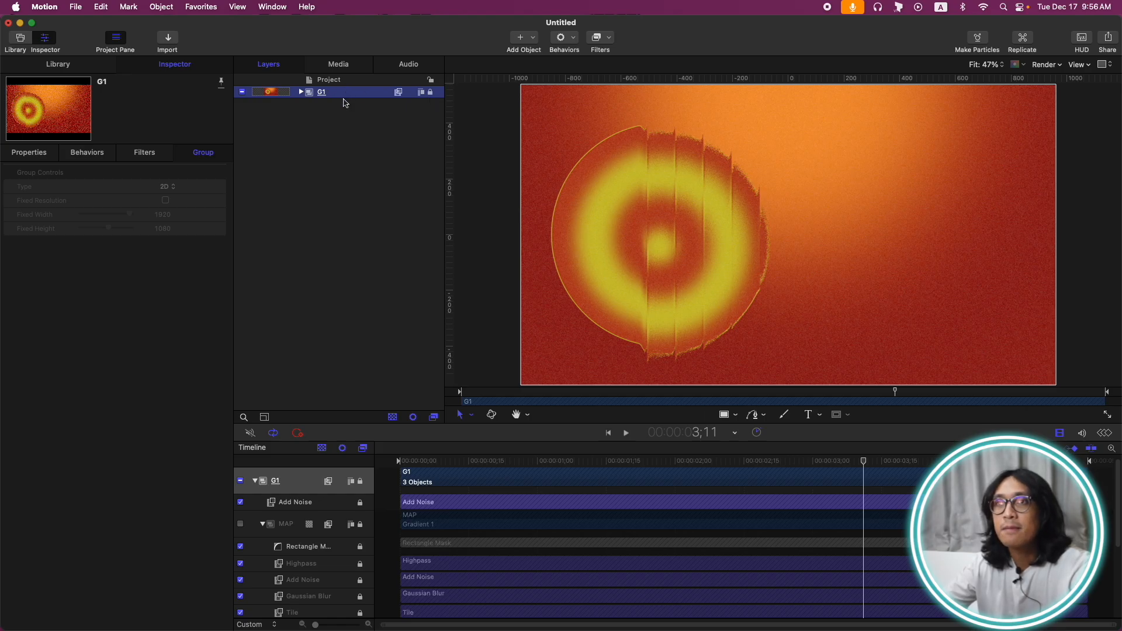
{"action": "key", "text": "super+d"}
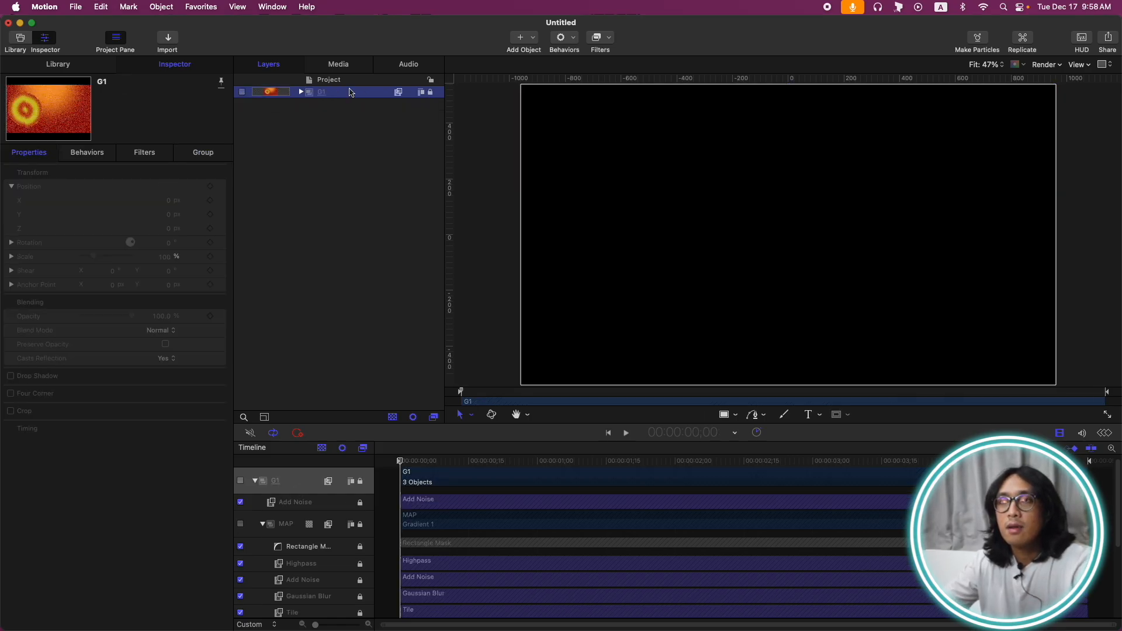
{"action": "key", "text": "super+d"}
{"action": "double_click", "coordinate": [344, 97]}
{"action": "left_click_drag", "start_coordinate": [372, 92], "coordinate": [324, 93]}
{"action": "type", "text": "2"}
{"action": "key", "text": "Return"}
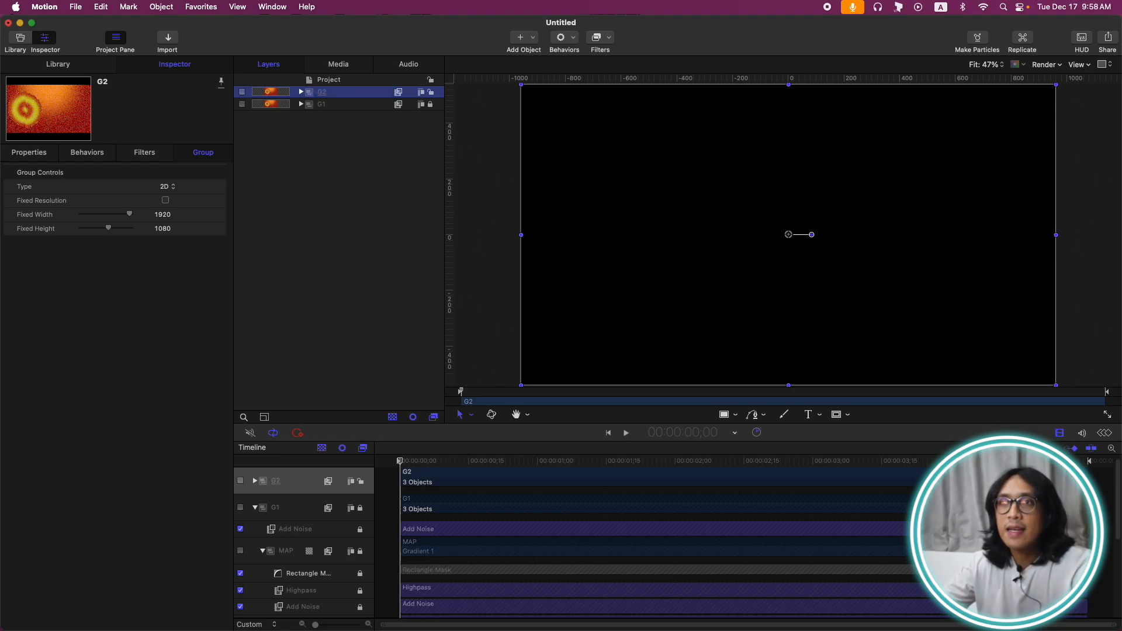
{"action": "left_click", "coordinate": [243, 93]}
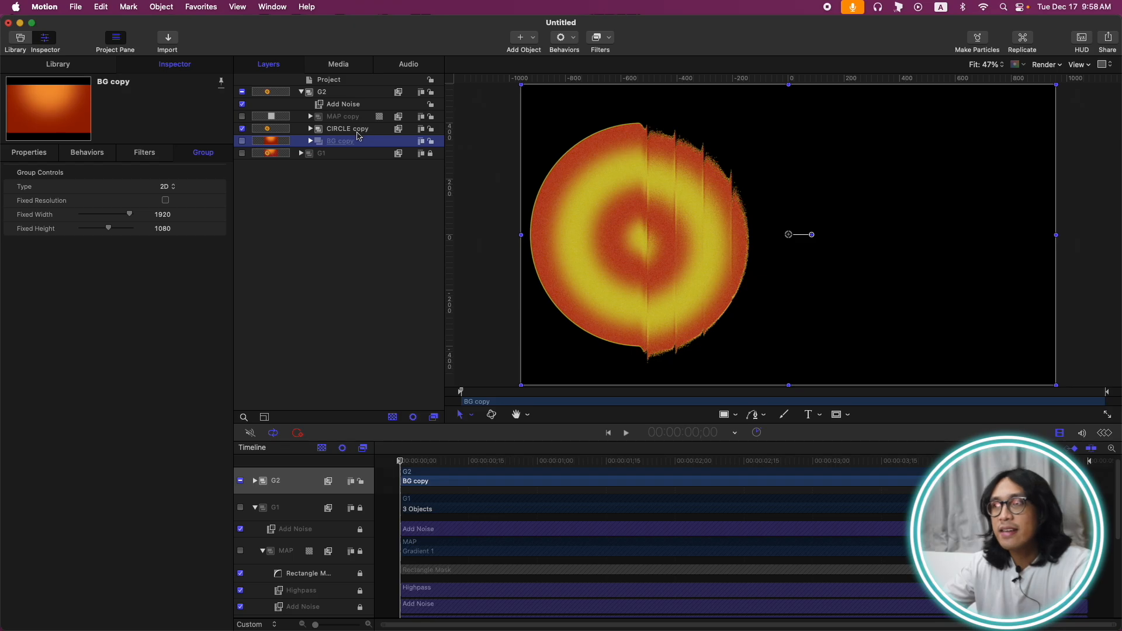
Reset the transform of the Circle copy in G2 to centre it, and disable the CIRCLE copy group's filters
{"action": "left_click", "coordinate": [357, 130]}
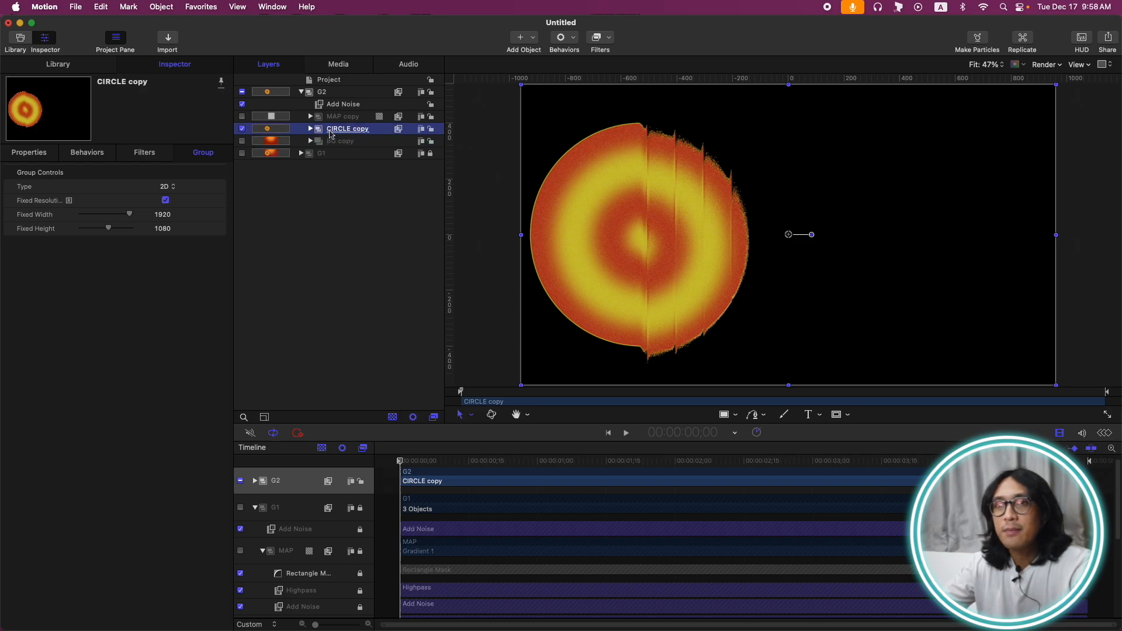
{"action": "left_click", "coordinate": [311, 128]}
{"action": "left_click", "coordinate": [352, 154]}
{"action": "left_click", "coordinate": [29, 152]}
{"action": "left_click", "coordinate": [221, 173]}
{"action": "left_click", "coordinate": [258, 181]}
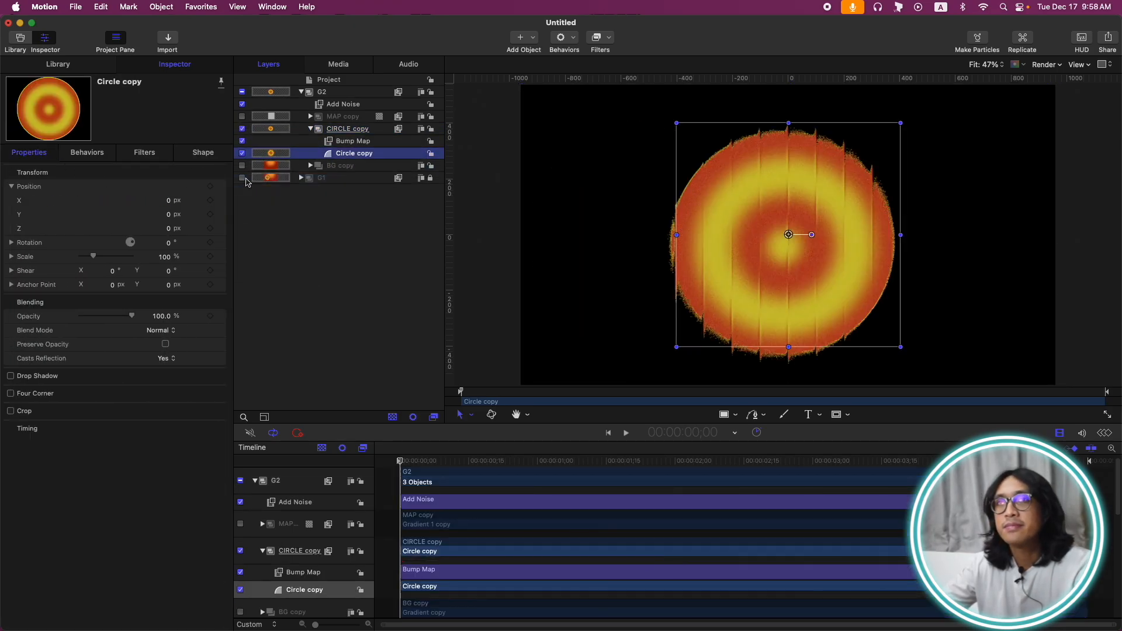
{"action": "left_click", "coordinate": [400, 131]}
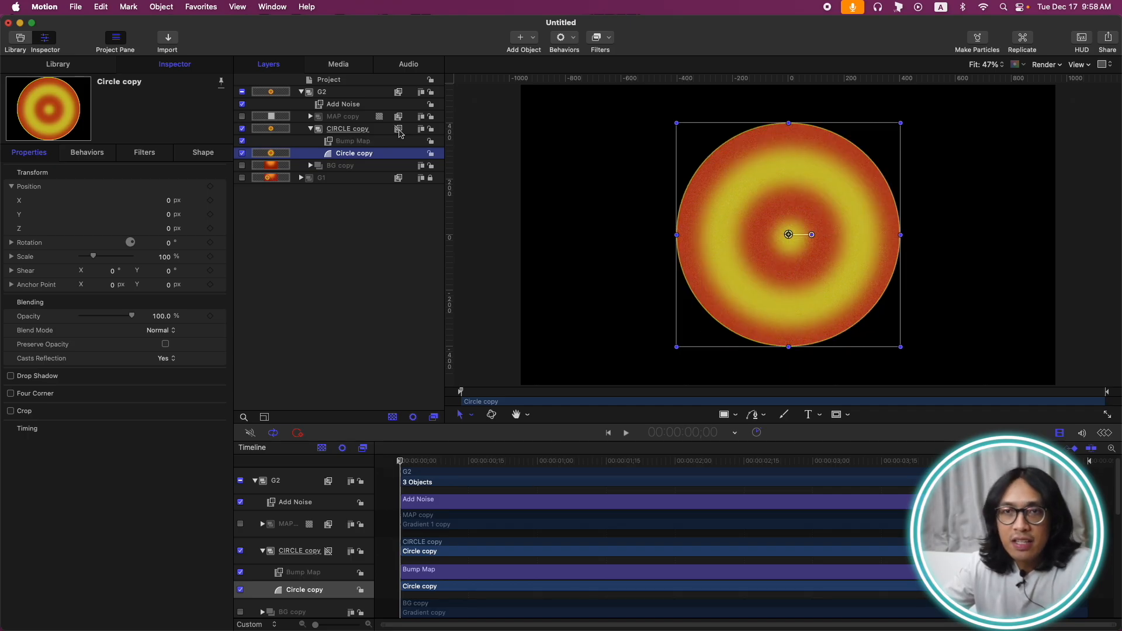
Recolour the Circle copy with a purple-blue gradient from the library and scale it to 280% at Y position 1137 px
{"action": "left_click", "coordinate": [53, 66]}
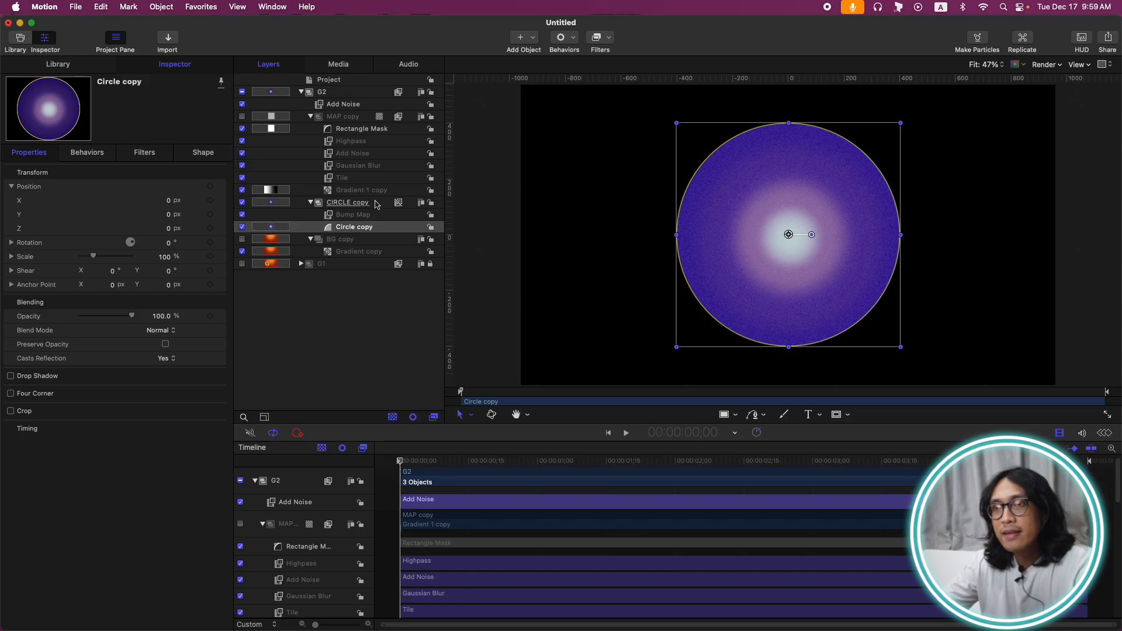
{"action": "left_click", "coordinate": [376, 204]}
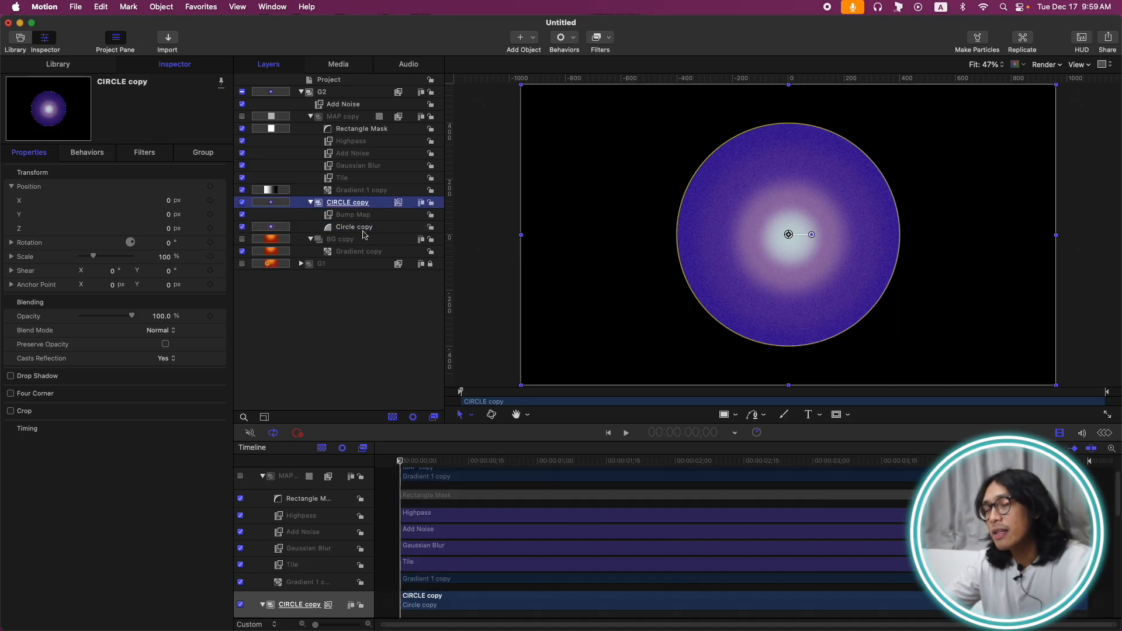
{"action": "left_click", "coordinate": [363, 230]}
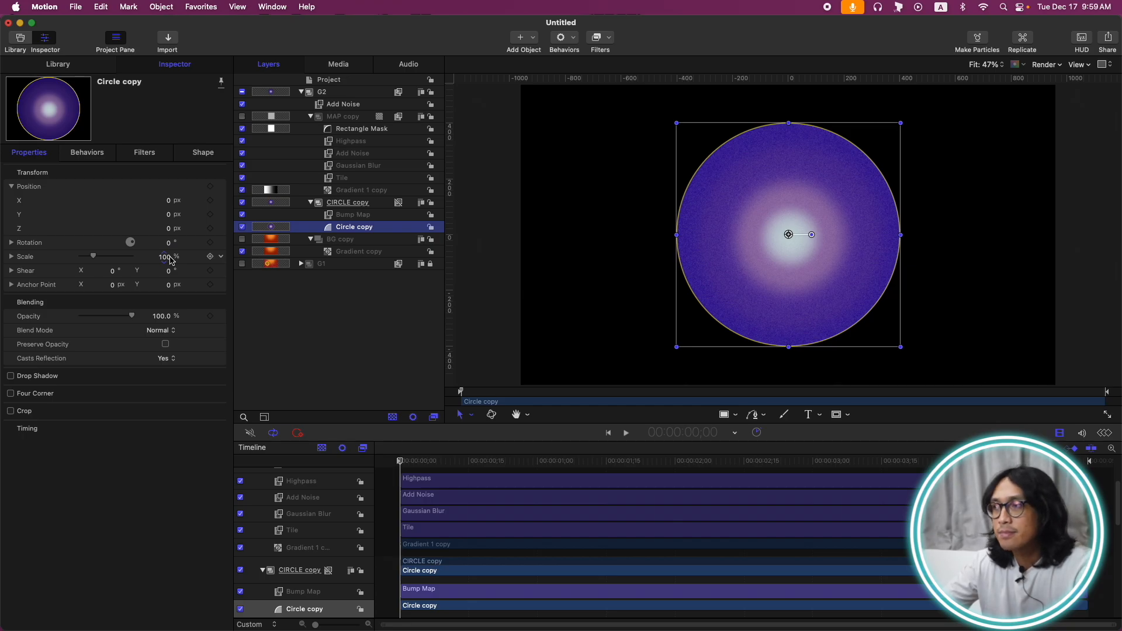
{"action": "left_click_drag", "start_coordinate": [171, 257], "coordinate": [170, 222]}
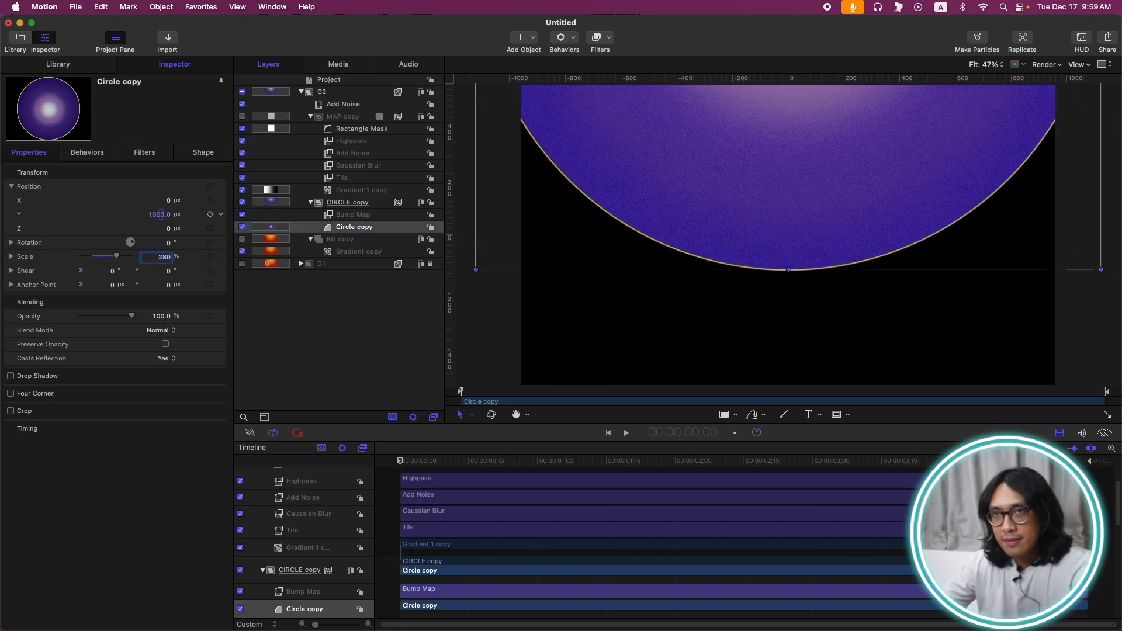
{"action": "mouse_move", "coordinate": [161, 215]}
{"action": "left_mouse_down"}
{"action": "mouse_move", "coordinate": [160, 182]}
{"action": "mouse_move", "coordinate": [161, 207]}
{"action": "left_mouse_up"}
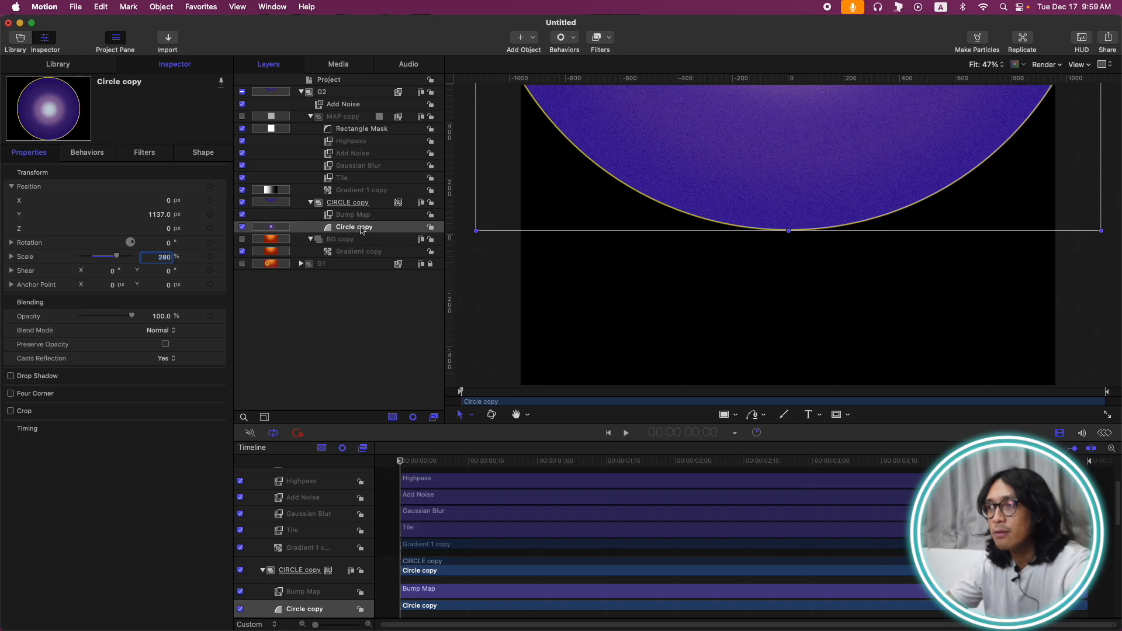
Clone the Circle copy, place the clone below it with a narrow gap, and turn off the original's outline
{"action": "key", "text": "k"}
{"action": "mouse_move", "coordinate": [159, 215]}
{"action": "left_mouse_down"}
{"action": "mouse_move", "coordinate": [158, 225]}
{"action": "mouse_move", "coordinate": [158, 208]}
{"action": "left_mouse_up"}
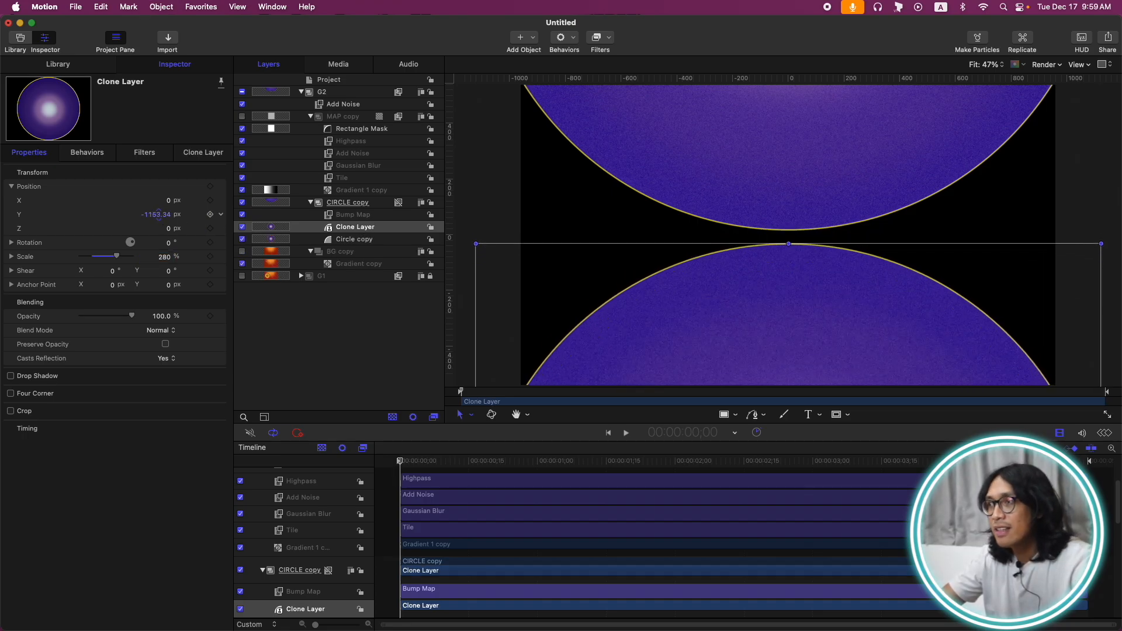
{"action": "left_click_drag", "start_coordinate": [158, 209], "coordinate": [158, 211]}
{"action": "left_click", "coordinate": [355, 239]}
{"action": "left_click", "coordinate": [203, 153]}
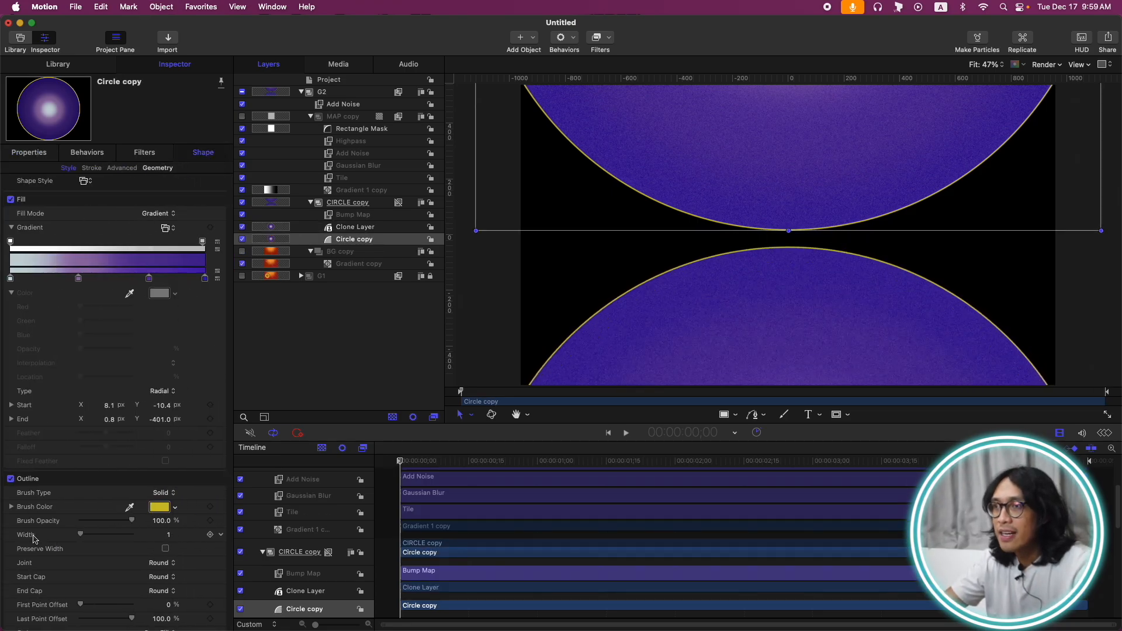
Apply the Spin behavior to the CIRCLE copy group
{"action": "left_click", "coordinate": [362, 203]}
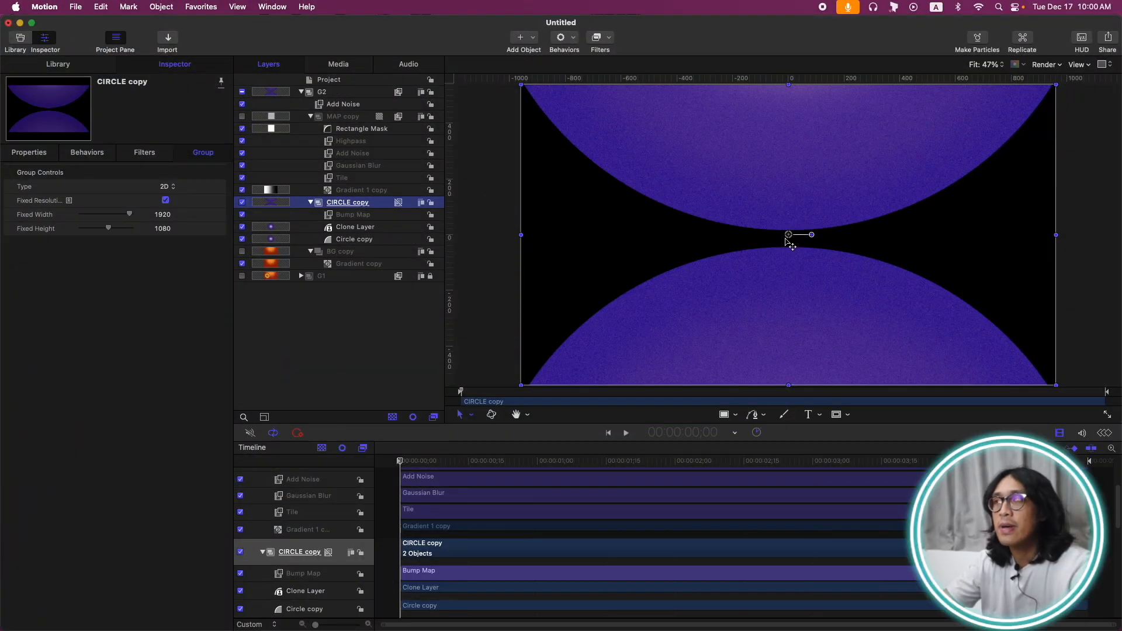
{"action": "left_click", "coordinate": [30, 154]}
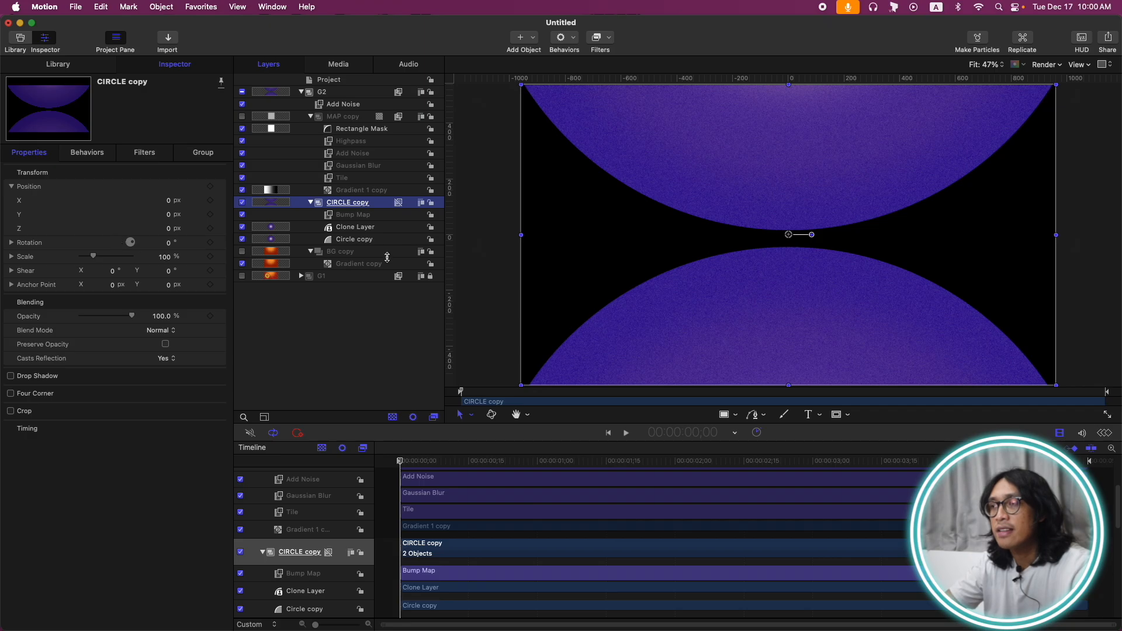
{"action": "left_click", "coordinate": [11, 243]}
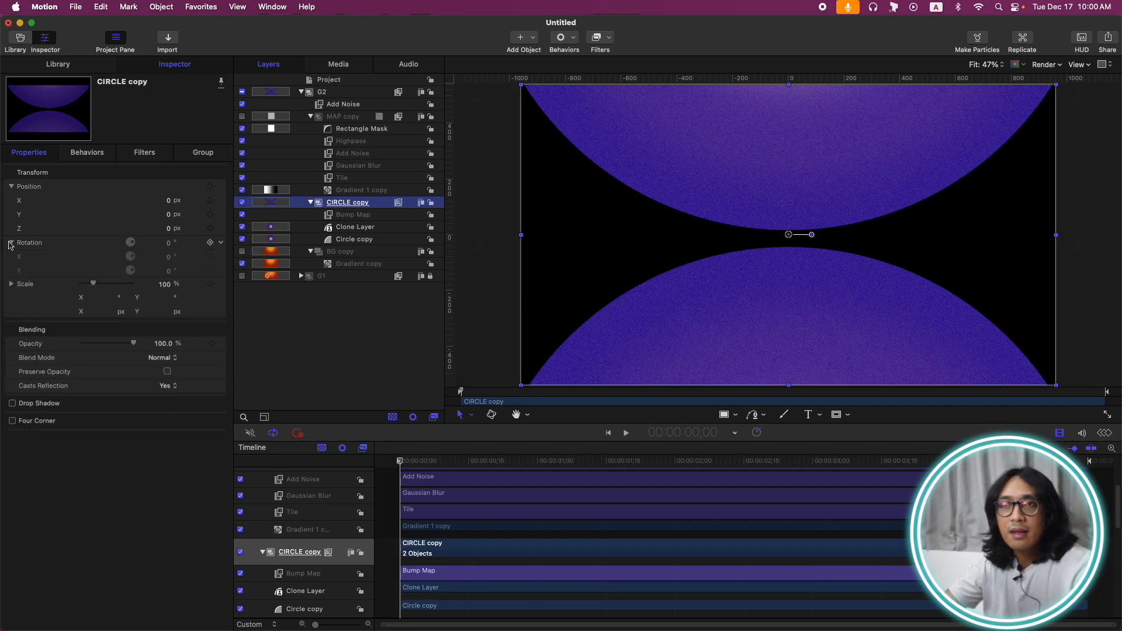
{"action": "left_click", "coordinate": [570, 39]}
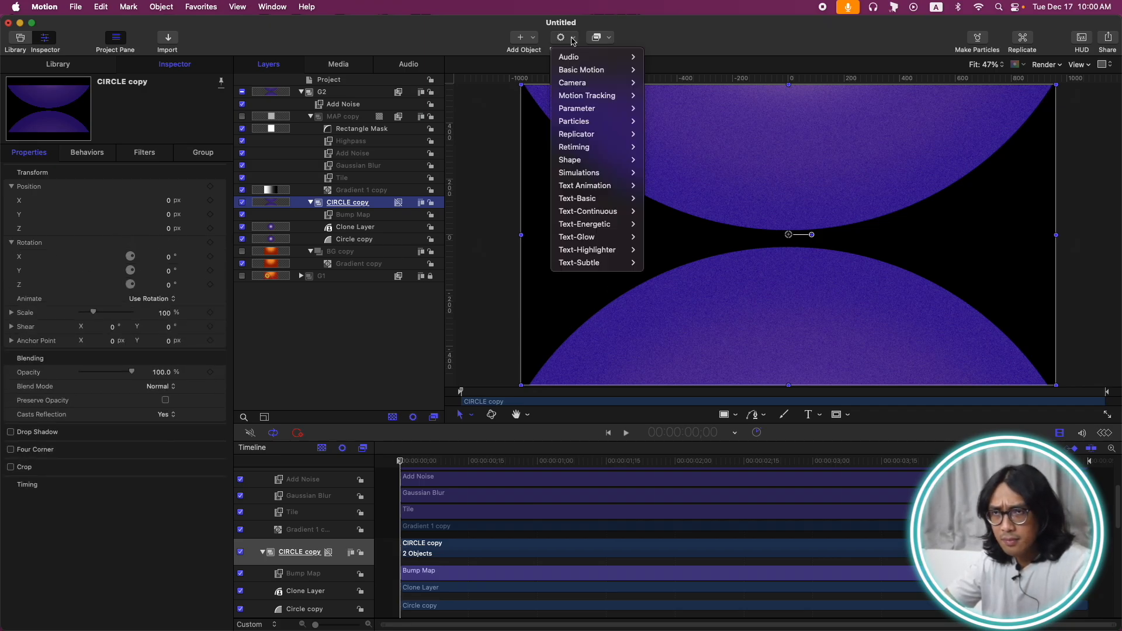
{"action": "mouse_move", "coordinate": [585, 70]}
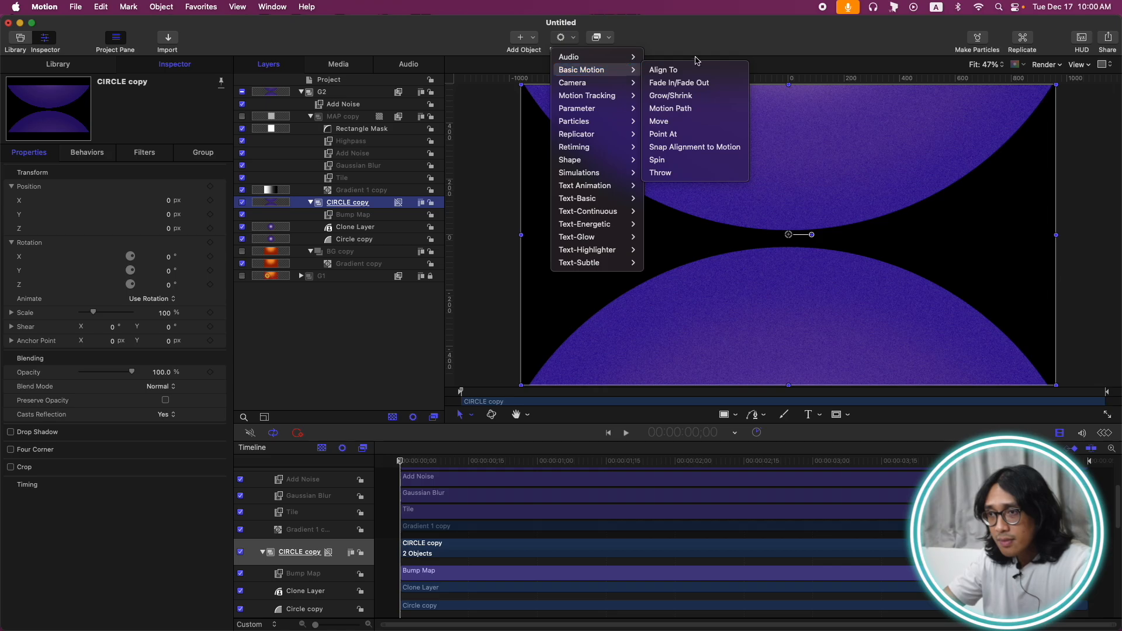
{"action": "left_click", "coordinate": [672, 159]}
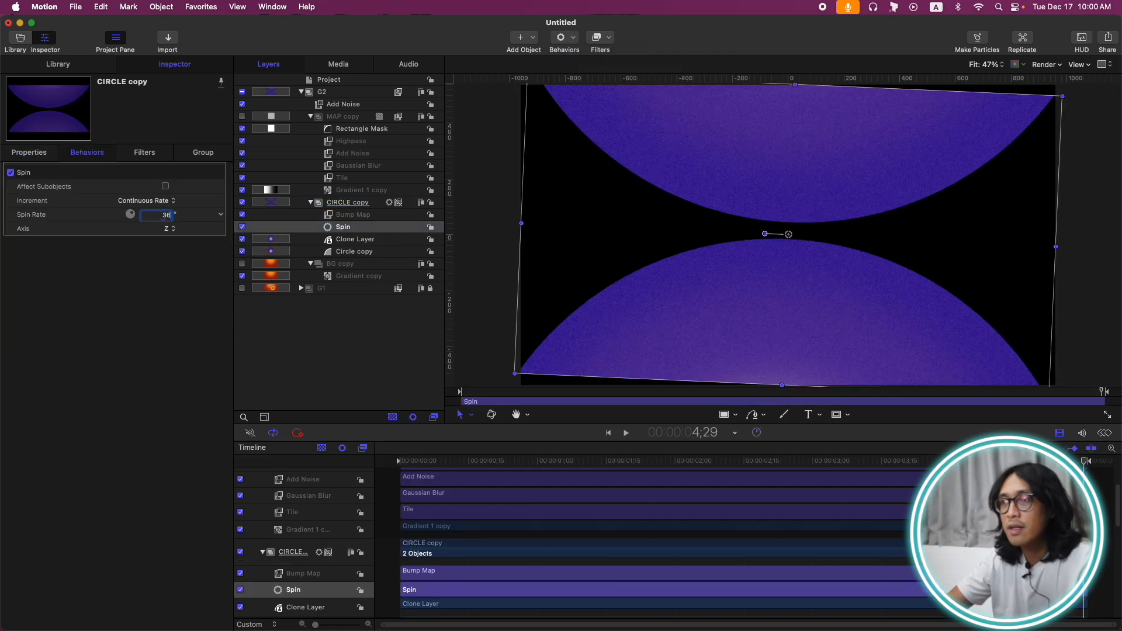
Set the Spin behavior's rate to 36.2° and preview the rotating circles at 1;17
{"action": "type", "text": "36"}
{"action": "key", "text": "Return"}
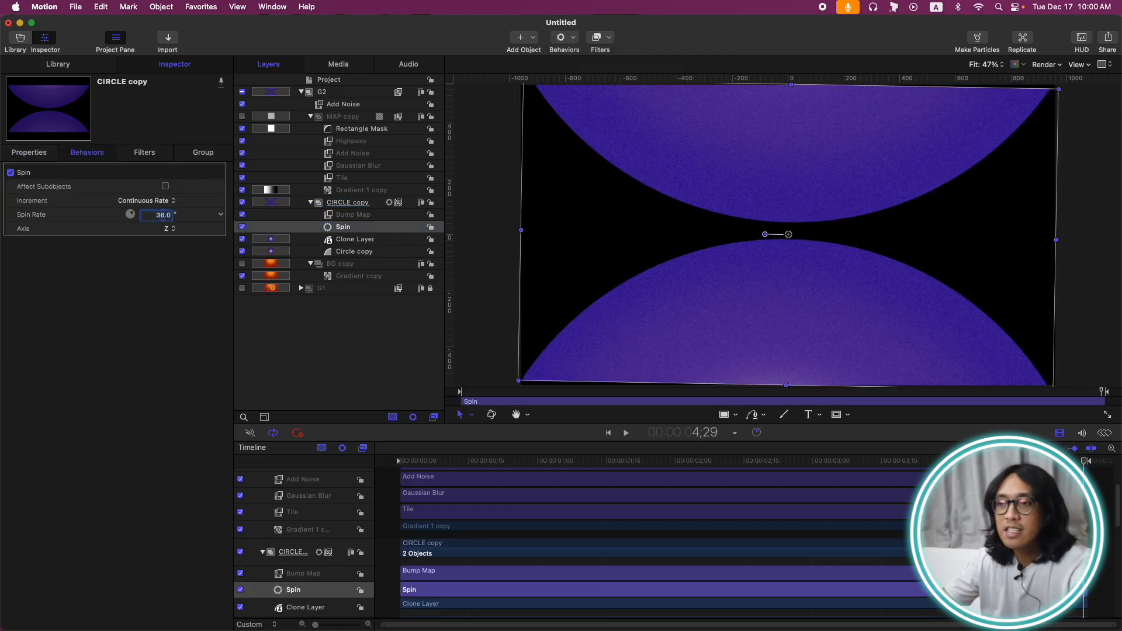
{"action": "type", "text": "36.2"}
{"action": "key", "text": "Return"}
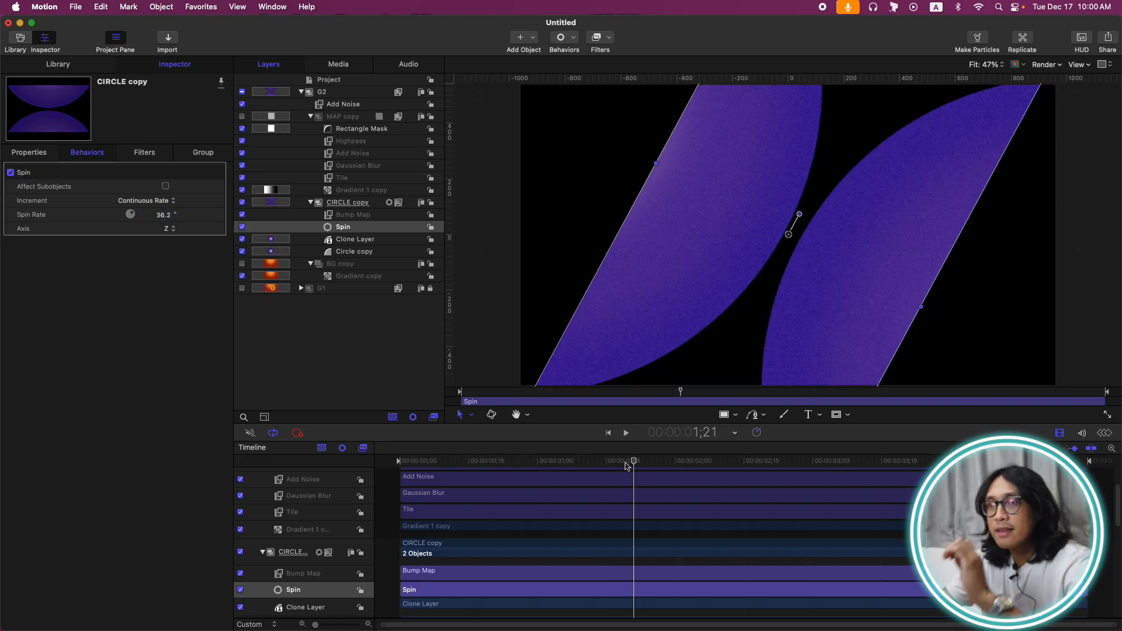
{"action": "left_click_drag", "start_coordinate": [634, 462], "coordinate": [616, 450]}
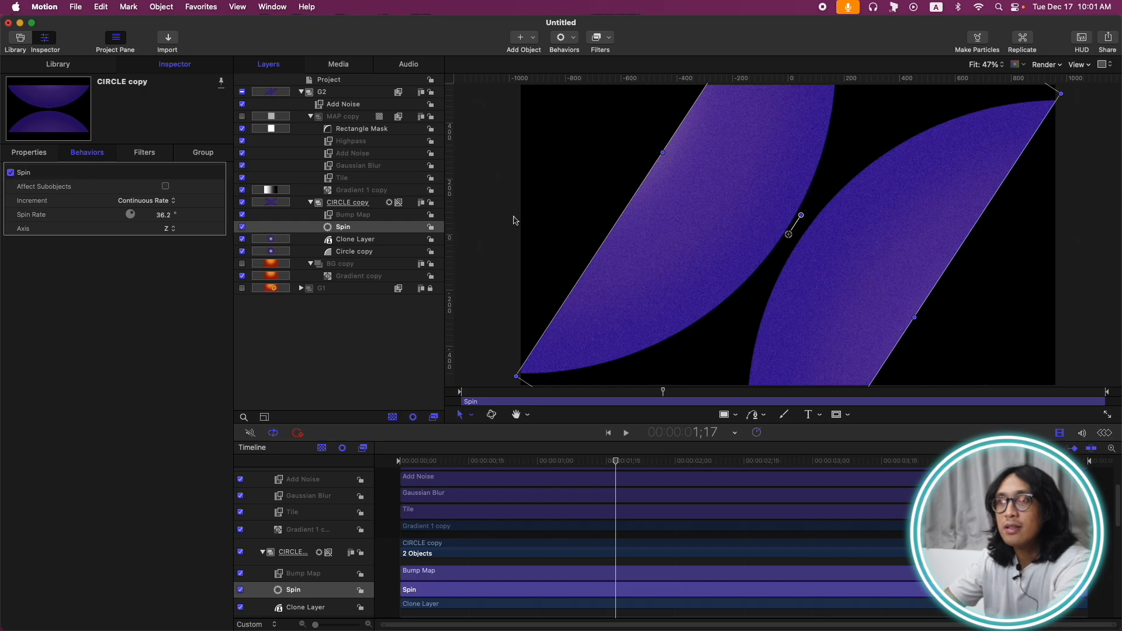
Set the CIRCLE copy group's fixed height to 2819 and preview the full rotation across the timeline
{"action": "left_click", "coordinate": [373, 203]}
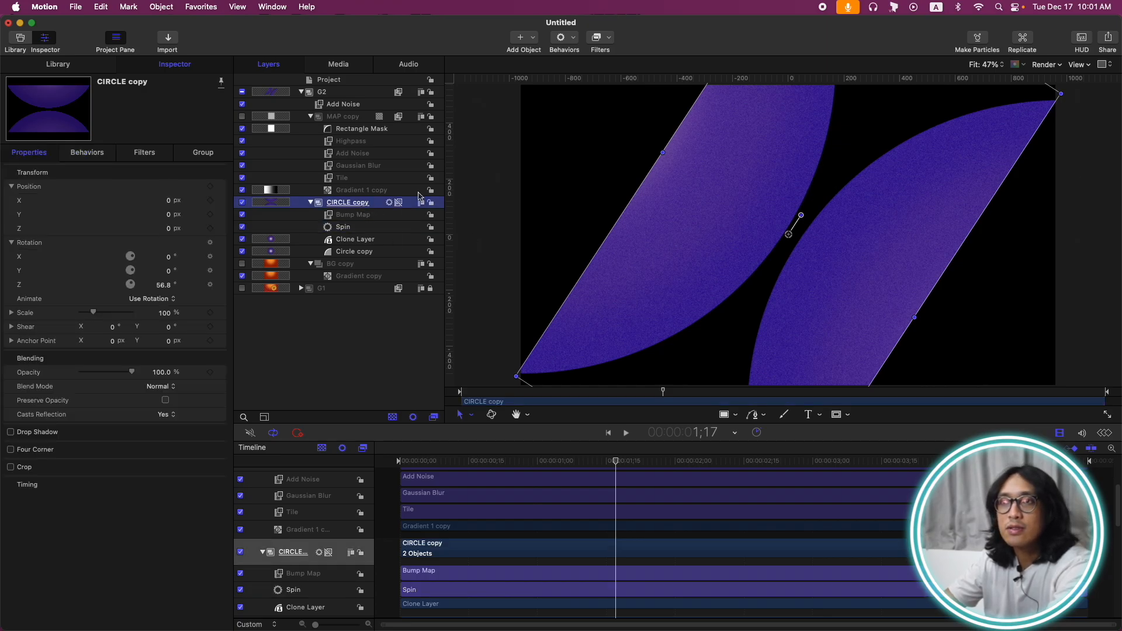
{"action": "left_click", "coordinate": [215, 155]}
{"action": "left_click_drag", "start_coordinate": [164, 229], "coordinate": [164, 152]}
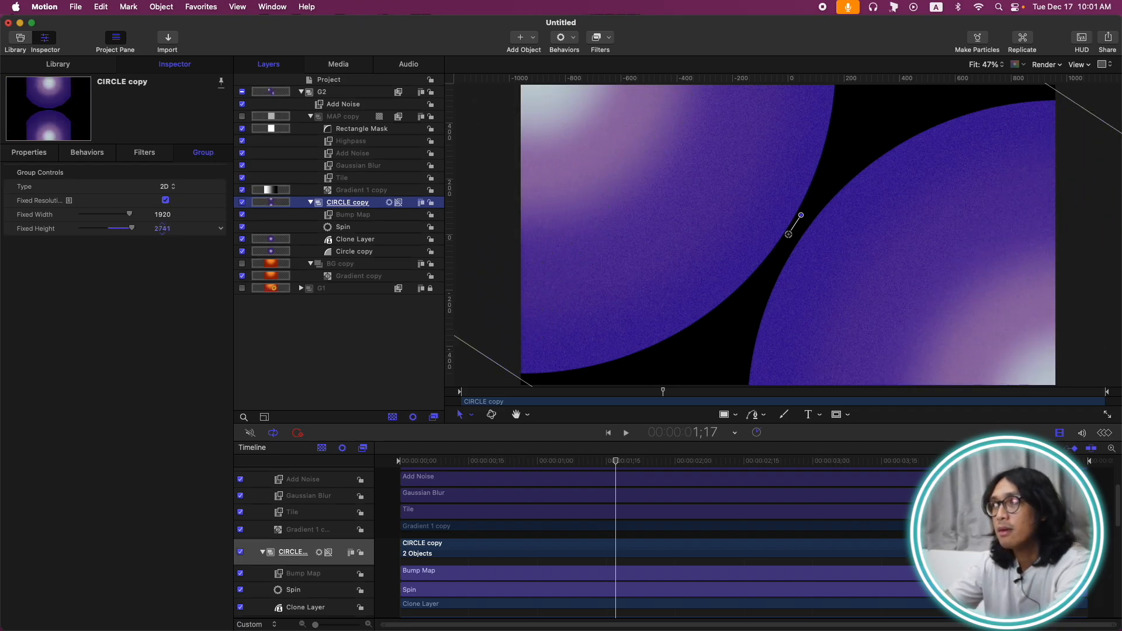
{"action": "left_click_drag", "start_coordinate": [462, 462], "coordinate": [1120, 393]}
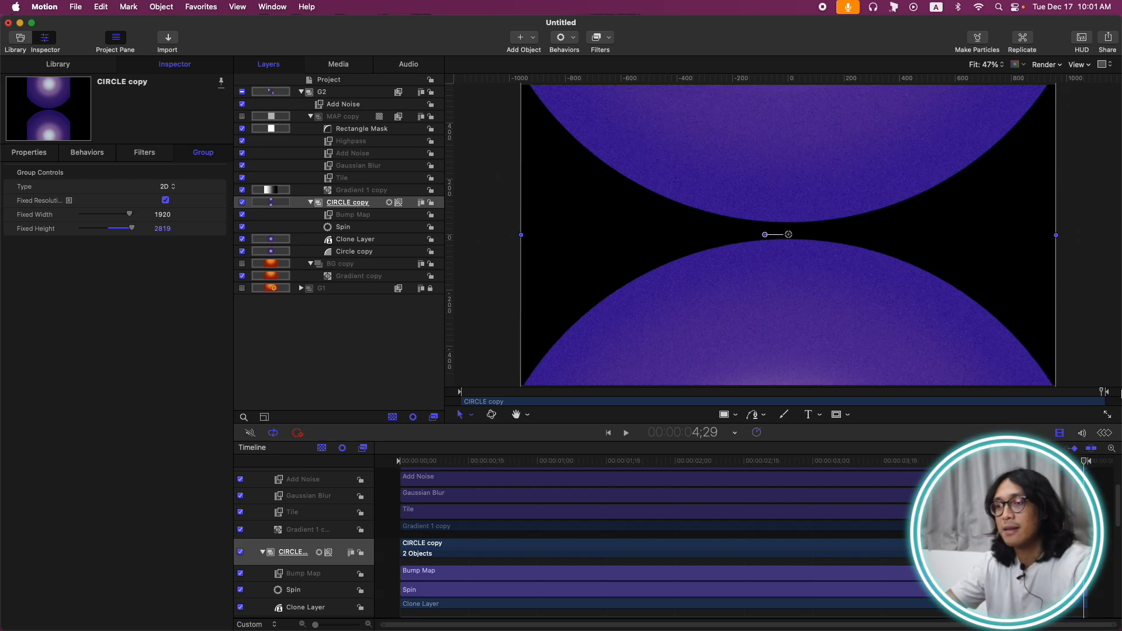
{"action": "left_click_drag", "start_coordinate": [491, 462], "coordinate": [295, 466]}
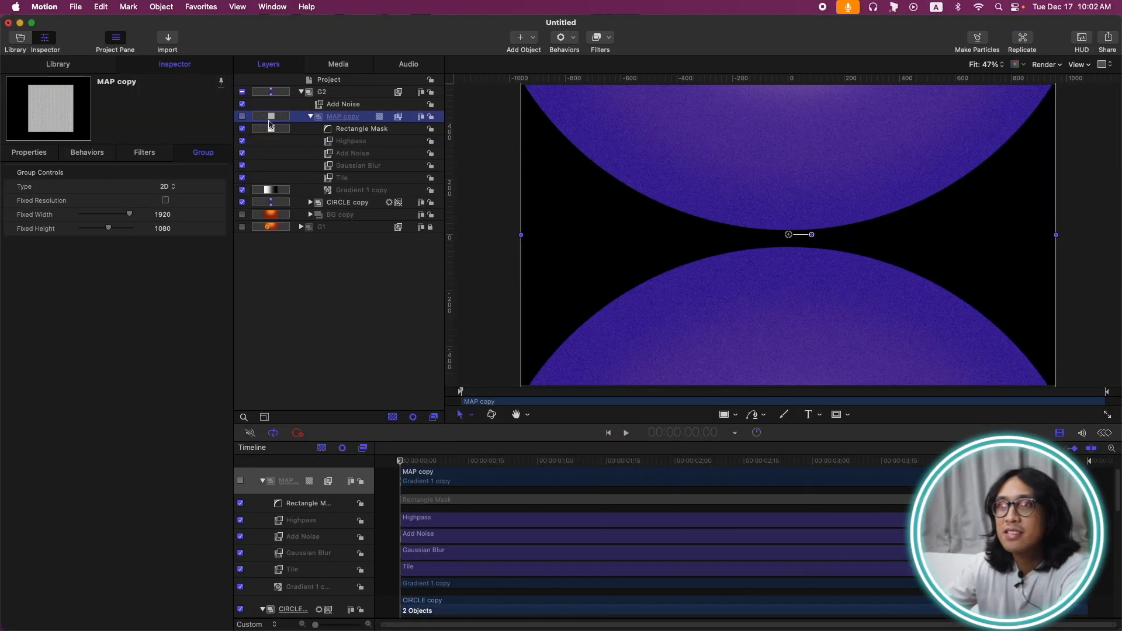
Show the MAP copy group and delete its Rectangle Mask, Highpass, Add Noise and Gaussian Blur, keeping only the Tile filter
{"action": "left_click", "coordinate": [243, 118]}
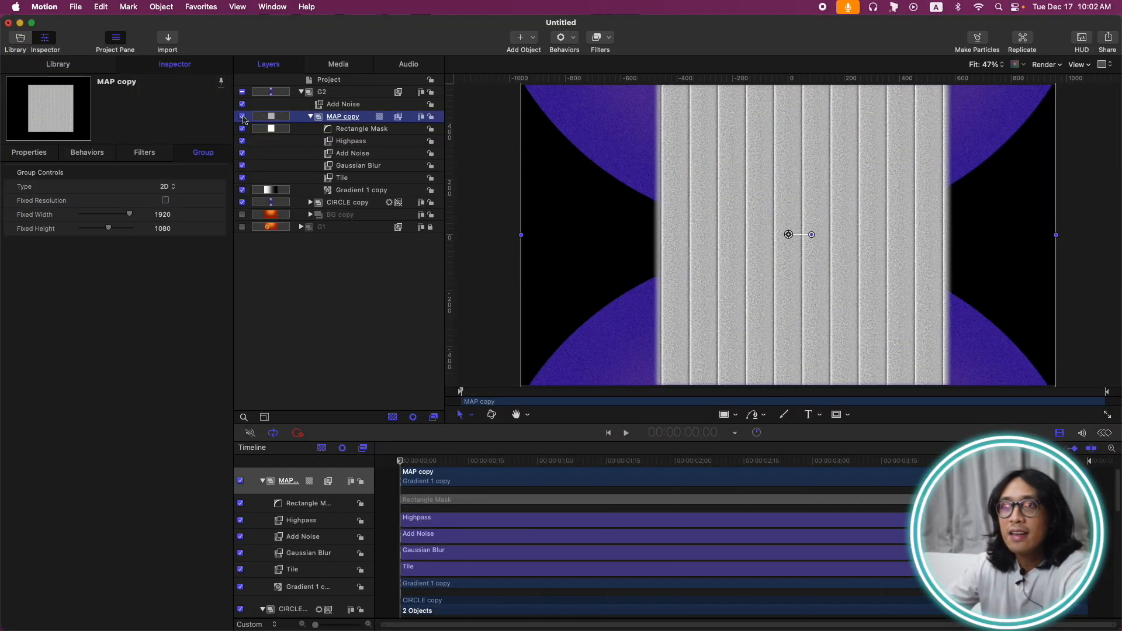
{"action": "left_click", "coordinate": [364, 130]}
{"action": "key", "text": "Delete"}
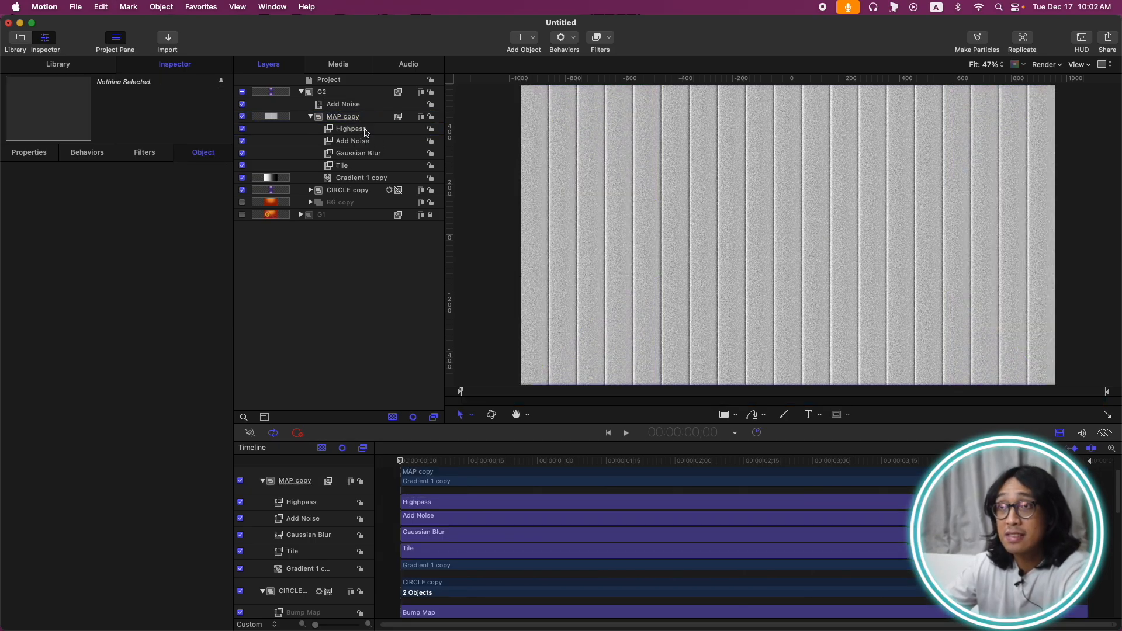
{"action": "left_click", "coordinate": [366, 131]}
{"action": "key", "text": "Delete"}
{"action": "left_click", "coordinate": [370, 128]}
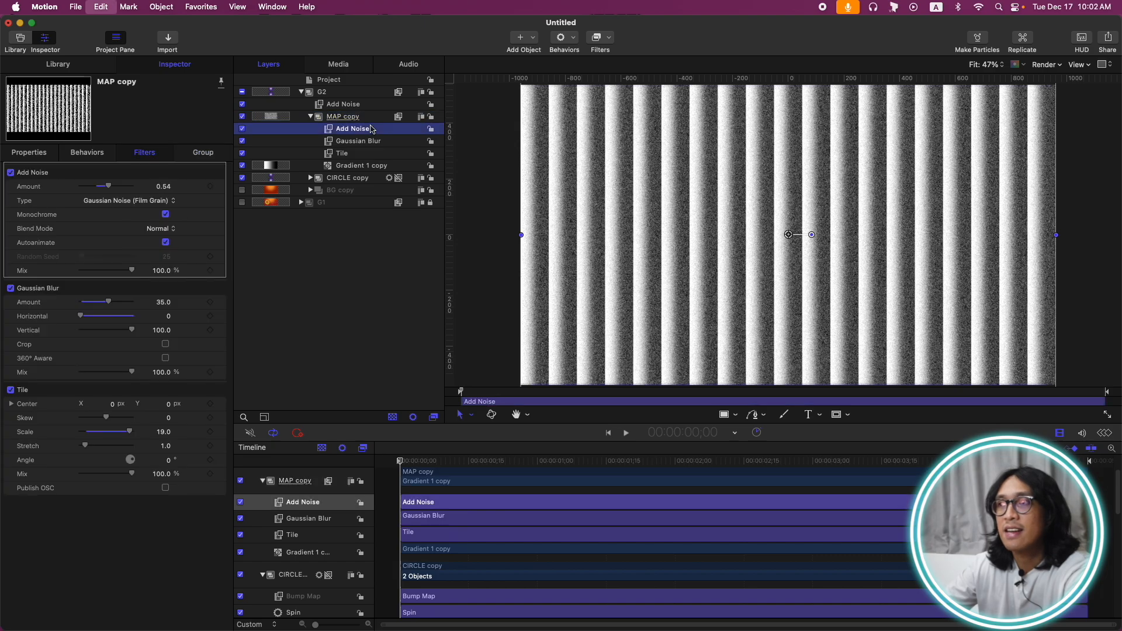
{"action": "key", "text": "Delete"}
{"action": "left_click", "coordinate": [377, 130]}
{"action": "key", "text": "Delete"}
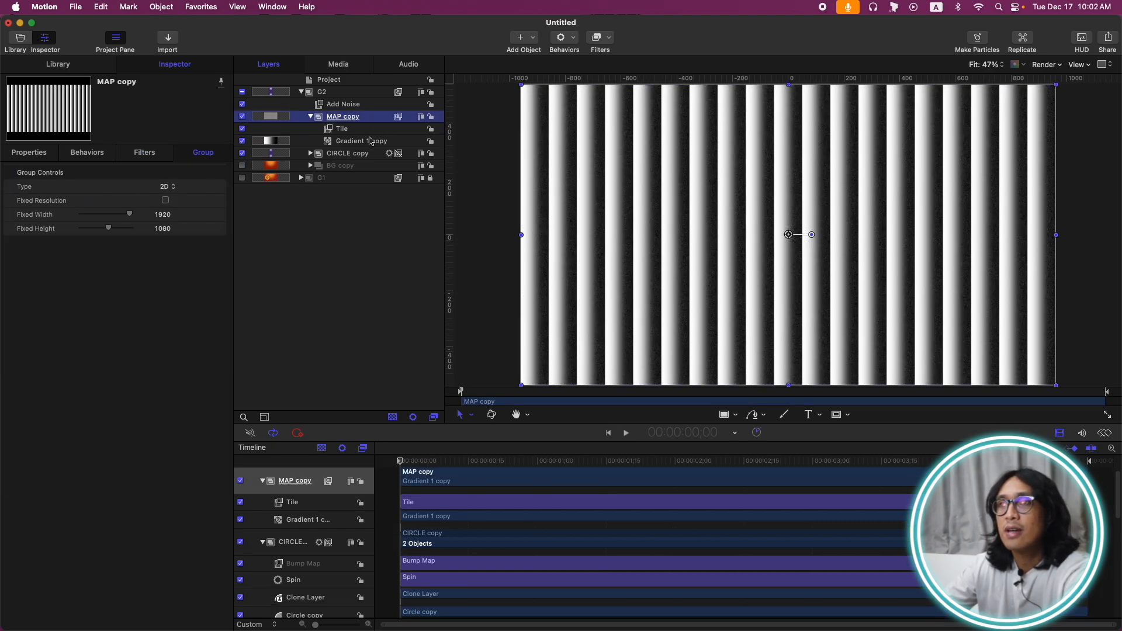
Collapse and hide the MAP copy group, and show the BG copy group behind the circles
{"action": "left_click", "coordinate": [349, 130]}
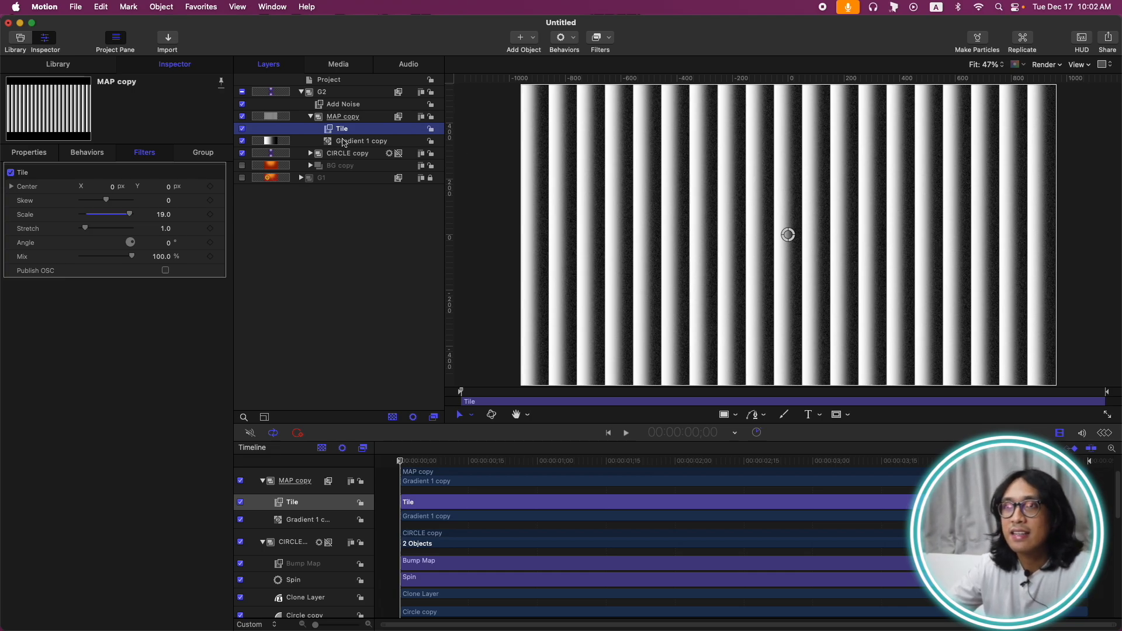
{"action": "left_click", "coordinate": [381, 141]}
{"action": "left_click", "coordinate": [316, 116]}
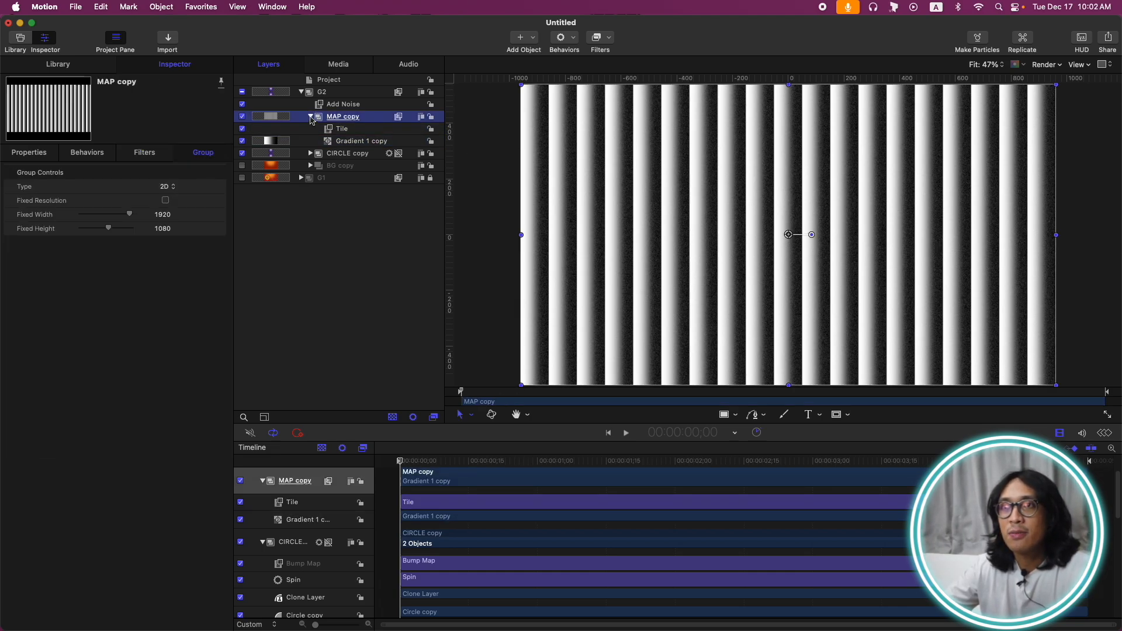
{"action": "left_click", "coordinate": [311, 117]}
{"action": "left_click", "coordinate": [242, 117]}
{"action": "left_click", "coordinate": [331, 129]}
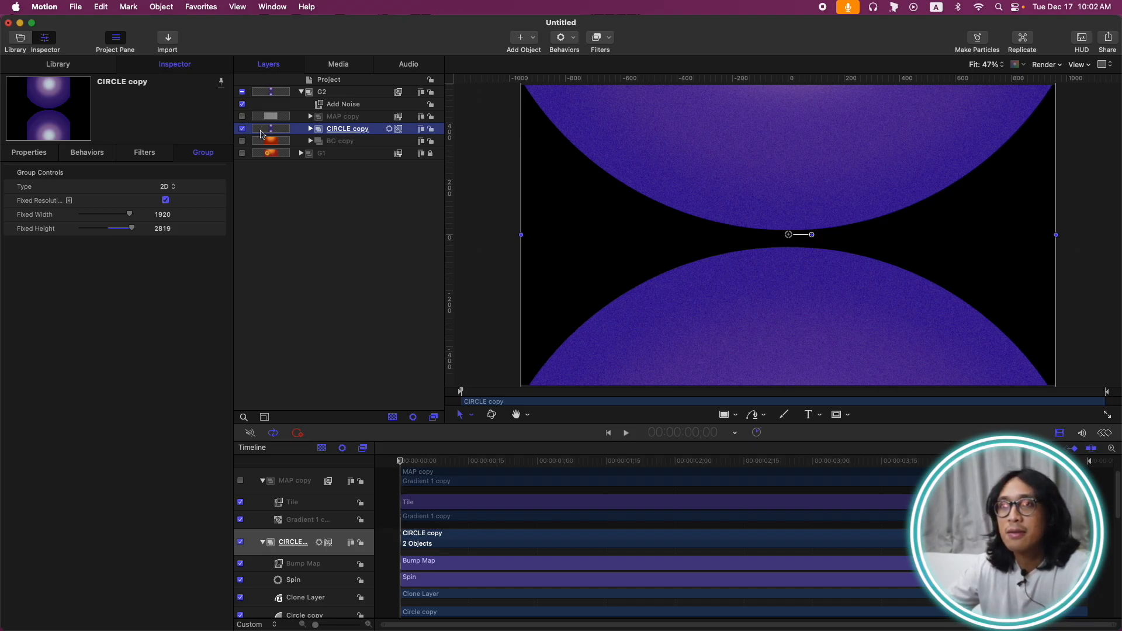
{"action": "left_click", "coordinate": [374, 144]}
{"action": "left_click", "coordinate": [242, 141]}
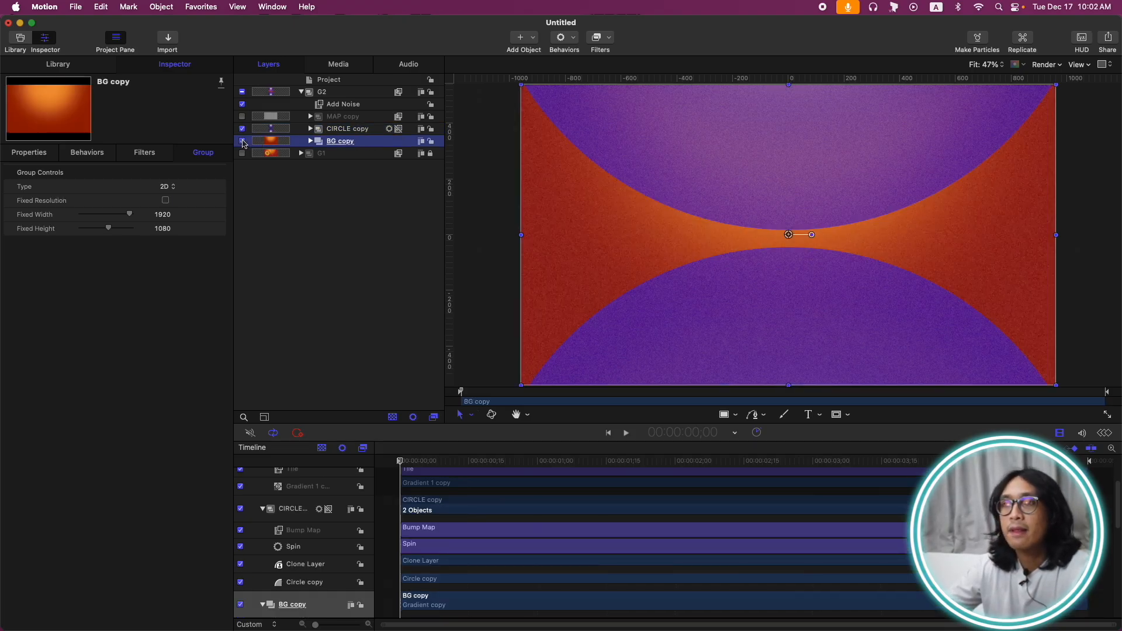
Create a new group in G2, move CIRCLE copy and BG copy into it, and name it SRC
{"action": "left_click", "coordinate": [346, 129], "text": "shift"}
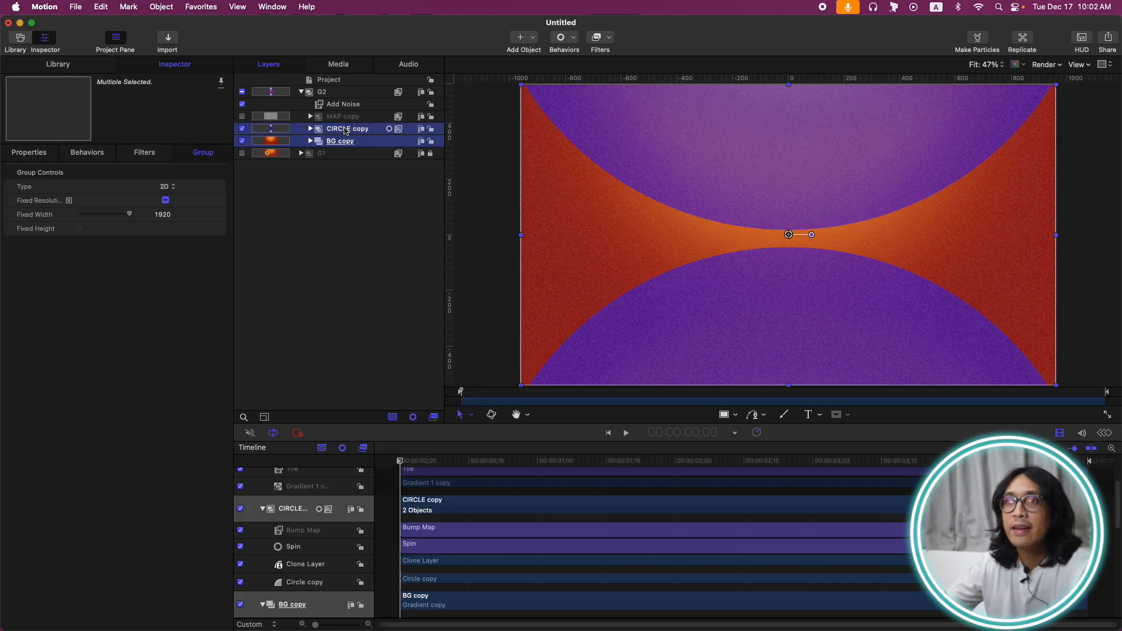
{"action": "key", "text": "super+shift+n"}
{"action": "left_click", "coordinate": [345, 144]}
{"action": "left_click", "coordinate": [341, 155], "text": "shift"}
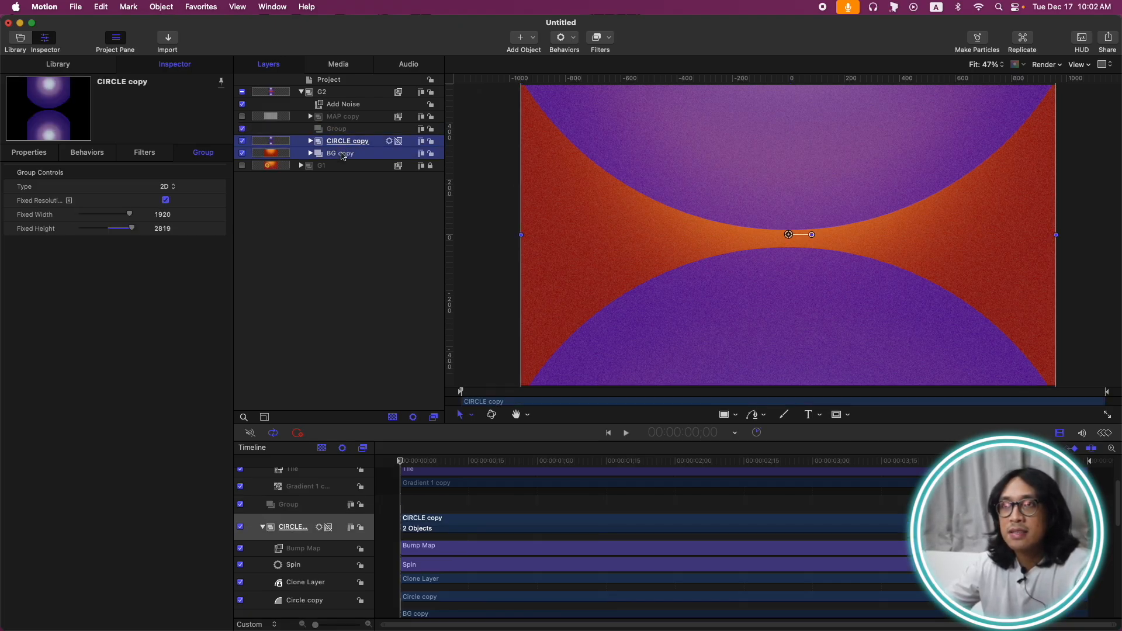
{"action": "left_click_drag", "start_coordinate": [338, 145], "coordinate": [343, 133]}
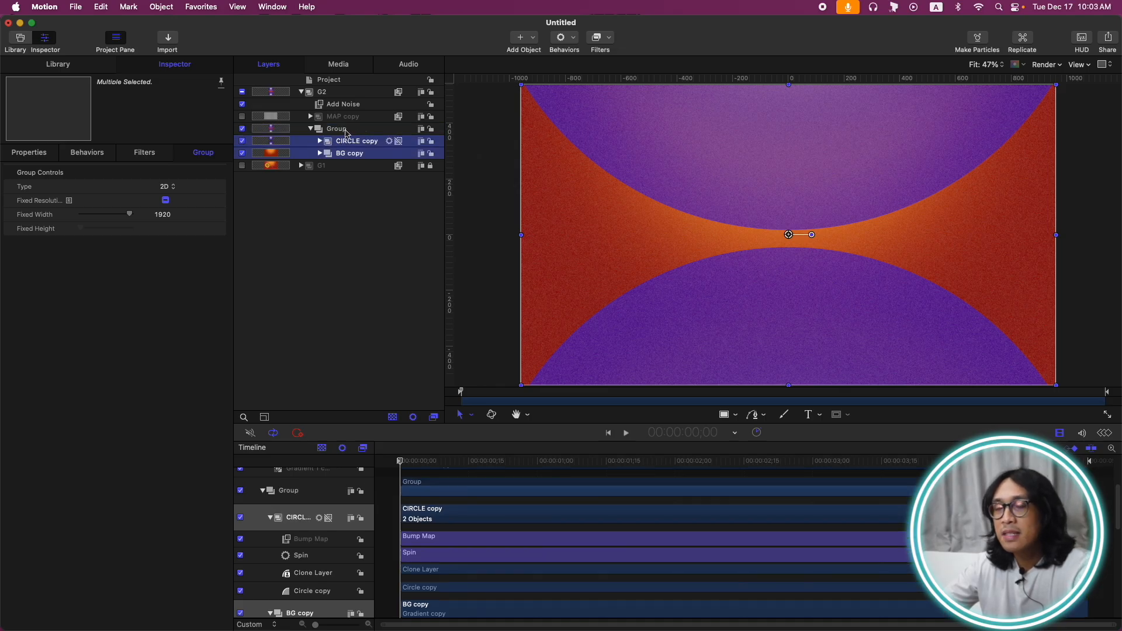
{"action": "double_click", "coordinate": [346, 129]}
{"action": "type", "text": "SRC"}
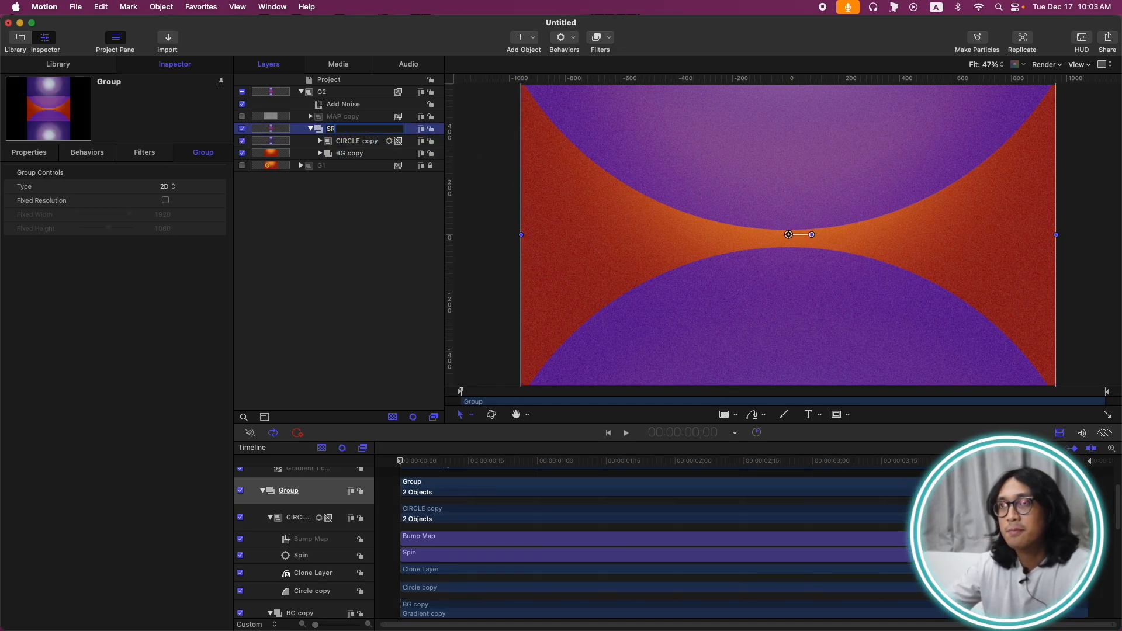
{"action": "key", "text": "Return"}
{"action": "left_click", "coordinate": [311, 129]}
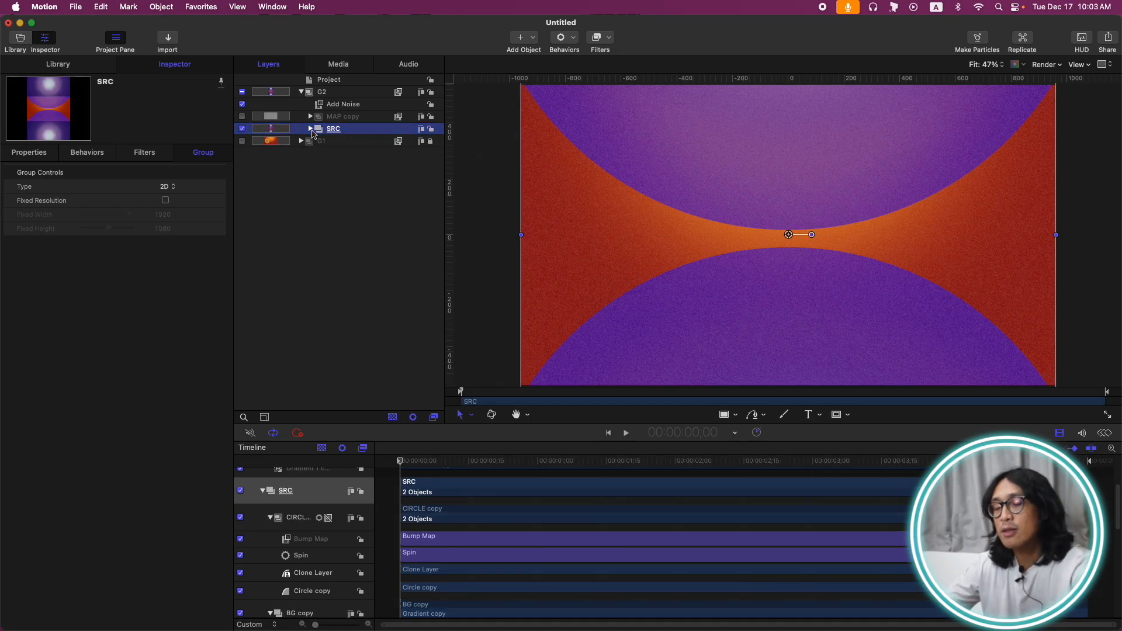
Make a clone layer of the SRC group and place the clone in its own new group
{"action": "key", "text": "k"}
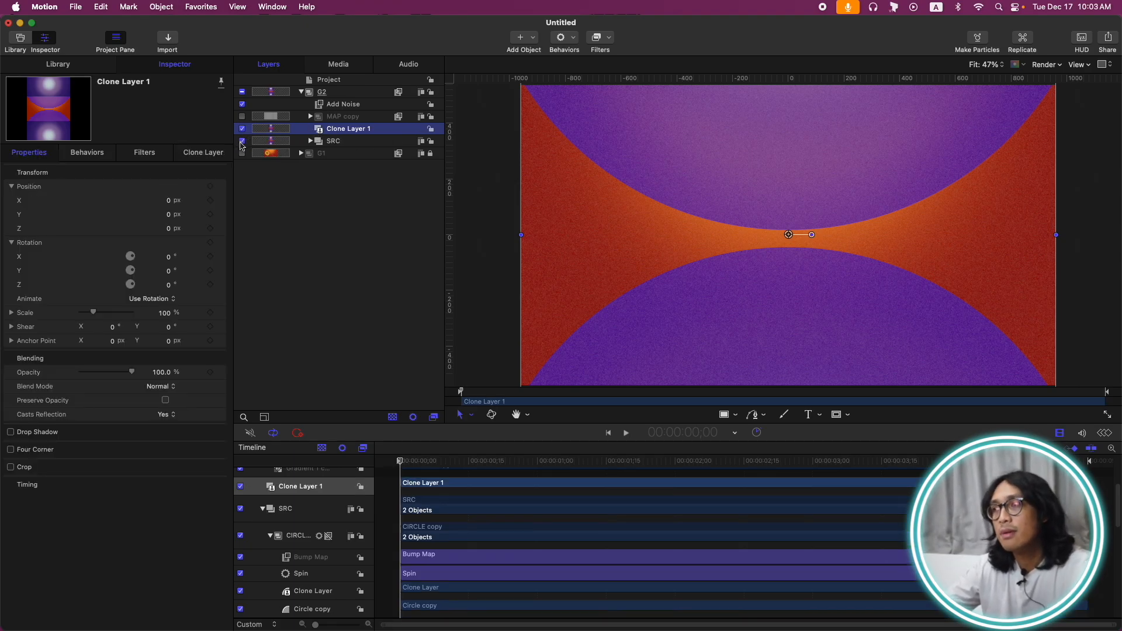
{"action": "double_click", "coordinate": [389, 129]}
{"action": "key", "text": "Return"}
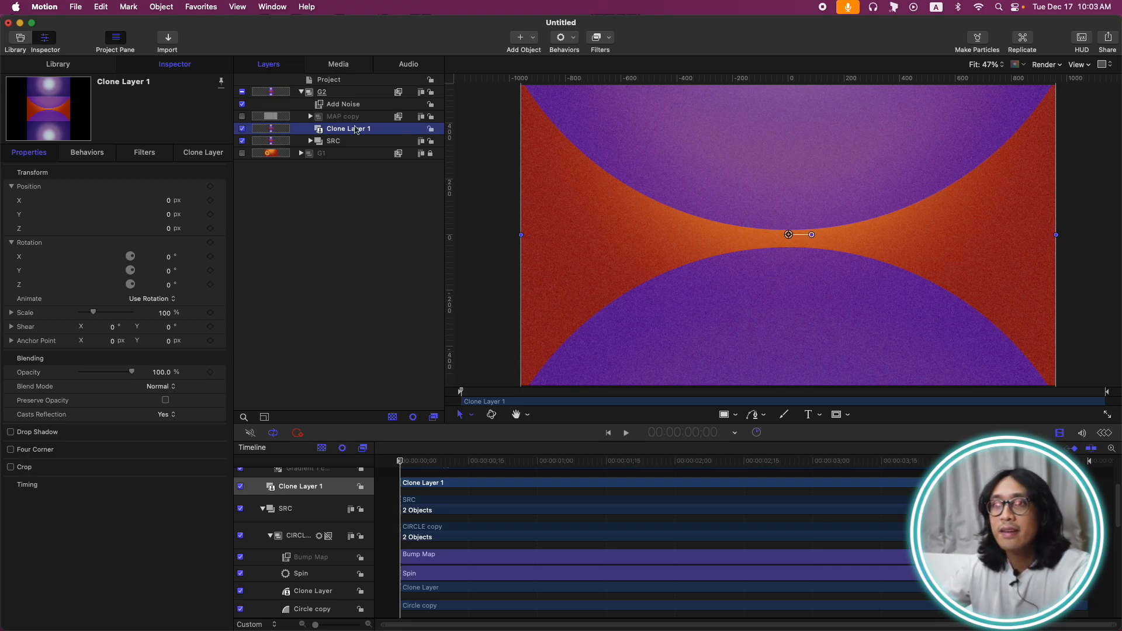
{"action": "key", "text": "super+shift+g"}
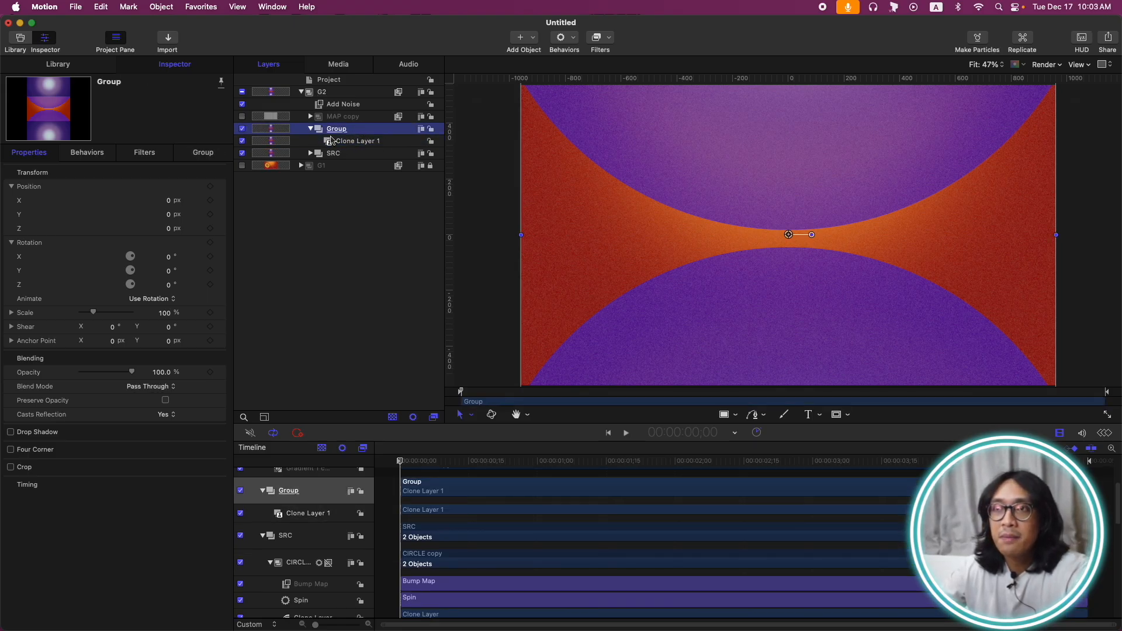
Move the Bump Map filter from the CIRCLE copy group onto the new group containing Clone Layer 1
{"action": "left_click", "coordinate": [311, 153]}
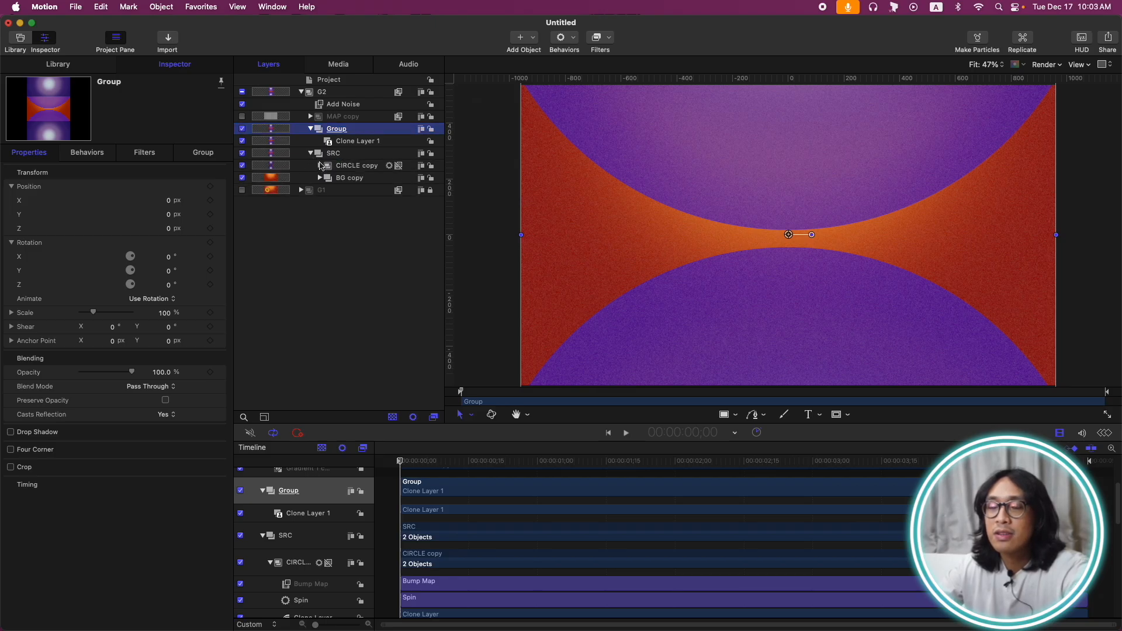
{"action": "left_click", "coordinate": [320, 167]}
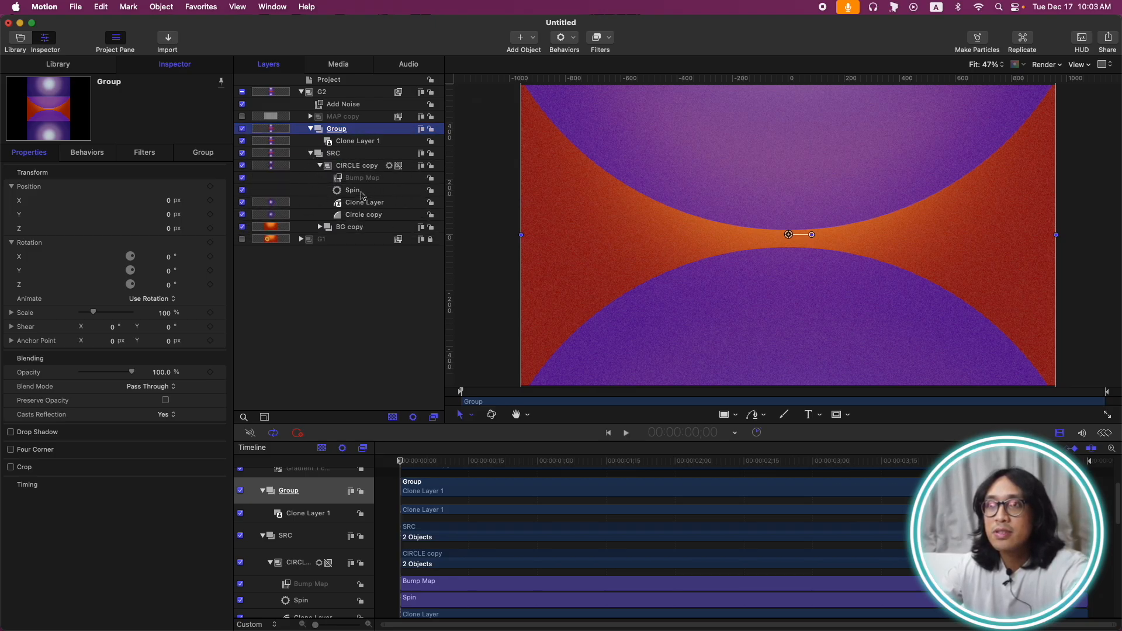
{"action": "left_click_drag", "start_coordinate": [369, 186], "coordinate": [342, 129]}
{"action": "left_click", "coordinate": [311, 166]}
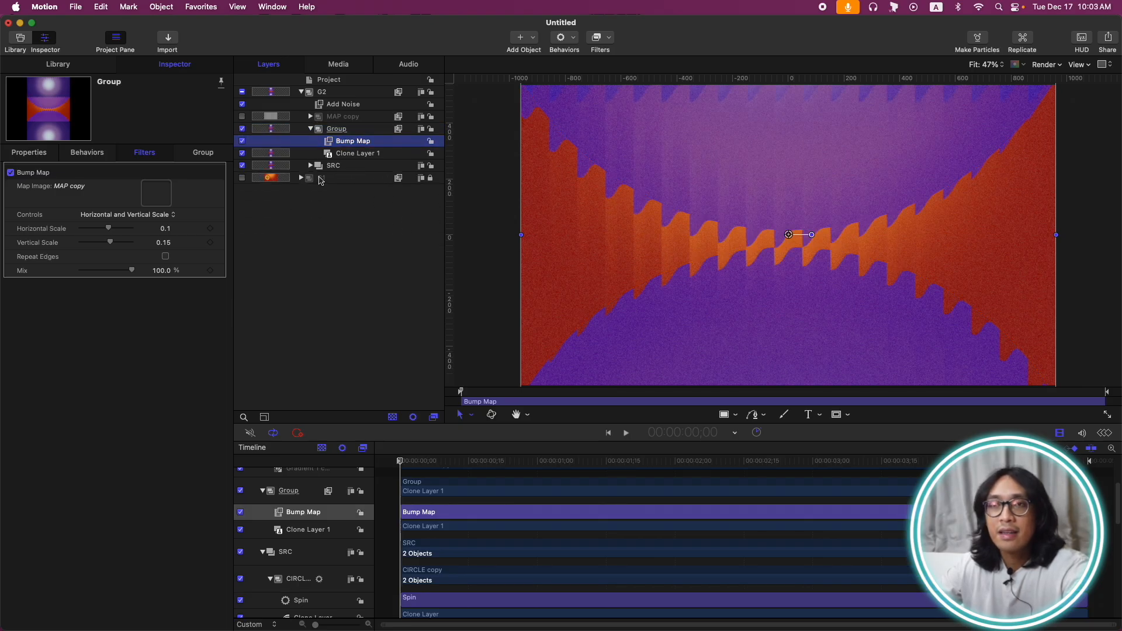
Set the Bump Map's vertical scale to 0 and horizontal scale to 0.15, with Repeat Edges enabled
{"action": "left_click", "coordinate": [166, 245]}
{"action": "type", "text": "0"}
{"action": "key", "text": "Return"}
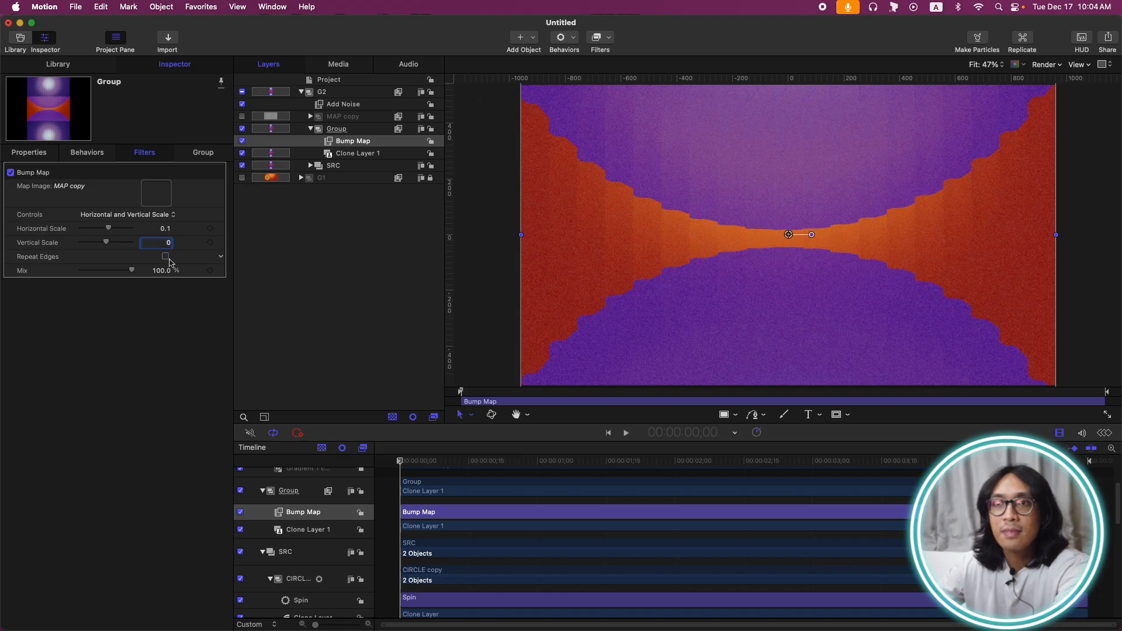
{"action": "left_click", "coordinate": [166, 258]}
{"action": "left_click", "coordinate": [165, 229]}
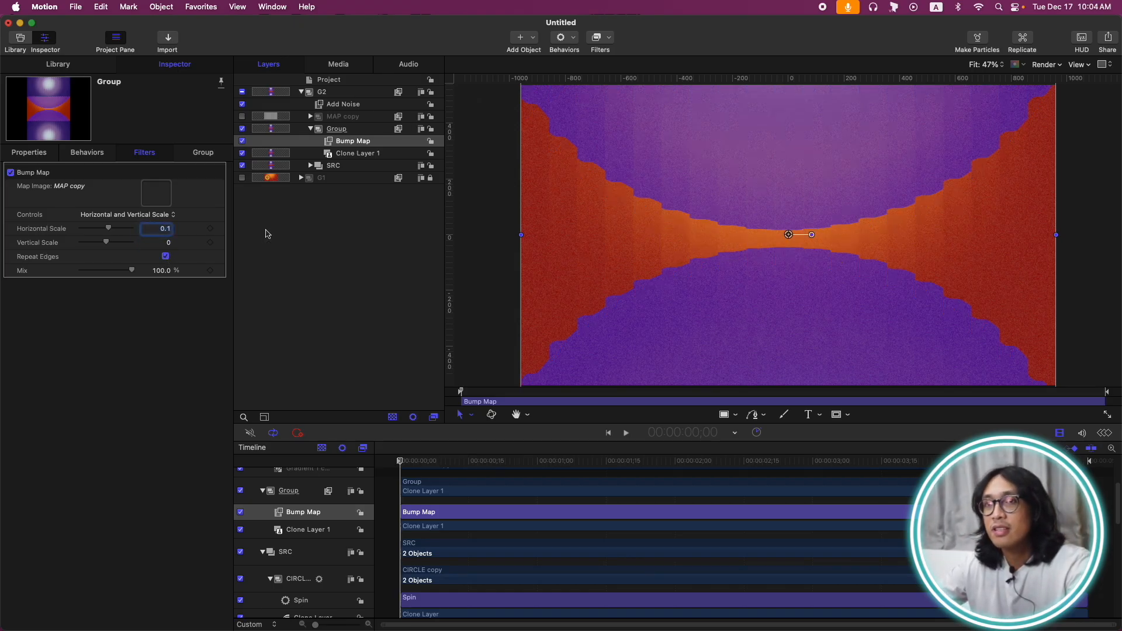
Hide the SRC group and add a Directional Blur filter to the group containing Clone Layer 1
{"action": "left_click", "coordinate": [311, 129]}
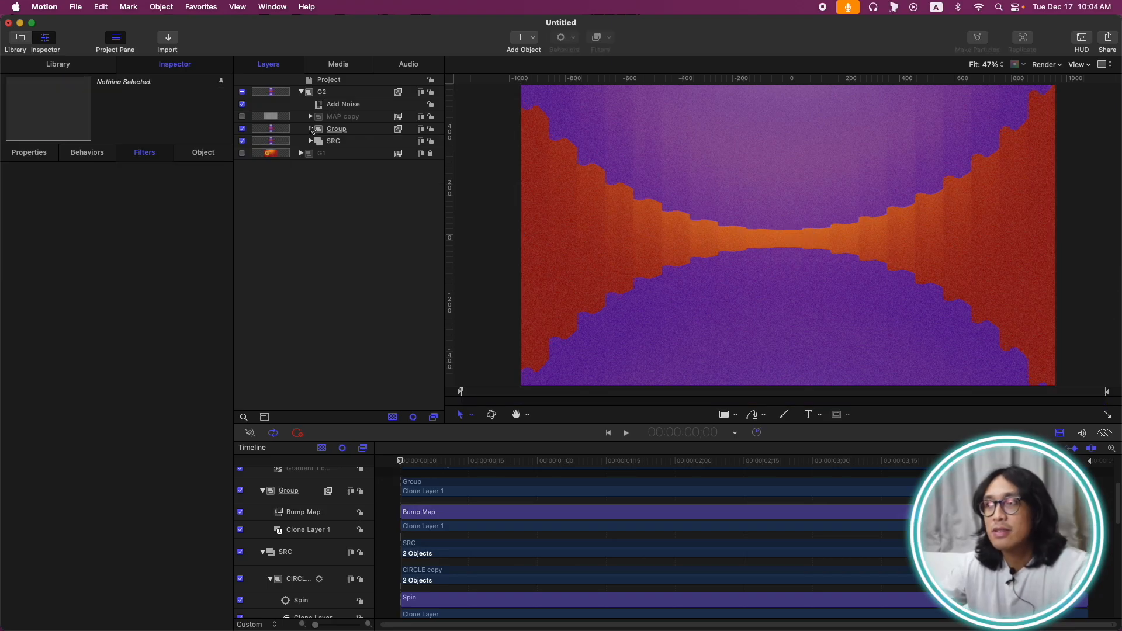
{"action": "left_click", "coordinate": [242, 141]}
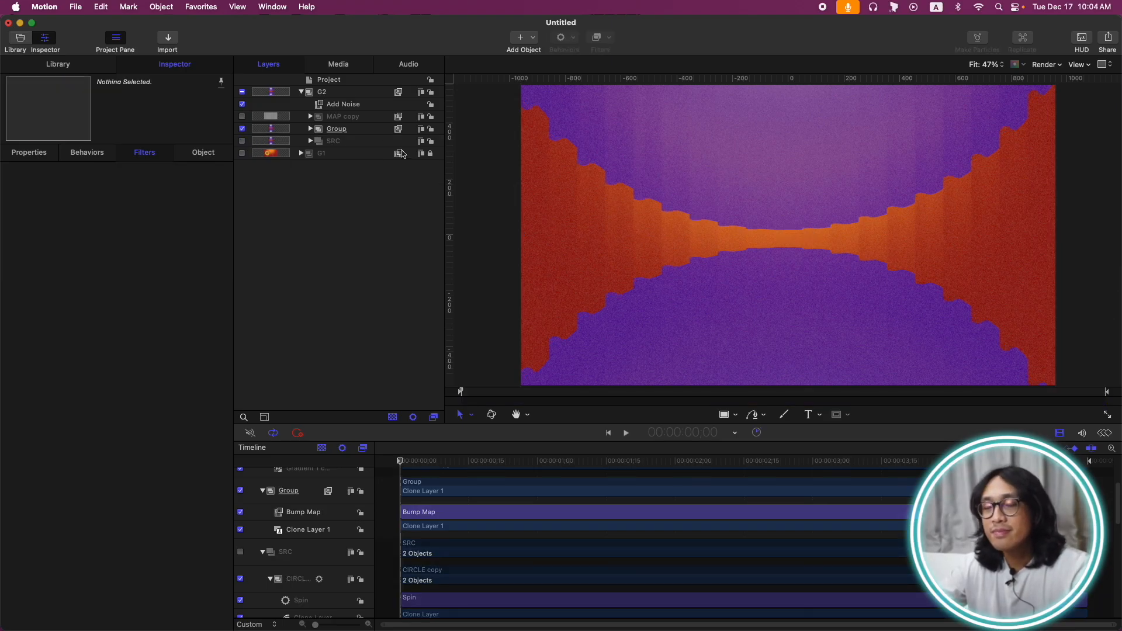
{"action": "left_click", "coordinate": [364, 131]}
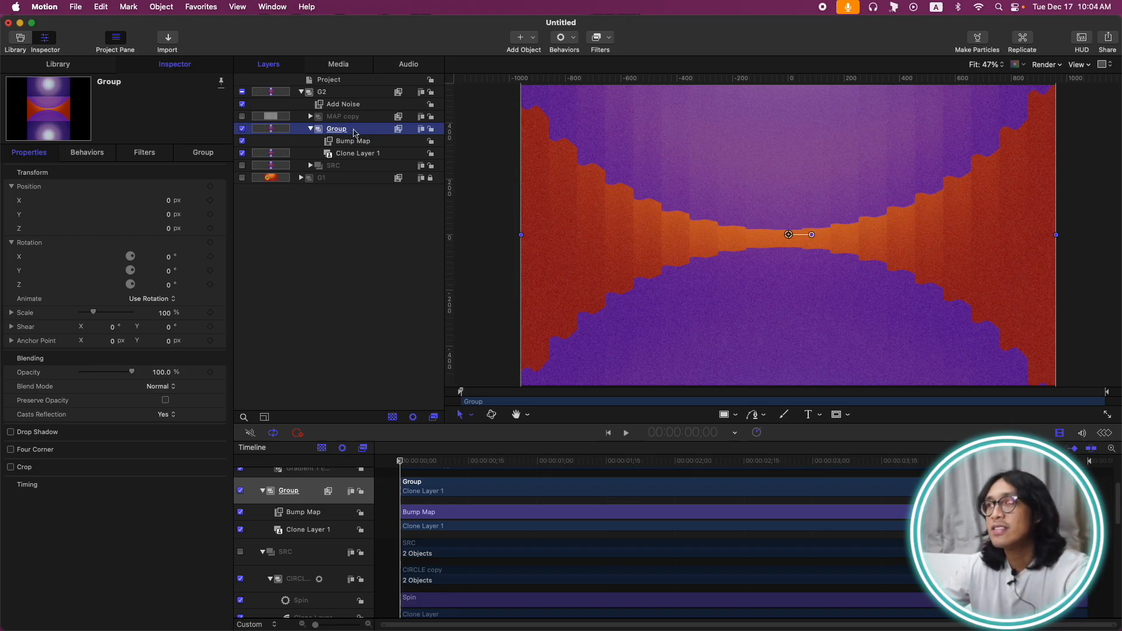
{"action": "left_click", "coordinate": [596, 37]}
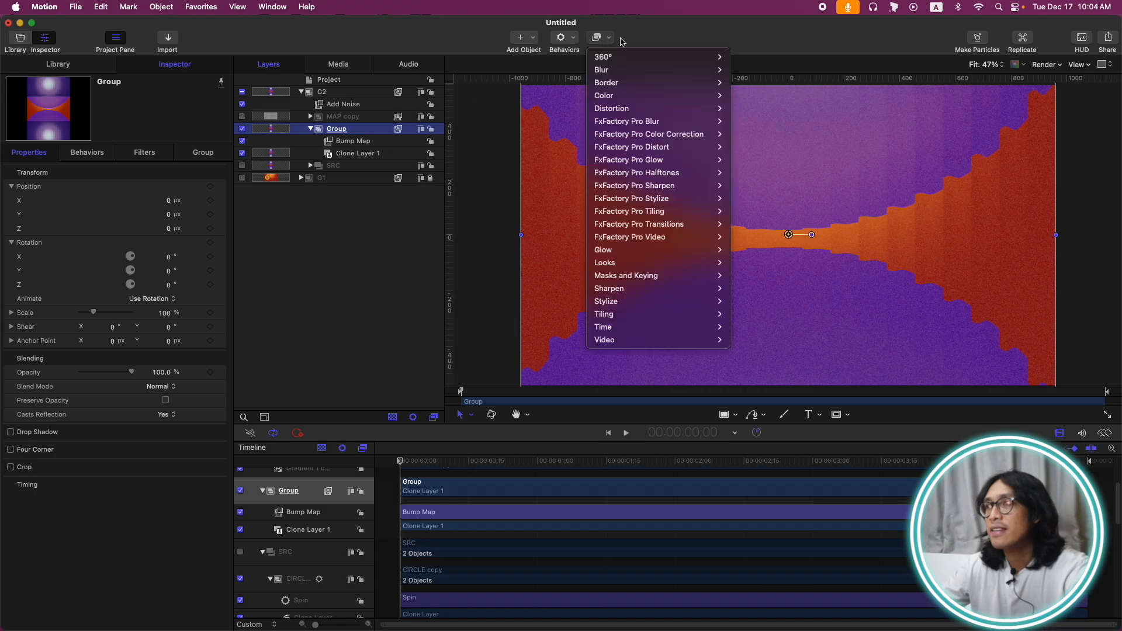
{"action": "mouse_move", "coordinate": [619, 70]}
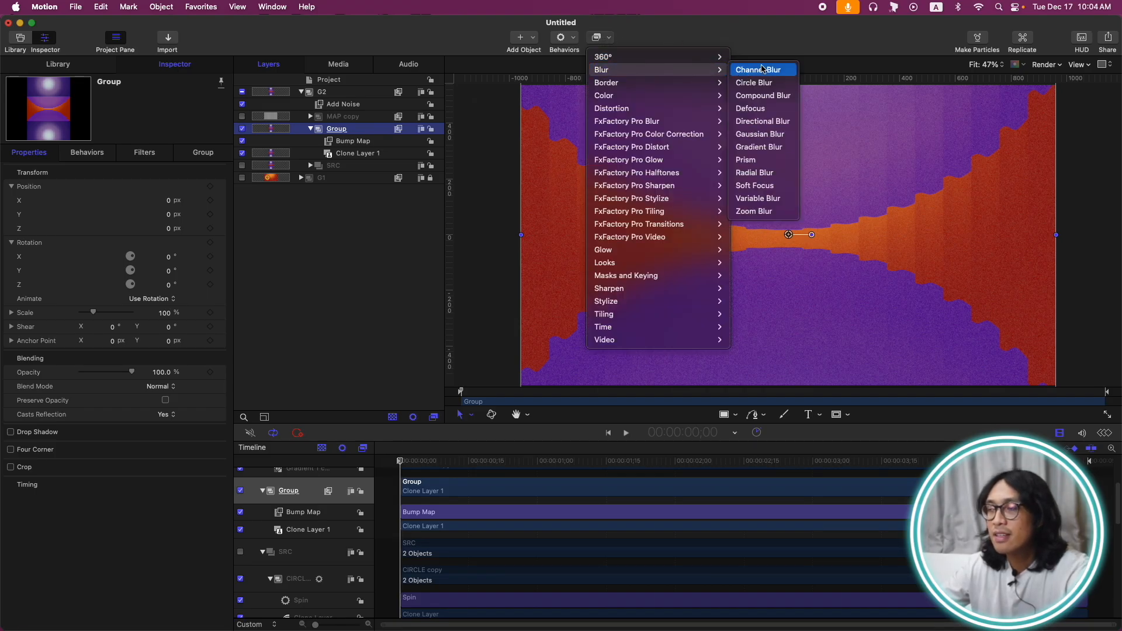
{"action": "left_click", "coordinate": [780, 123]}
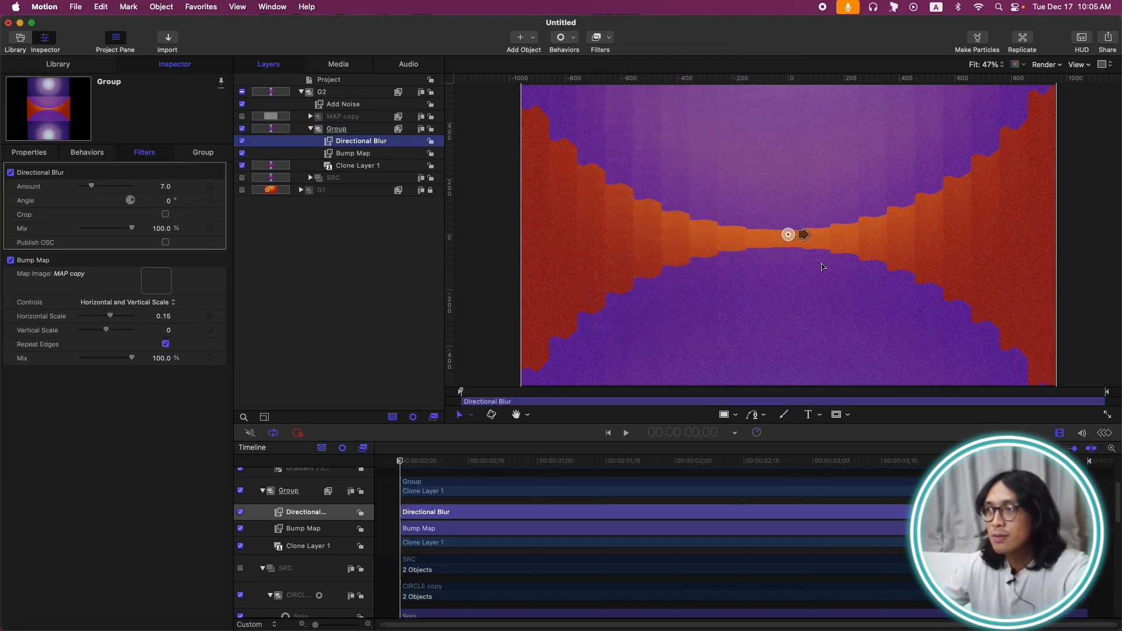
Aim the Directional Blur vertically downward and set its angle to 270°
{"action": "left_click_drag", "start_coordinate": [805, 236], "coordinate": [789, 258]}
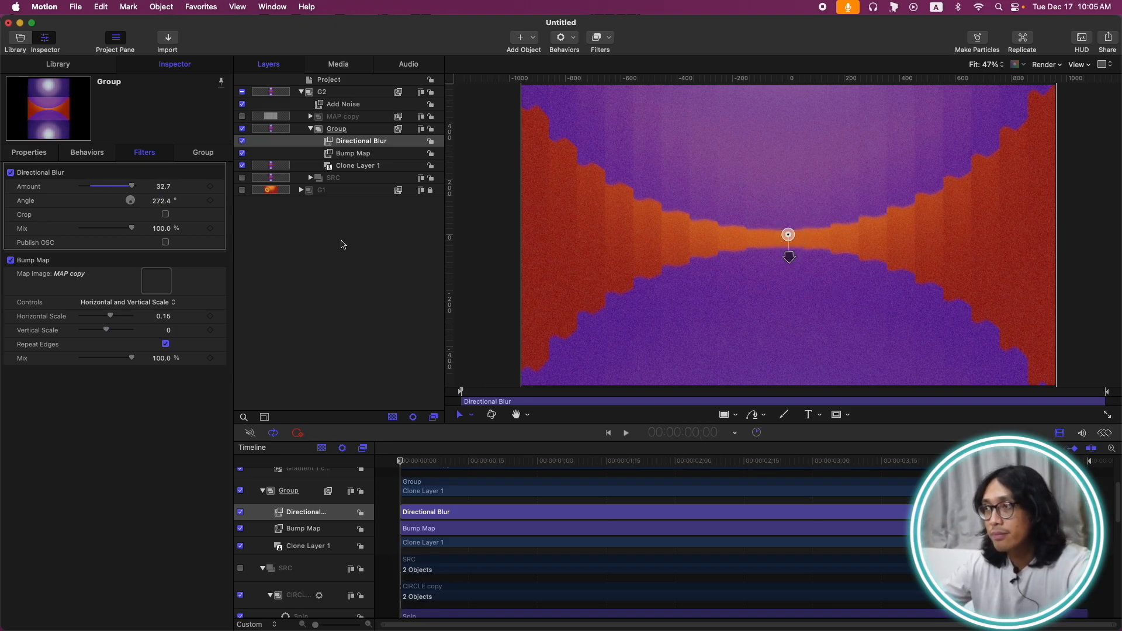
{"action": "left_click", "coordinate": [161, 201]}
{"action": "type", "text": "270"}
{"action": "key", "text": "Return"}
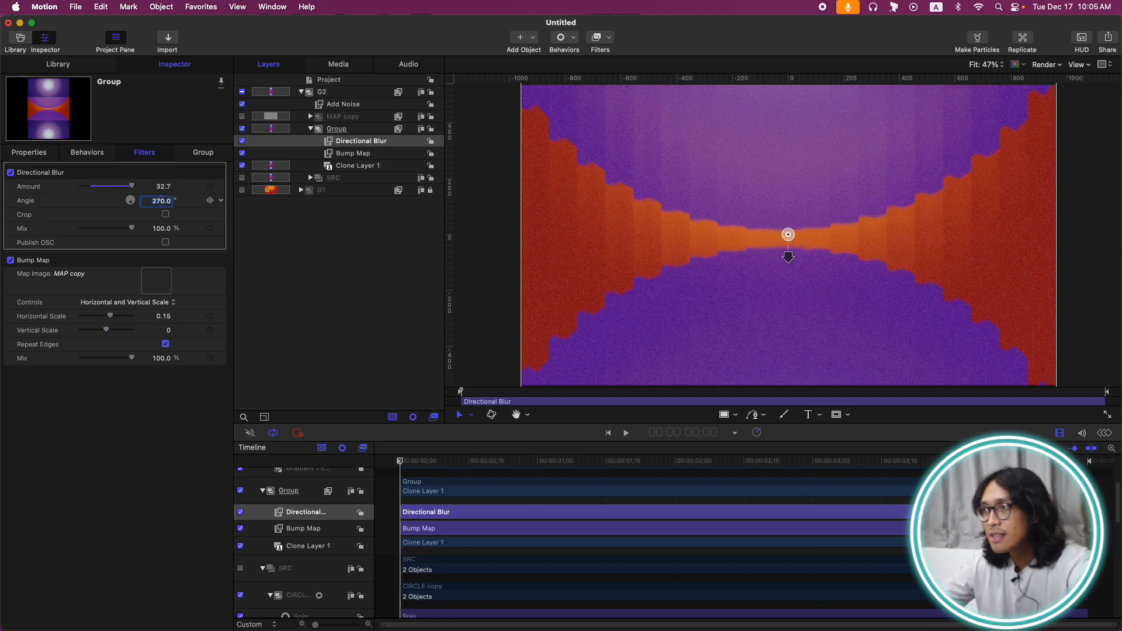
Adjust the Directional Blur to an angle of about 268.5° and set its amount to 90
{"action": "left_click_drag", "start_coordinate": [790, 260], "coordinate": [787, 286]}
{"action": "left_click", "coordinate": [160, 187]}
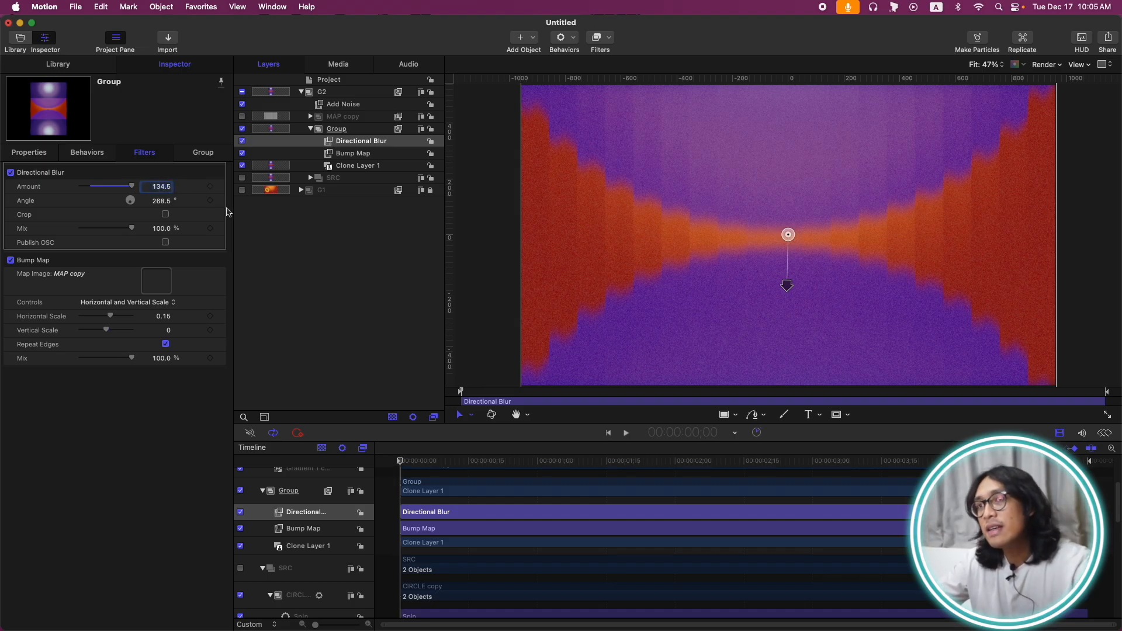
{"action": "type", "text": "90"}
{"action": "key", "text": "Return"}
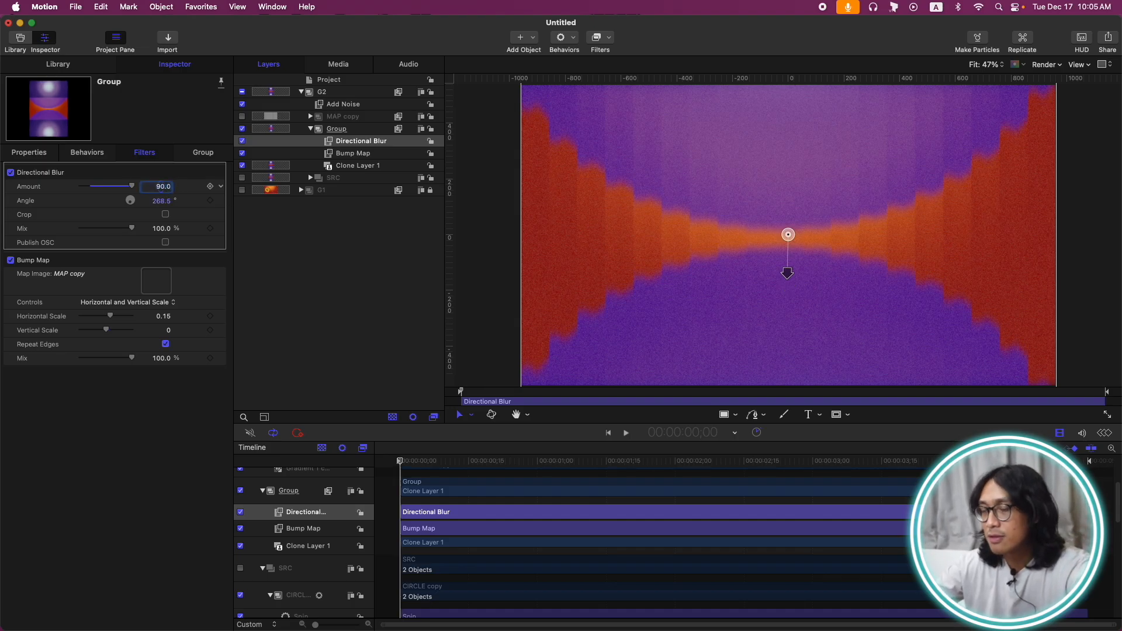
Add a Channel Blur filter to the group containing Clone Layer 1, with horizontal blur 0 and amount 64
{"action": "left_click", "coordinate": [365, 132]}
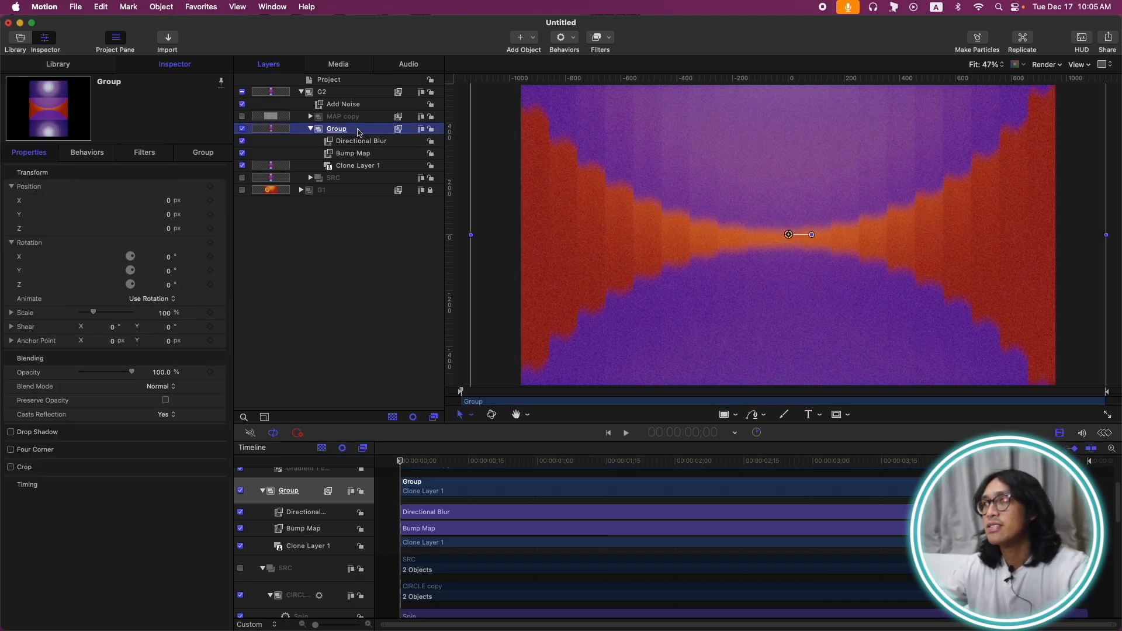
{"action": "left_click", "coordinate": [600, 37]}
{"action": "mouse_move", "coordinate": [643, 69]}
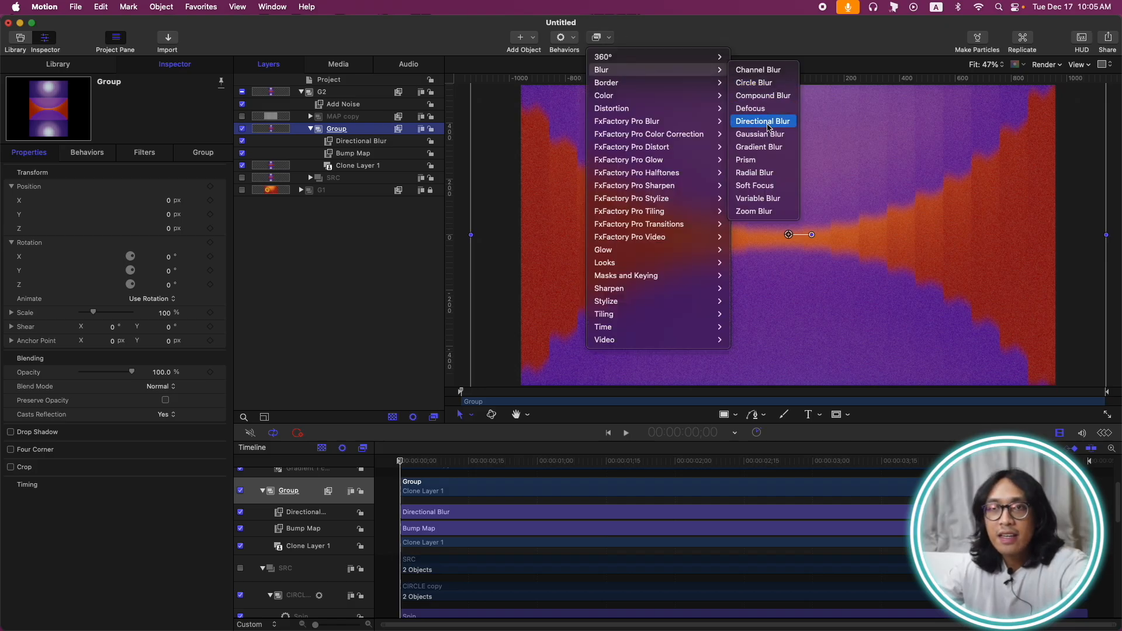
{"action": "left_click", "coordinate": [758, 69]}
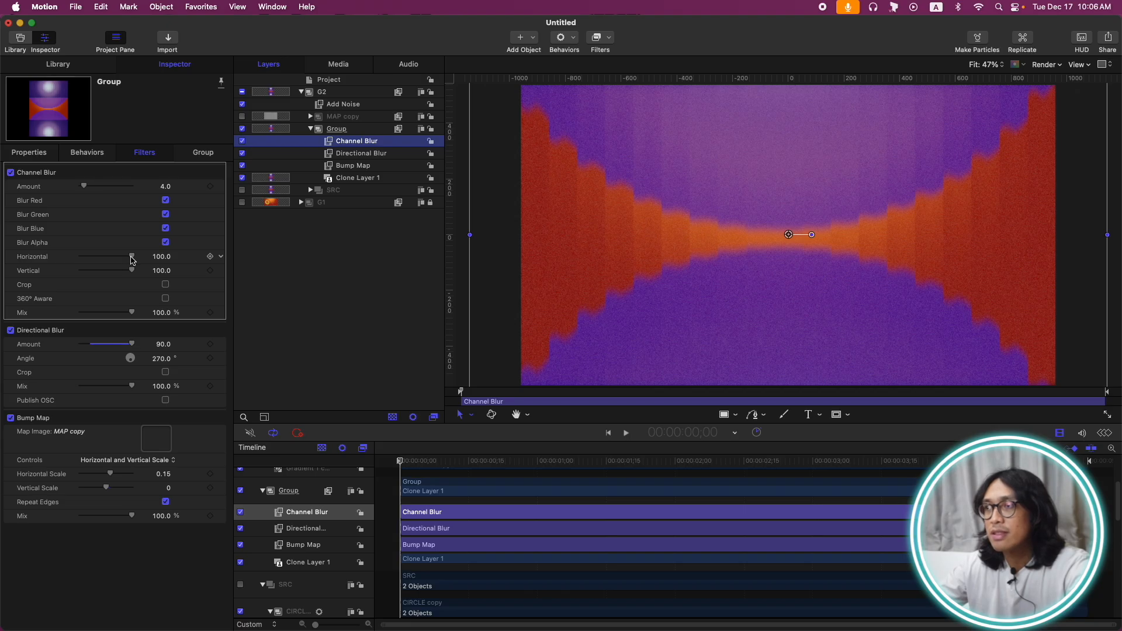
{"action": "left_click_drag", "start_coordinate": [132, 258], "coordinate": [3, 279]}
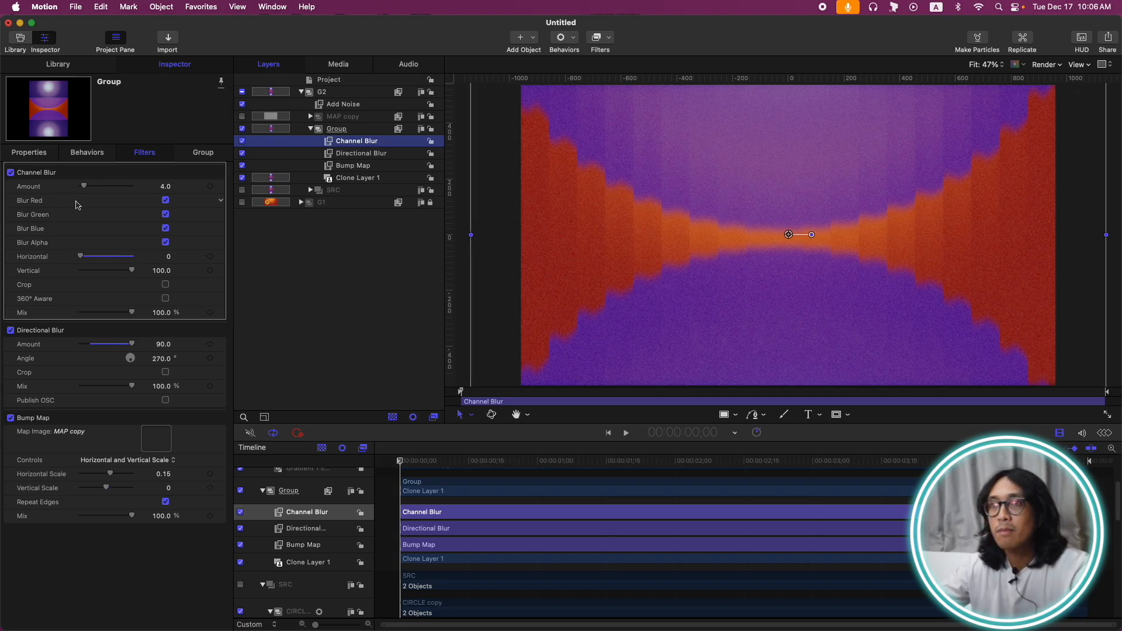
{"action": "left_click_drag", "start_coordinate": [84, 188], "coordinate": [132, 189]}
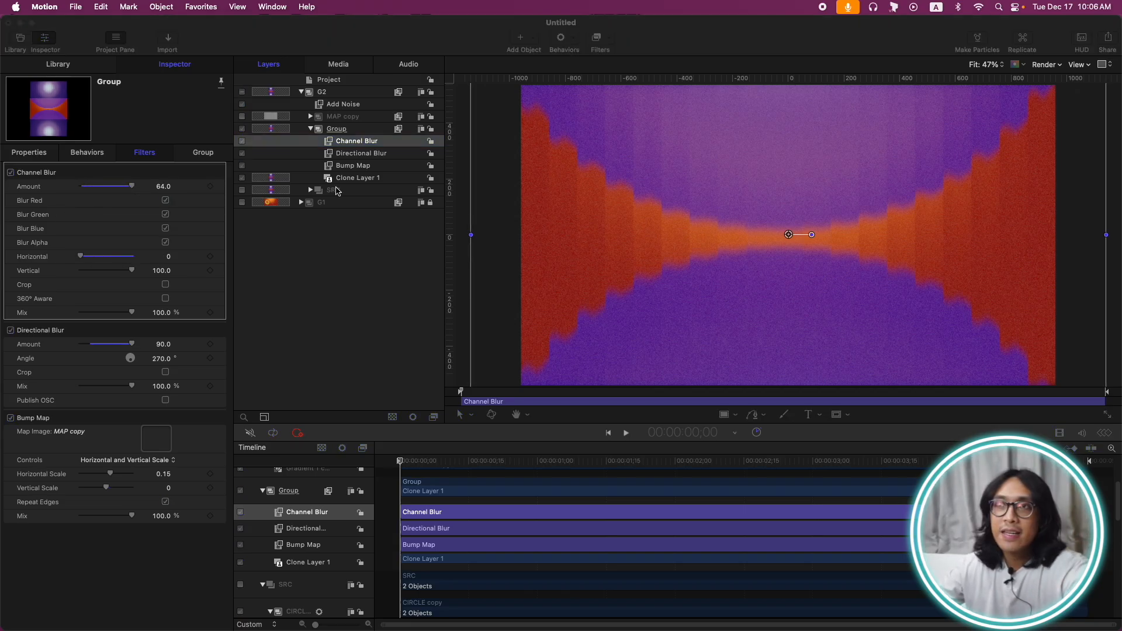
Duplicate the MAP copy group, place the duplicate directly above the cloned-layer group, and make it visible
{"action": "left_click", "coordinate": [351, 129]}
{"action": "left_click", "coordinate": [310, 129]}
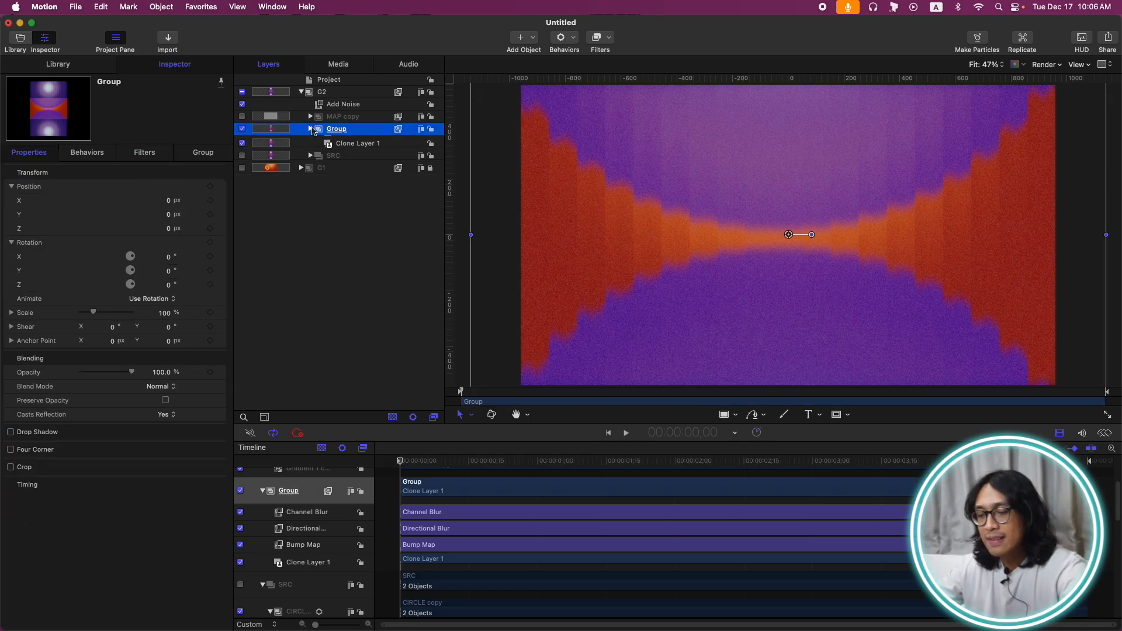
{"action": "left_click", "coordinate": [345, 116]}
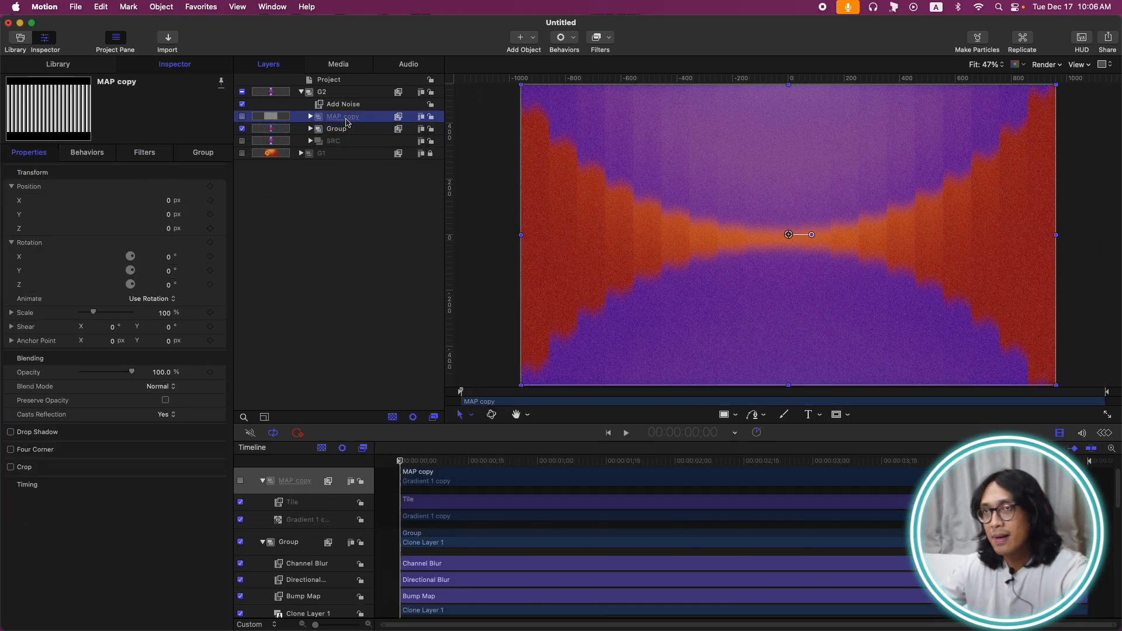
{"action": "key", "text": "super+d"}
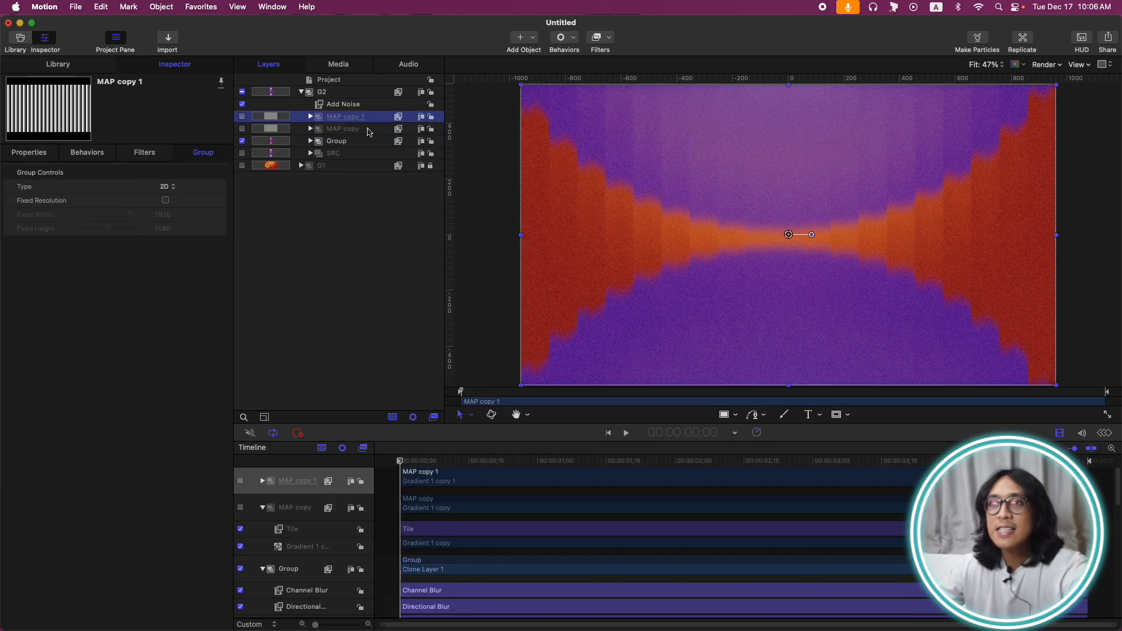
{"action": "left_click_drag", "start_coordinate": [368, 131], "coordinate": [368, 132]}
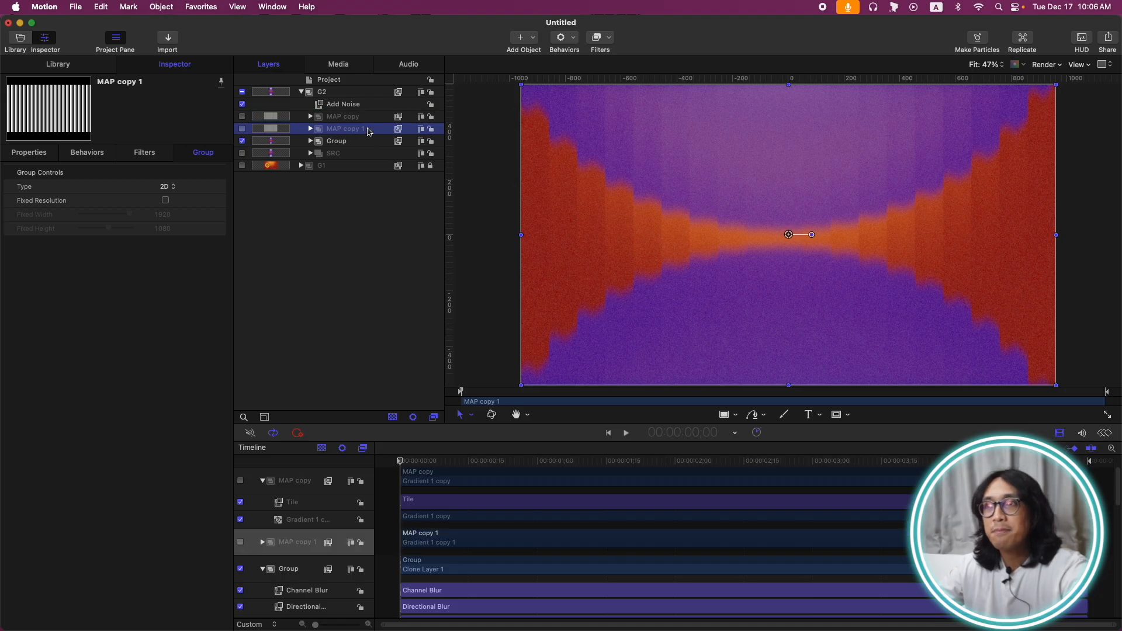
{"action": "left_click", "coordinate": [242, 129]}
Rename the group containing Clone Layer 1 as SRC CL
{"action": "left_click", "coordinate": [357, 144]}
{"action": "double_click", "coordinate": [358, 144]}
{"action": "type", "text": "SRC CL"}
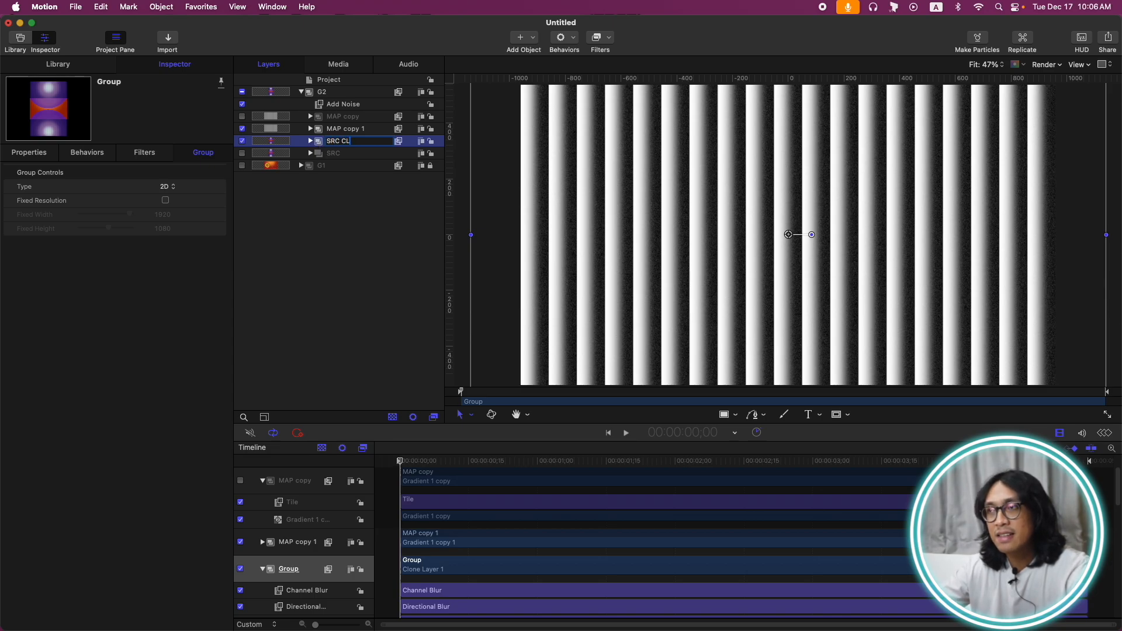
{"action": "key", "text": "Return"}
Group MAP copy 1 and SRC CL together in a new group named FINAL
{"action": "left_click", "coordinate": [341, 131]}
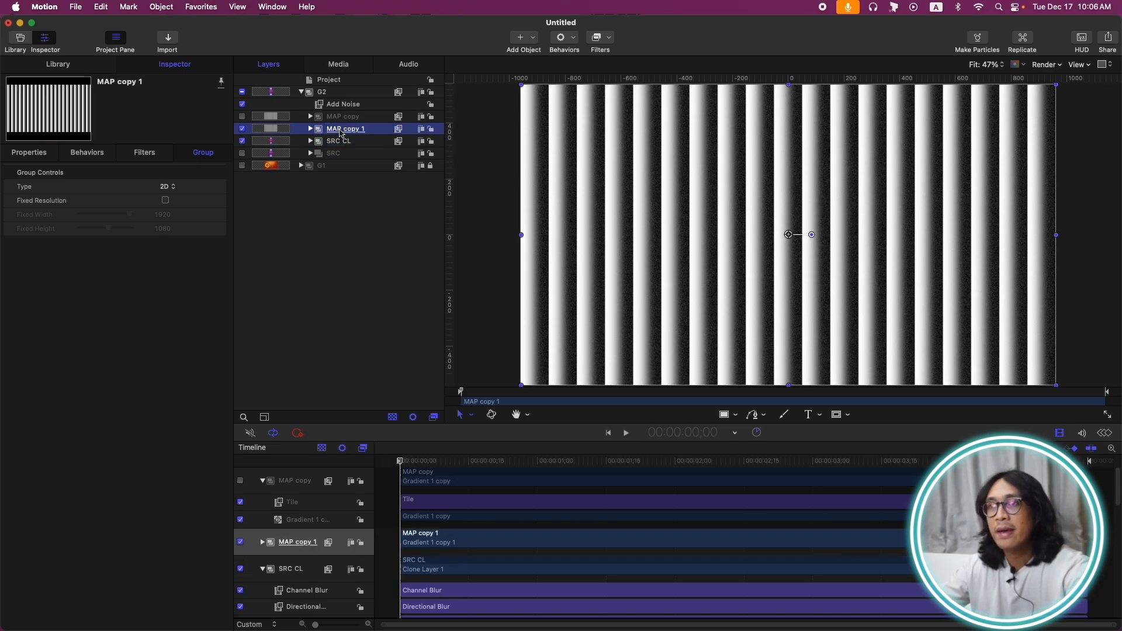
{"action": "left_click", "coordinate": [347, 141], "text": "shift"}
{"action": "key", "text": "super+shift+g"}
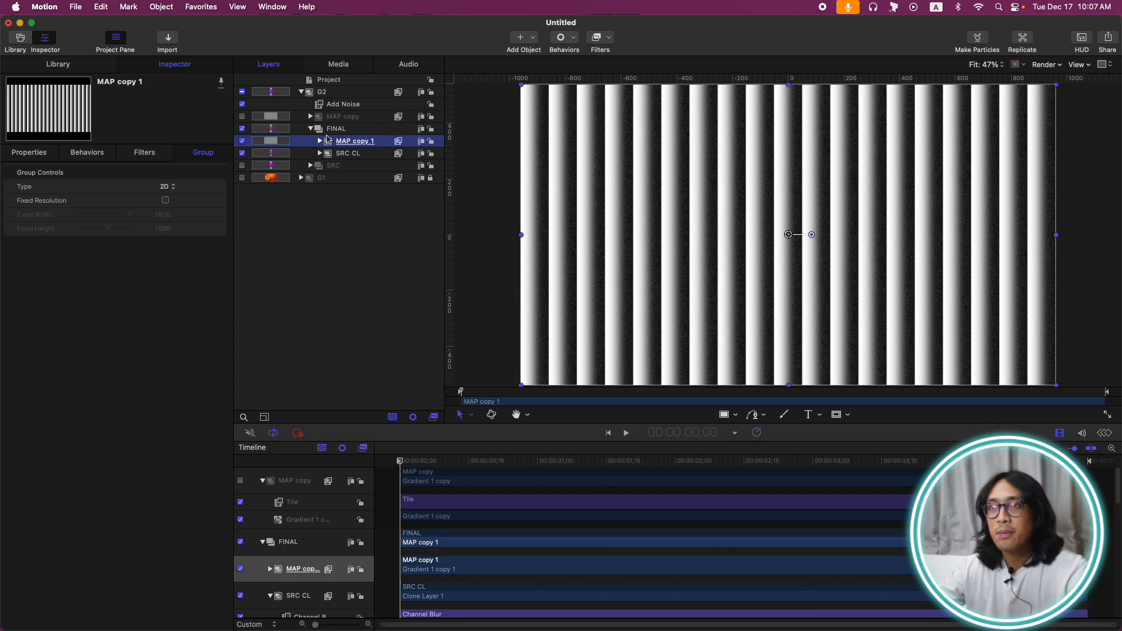
Apply a Luma Keyer filter to the MAP copy 1 group inside FINAL
{"action": "left_click", "coordinate": [320, 141]}
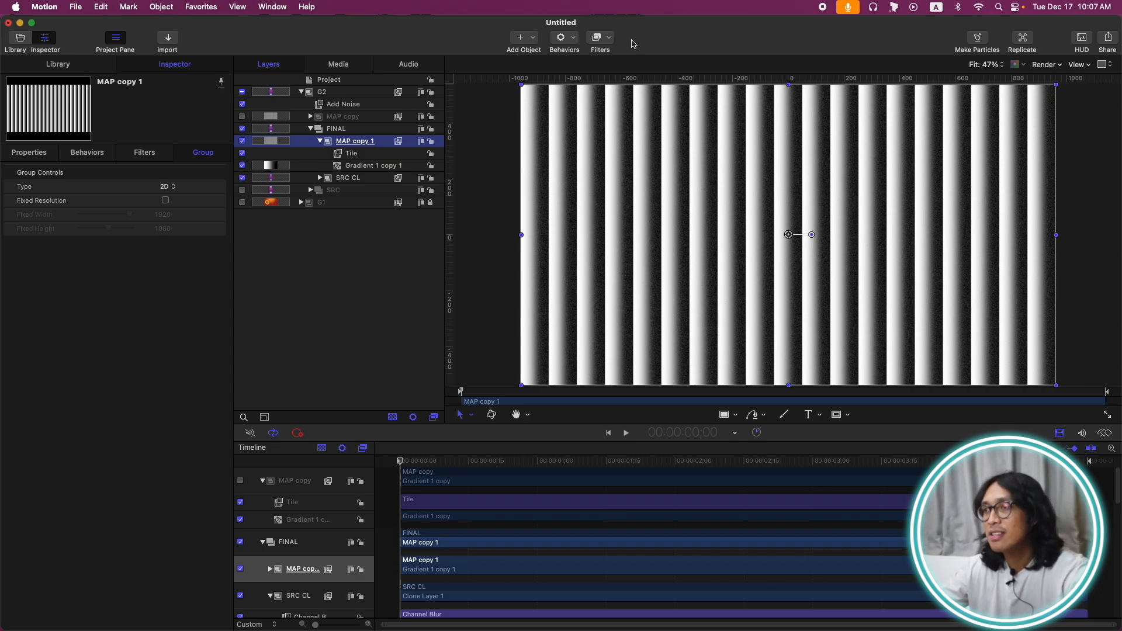
{"action": "left_click", "coordinate": [600, 38]}
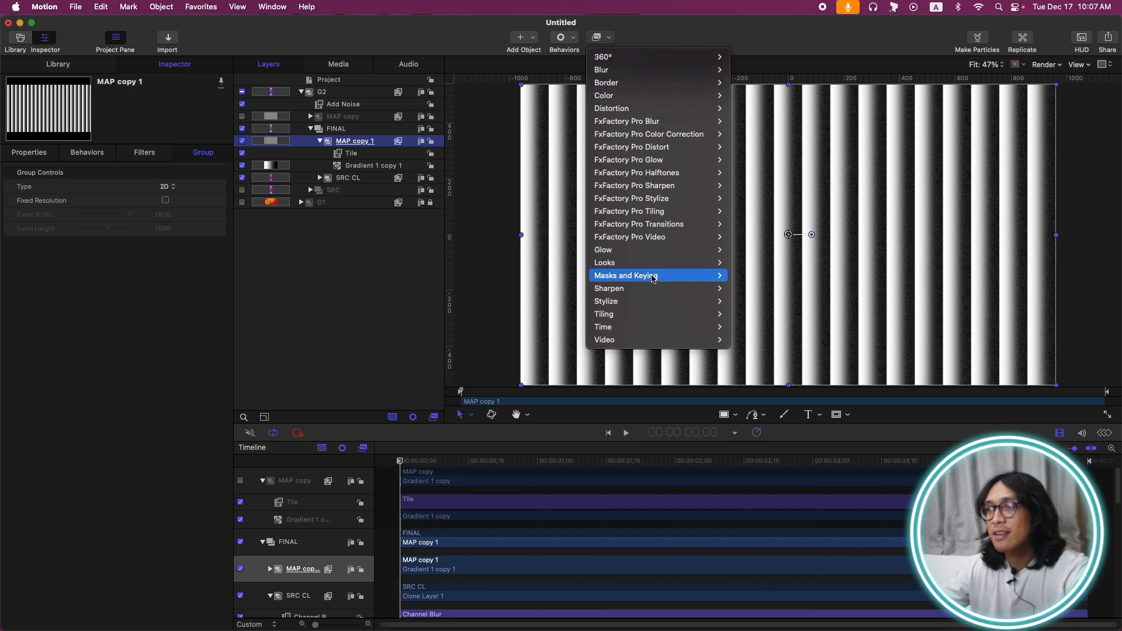
{"action": "mouse_move", "coordinate": [653, 277]}
{"action": "left_click", "coordinate": [755, 292]}
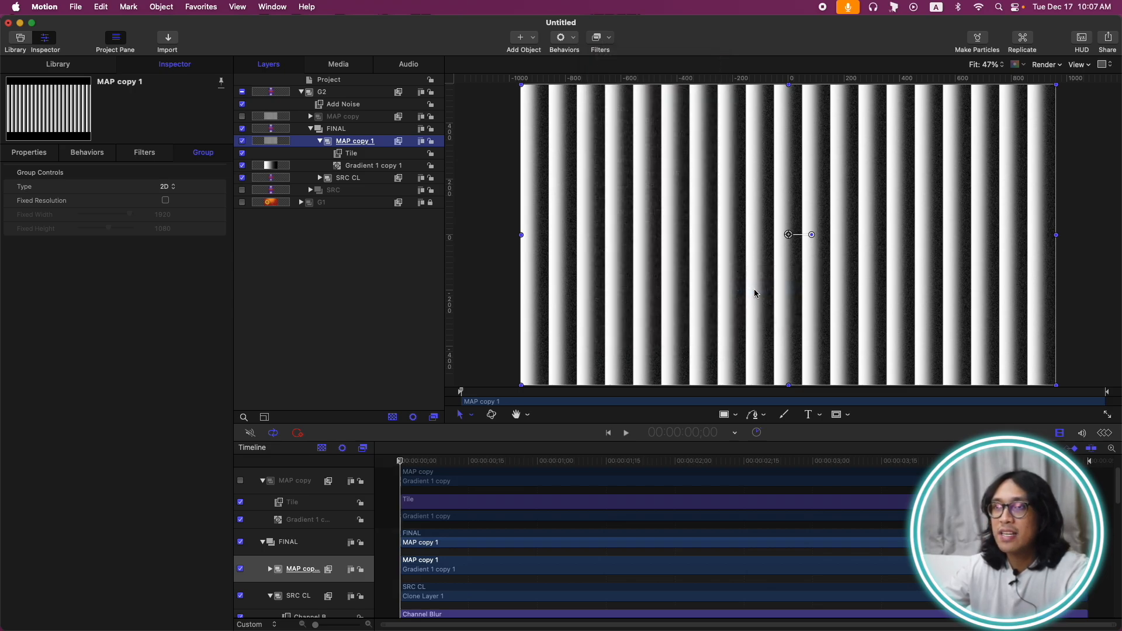
Draw a rectangle mask on the FINAL group covering roughly the right half of the canvas
{"action": "left_click", "coordinate": [335, 130]}
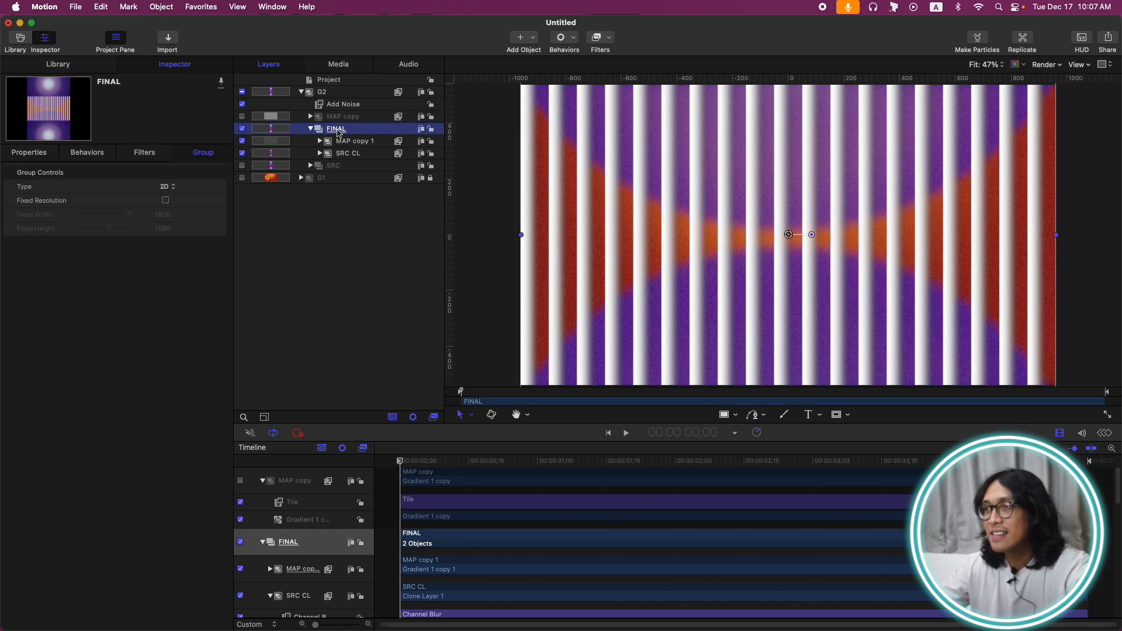
{"action": "key", "text": "super+minus"}
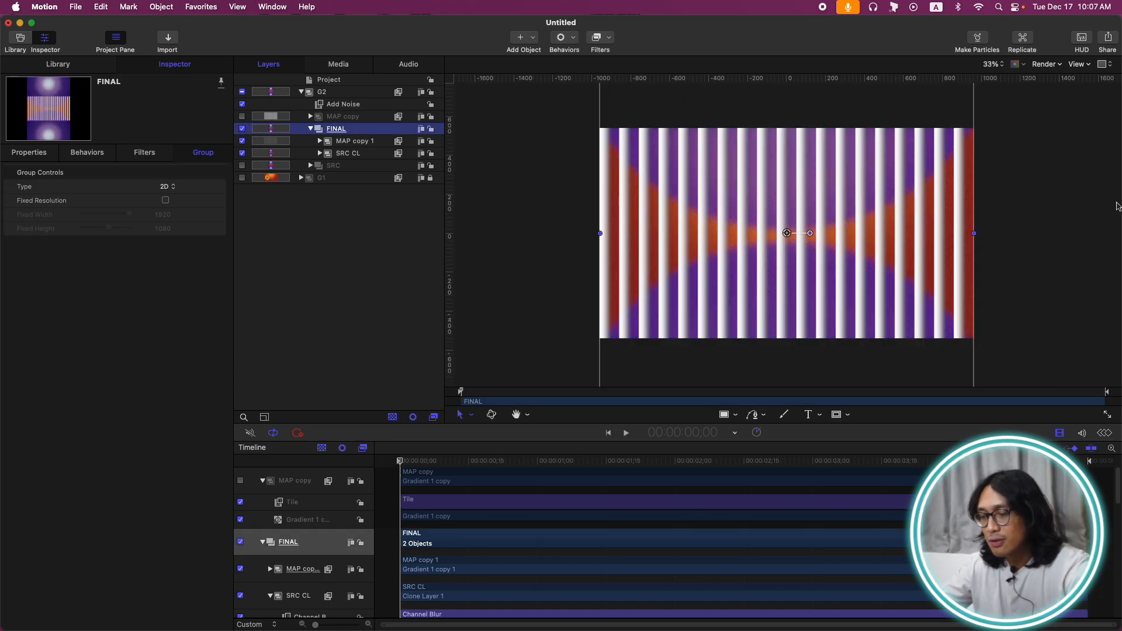
{"action": "key", "text": "alt+r"}
{"action": "left_click_drag", "start_coordinate": [777, 124], "coordinate": [988, 344]}
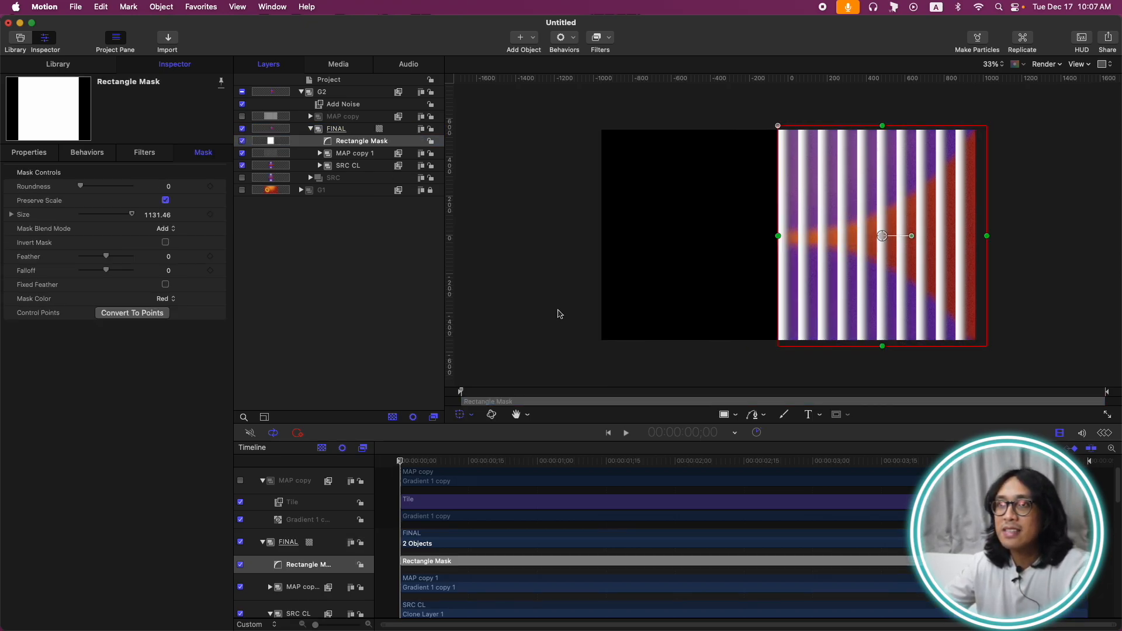
Make a clone layer of the hidden SRC group beneath FINAL and preview the animation, returning to the first frame
{"action": "left_click", "coordinate": [331, 178]}
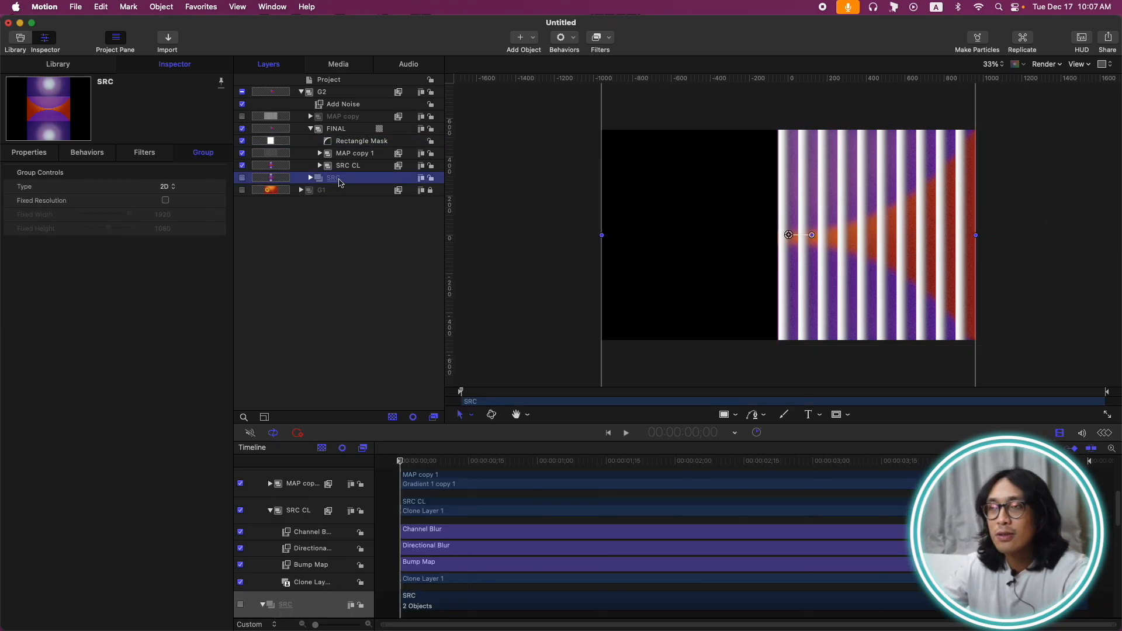
{"action": "key", "text": "k"}
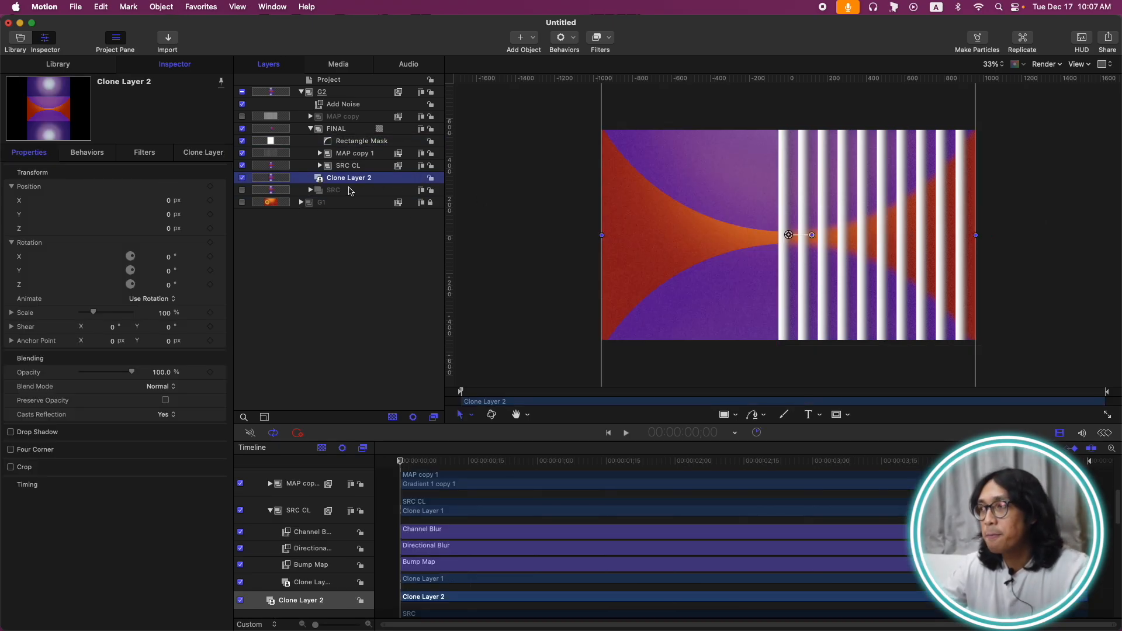
{"action": "key", "text": "shift+z"}
{"action": "left_click", "coordinate": [504, 346]}
{"action": "key", "text": "space"}
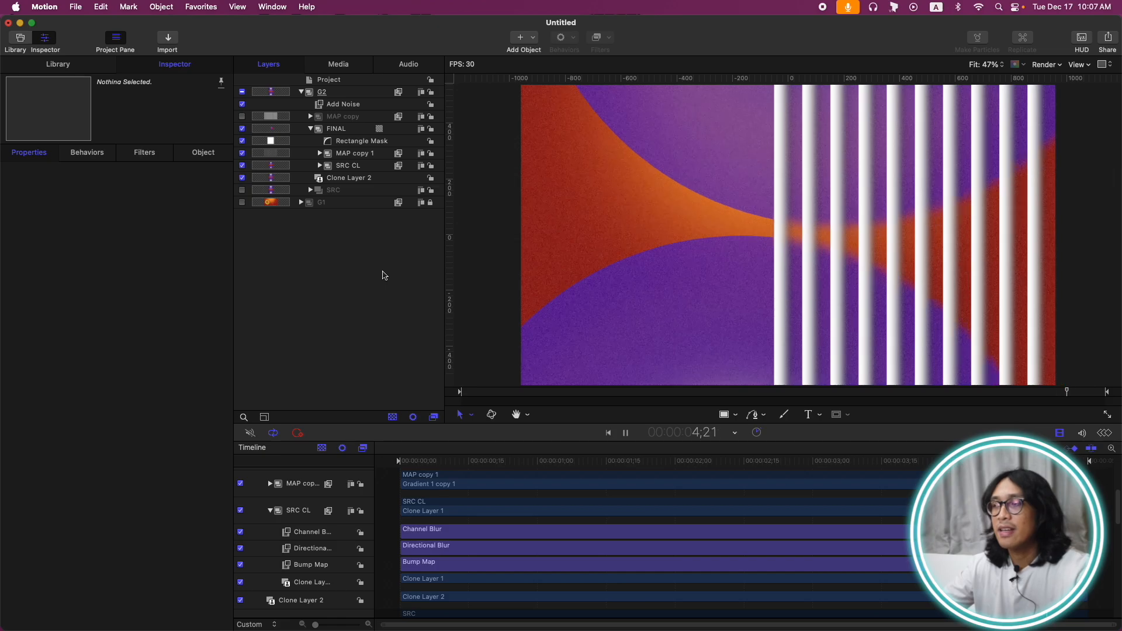
{"action": "key", "text": "space"}
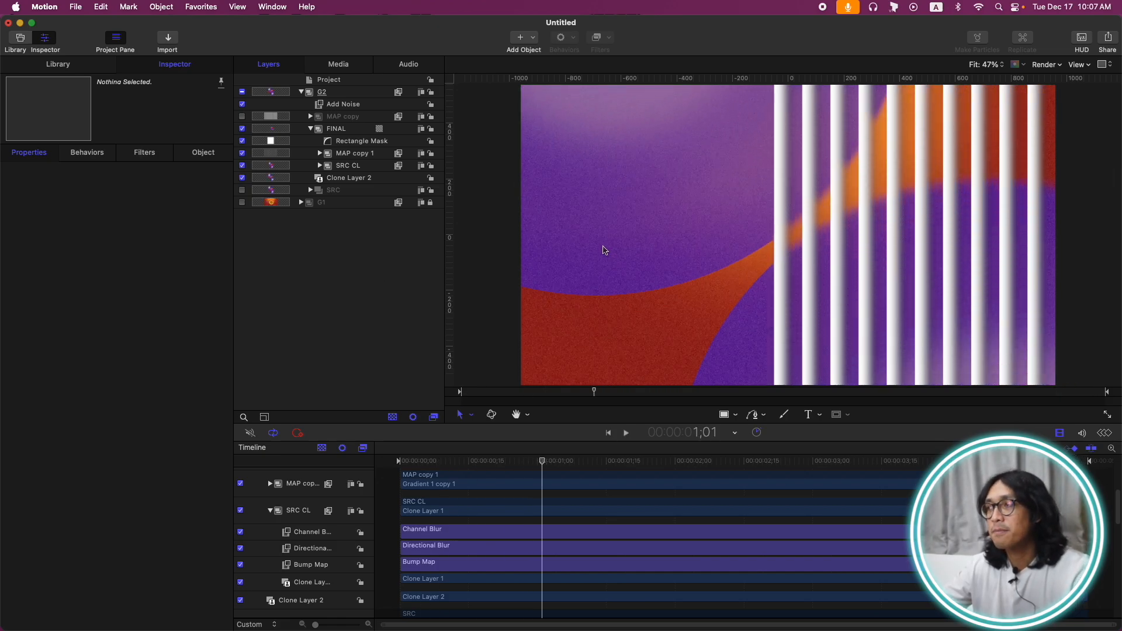
{"action": "key", "text": "Home"}
Set the Tile filter of MAP copy 1 to scale 10 and stretch 2.64
{"action": "left_click", "coordinate": [353, 156]}
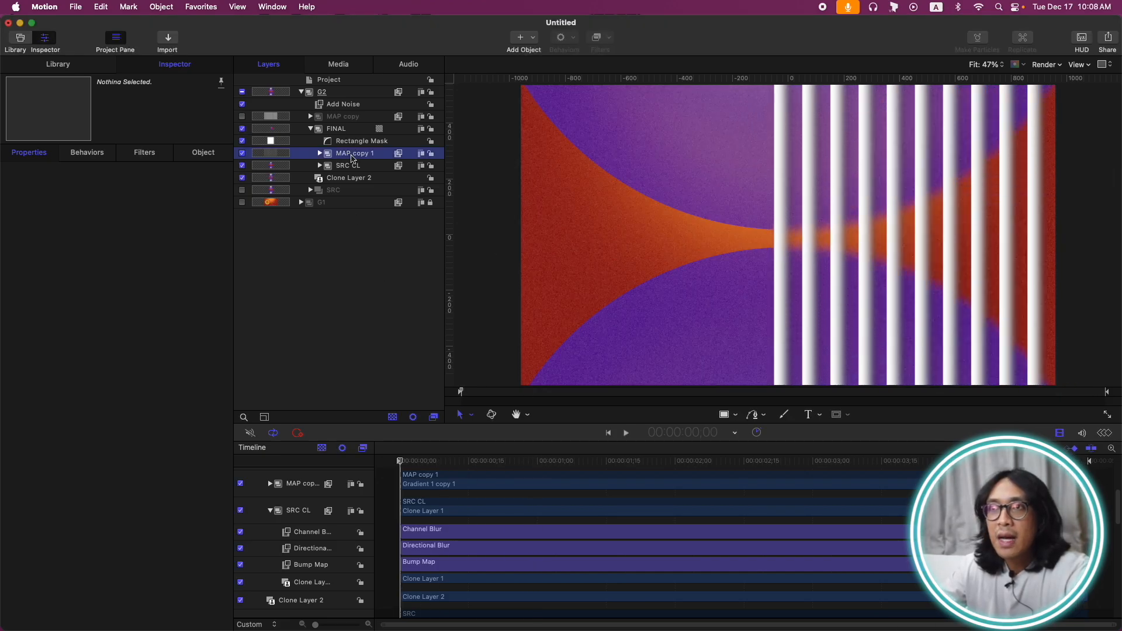
{"action": "left_click", "coordinate": [320, 154]}
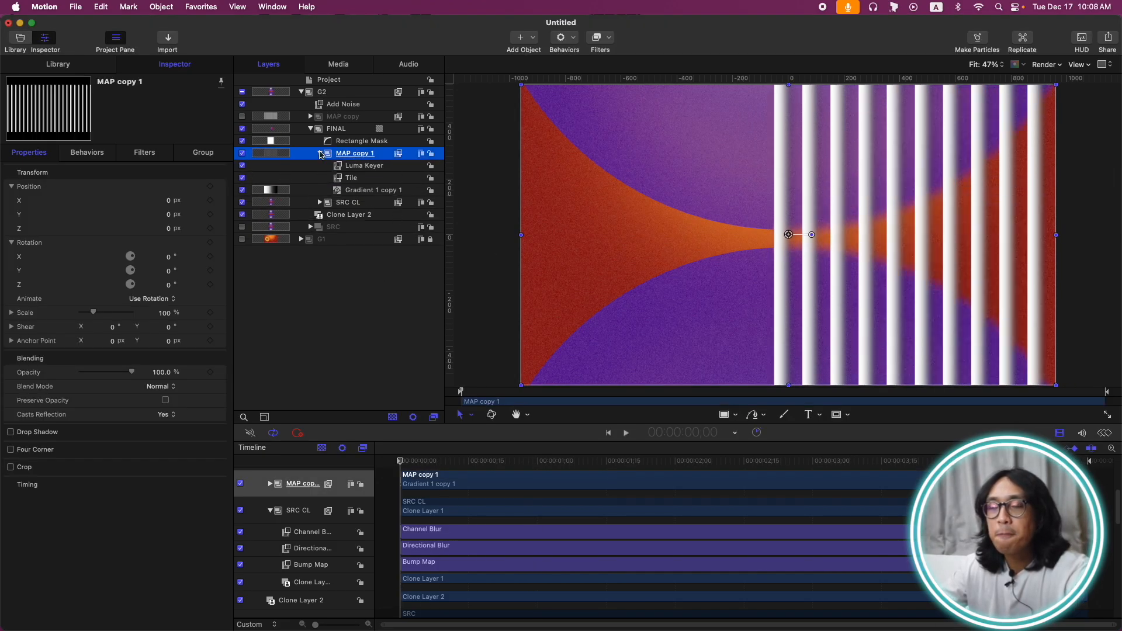
{"action": "left_click", "coordinate": [374, 192]}
{"action": "left_click", "coordinate": [361, 179]}
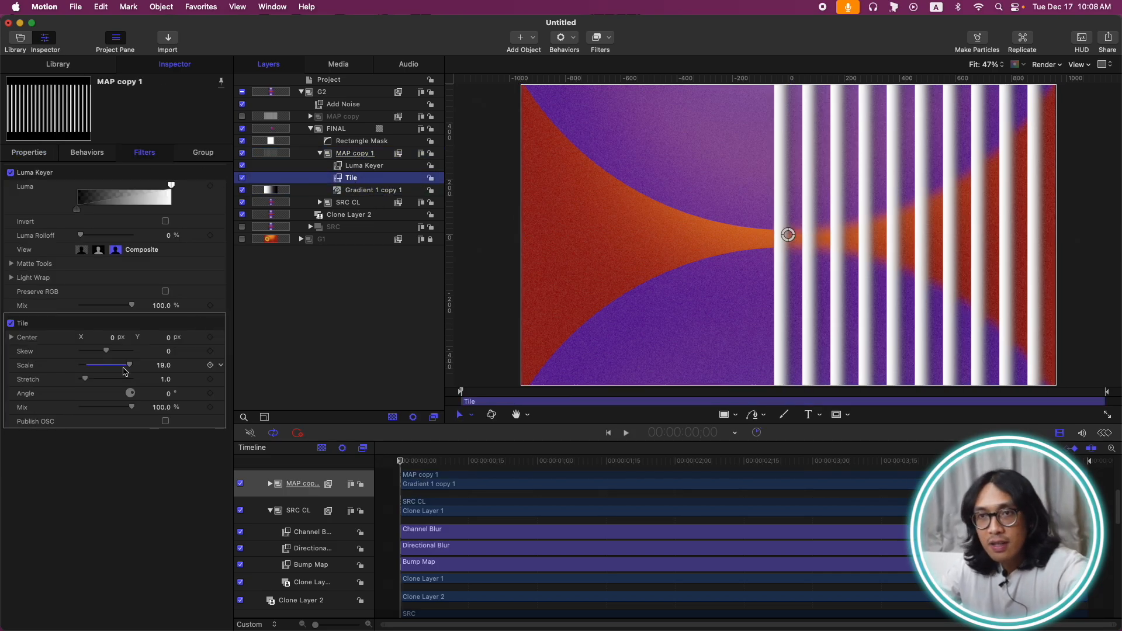
{"action": "left_click", "coordinate": [166, 366]}
{"action": "type", "text": "10"}
{"action": "key", "text": "Return"}
{"action": "left_click", "coordinate": [165, 379]}
{"action": "type", "text": "2.6"}
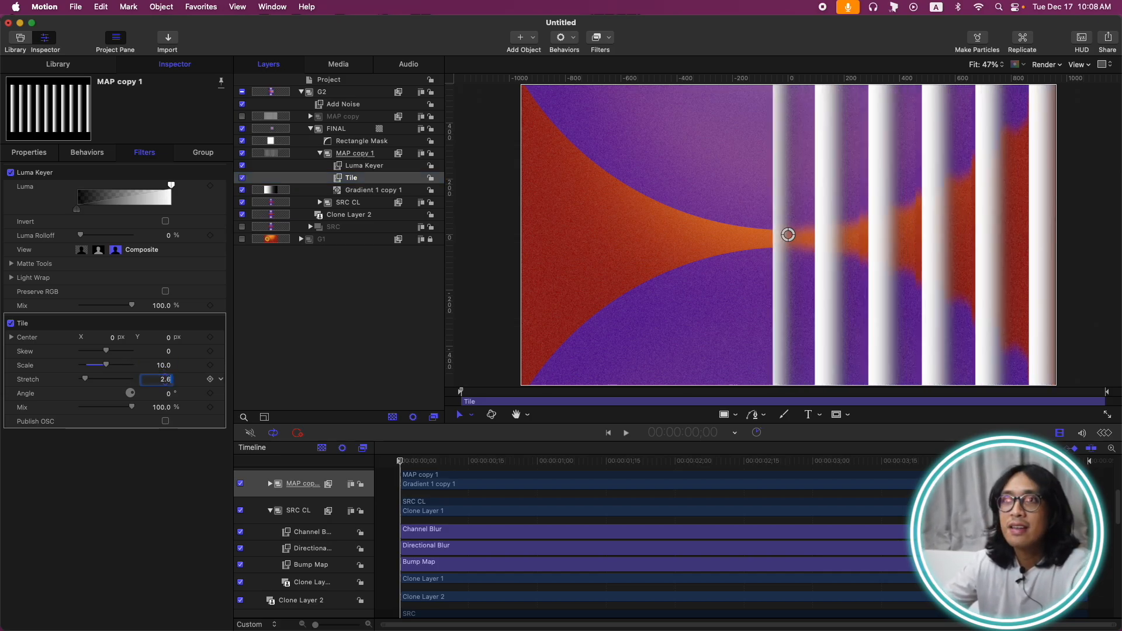
{"action": "type", "text": "4"}
{"action": "key", "text": "Return"}
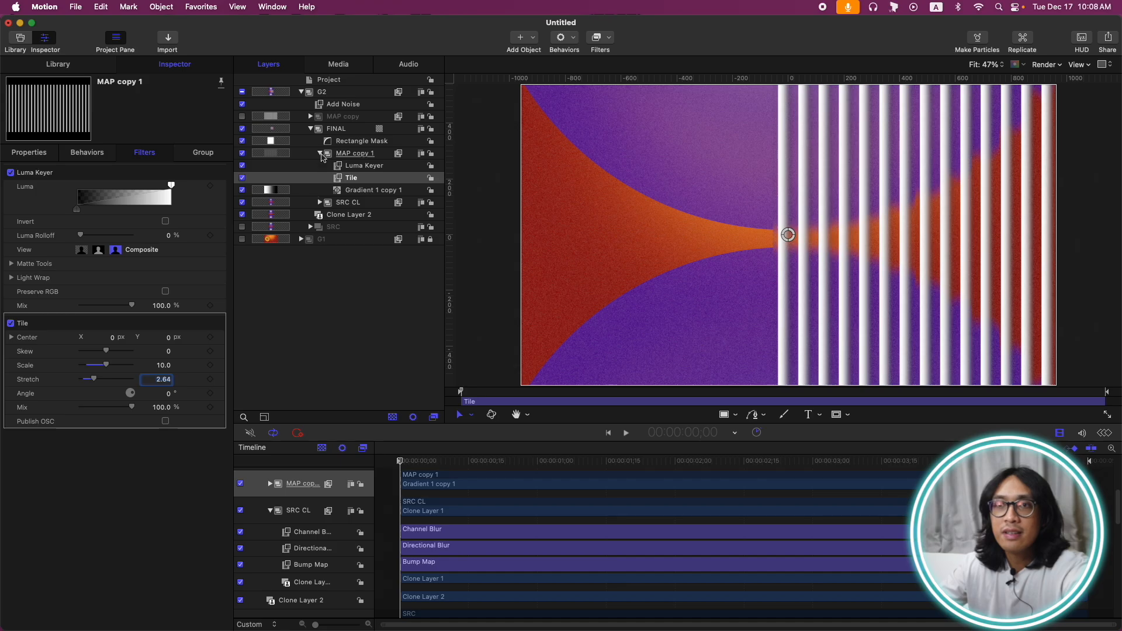
Match the Tile filter of the hidden MAP copy group by setting scale 10 and stretch 2.64
{"action": "left_click", "coordinate": [311, 116]}
{"action": "left_click", "coordinate": [342, 129]}
{"action": "left_click", "coordinate": [166, 215]}
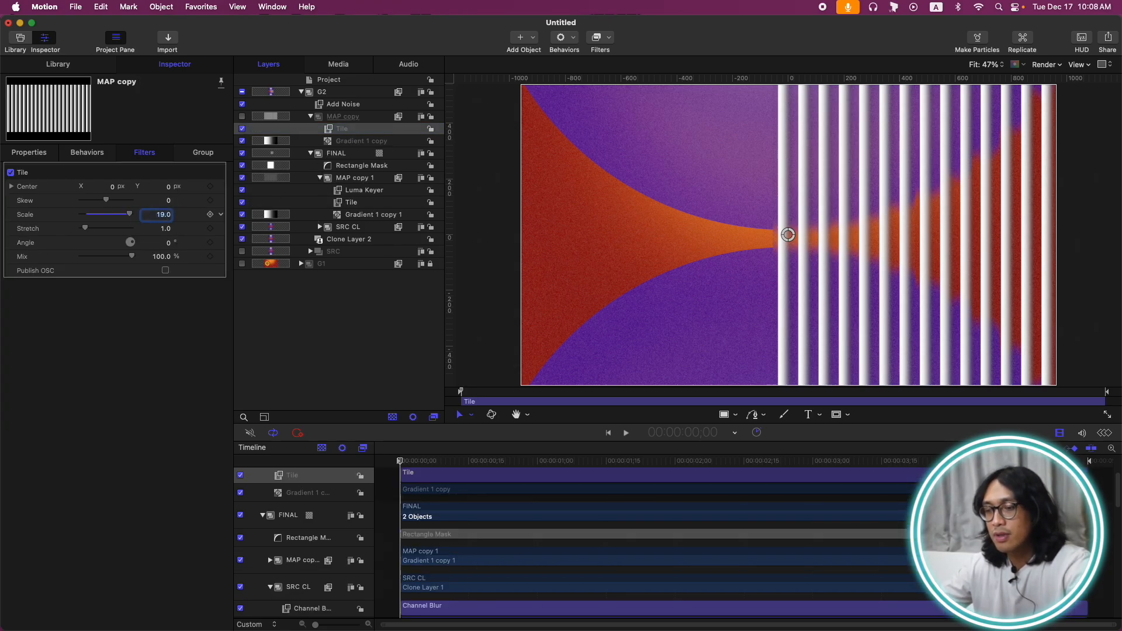
{"action": "type", "text": "10"}
{"action": "key", "text": "Return"}
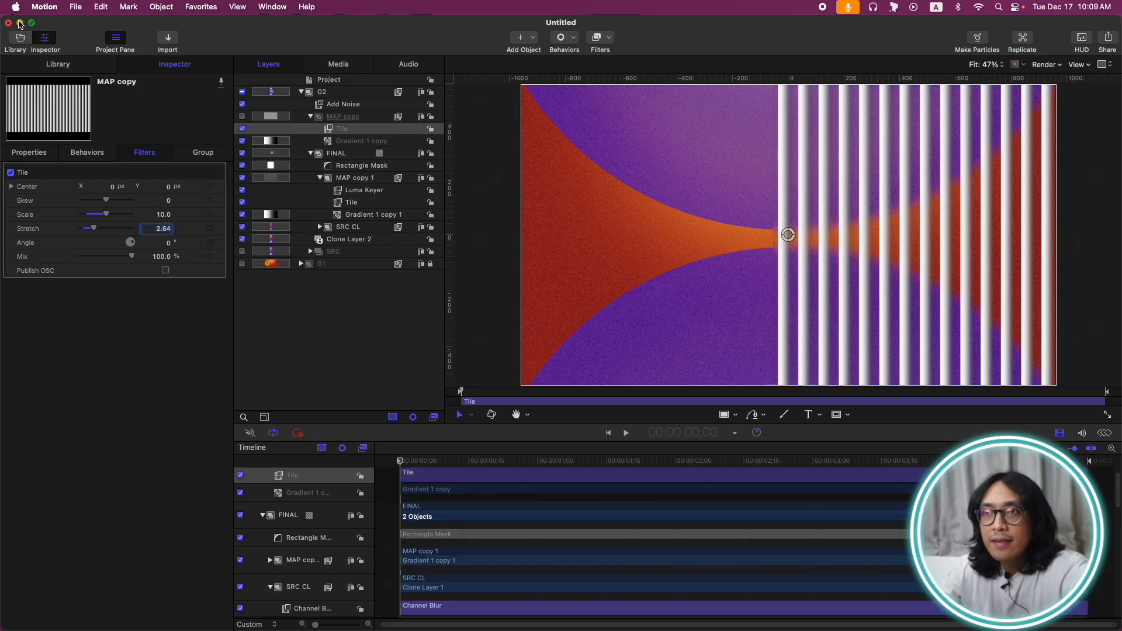
{"action": "left_click", "coordinate": [311, 116]}
Set the MAP copy 1 group to Overlay blend mode with 40% opacity
{"action": "left_click", "coordinate": [354, 154]}
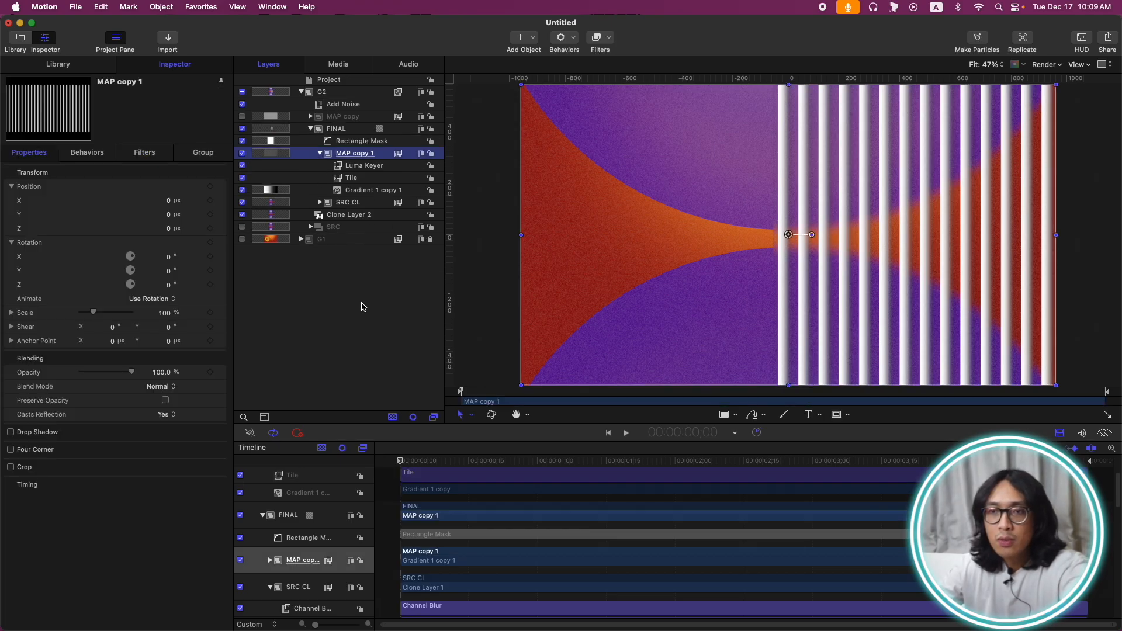
{"action": "left_click", "coordinate": [157, 388]}
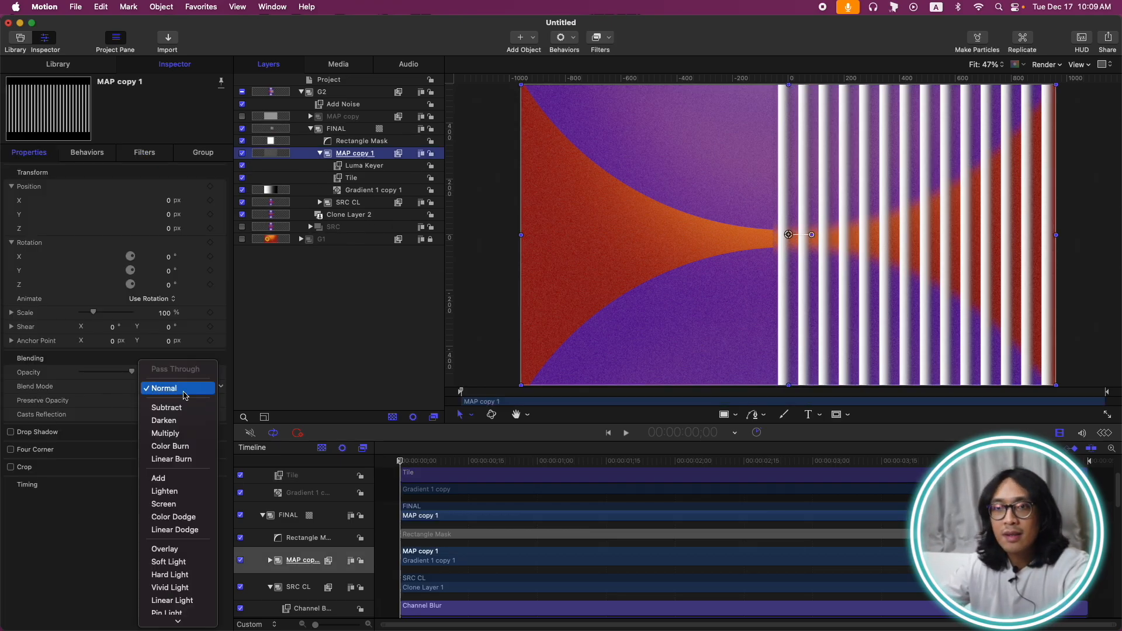
{"action": "left_click", "coordinate": [179, 552]}
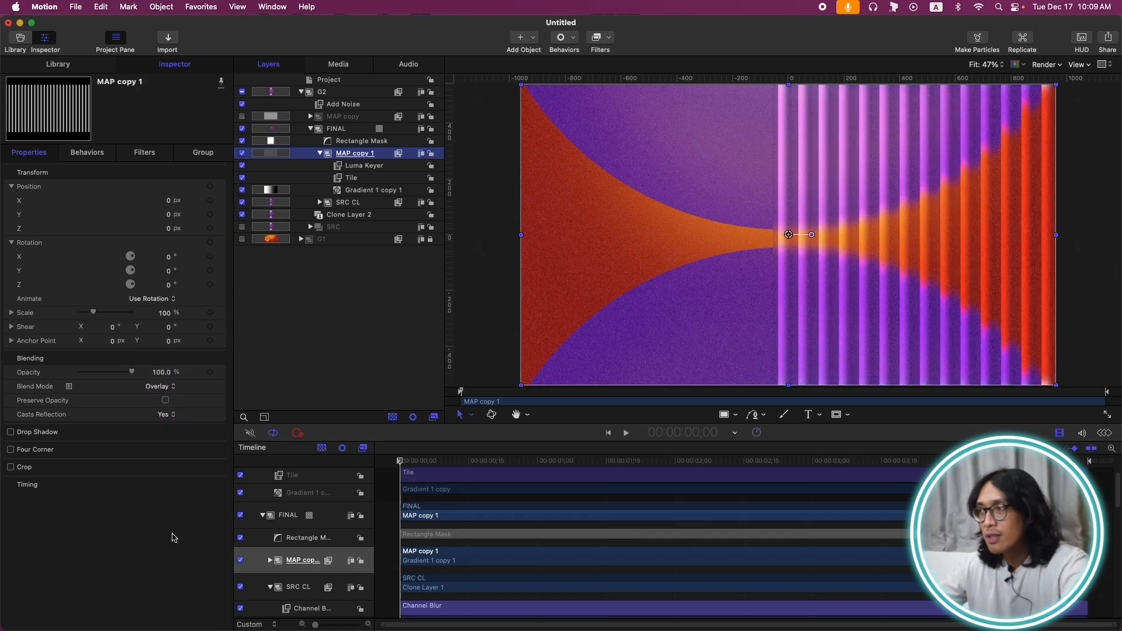
{"action": "left_click", "coordinate": [162, 372]}
{"action": "type", "text": "40"}
{"action": "key", "text": "Return"}
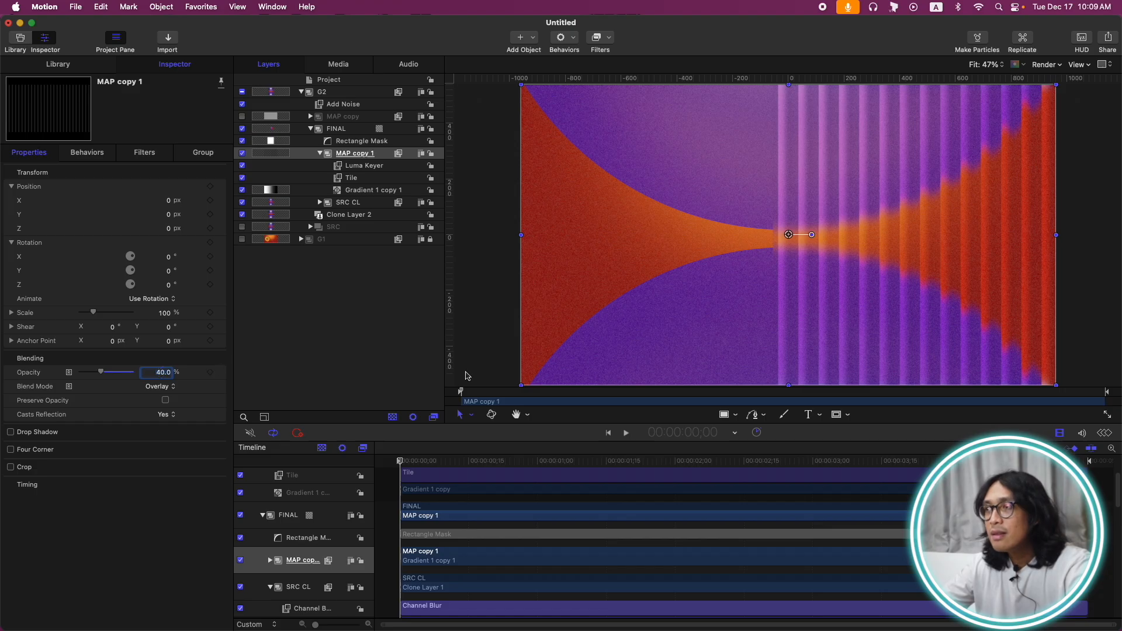
Try shifting the FINAL group's Rectangle Mask horizontally to an X position of 498.35 px
{"action": "left_click", "coordinate": [362, 141]}
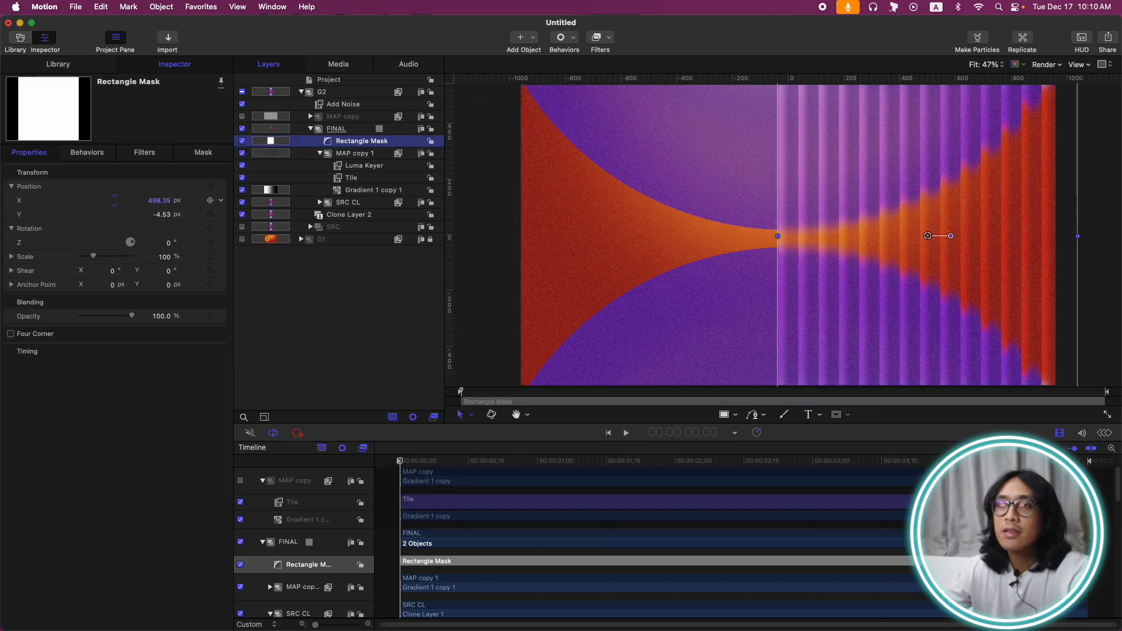
{"action": "left_click", "coordinate": [362, 327]}
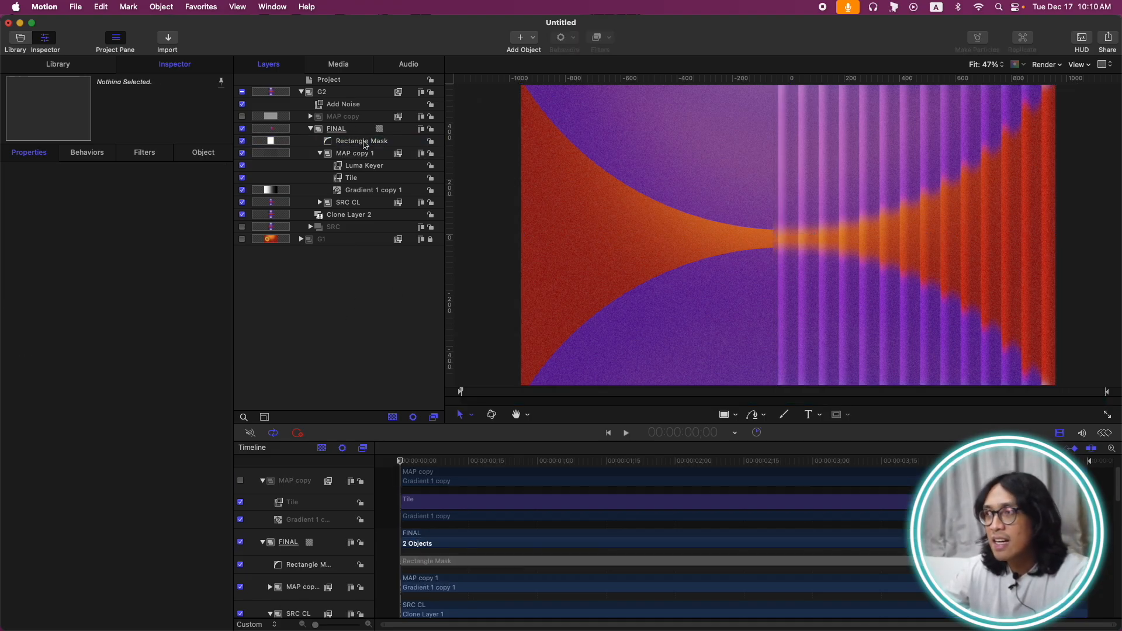
Nudge the FINAL group's Rectangle Mask slightly in the positive X direction and play back the animation
{"action": "left_click", "coordinate": [363, 142]}
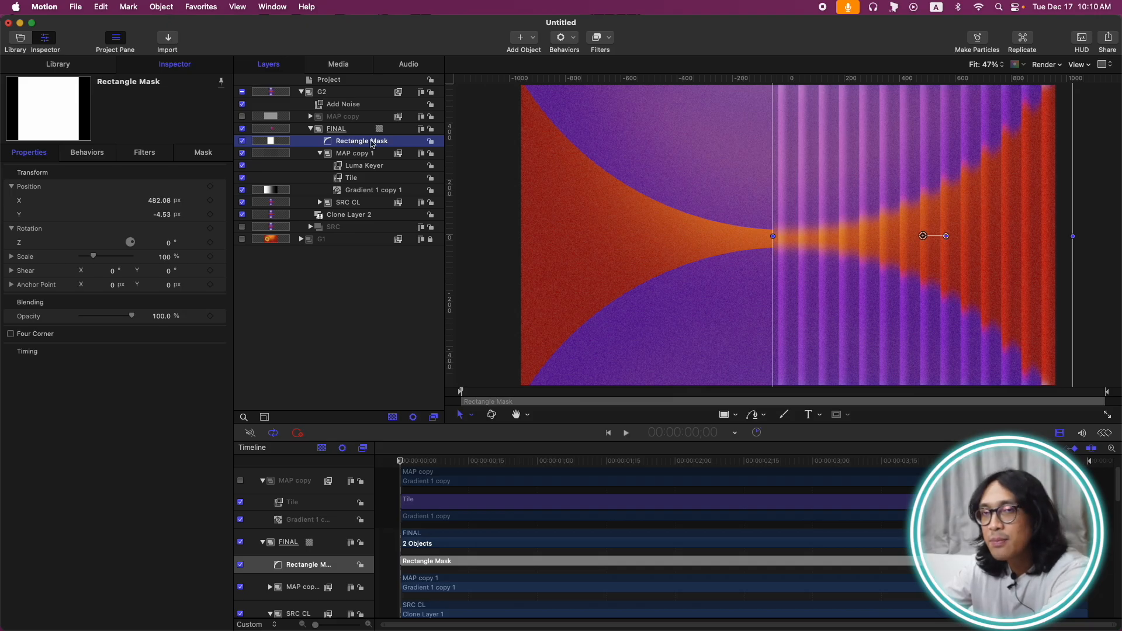
{"action": "left_click_drag", "start_coordinate": [162, 204], "coordinate": [173, 204]}
{"action": "left_click", "coordinate": [376, 349]}
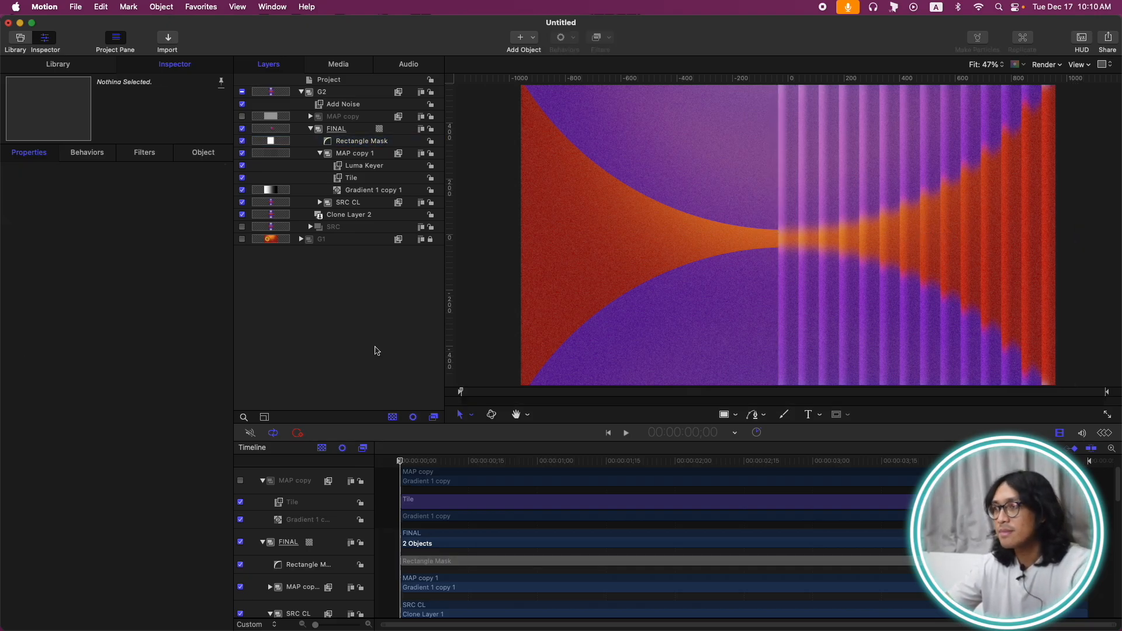
{"action": "key", "text": "space"}
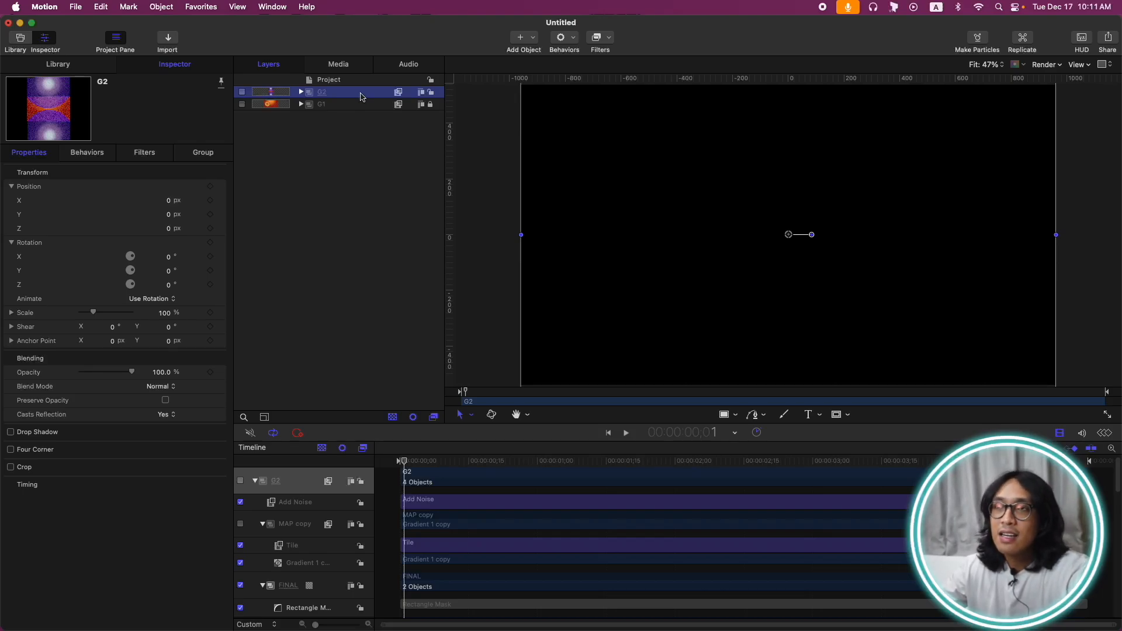
Lock the hidden G2 group and add a new group containing a Gradient generator
{"action": "left_click", "coordinate": [430, 93]}
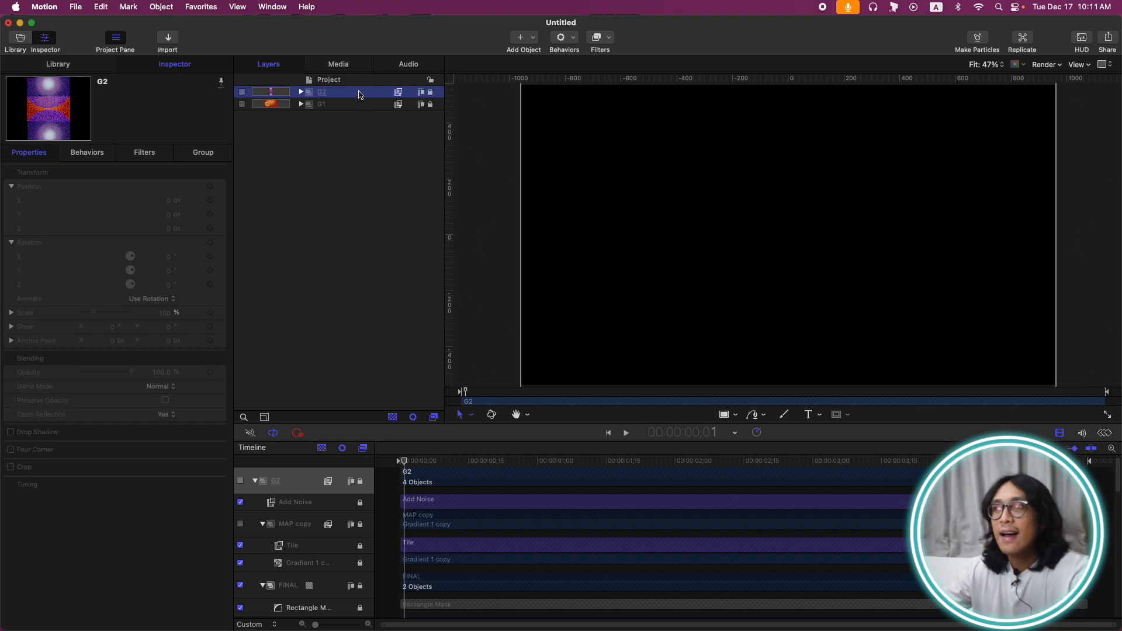
{"action": "key", "text": "super+shift+n"}
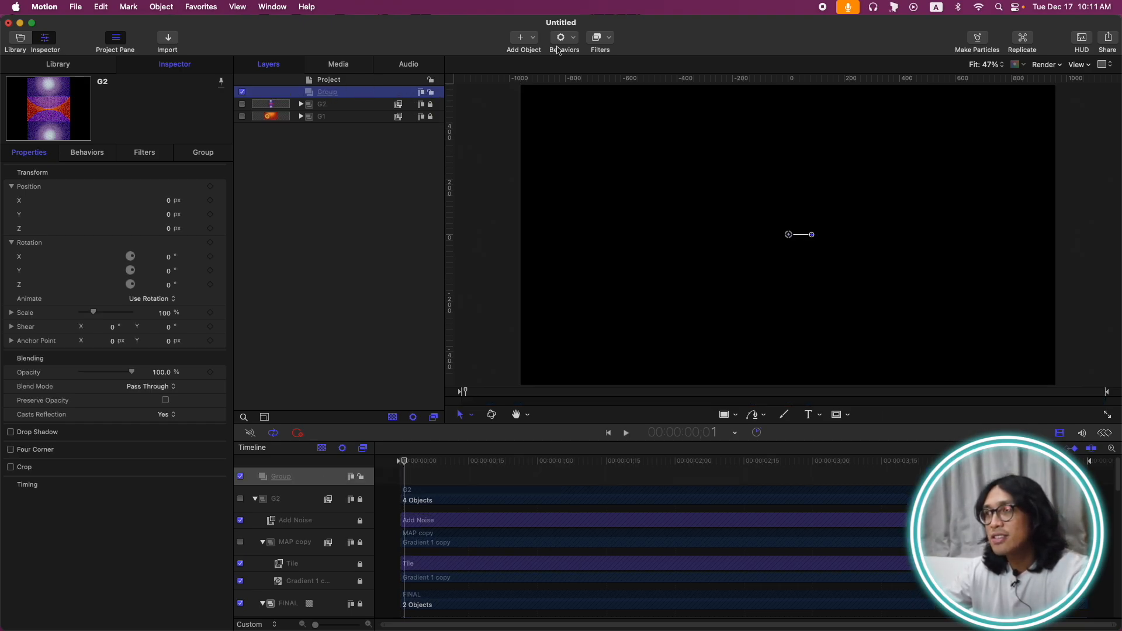
{"action": "left_click", "coordinate": [530, 38]}
{"action": "mouse_move", "coordinate": [565, 169]}
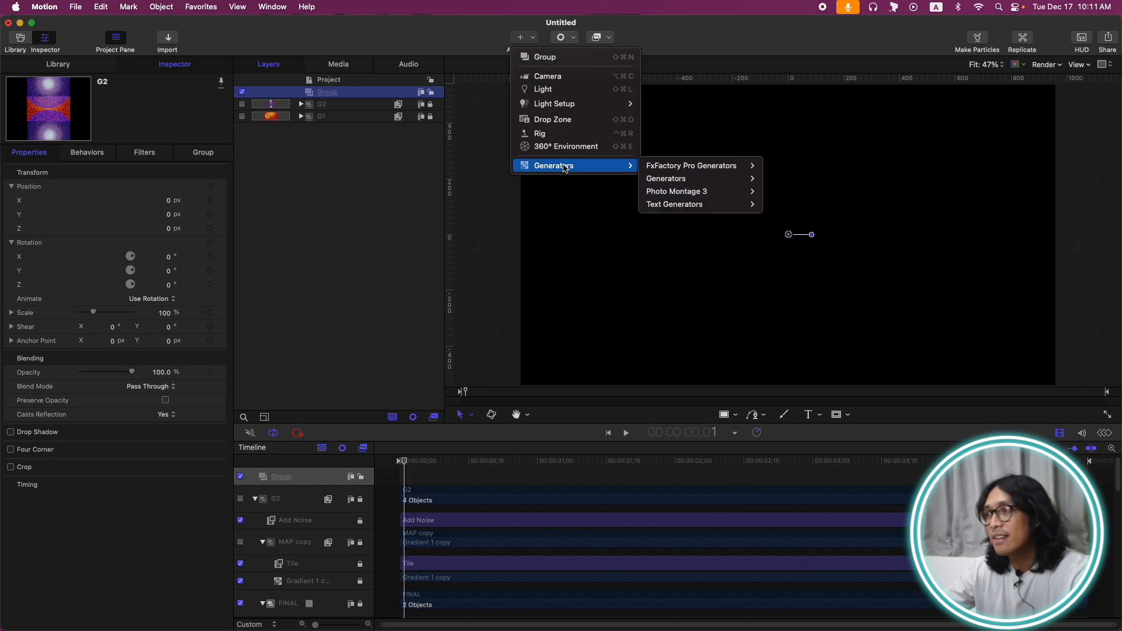
{"action": "mouse_move", "coordinate": [709, 181]}
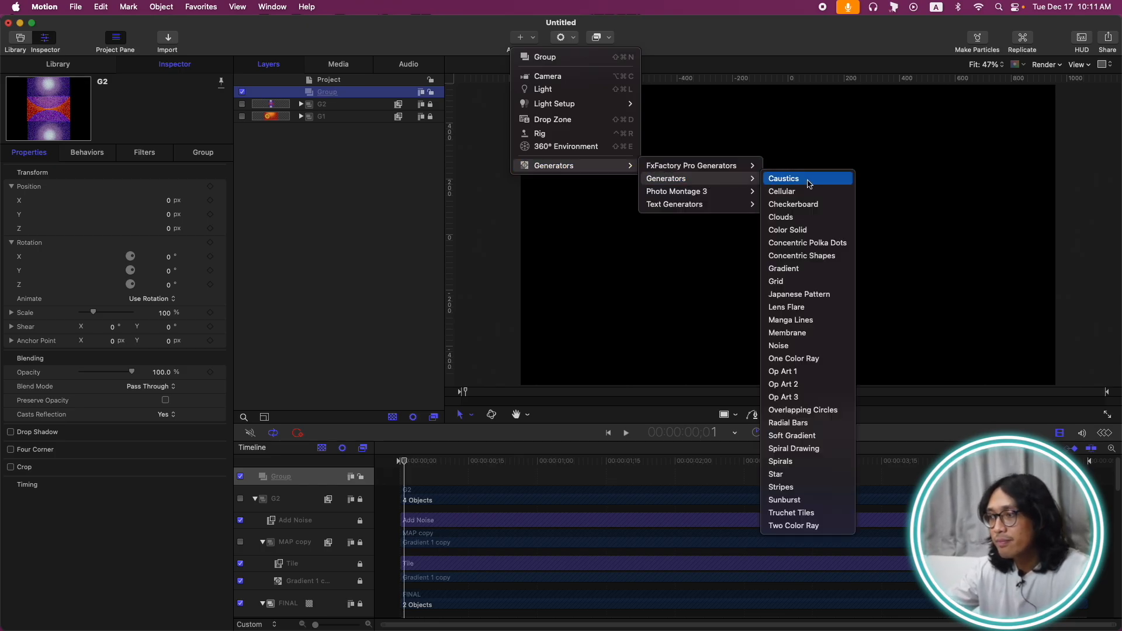
{"action": "left_click", "coordinate": [782, 270]}
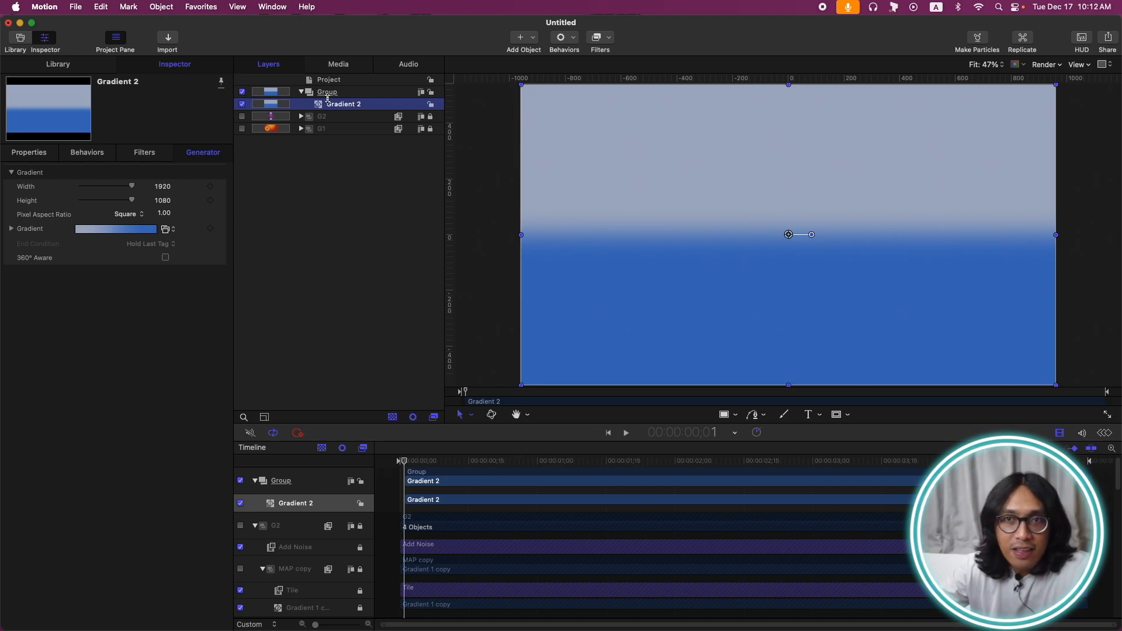
Apply the Dawn Purple gradient preset to the Gradient 2 generator
{"action": "left_click", "coordinate": [47, 67]}
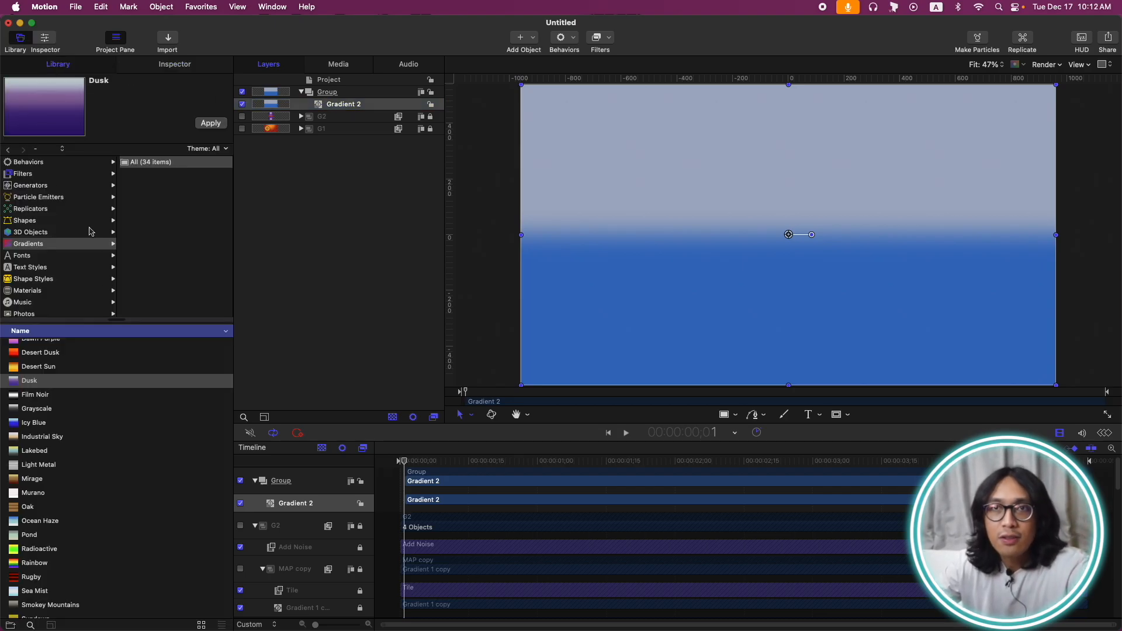
{"action": "scroll", "coordinate": [62, 384], "scroll_direction": "up", "scroll_amount": 3}
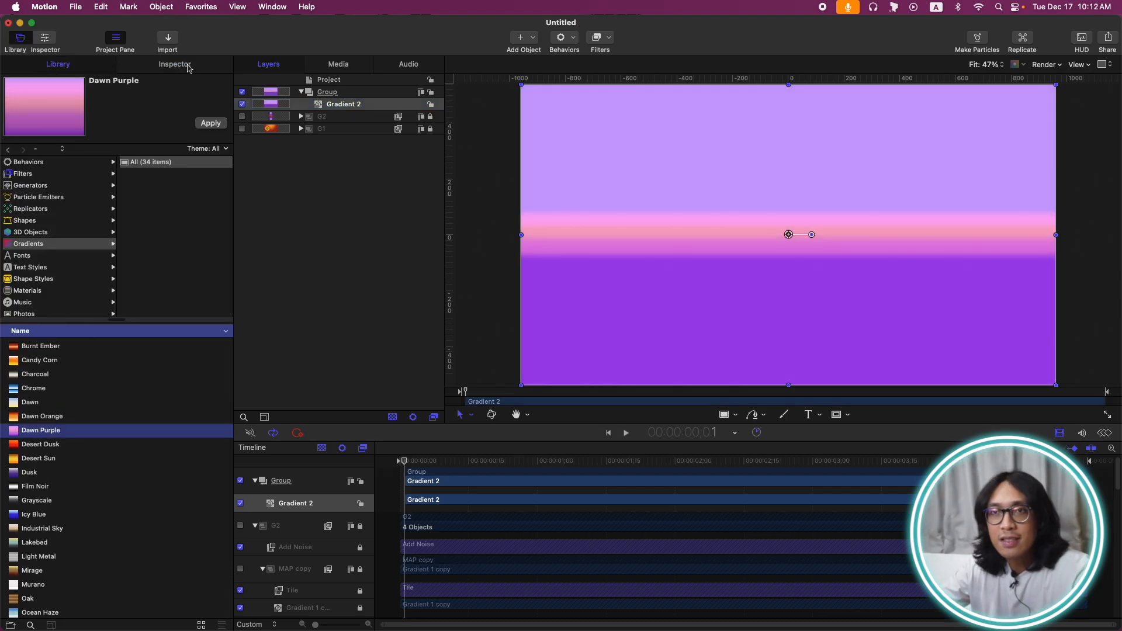
{"action": "left_click", "coordinate": [175, 64]}
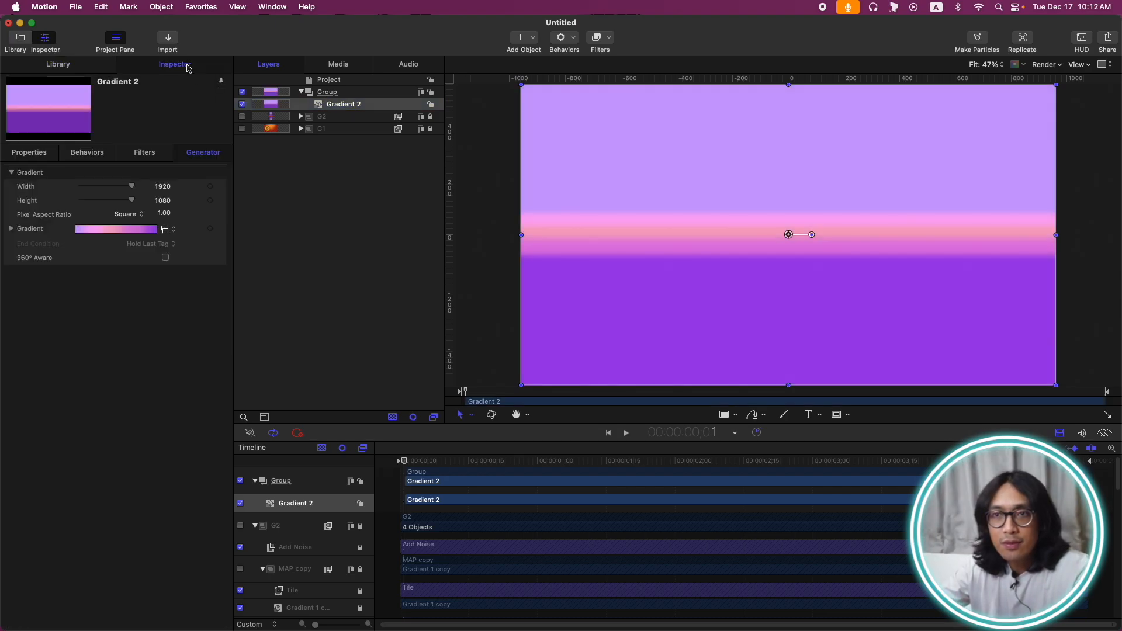
Make Gradient 2 a two-stop purple Radial gradient starting at X -961.8, Y 533.1 and ending at X 969.4, Y -551.9 px
{"action": "left_click", "coordinate": [11, 229]}
{"action": "left_click", "coordinate": [164, 406]}
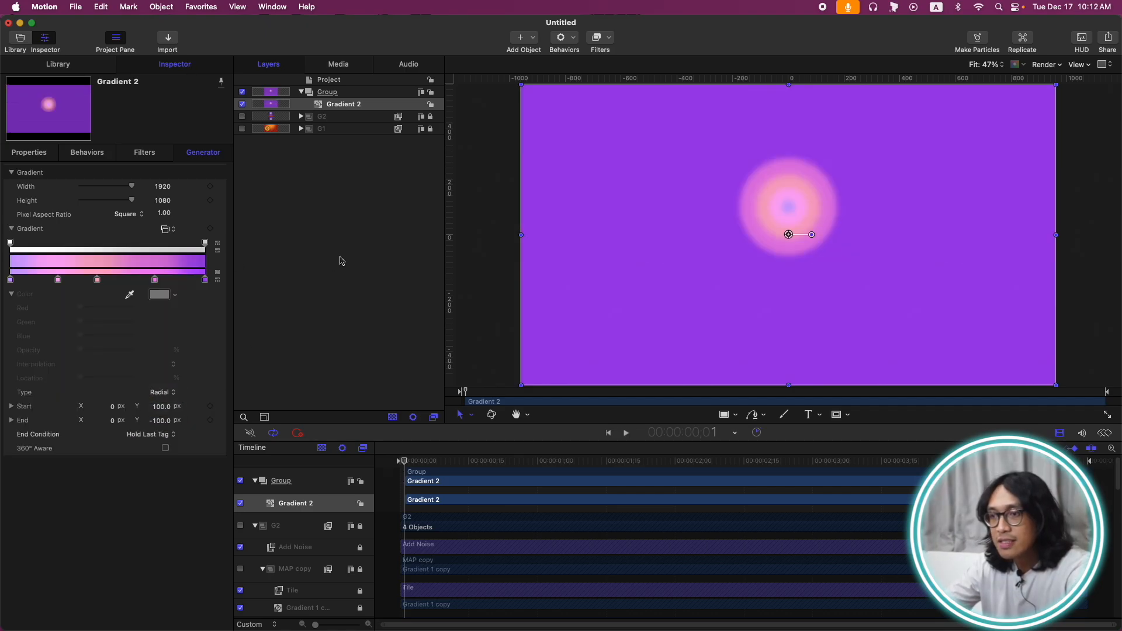
{"action": "key", "text": "super+minus"}
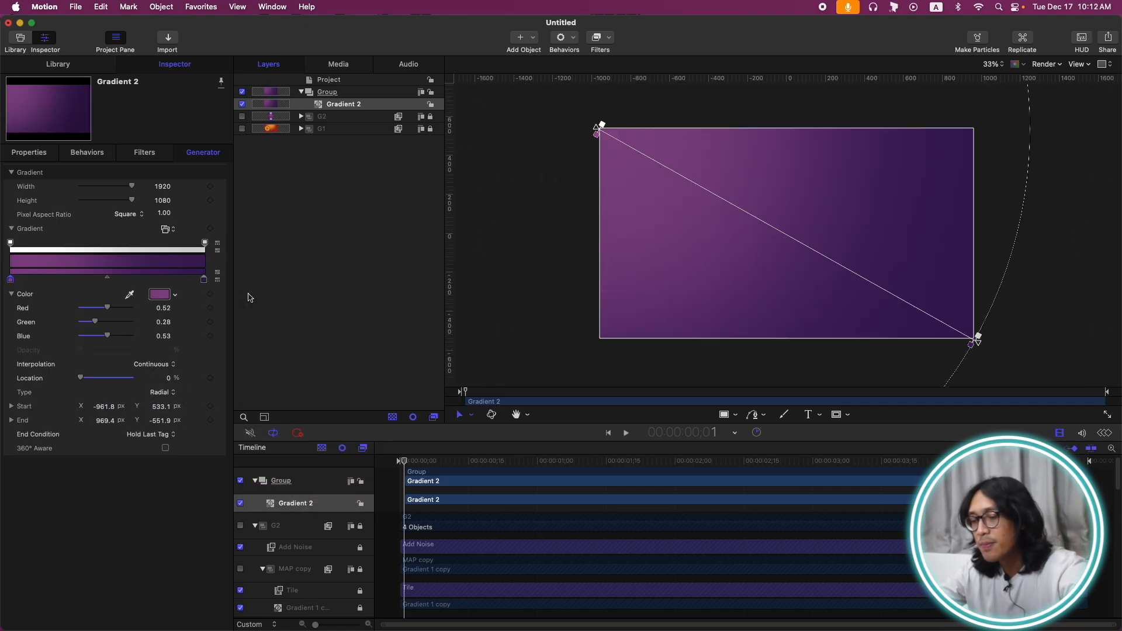
Rename the gradient's group as BG, collapse it and hide it
{"action": "double_click", "coordinate": [328, 91]}
{"action": "type", "text": "BG"}
{"action": "key", "text": "Return"}
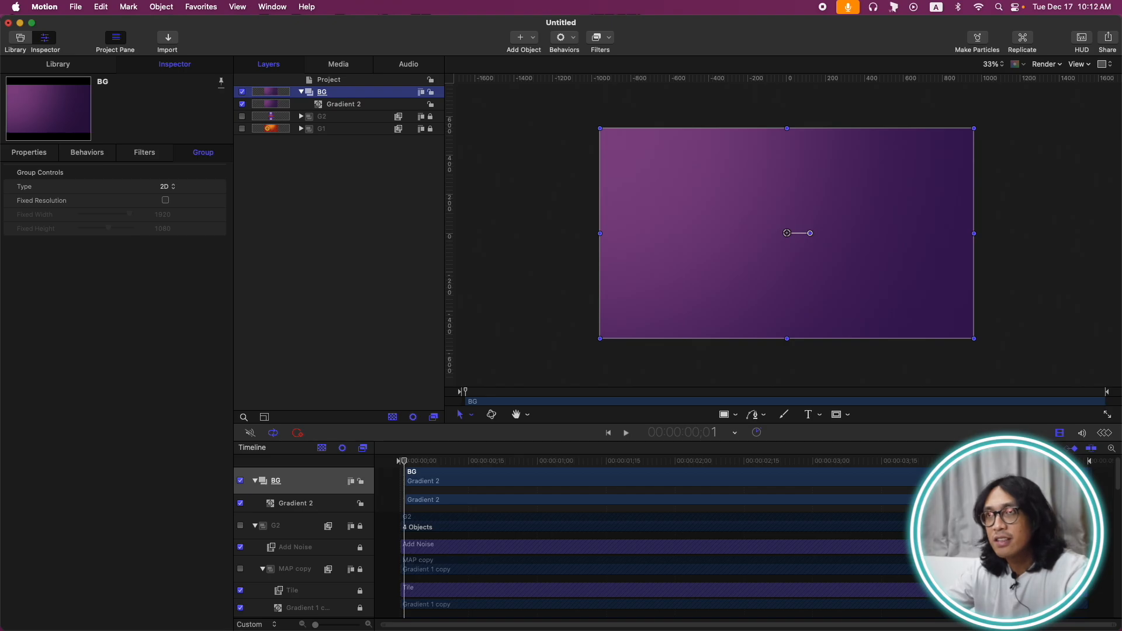
{"action": "left_click", "coordinate": [300, 94]}
{"action": "key", "text": "ctrl+t"}
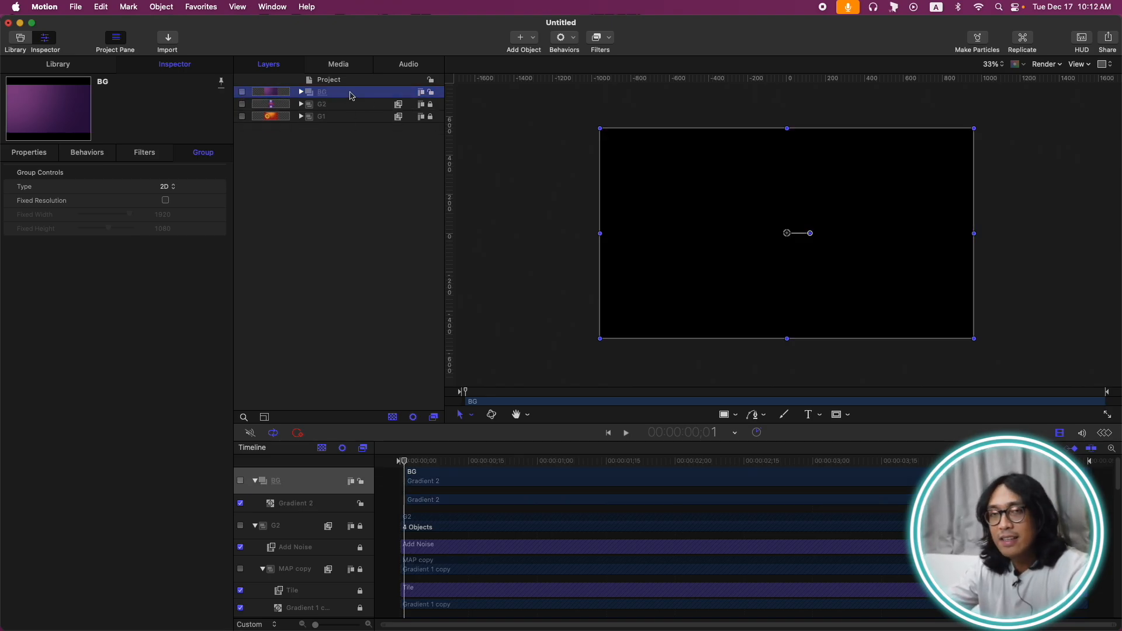
Draw a white circle about 300 px wide in the canvas's left half and rename its group as BALLS
{"action": "left_click", "coordinate": [519, 243]}
{"action": "key", "text": "shift+z"}
{"action": "key", "text": "c"}
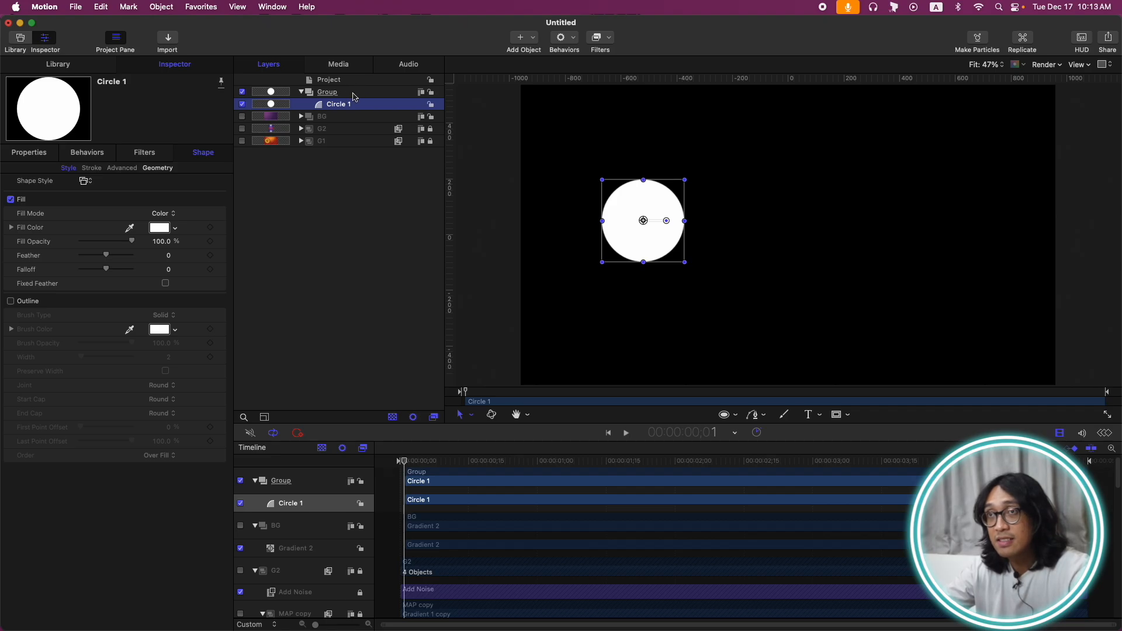
{"action": "double_click", "coordinate": [353, 93]}
{"action": "type", "text": "BALLS"}
{"action": "key", "text": "Return"}
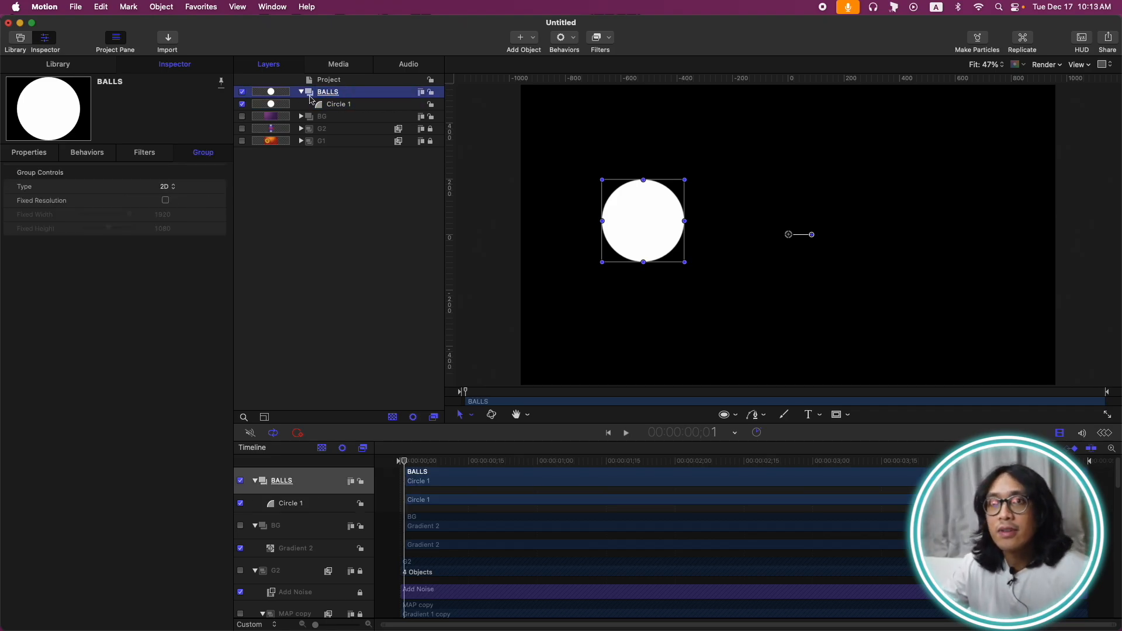
Fill Circle 1 with the Candy Corn gradient preset
{"action": "left_click", "coordinate": [335, 105]}
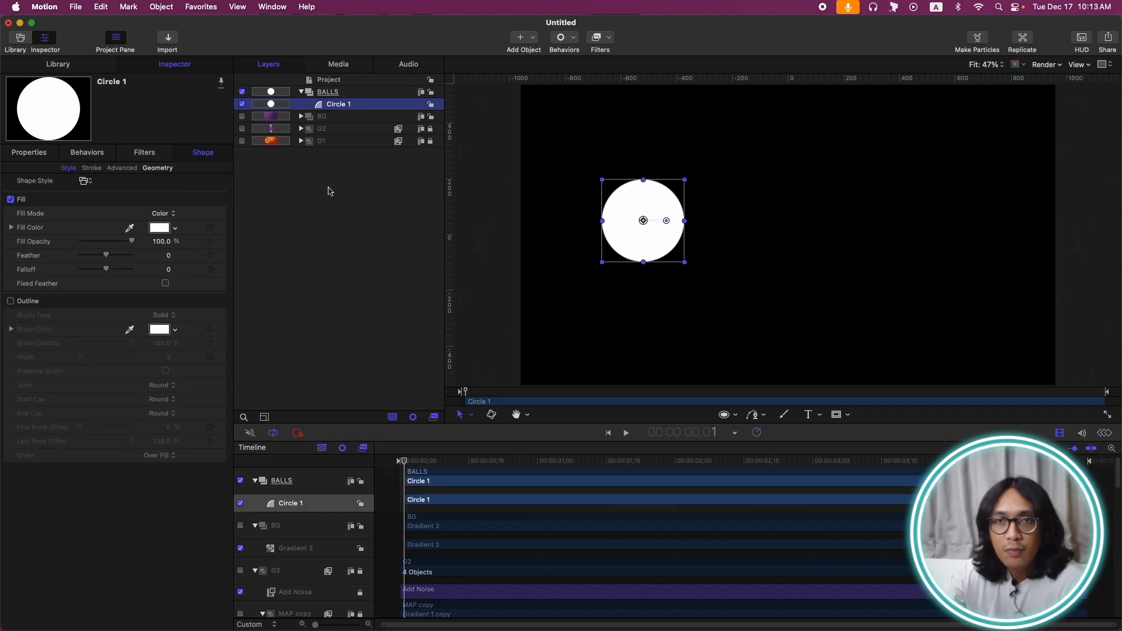
{"action": "left_click", "coordinate": [63, 68]}
{"action": "left_click", "coordinate": [40, 361]}
{"action": "left_click", "coordinate": [225, 123]}
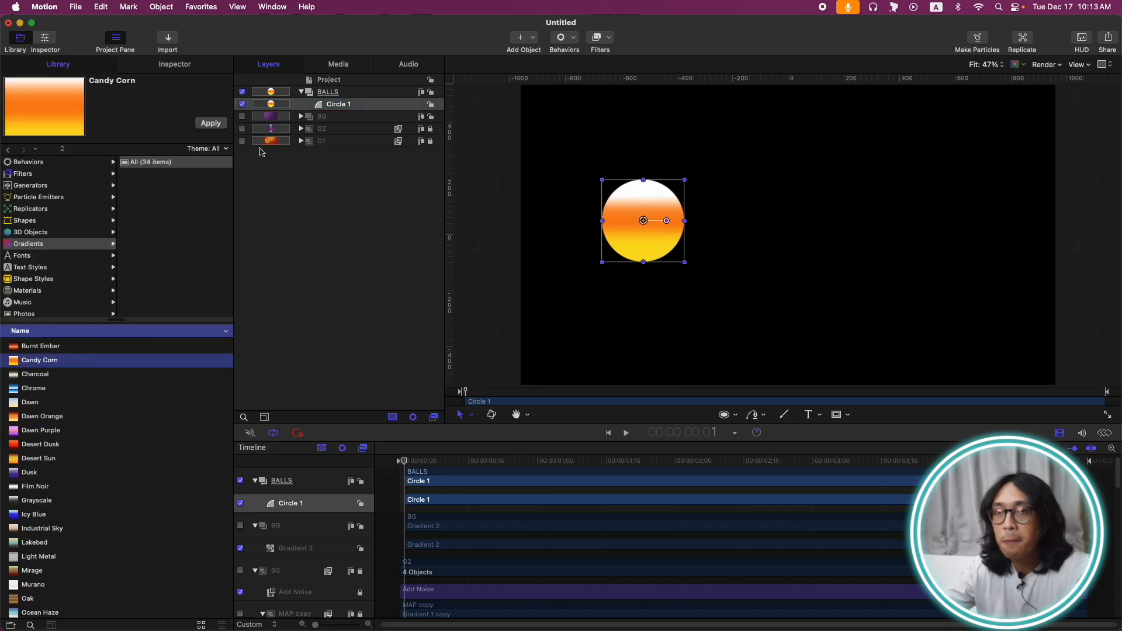
Make Circle 1's gradient Radial, running from an orange centre to a yellow rim with the white removed
{"action": "left_click", "coordinate": [472, 416]}
{"action": "left_click", "coordinate": [494, 587]}
{"action": "left_click", "coordinate": [175, 65]}
{"action": "left_click", "coordinate": [162, 391]}
{"action": "left_click", "coordinate": [162, 402]}
{"action": "left_click_drag", "start_coordinate": [643, 249], "coordinate": [641, 264]}
{"action": "left_click_drag", "start_coordinate": [637, 193], "coordinate": [602, 182]}
{"action": "mouse_move", "coordinate": [638, 228]}
{"action": "left_mouse_down"}
{"action": "mouse_move", "coordinate": [640, 194]}
{"action": "mouse_move", "coordinate": [643, 222]}
{"action": "left_mouse_up"}
Duplicate Circle 1 and give the copy the Icy Blue gradient, removing its light colour stop
{"action": "key", "text": "super+d"}
{"action": "left_click", "coordinate": [71, 66]}
{"action": "left_click", "coordinate": [52, 514]}
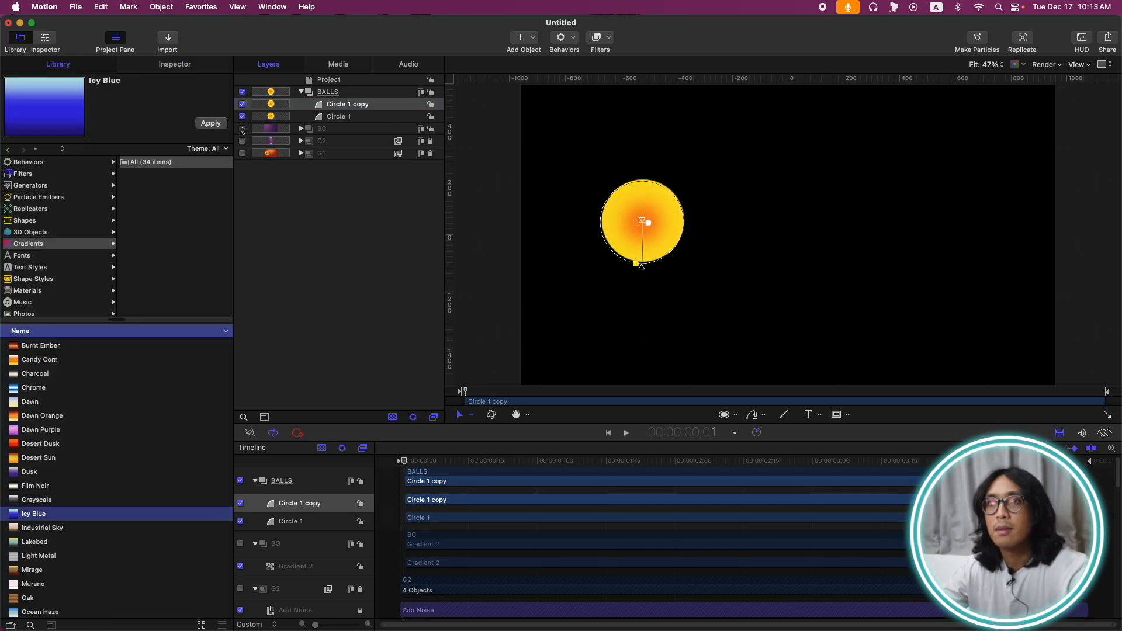
{"action": "left_click", "coordinate": [211, 123]}
{"action": "left_click", "coordinate": [183, 63]}
{"action": "left_click_drag", "start_coordinate": [10, 279], "coordinate": [29, 327]}
{"action": "left_click_drag", "start_coordinate": [114, 278], "coordinate": [10, 279]}
Duplicate the blue circle and give the copy a teal-to-grey gradient preset with adjusted colour stops
{"action": "key", "text": "super+d"}
{"action": "left_click", "coordinate": [64, 64]}
{"action": "left_click", "coordinate": [55, 484]}
{"action": "left_click", "coordinate": [210, 123]}
{"action": "left_click", "coordinate": [178, 64]}
{"action": "left_click_drag", "start_coordinate": [100, 279], "coordinate": [10, 278]}
Duplicate the teal-grey circle and apply the Sundown gradient preset to the copy
{"action": "left_click", "coordinate": [62, 64]}
{"action": "scroll", "coordinate": [37, 543], "scroll_direction": "down", "scroll_amount": 5}
{"action": "key", "text": "super+d"}
{"action": "left_click", "coordinate": [41, 582]}
{"action": "left_click", "coordinate": [214, 123]}
Duplicate the Sundown circle and apply the Atlantic Blue gradient preset to the copy
{"action": "key", "text": "super+d"}
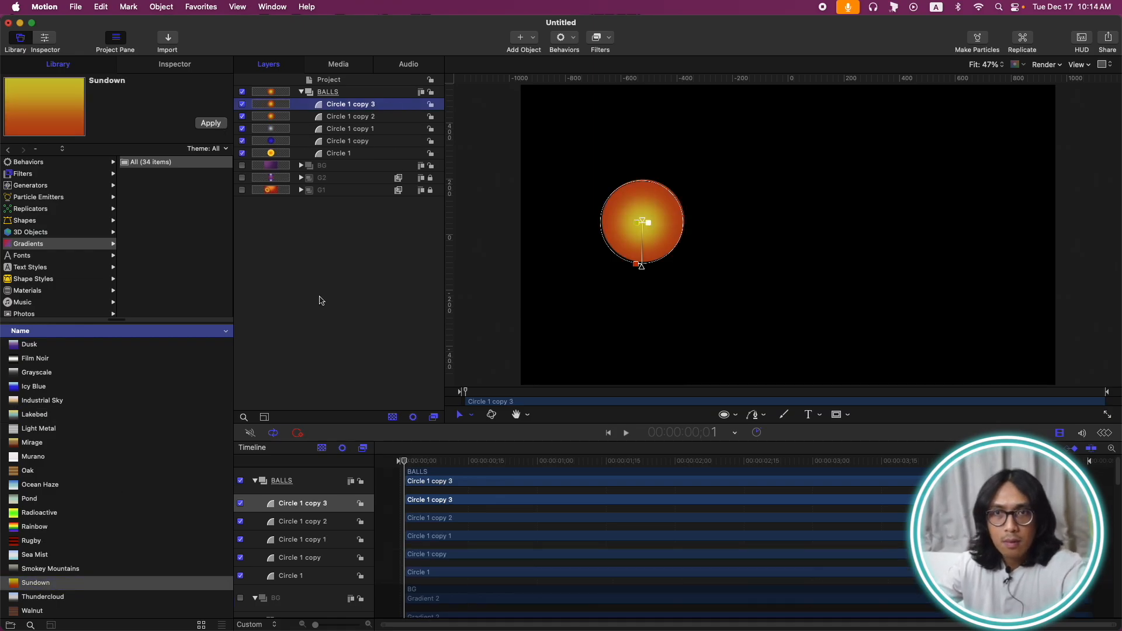
{"action": "scroll", "coordinate": [67, 390], "scroll_direction": "up", "scroll_amount": 5}
{"action": "left_click", "coordinate": [41, 345]}
{"action": "left_click", "coordinate": [211, 122]}
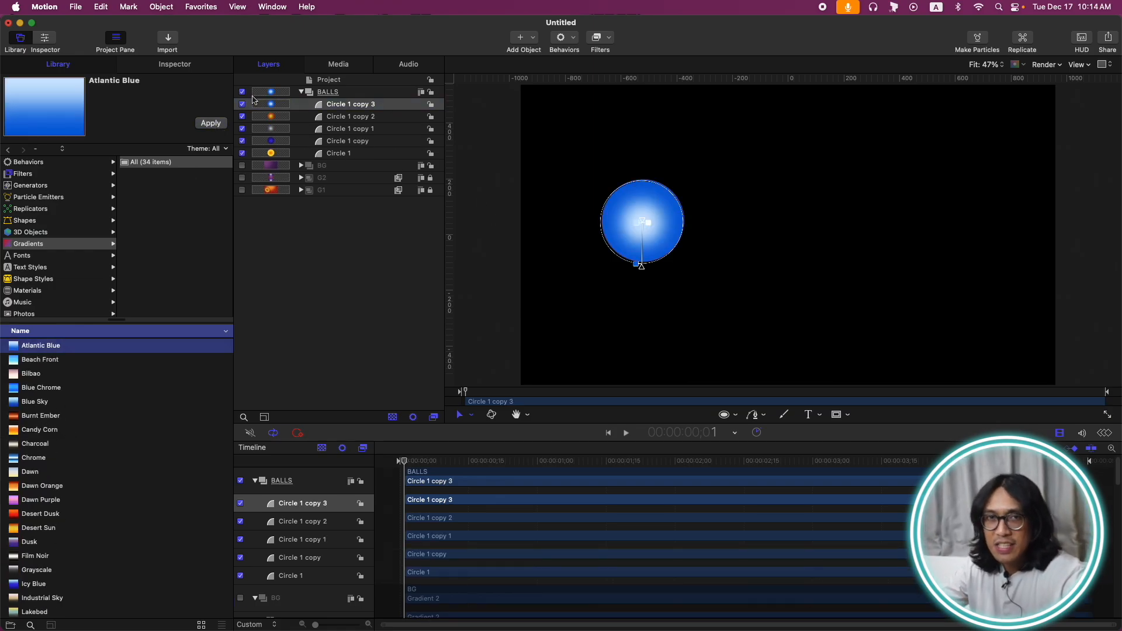
Spread the five stacked circles across the canvas with the Transform tool, placing the Atlantic Blue one above the yellow one
{"action": "left_click", "coordinate": [354, 154]}
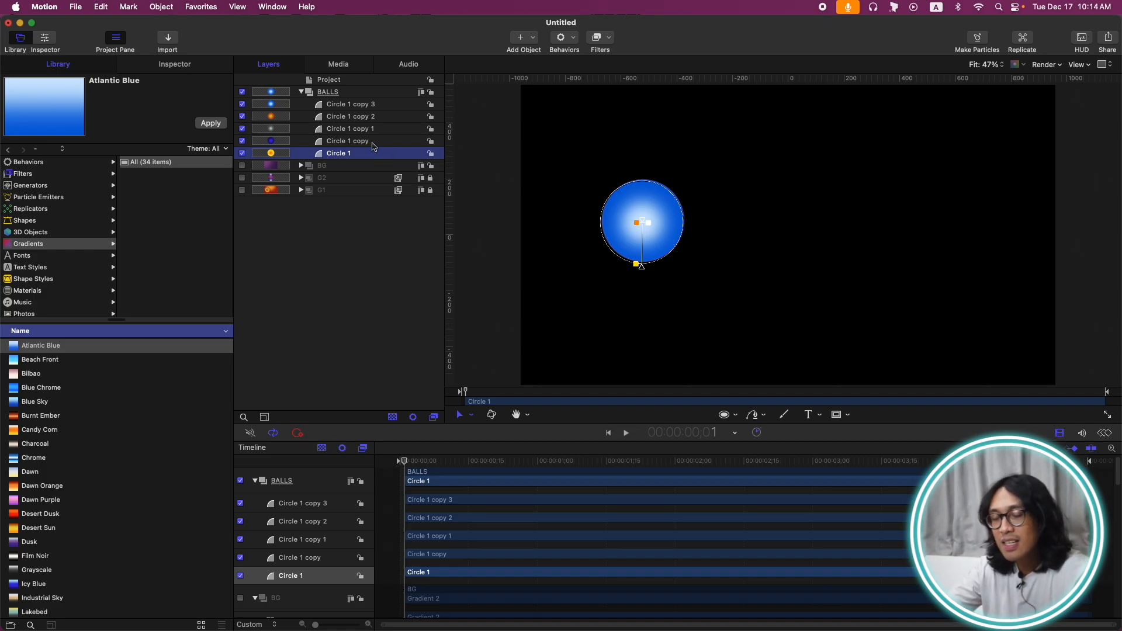
{"action": "left_click", "coordinate": [373, 143]}
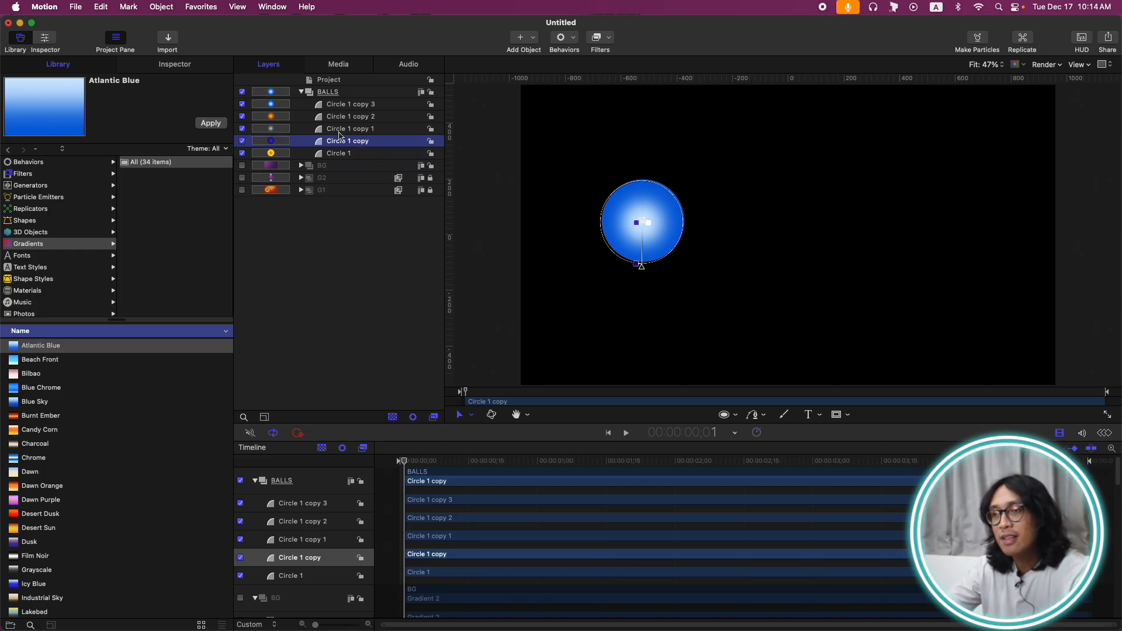
{"action": "left_click", "coordinate": [459, 414]}
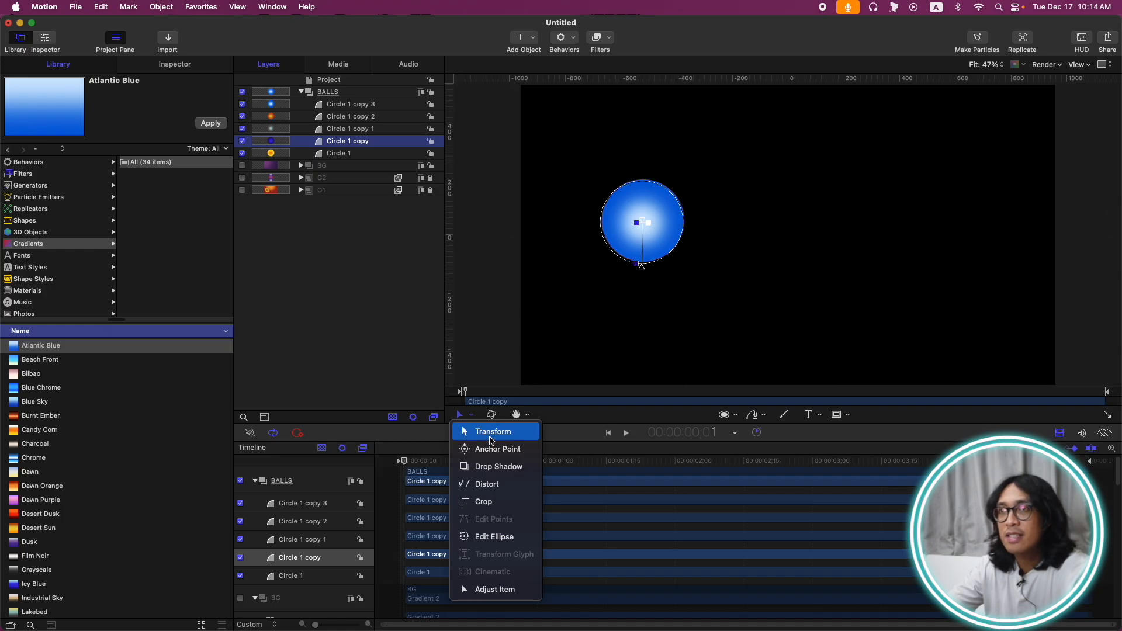
{"action": "left_click", "coordinate": [479, 430]}
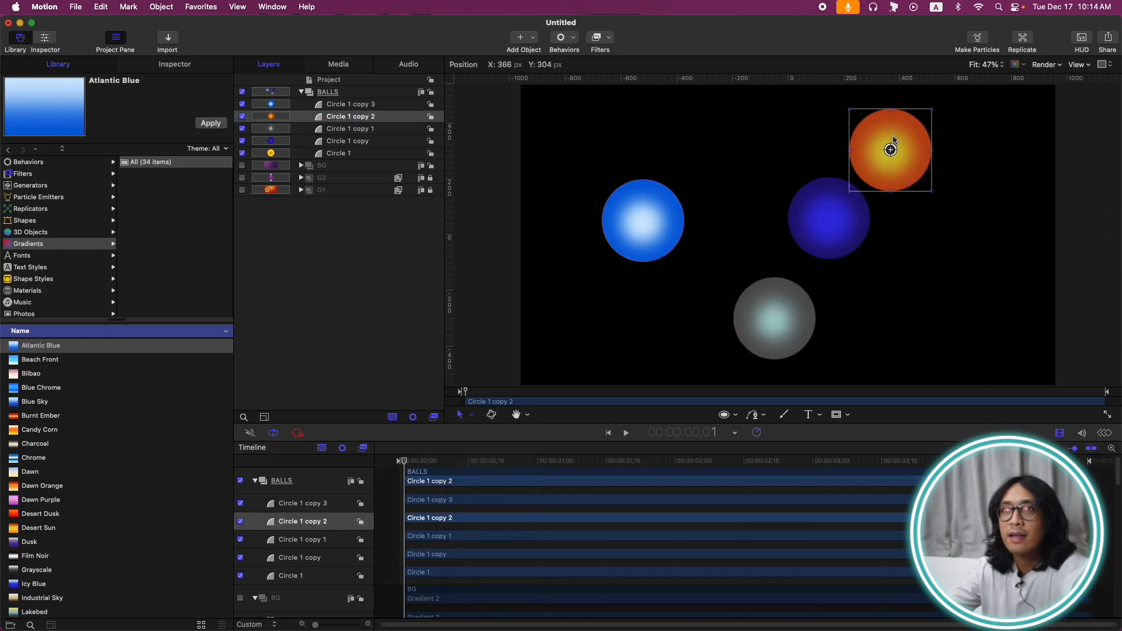
{"action": "left_click", "coordinate": [303, 105]}
{"action": "left_click_drag", "start_coordinate": [652, 205], "coordinate": [747, 146]}
Resize the circles by radius, shrinking the teal-grey one and enlarging the others, with the yellow circle at 196.92
{"action": "left_click", "coordinate": [190, 65]}
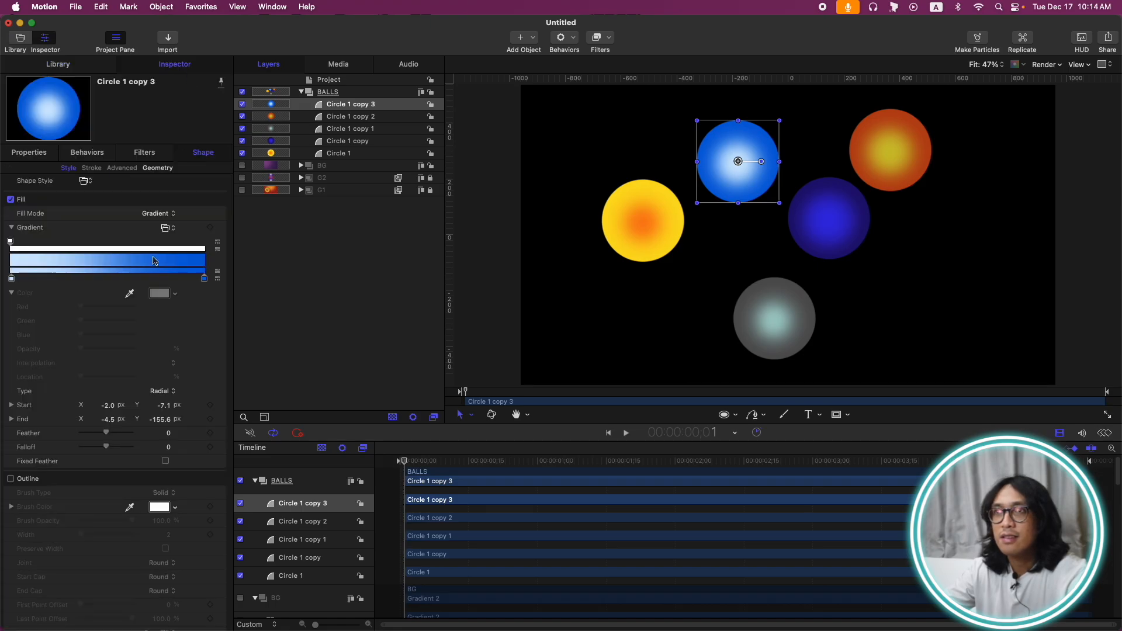
{"action": "left_click", "coordinate": [168, 170]}
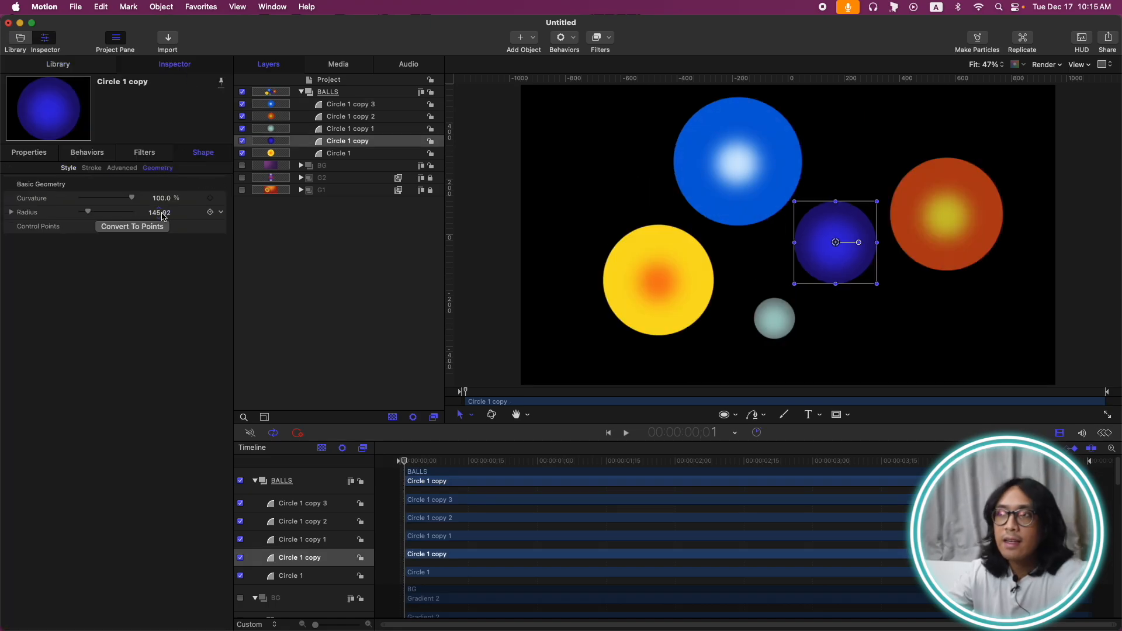
{"action": "left_click_drag", "start_coordinate": [155, 213], "coordinate": [161, 212]}
Animate Circle 1's position with a Wriggle behavior of amount 15 px, frequency 0.56 and noisiness 0.25, and preview it
{"action": "left_click", "coordinate": [342, 154]}
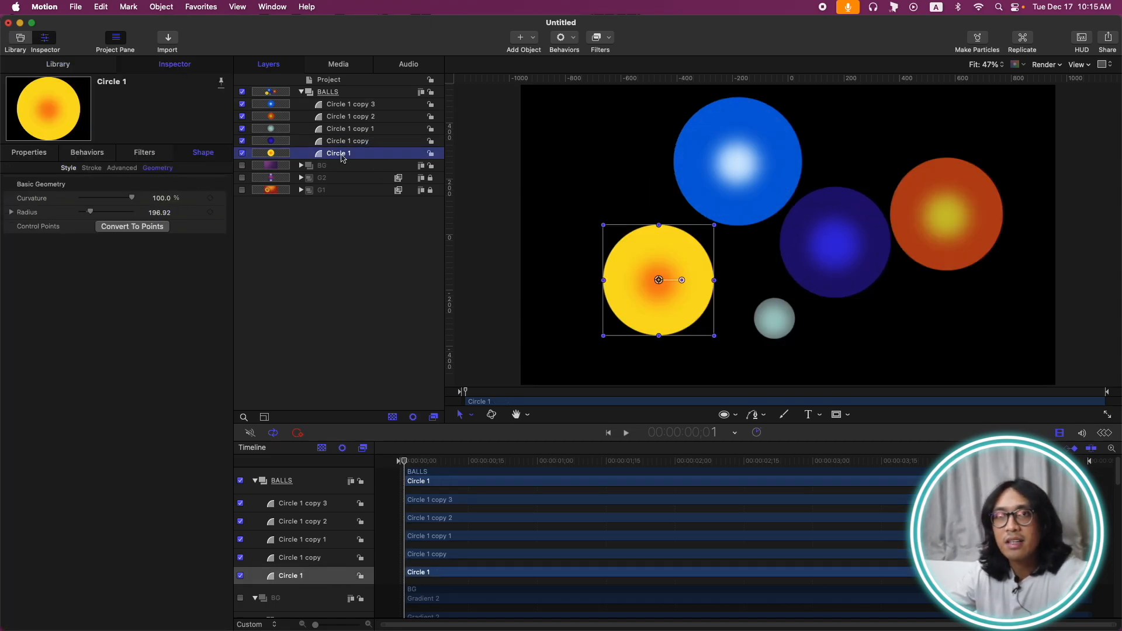
{"action": "left_click", "coordinate": [48, 156]}
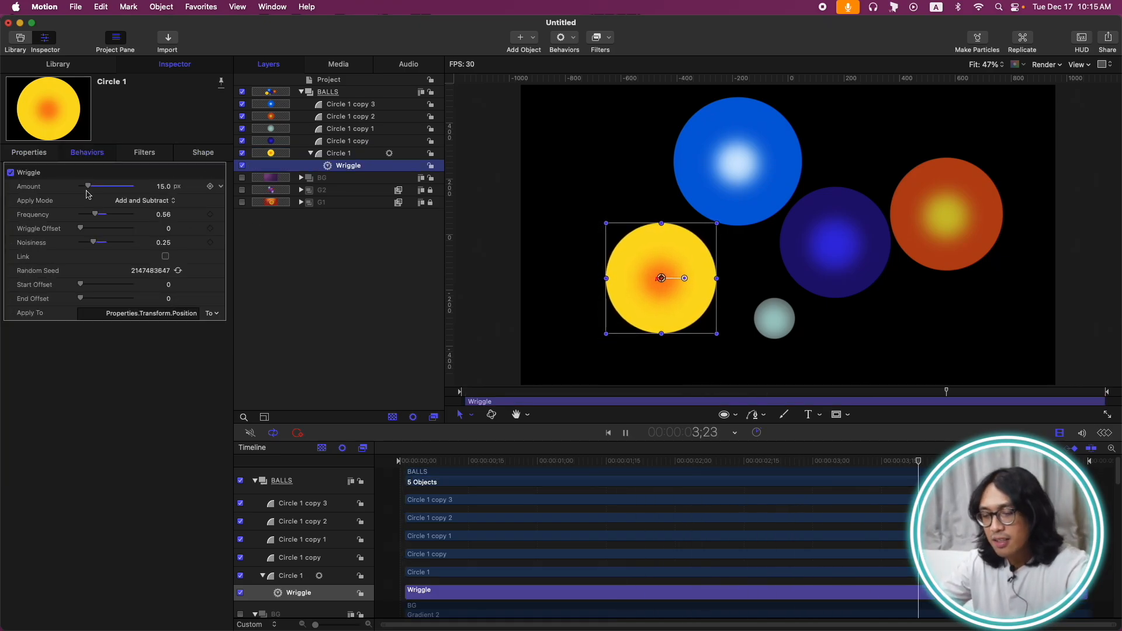
{"action": "key", "text": "space"}
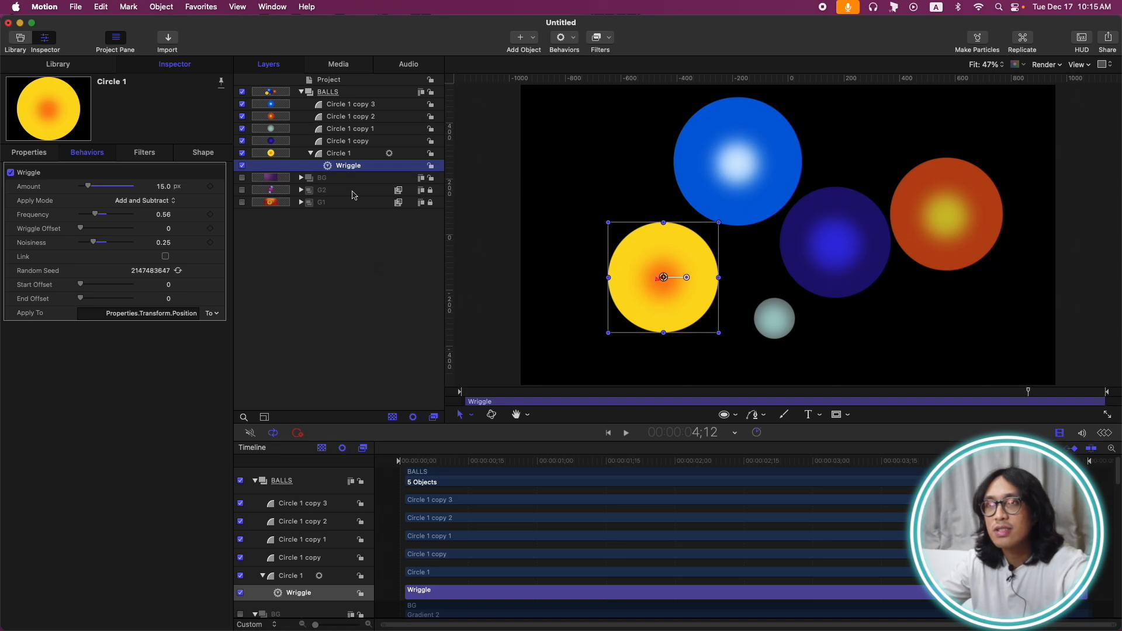
Paste Circle 1's Wriggle behavior onto the other four circles
{"action": "left_click", "coordinate": [359, 141]}
{"action": "left_click", "coordinate": [361, 105], "text": "shift"}
{"action": "key", "text": "super+v"}
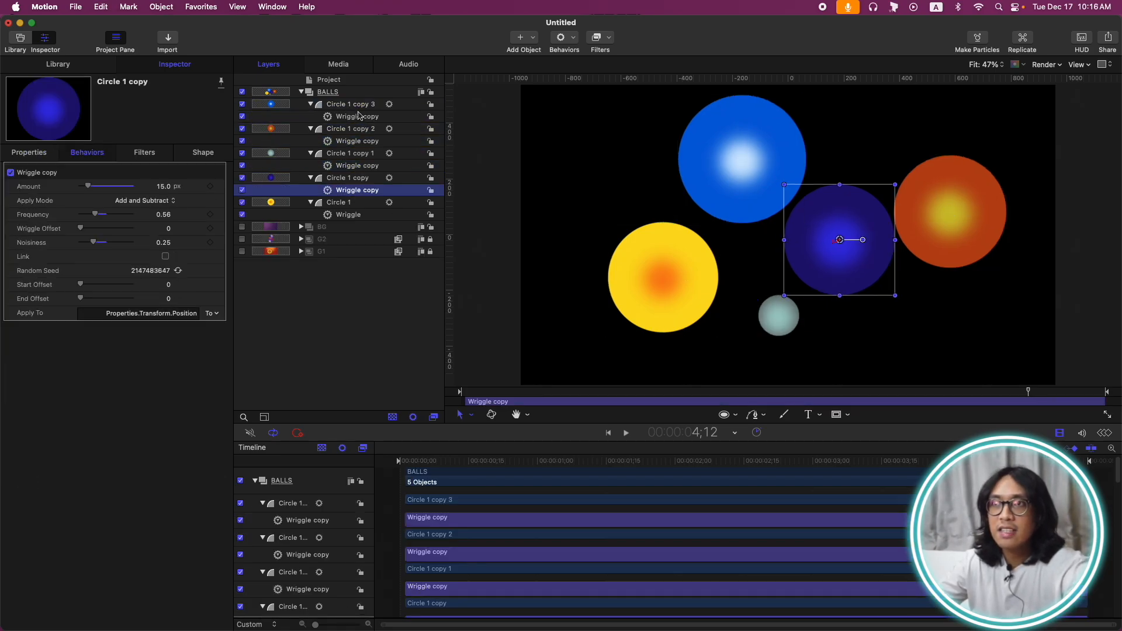
Generate a new random seed for the Wriggle behavior on each of the four copied circles
{"action": "left_click", "coordinate": [177, 271]}
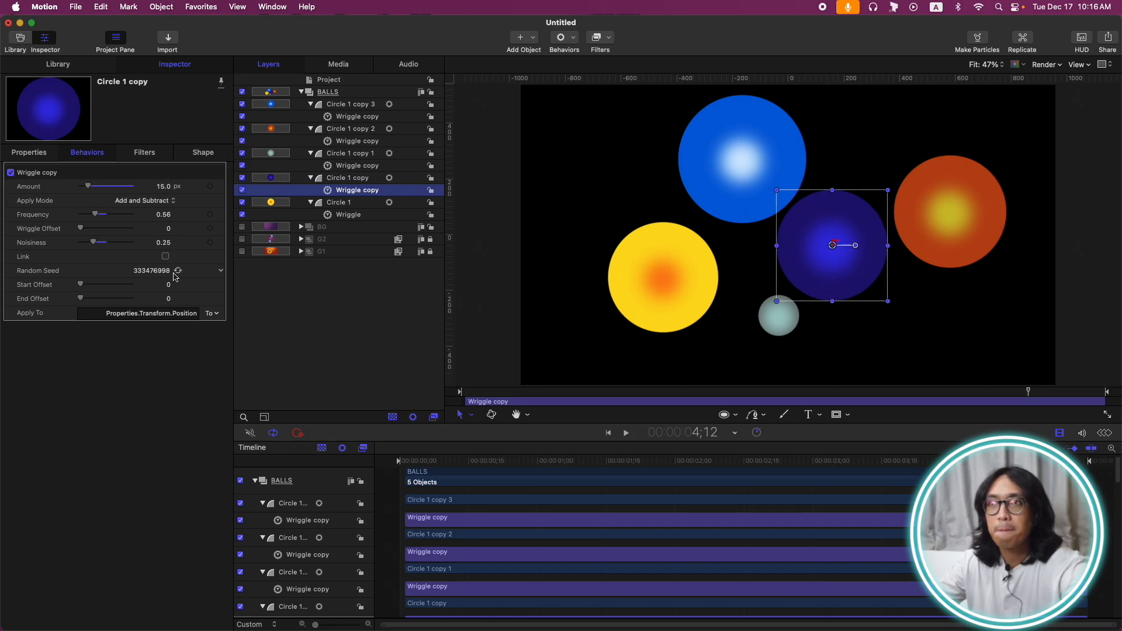
{"action": "left_click", "coordinate": [375, 166]}
{"action": "left_click", "coordinate": [177, 270]}
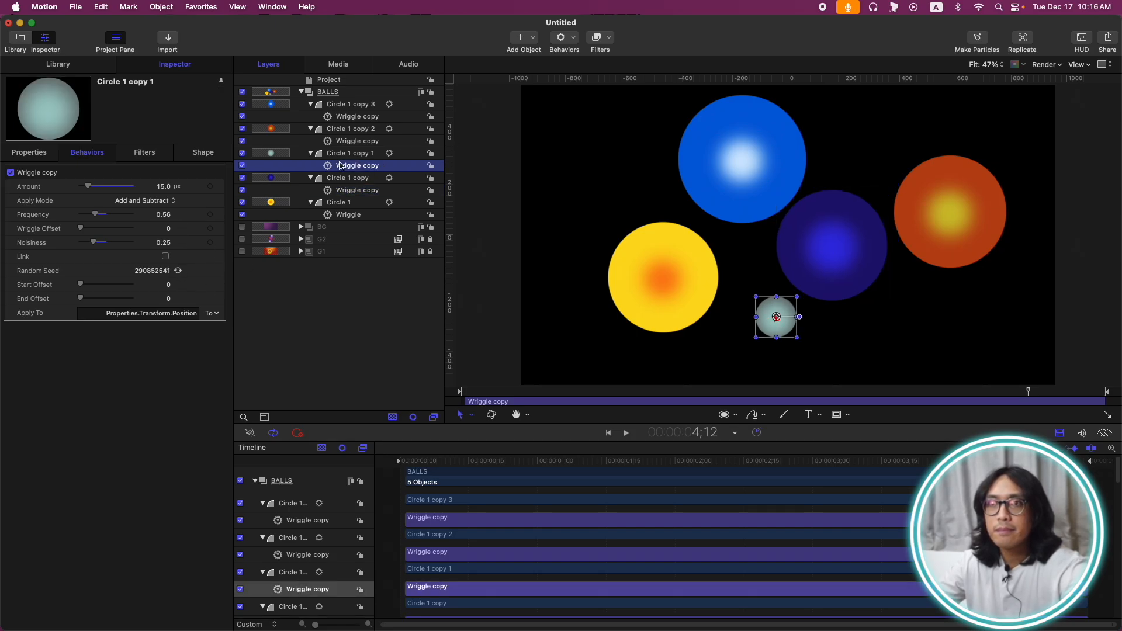
{"action": "left_click", "coordinate": [357, 142]}
{"action": "left_click", "coordinate": [178, 271]}
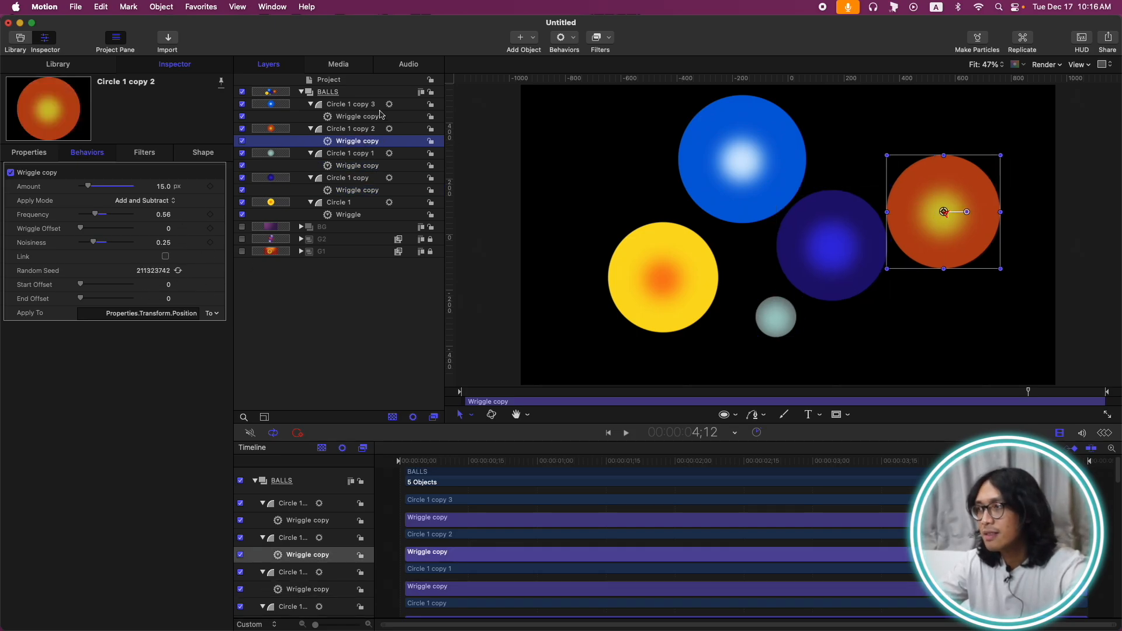
{"action": "left_click", "coordinate": [374, 117]}
{"action": "left_click", "coordinate": [178, 270]}
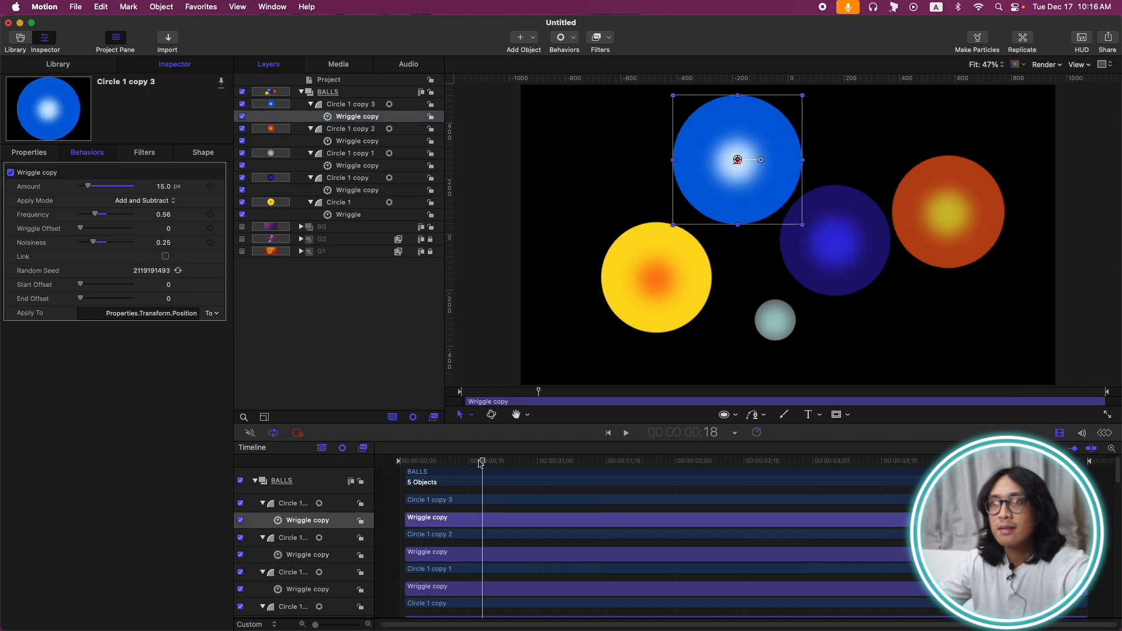
Play back the composition to check the wriggling motion of all five circles
{"action": "key", "text": "space"}
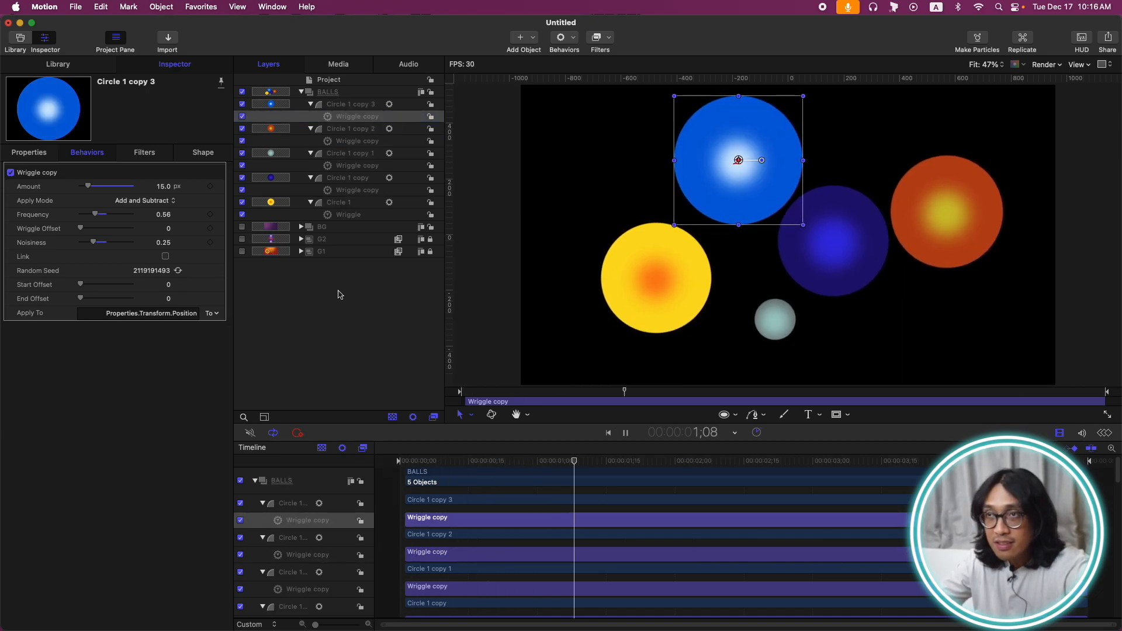
{"action": "key", "text": "space"}
{"action": "left_click", "coordinate": [348, 208]}
{"action": "key", "text": "Home"}
{"action": "left_click", "coordinate": [345, 106], "text": "shift"}
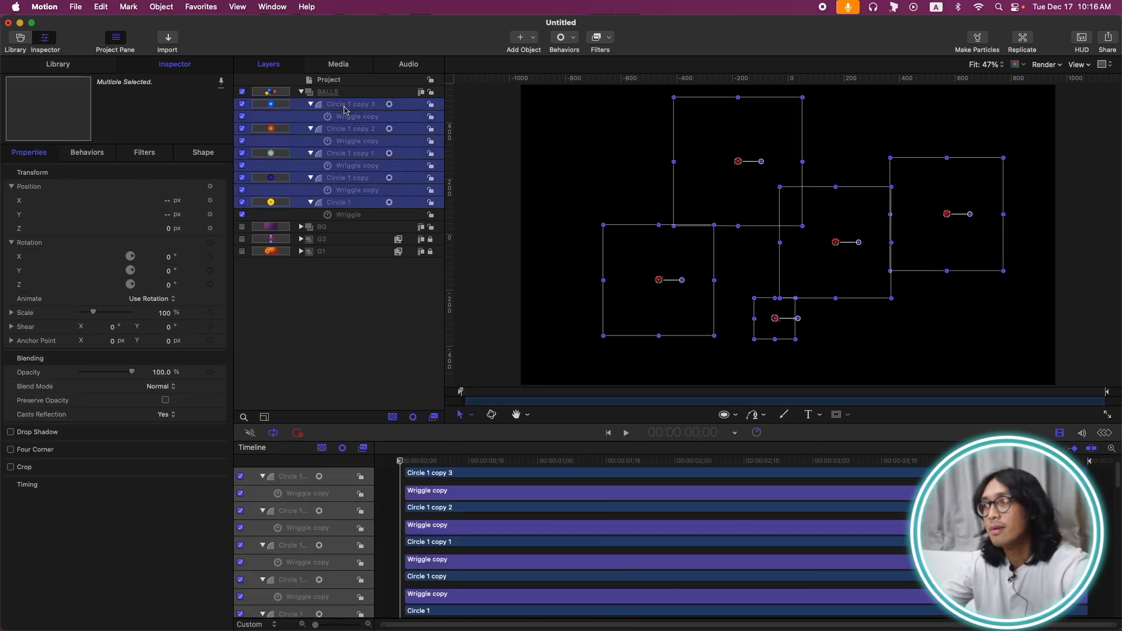
{"action": "left_click", "coordinate": [370, 332]}
{"action": "key", "text": "space"}
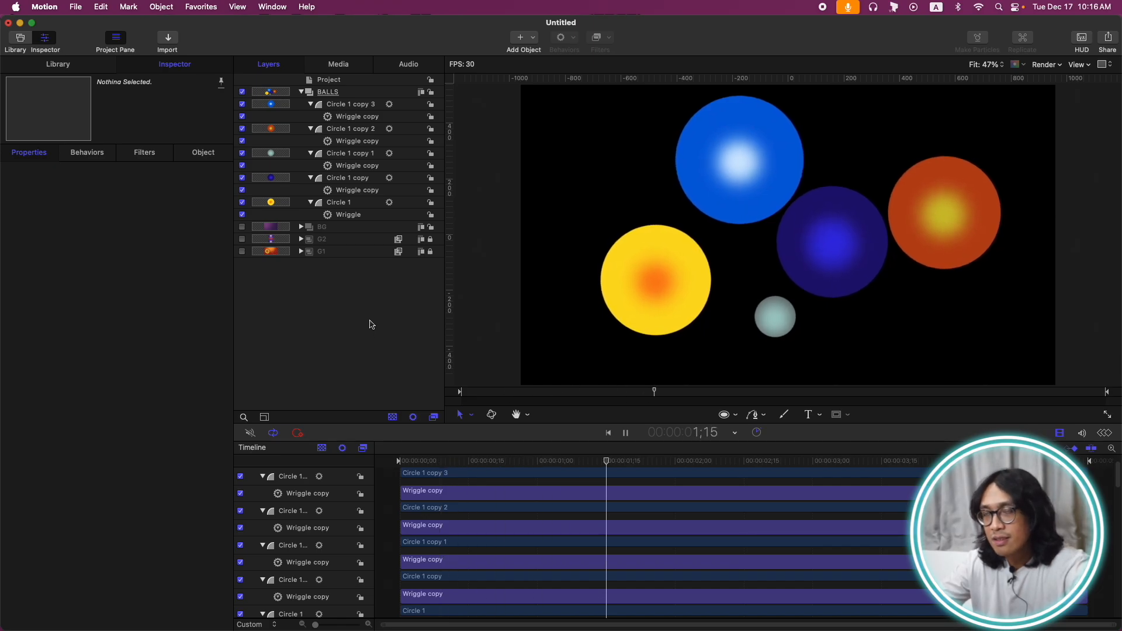
{"action": "key", "text": "space"}
Collapse the BALLS group and rename it SRC
{"action": "left_click", "coordinate": [301, 92]}
{"action": "left_click", "coordinate": [346, 95]}
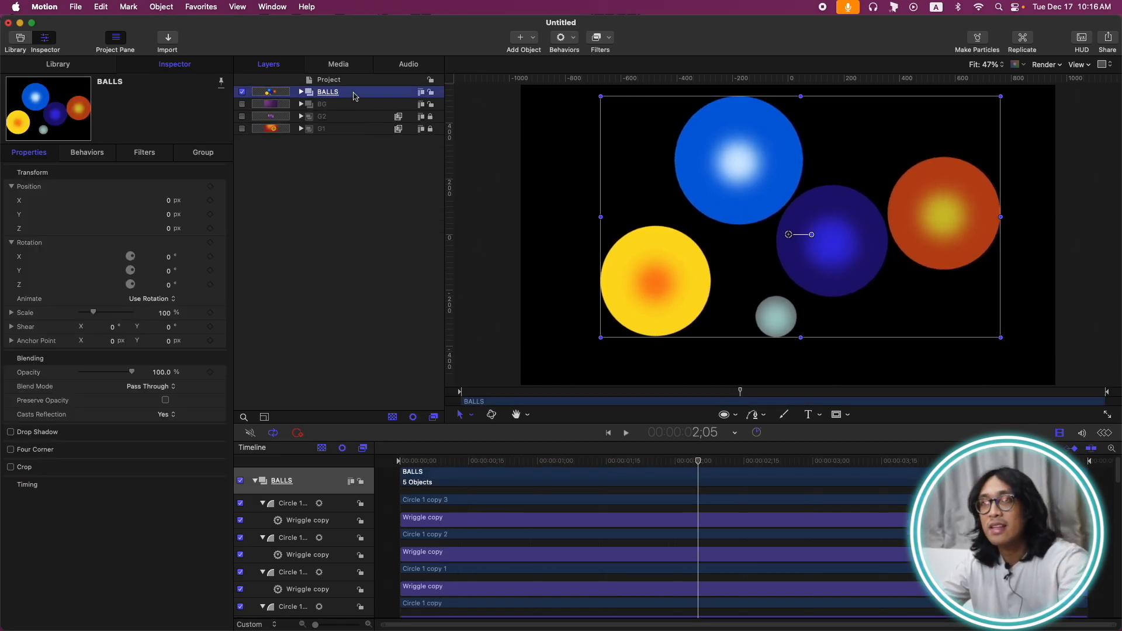
{"action": "double_click", "coordinate": [354, 94]}
{"action": "type", "text": "SRC"}
{"action": "key", "text": "Return"}
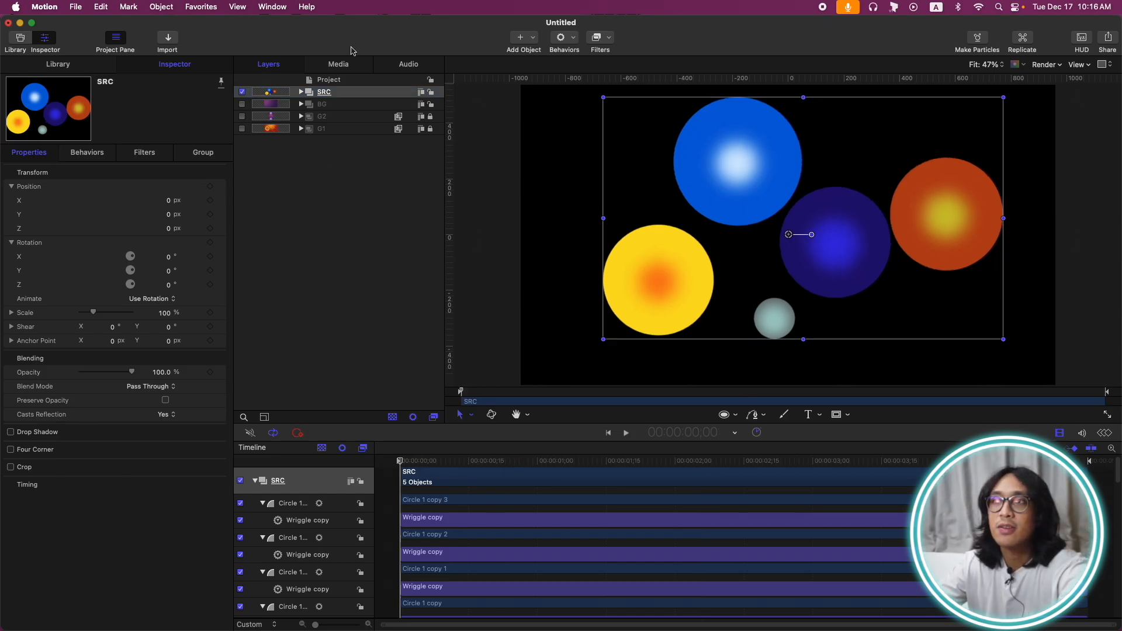
Make two clone layers of the SRC group and rename the lower clone's group GLASS
{"action": "key", "text": "k"}
{"action": "key", "text": "k"}
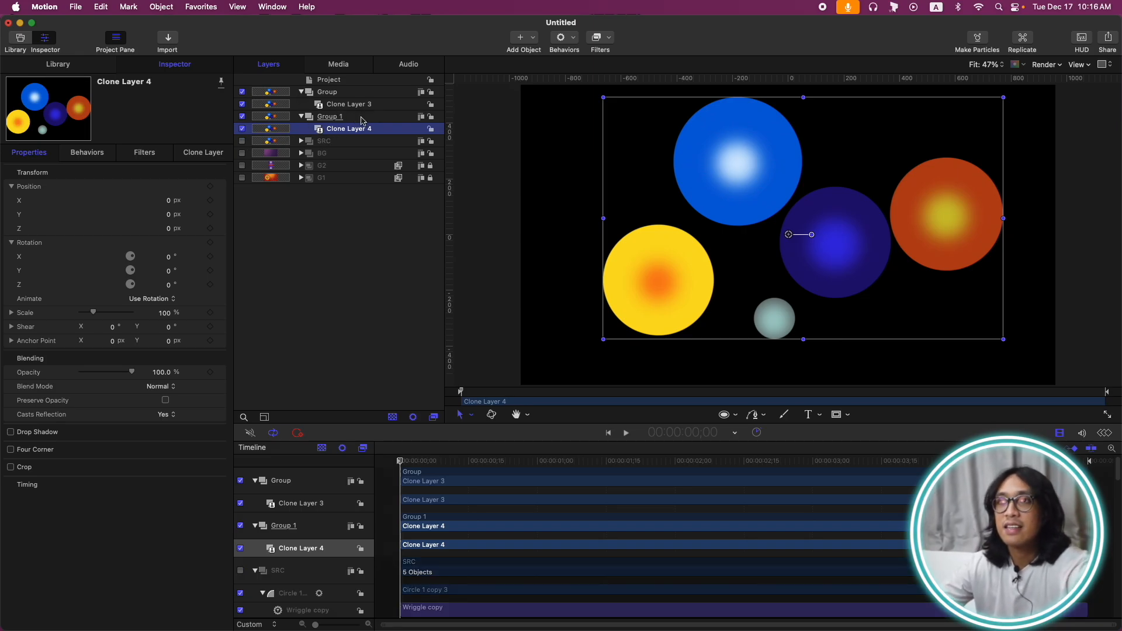
{"action": "double_click", "coordinate": [361, 119]}
{"action": "type", "text": "GLASS"}
{"action": "key", "text": "Return"}
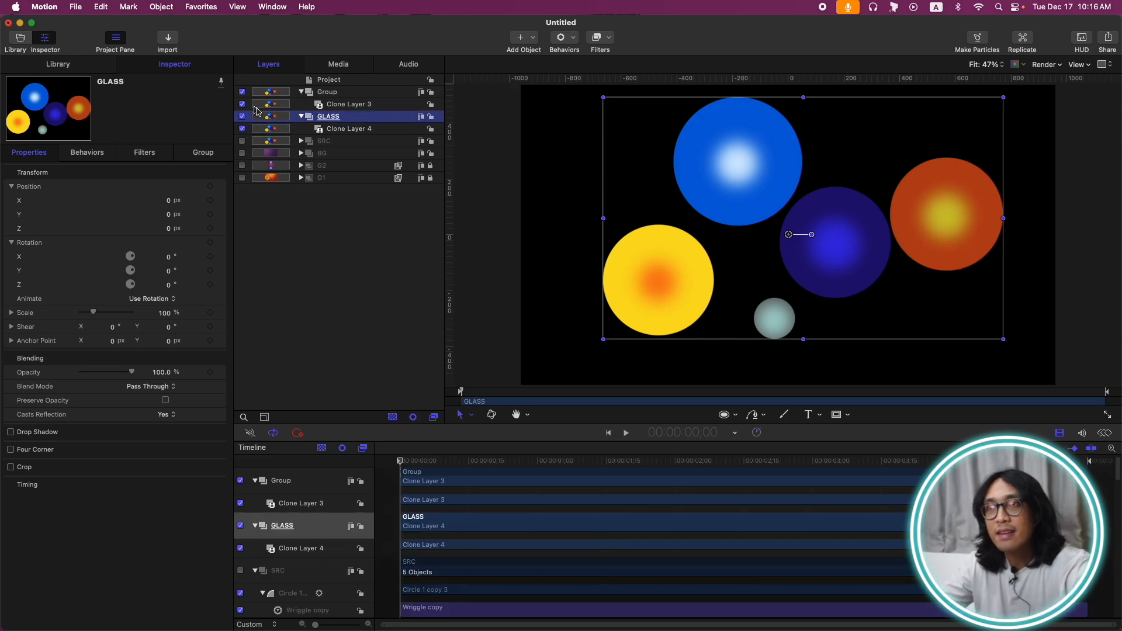
Hide the upper clone's group and add a new group named GLASS SHAPE above it
{"action": "left_click", "coordinate": [345, 93]}
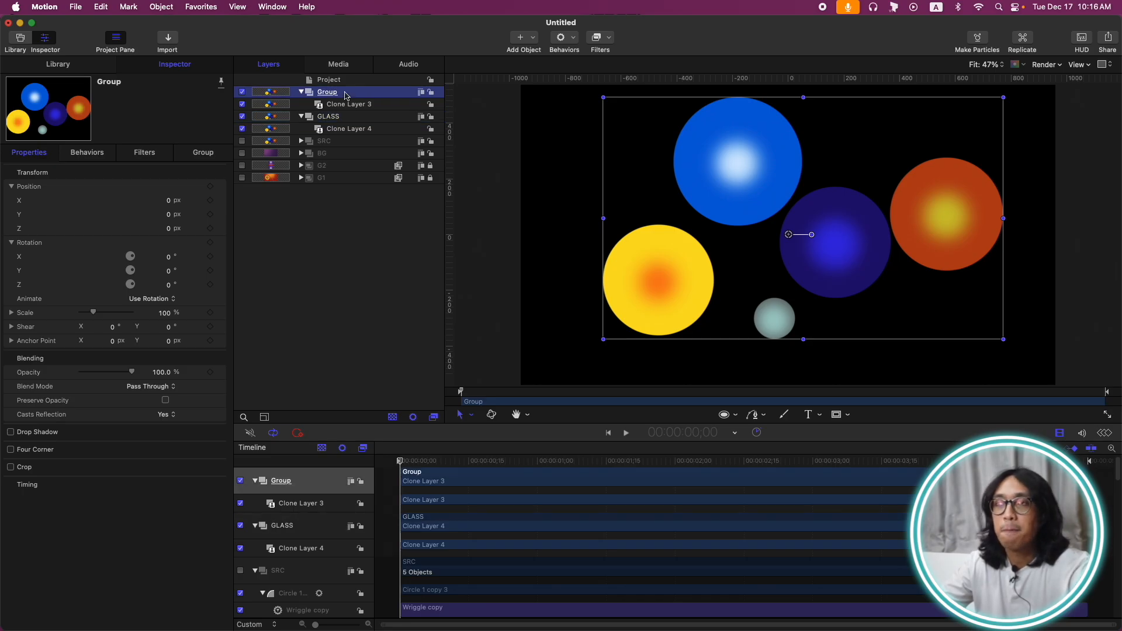
{"action": "key", "text": "ctrl+t"}
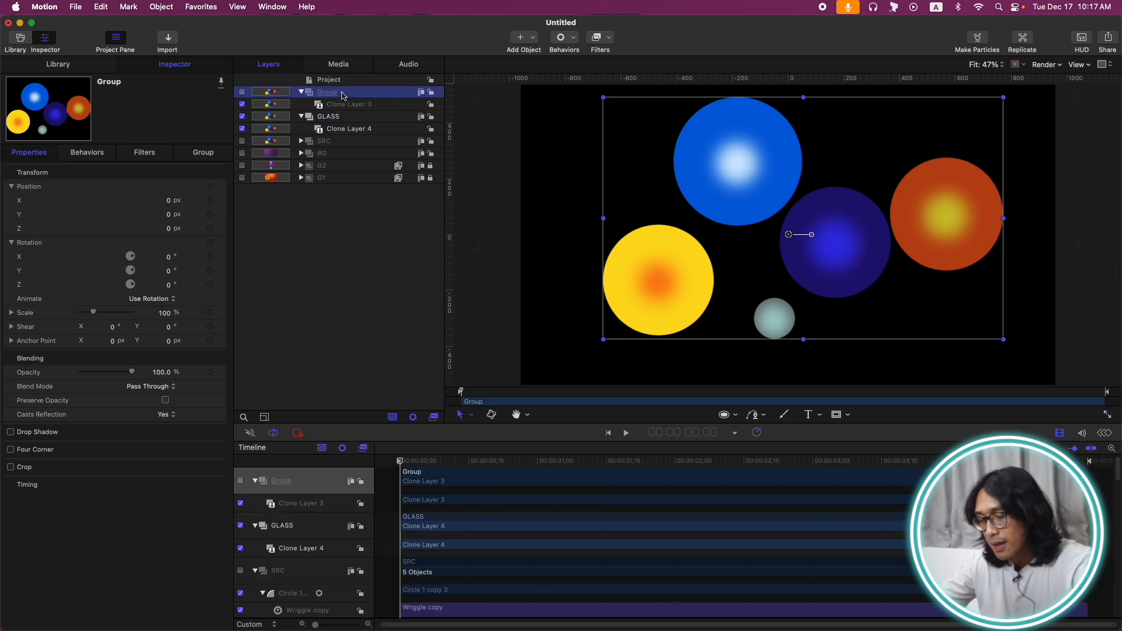
{"action": "key", "text": "super+shift+n"}
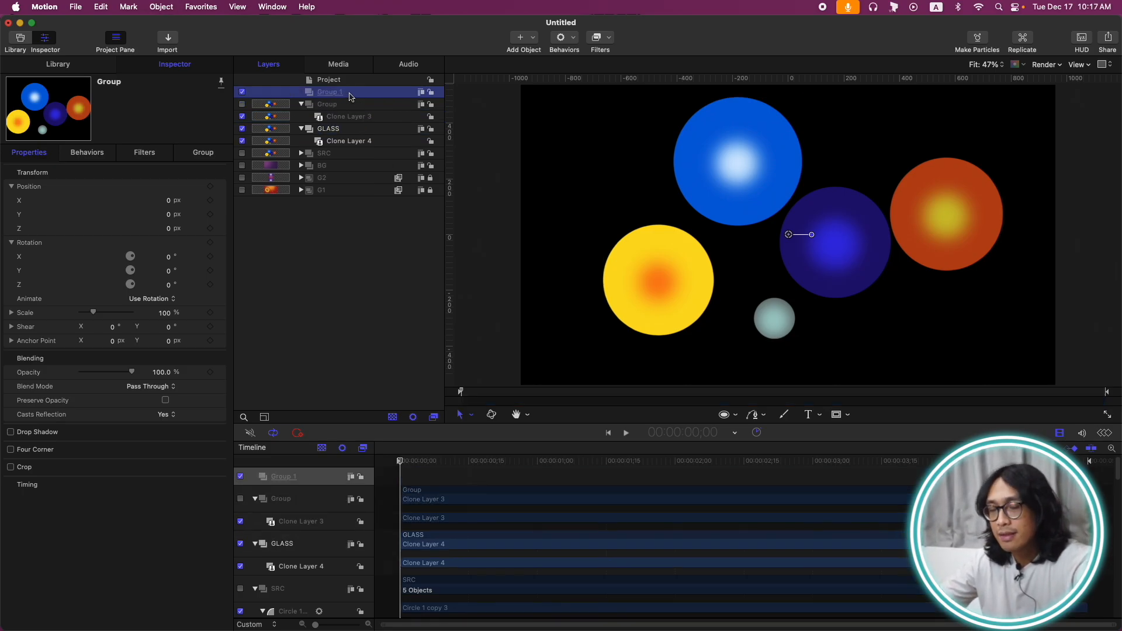
{"action": "double_click", "coordinate": [329, 92]}
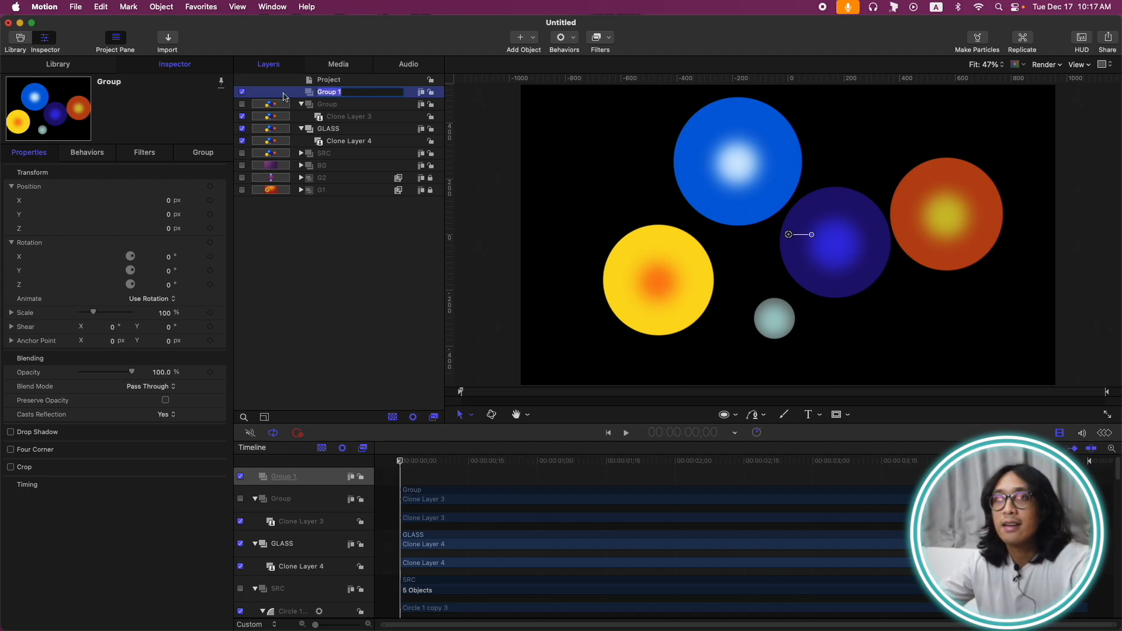
{"action": "type", "text": "GLASS SHAPE"}
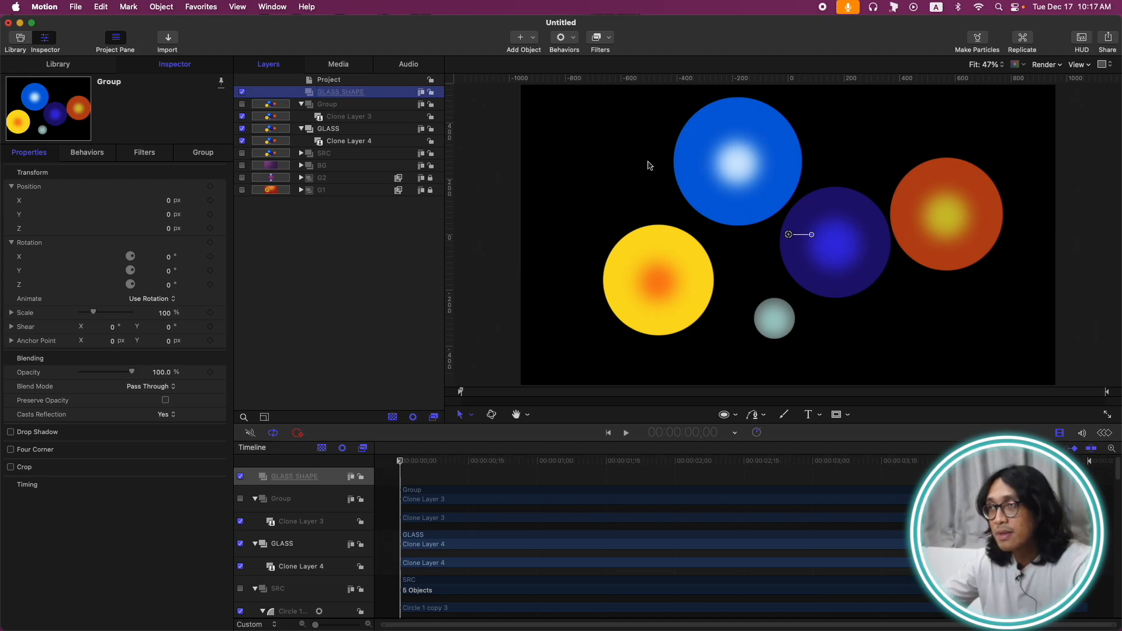
Draw a white rectangle about 1048 px wide in the GLASS SHAPE group and reset its position to centre it on the canvas
{"action": "key", "text": "r"}
{"action": "mouse_move", "coordinate": [644, 159]}
{"action": "left_mouse_down"}
{"action": "mouse_move", "coordinate": [933, 267]}
{"action": "mouse_move", "coordinate": [937, 295]}
{"action": "left_mouse_up"}
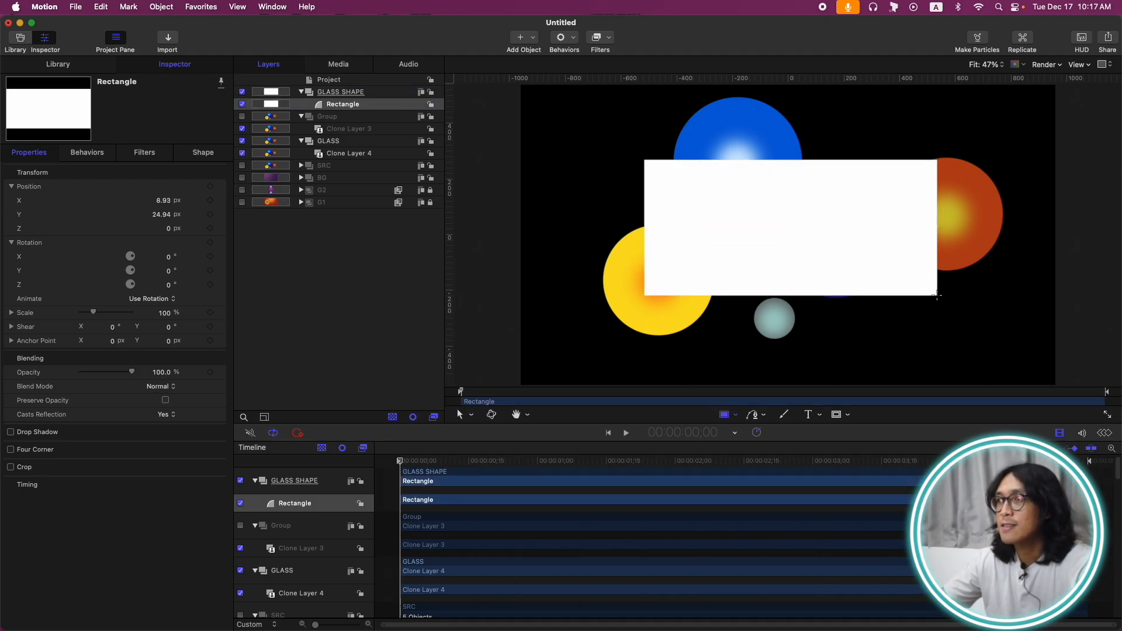
{"action": "left_click", "coordinate": [222, 187]}
{"action": "left_click", "coordinate": [235, 193]}
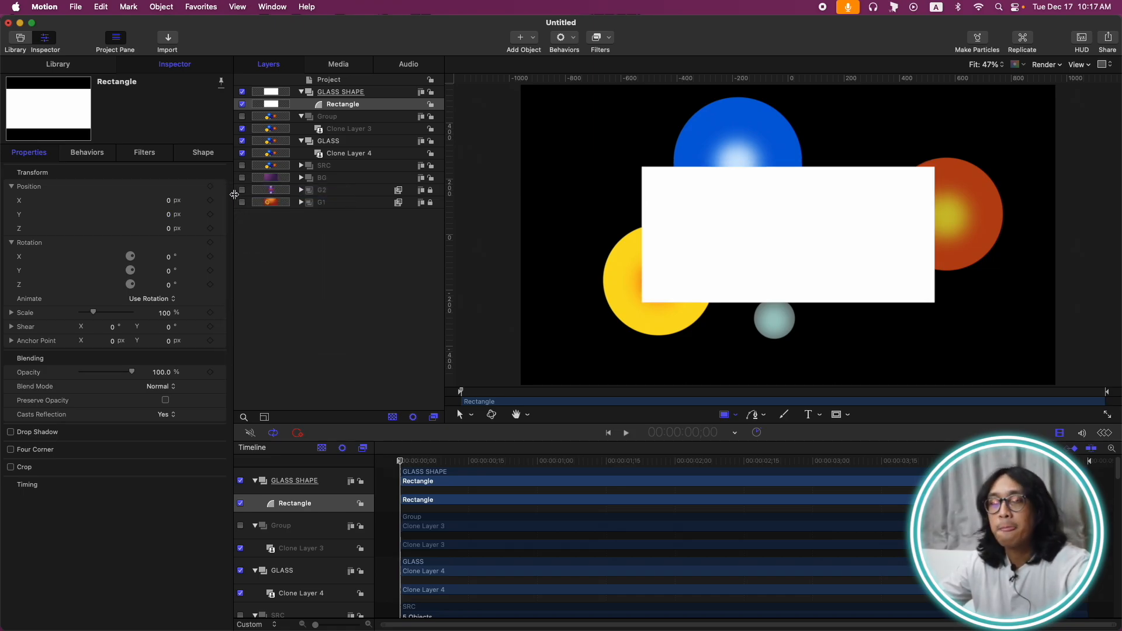
Set the rectangle's roundness to 20 and its height to 556.5
{"action": "left_click", "coordinate": [196, 154]}
{"action": "left_click", "coordinate": [158, 169]}
{"action": "left_click", "coordinate": [169, 199]}
{"action": "key", "text": "Return"}
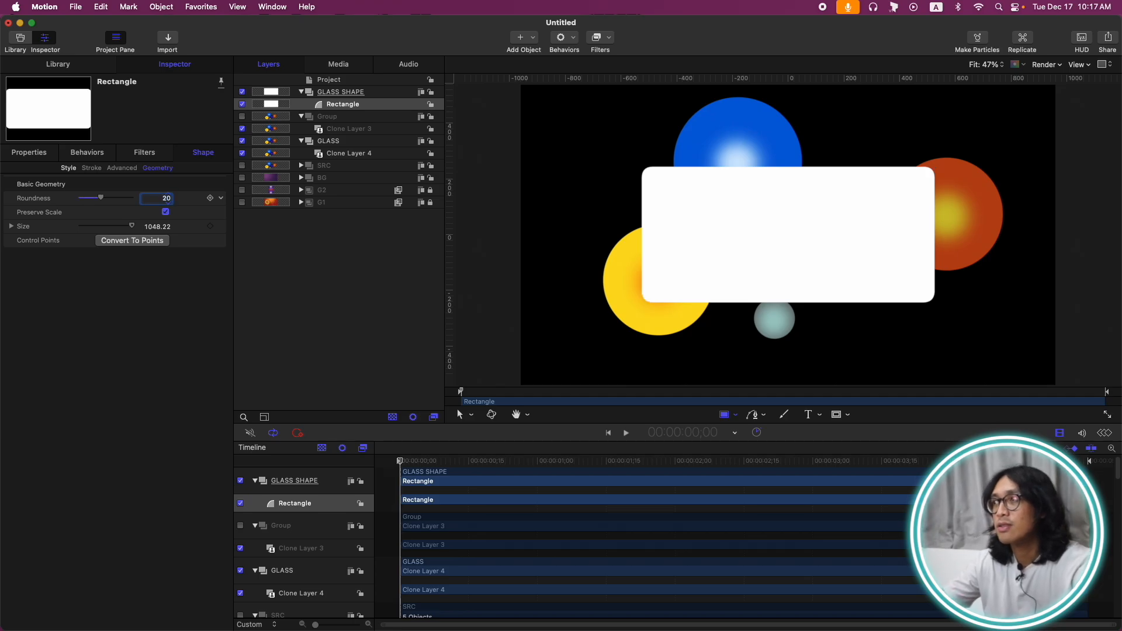
{"action": "left_click", "coordinate": [12, 227]}
{"action": "left_click_drag", "start_coordinate": [159, 254], "coordinate": [156, 258]}
{"action": "left_click", "coordinate": [162, 256]}
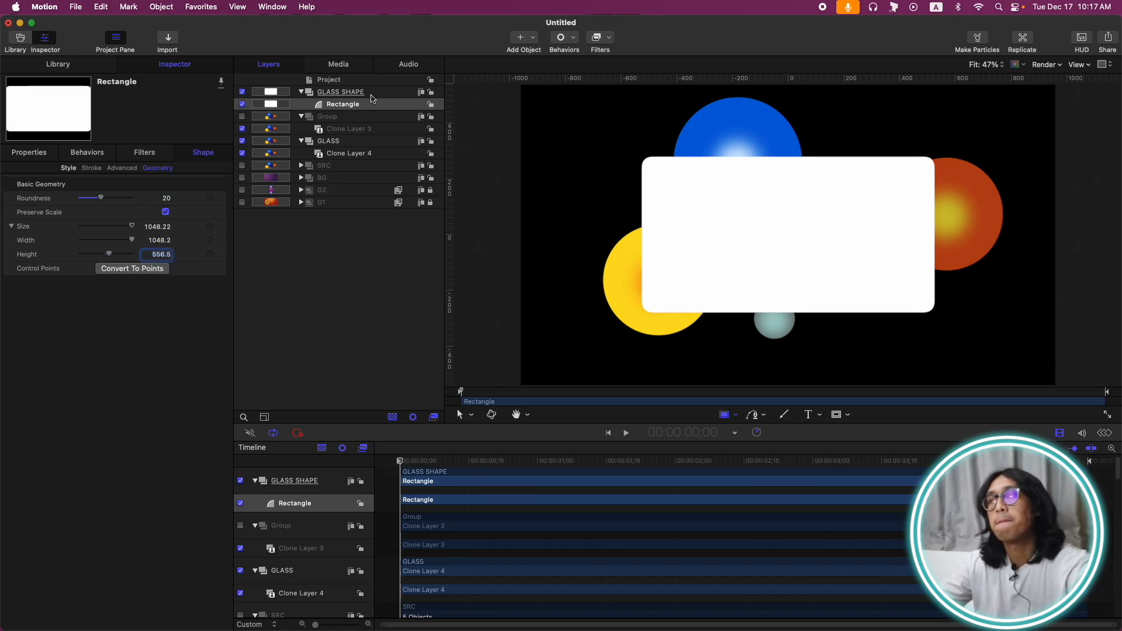
Hide the GLASS SHAPE group and use it as the source of an image mask on the GLASS group
{"action": "left_click", "coordinate": [374, 93]}
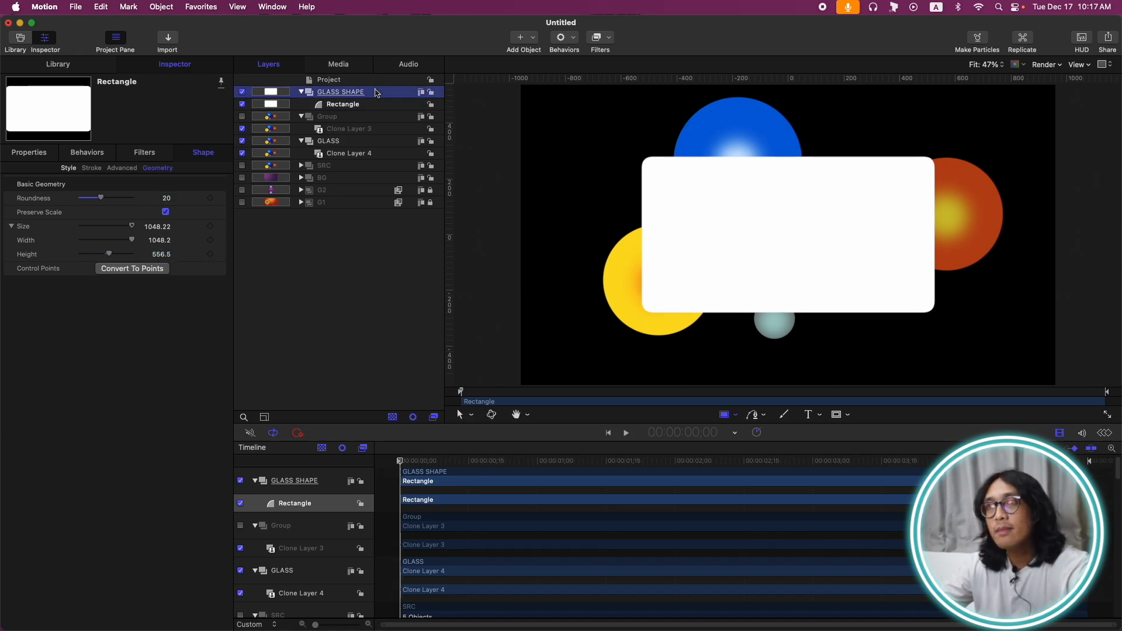
{"action": "left_click", "coordinate": [242, 92]}
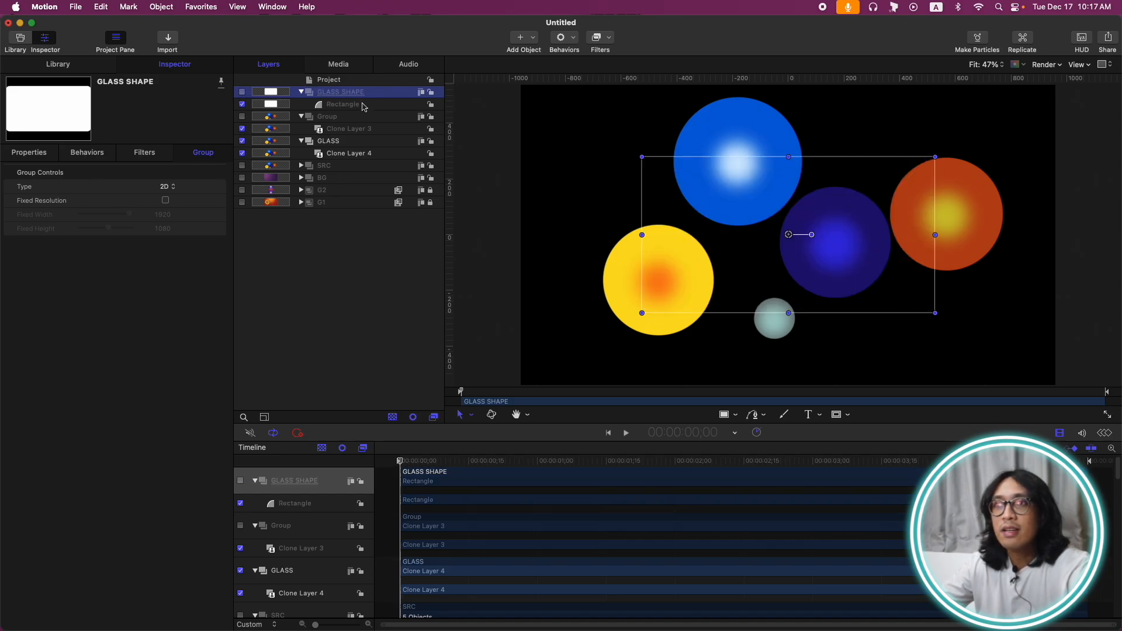
{"action": "left_click", "coordinate": [339, 145]}
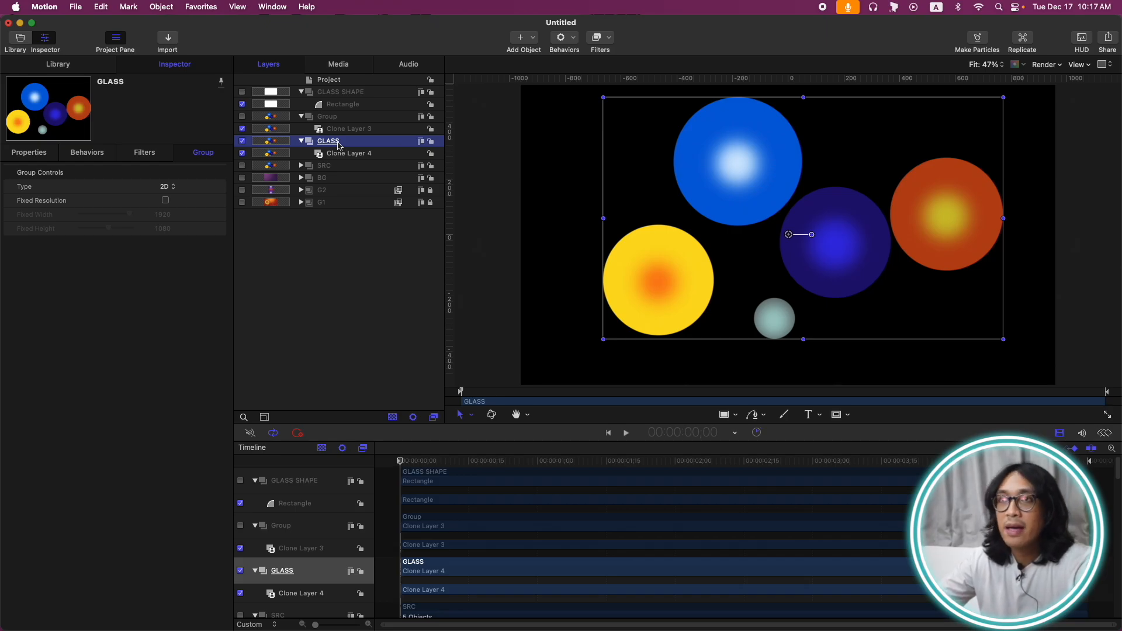
{"action": "key", "text": "super+shift+m"}
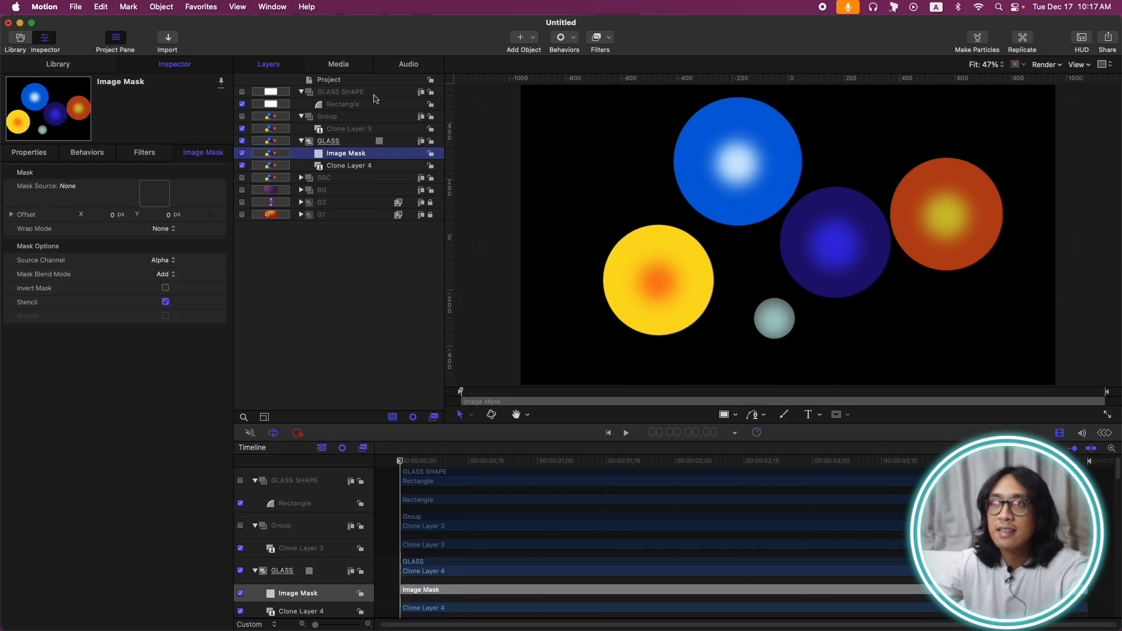
{"action": "left_click_drag", "start_coordinate": [343, 98], "coordinate": [155, 193]}
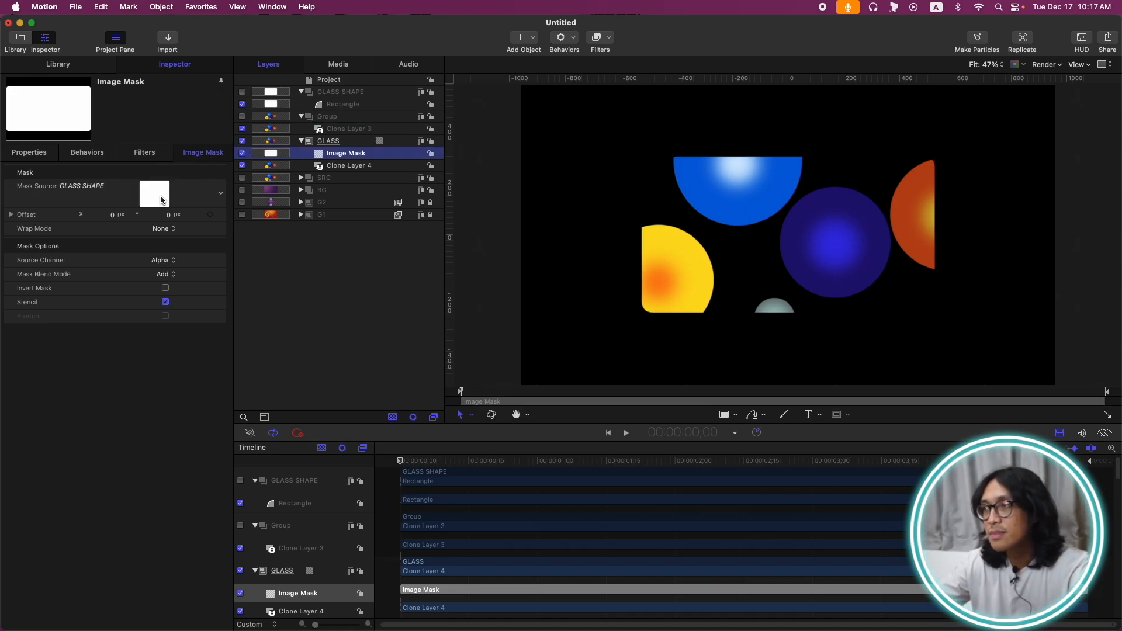
Apply a Gaussian Blur filter with an amount of 64 to the GLASS group
{"action": "left_click", "coordinate": [338, 142]}
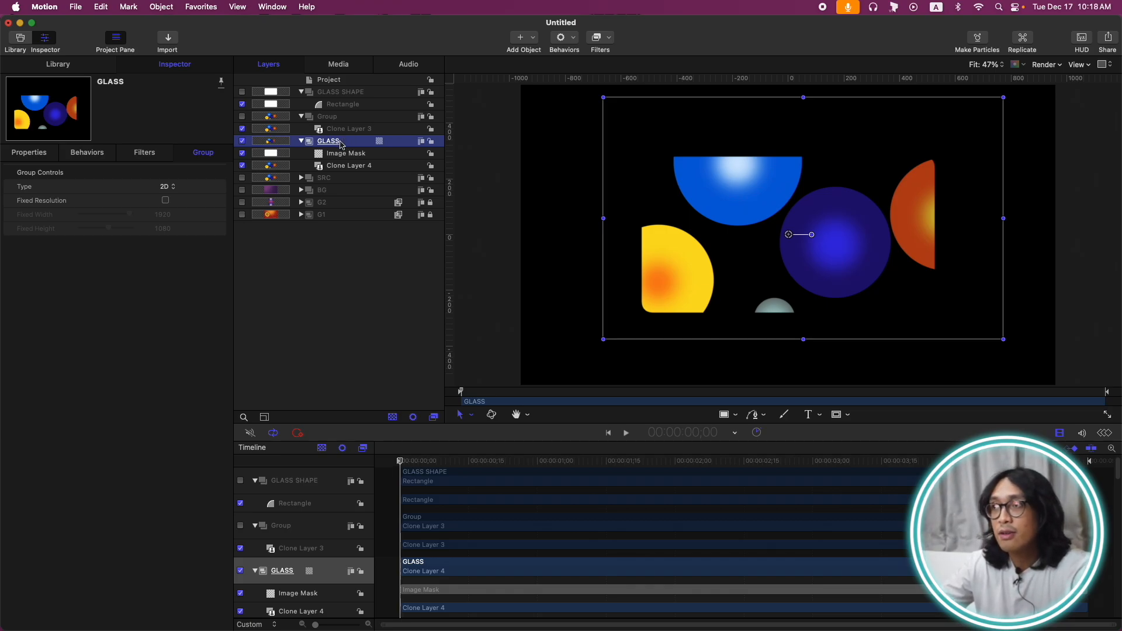
{"action": "left_click", "coordinate": [602, 39]}
{"action": "mouse_move", "coordinate": [650, 71]}
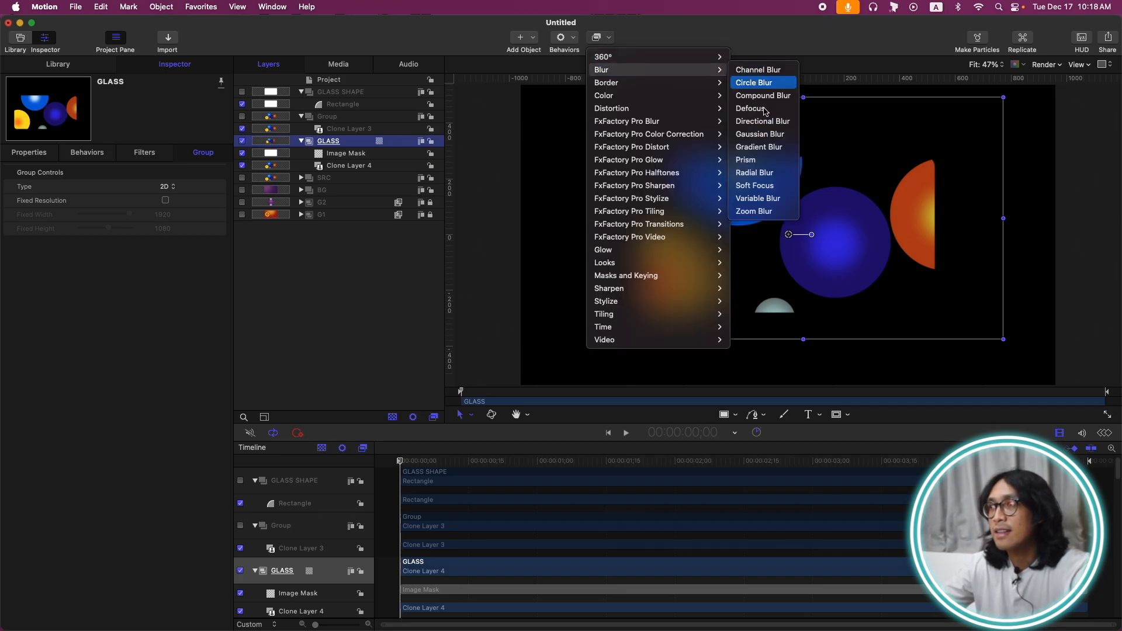
{"action": "left_click", "coordinate": [760, 134]}
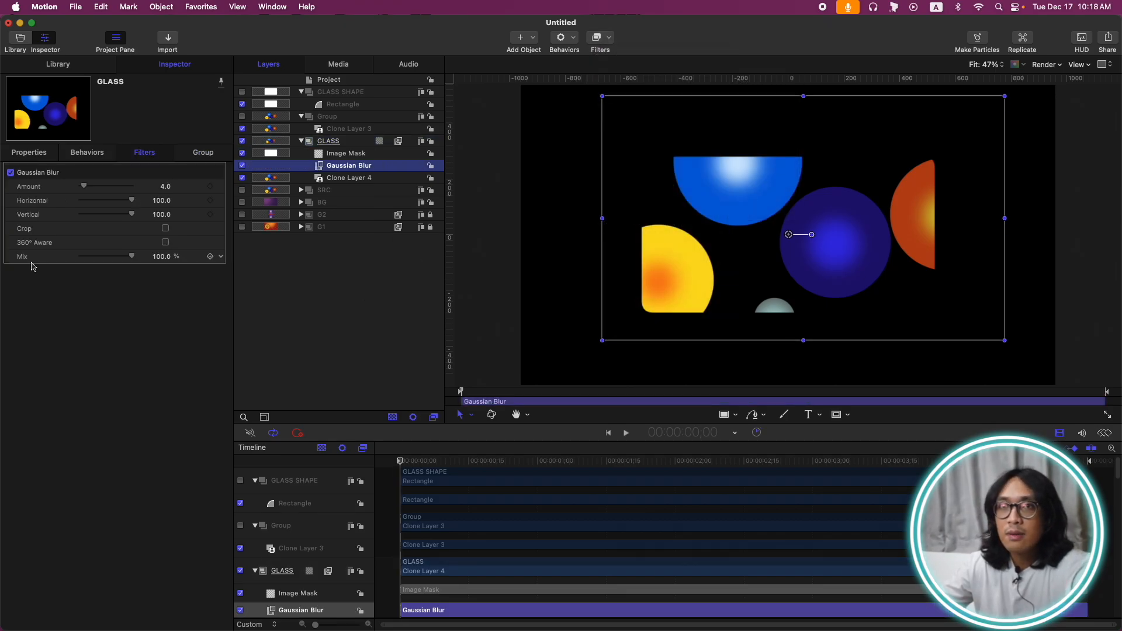
{"action": "left_click_drag", "start_coordinate": [86, 189], "coordinate": [291, 197]}
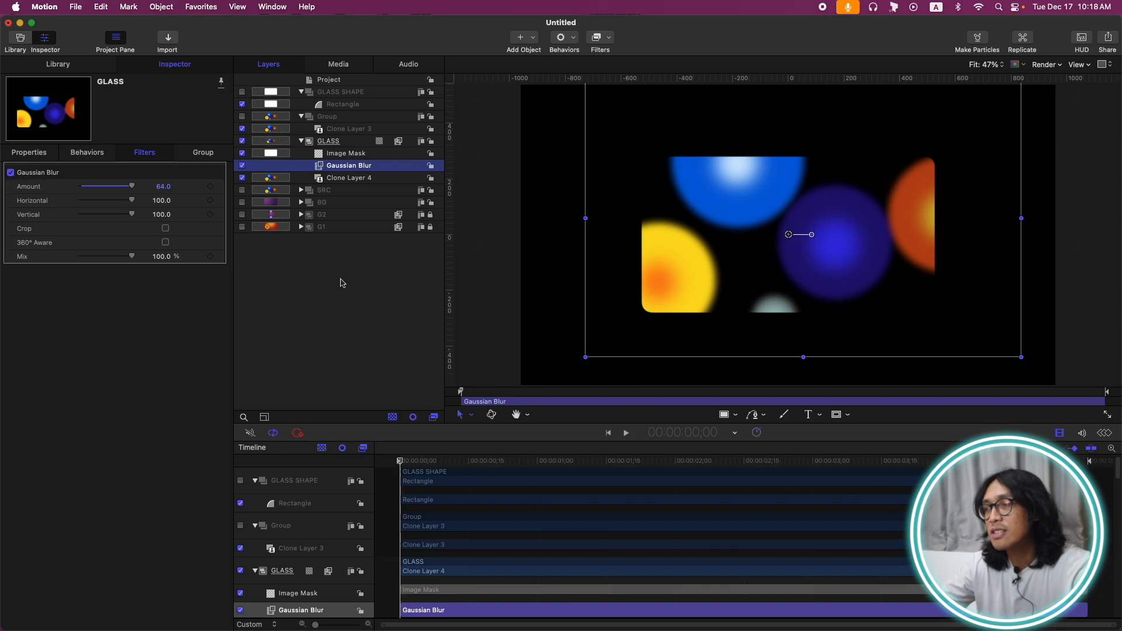
Show the upper clone's group and add an inverted image mask to it with GLASS SHAPE as the source
{"action": "left_click", "coordinate": [334, 119]}
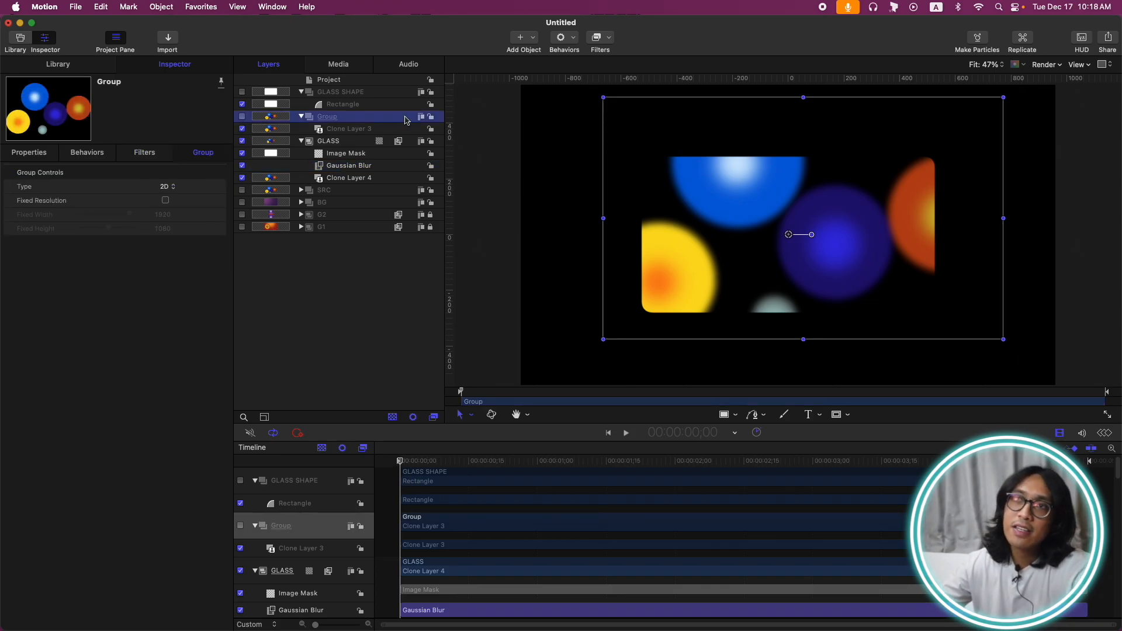
{"action": "left_click", "coordinate": [242, 118]}
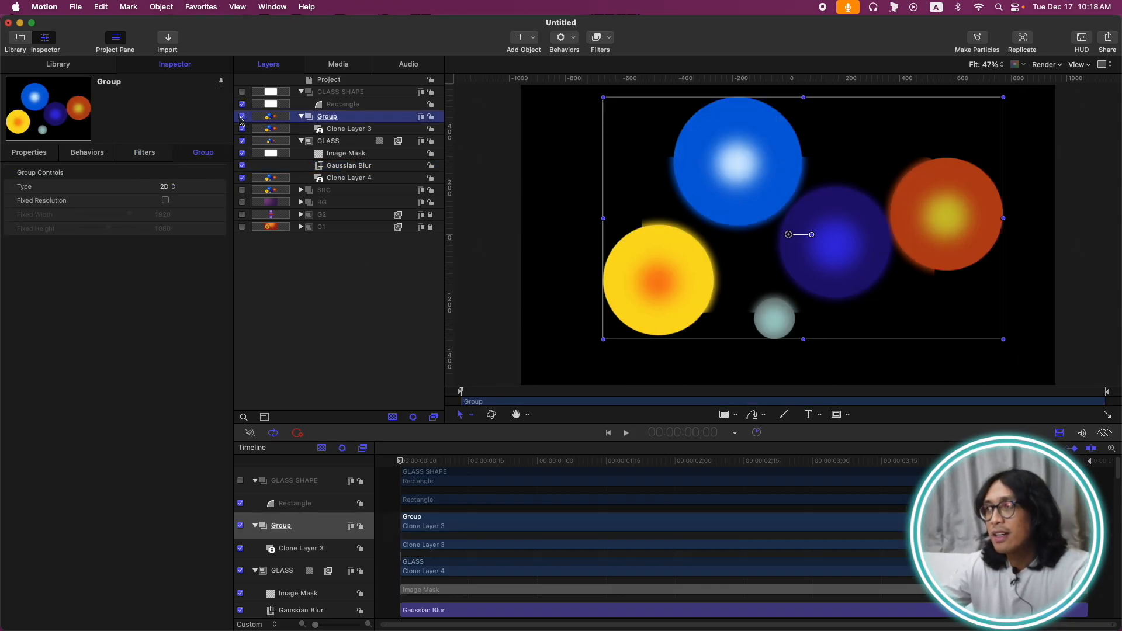
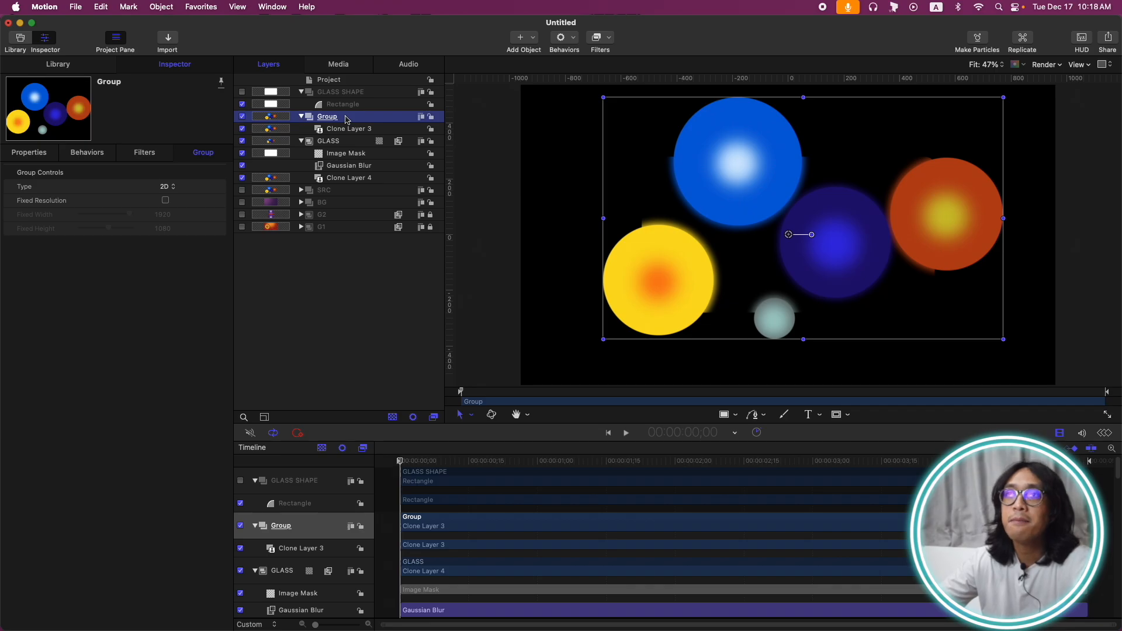
{"action": "key", "text": "super+shift+m"}
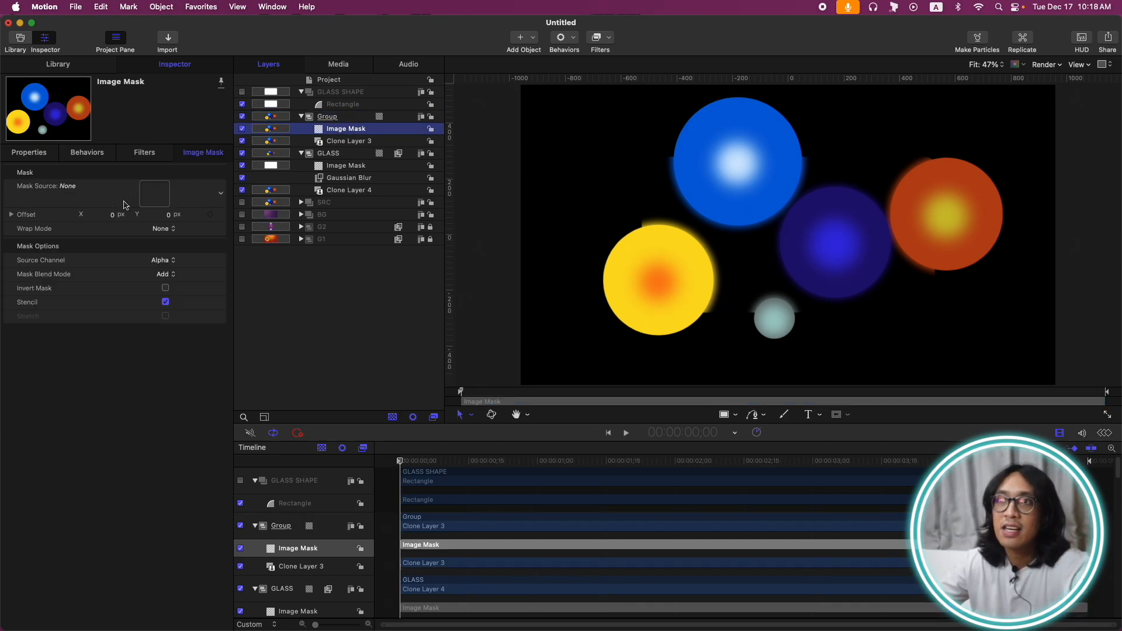
{"action": "left_click_drag", "start_coordinate": [358, 93], "coordinate": [155, 193]}
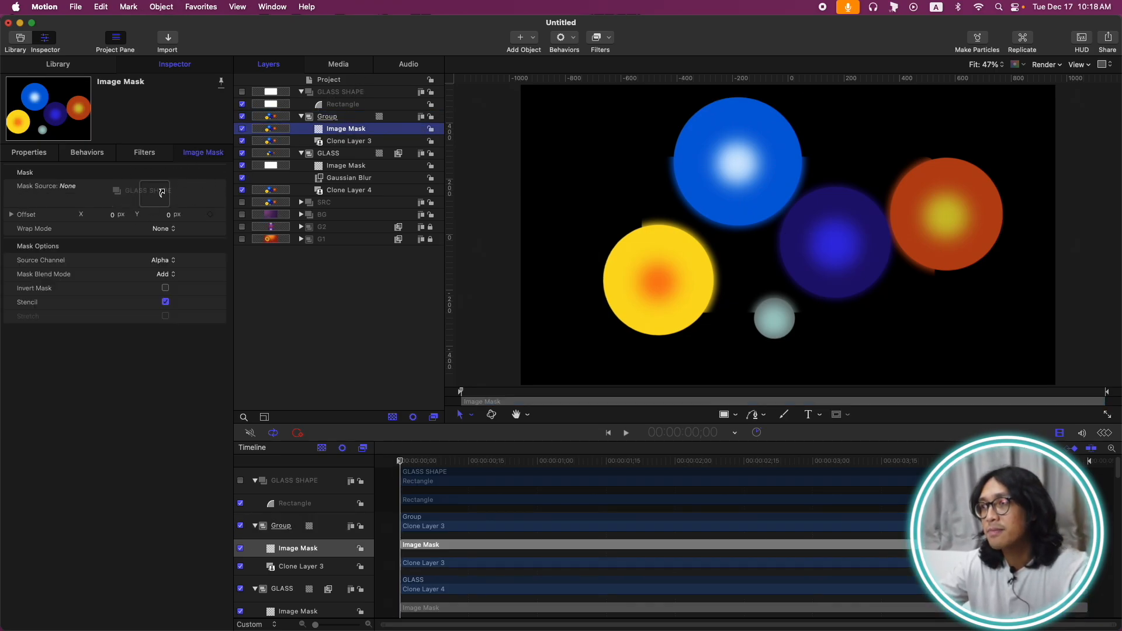
{"action": "left_click", "coordinate": [166, 288]}
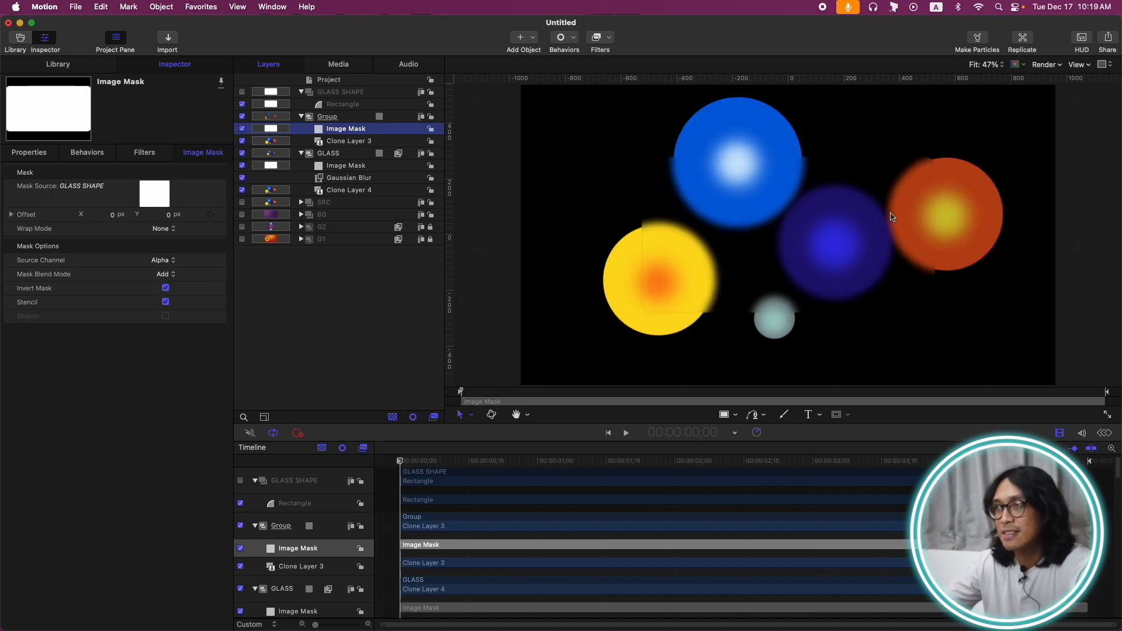
Add a Compound Blur filter to the GLASS group
{"action": "left_click", "coordinate": [356, 155]}
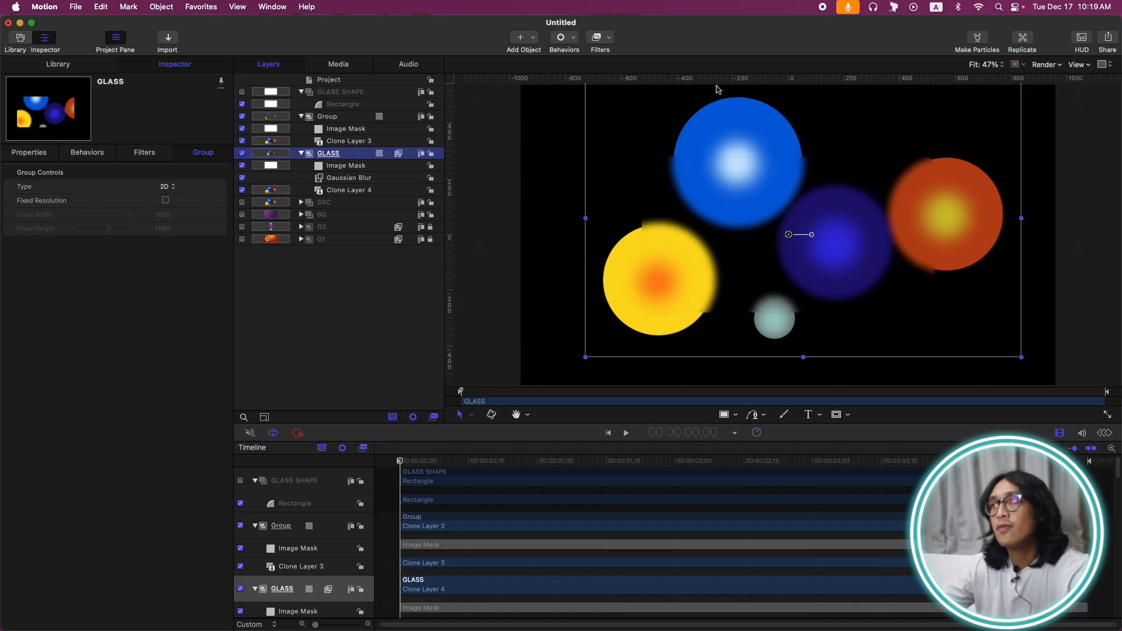
{"action": "left_click", "coordinate": [602, 38]}
{"action": "mouse_move", "coordinate": [621, 73]}
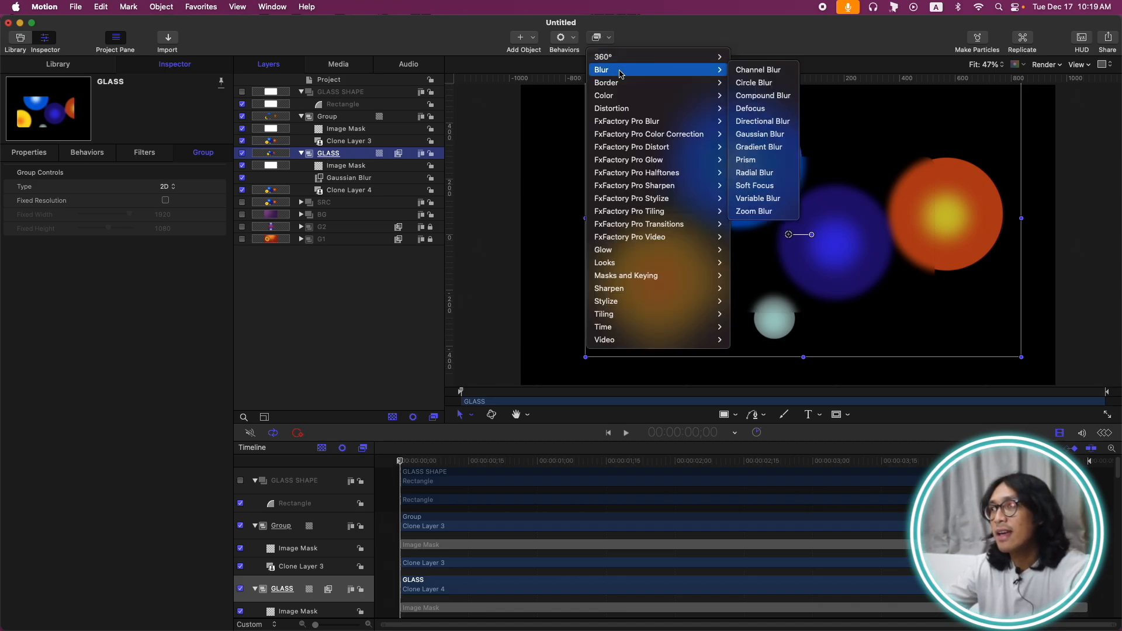
{"action": "left_click", "coordinate": [763, 96]}
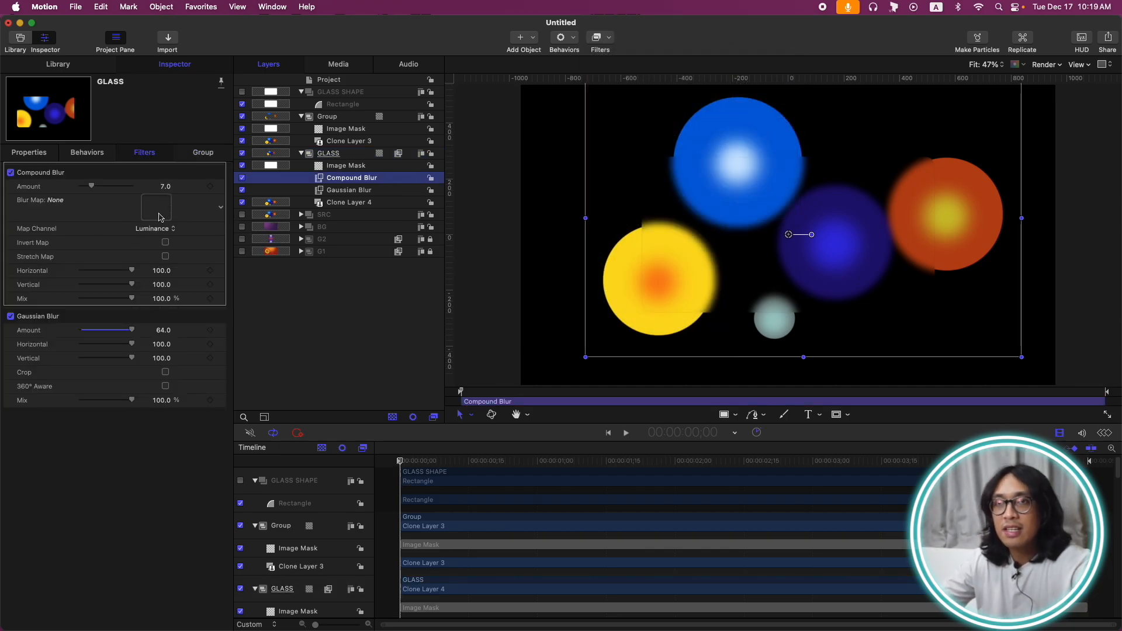
Bring in the white-paper-texture image above GLASS SHAPE, rename its group TEXTURE and hide it
{"action": "left_click", "coordinate": [340, 92]}
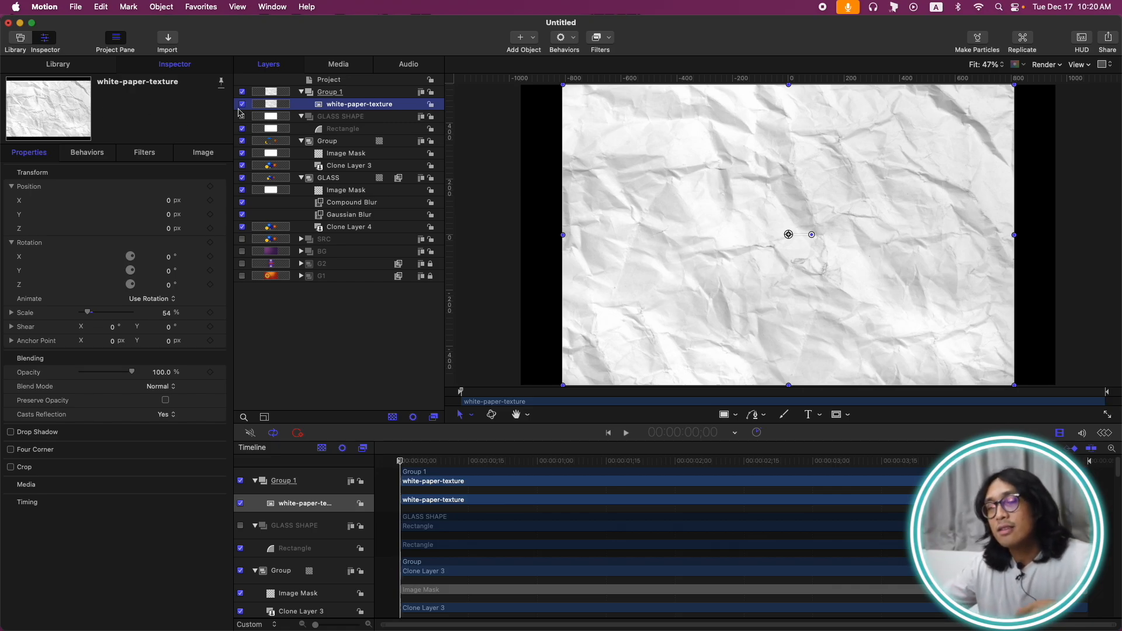
{"action": "double_click", "coordinate": [355, 94]}
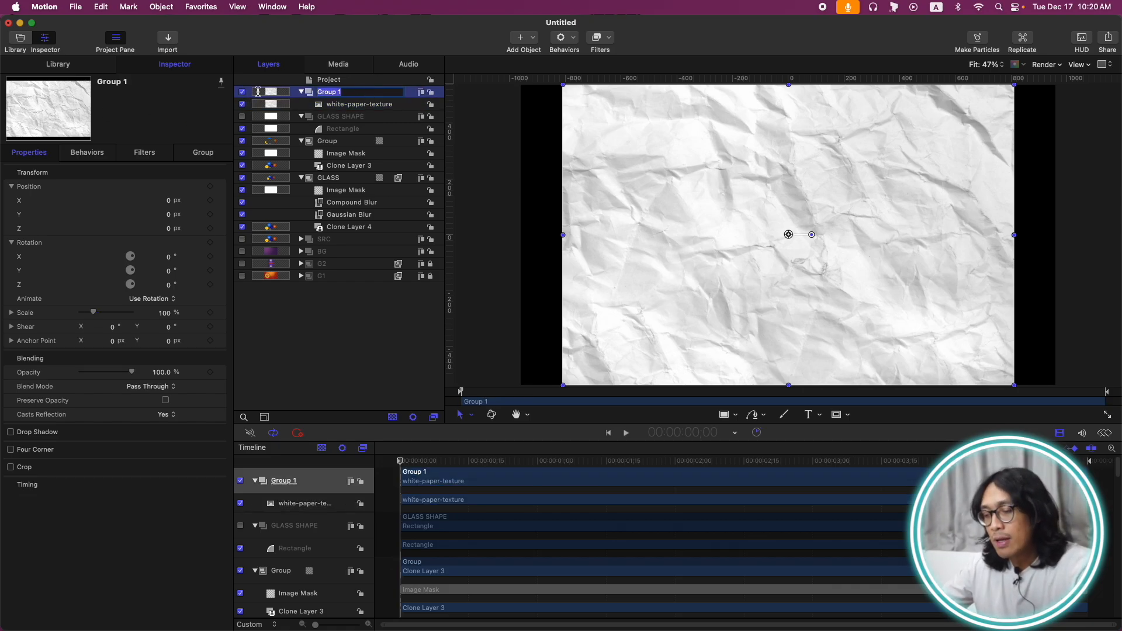
{"action": "type", "text": "T"}
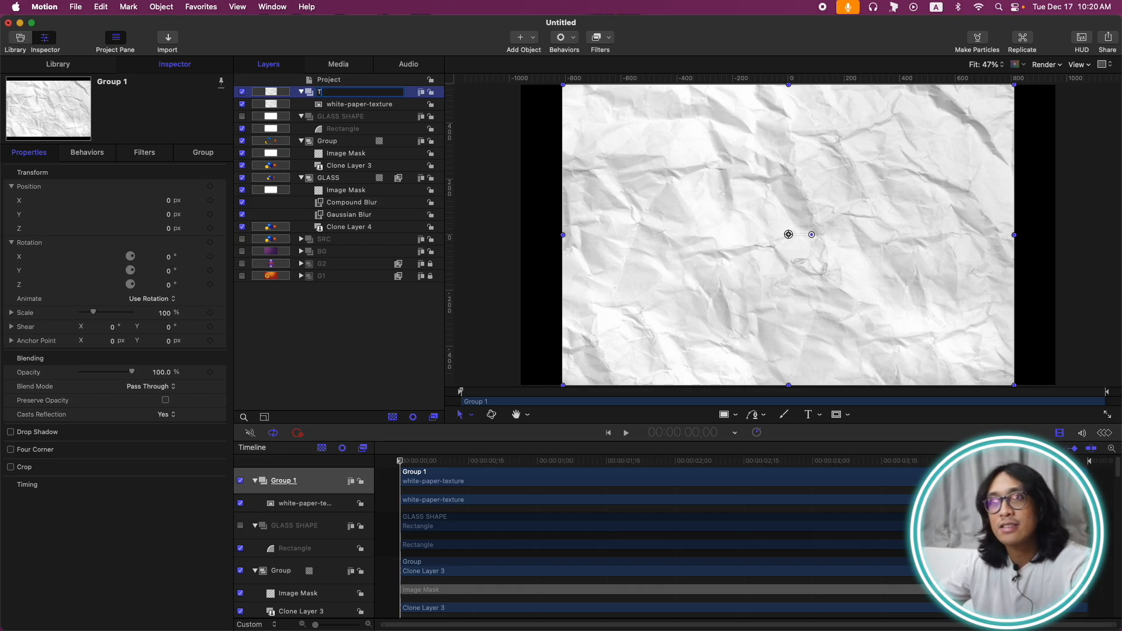
{"action": "type", "text": "EXTURE"}
{"action": "key", "text": "Return"}
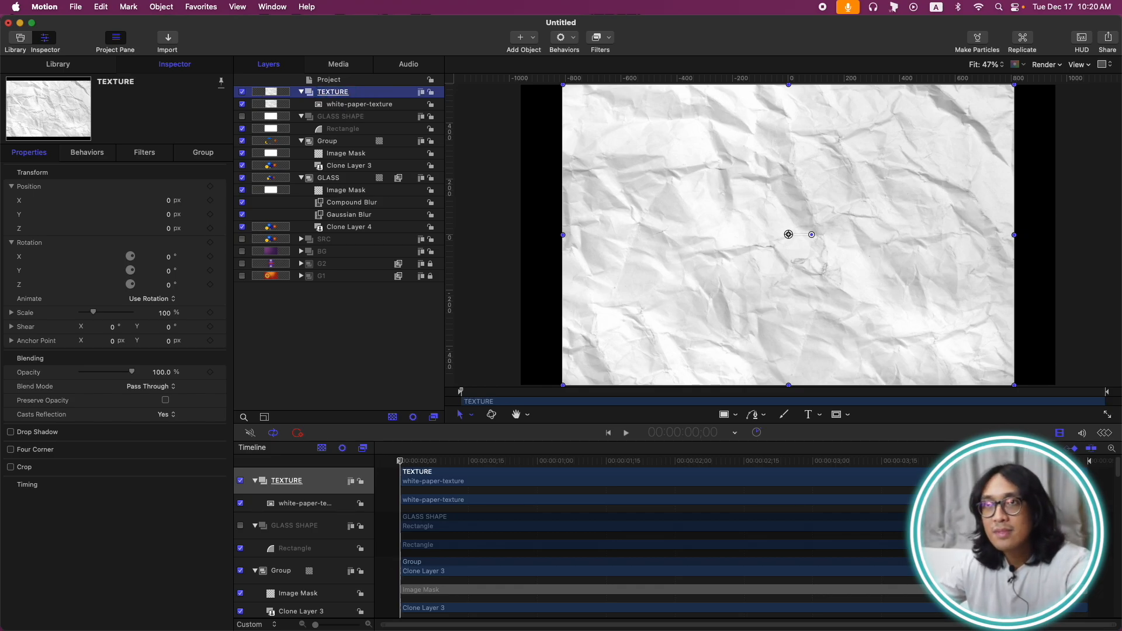
{"action": "left_click", "coordinate": [242, 92]}
Use the TEXTURE group as the Compound Blur's blur map and raise the blur amount to 219
{"action": "left_click", "coordinate": [371, 201]}
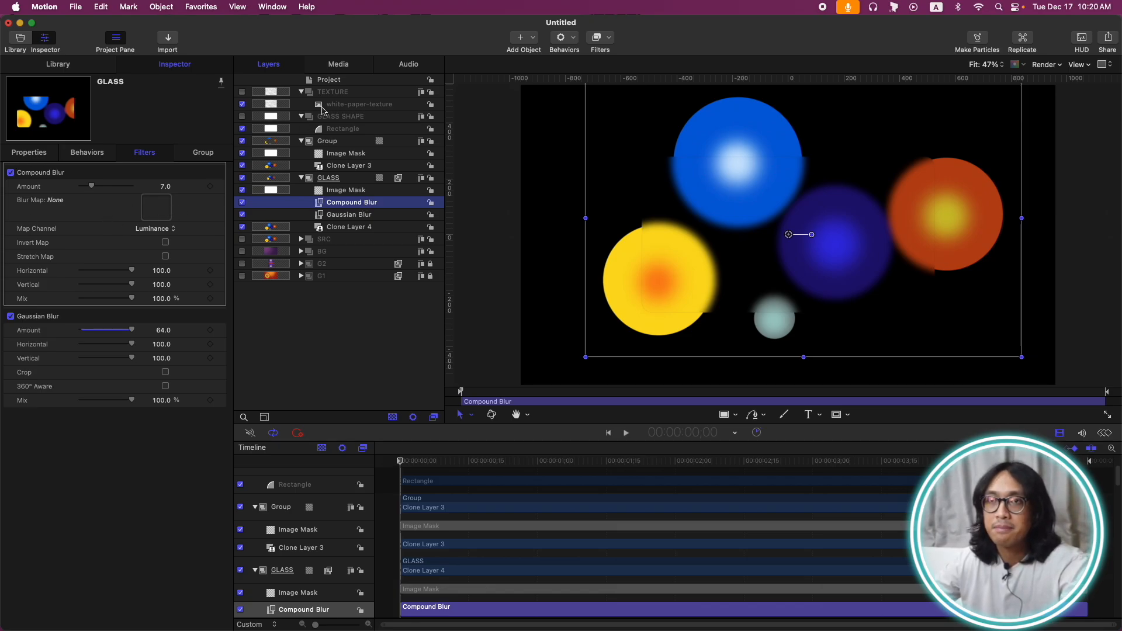
{"action": "left_click_drag", "start_coordinate": [335, 93], "coordinate": [157, 213]}
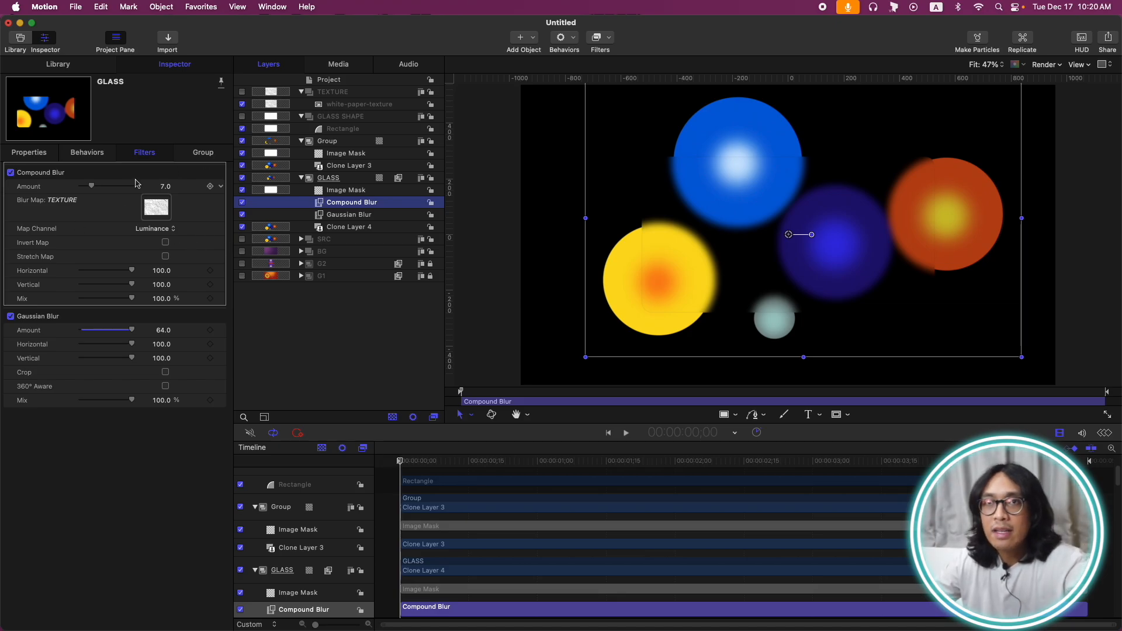
{"action": "left_click_drag", "start_coordinate": [92, 187], "coordinate": [132, 186]}
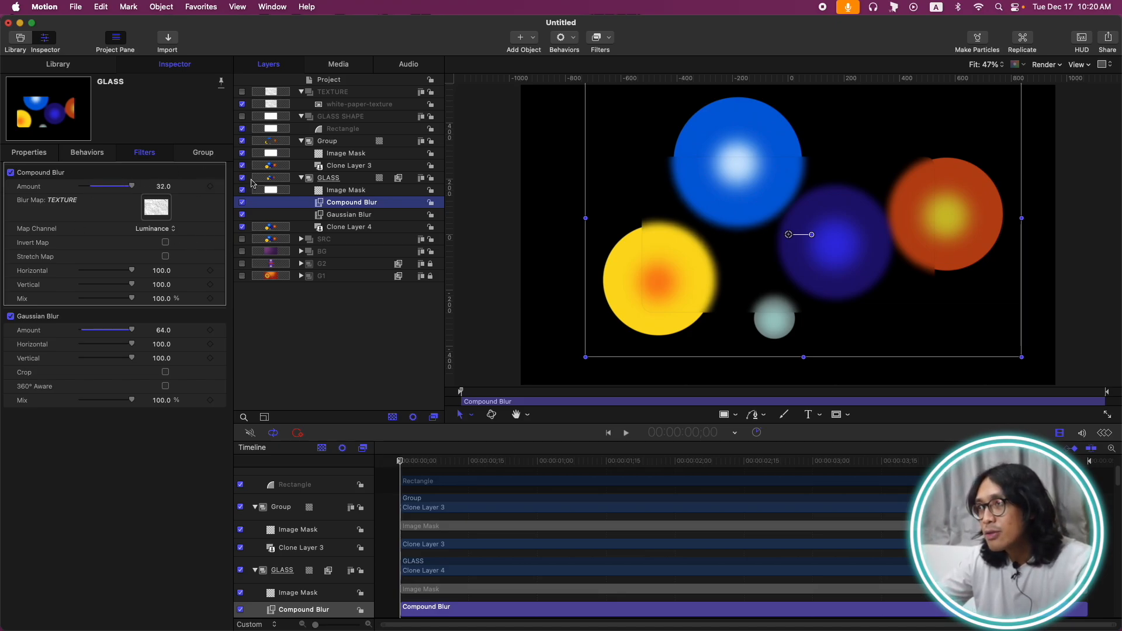
{"action": "mouse_move", "coordinate": [163, 187]}
{"action": "left_mouse_down"}
{"action": "mouse_move", "coordinate": [163, 150]}
{"action": "mouse_move", "coordinate": [163, 189]}
{"action": "left_mouse_up"}
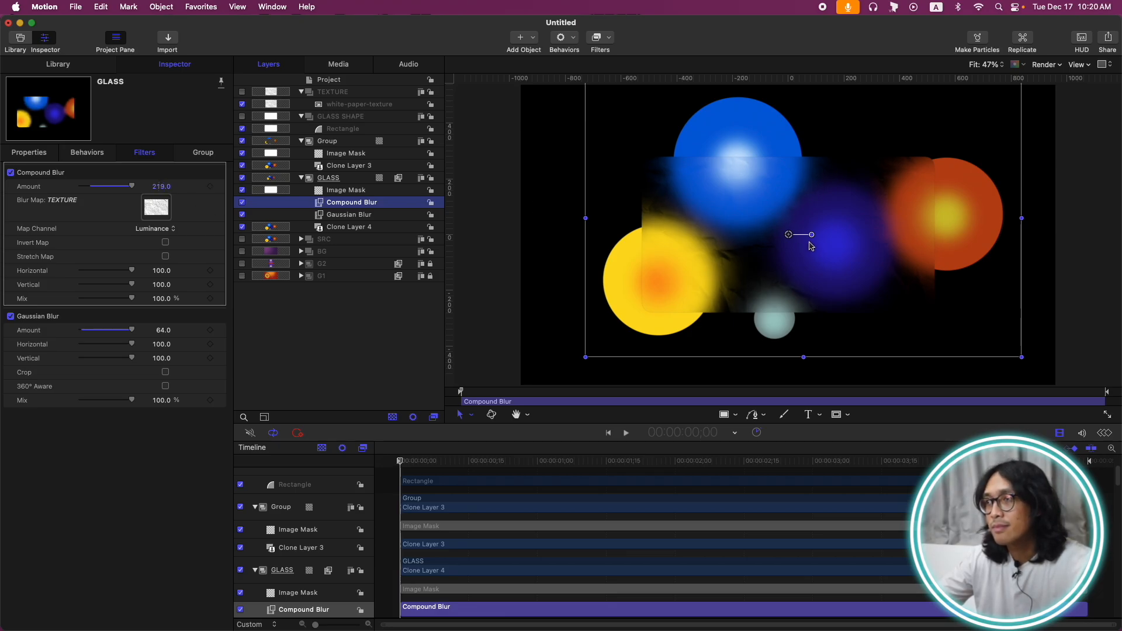
Inspect the textured glass up close and set the Compound Blur amount on the GLASS group to 250
{"action": "scroll", "coordinate": [812, 245], "scroll_direction": "up", "scroll_amount": 5}
{"action": "scroll", "coordinate": [811, 243], "scroll_direction": "up", "scroll_amount": 1}
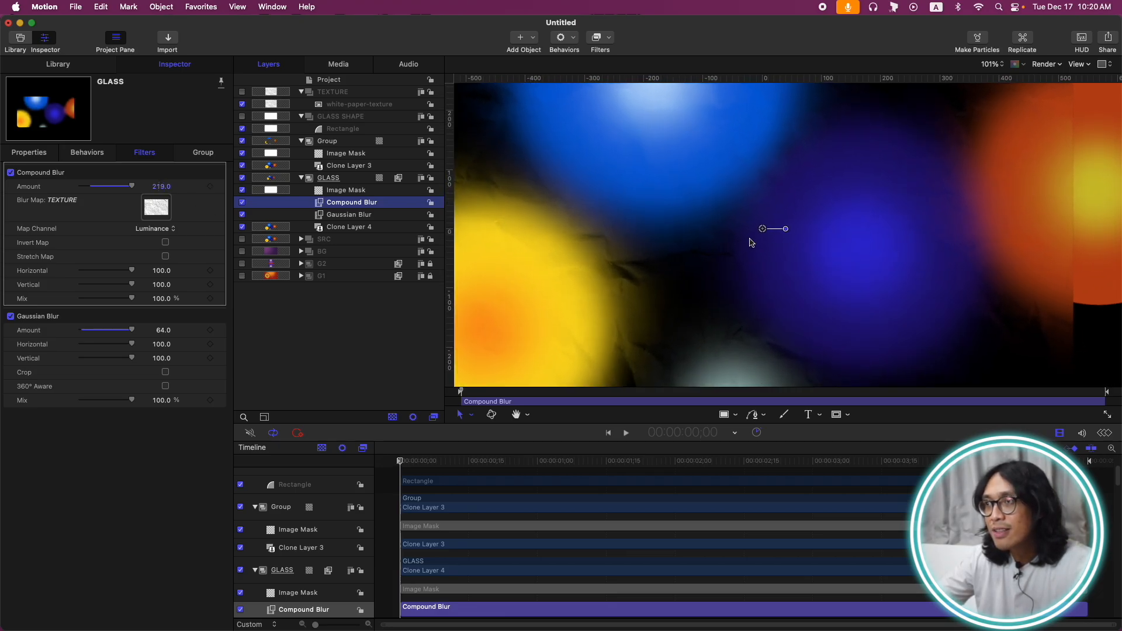
{"action": "scroll", "coordinate": [746, 244], "scroll_direction": "down", "scroll_amount": 3}
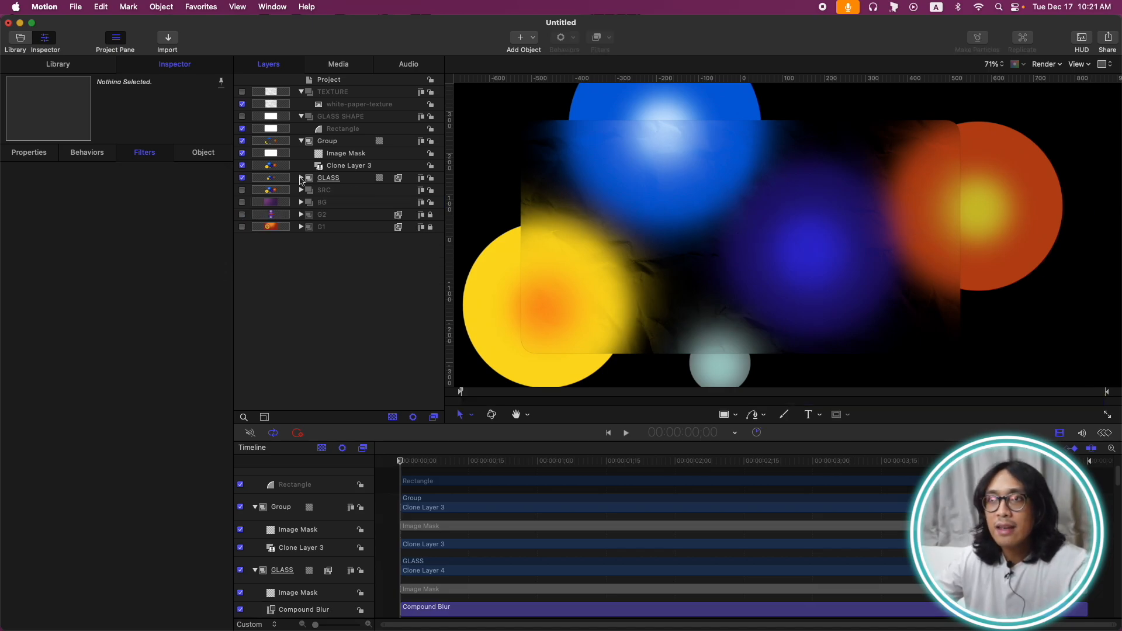
{"action": "left_click", "coordinate": [302, 177]}
{"action": "left_click", "coordinate": [361, 203]}
{"action": "left_click", "coordinate": [166, 188]}
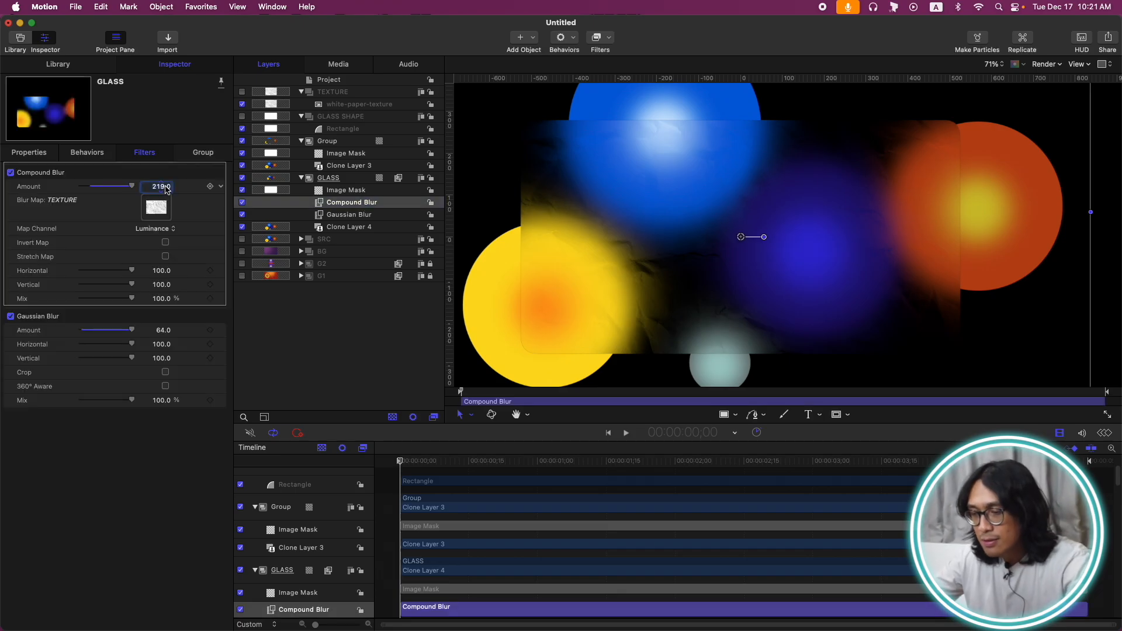
{"action": "type", "text": "250"}
{"action": "key", "text": "Return"}
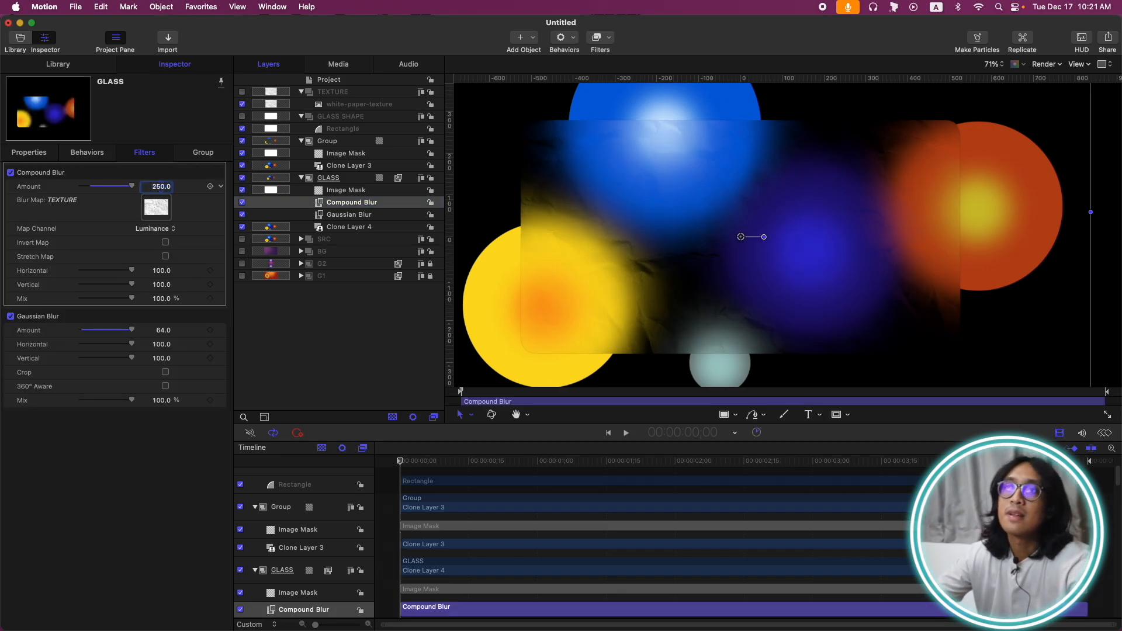
Add a Levels filter to the TEXTURE group and raise its contrast by pulling the black and white input points towards the histogram peak
{"action": "left_click", "coordinate": [259, 92]}
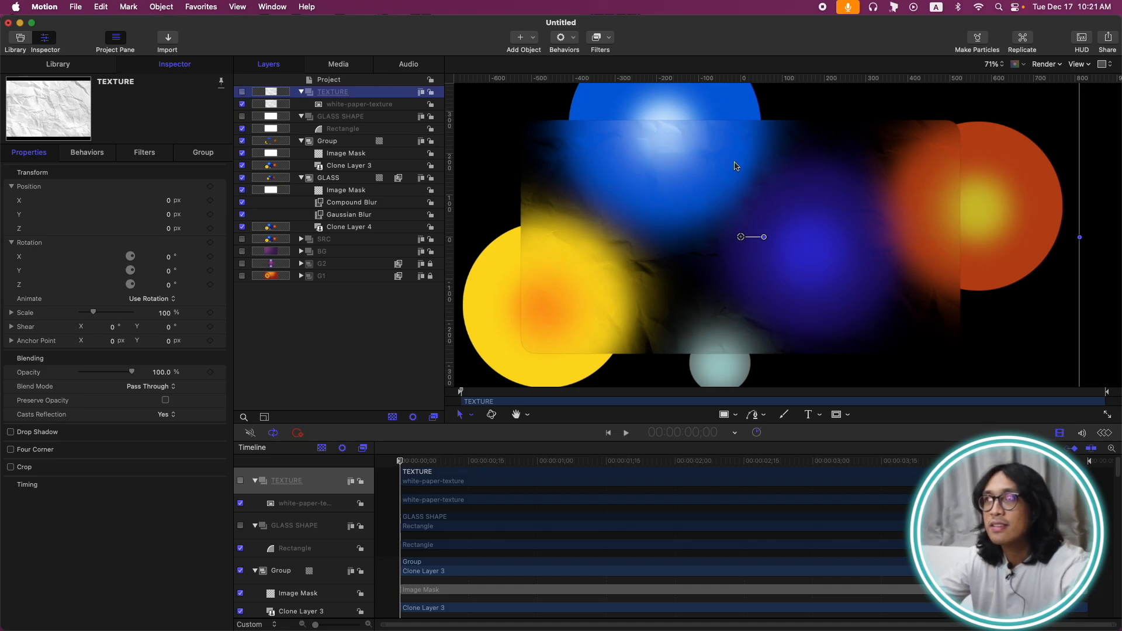
{"action": "left_click", "coordinate": [603, 38]}
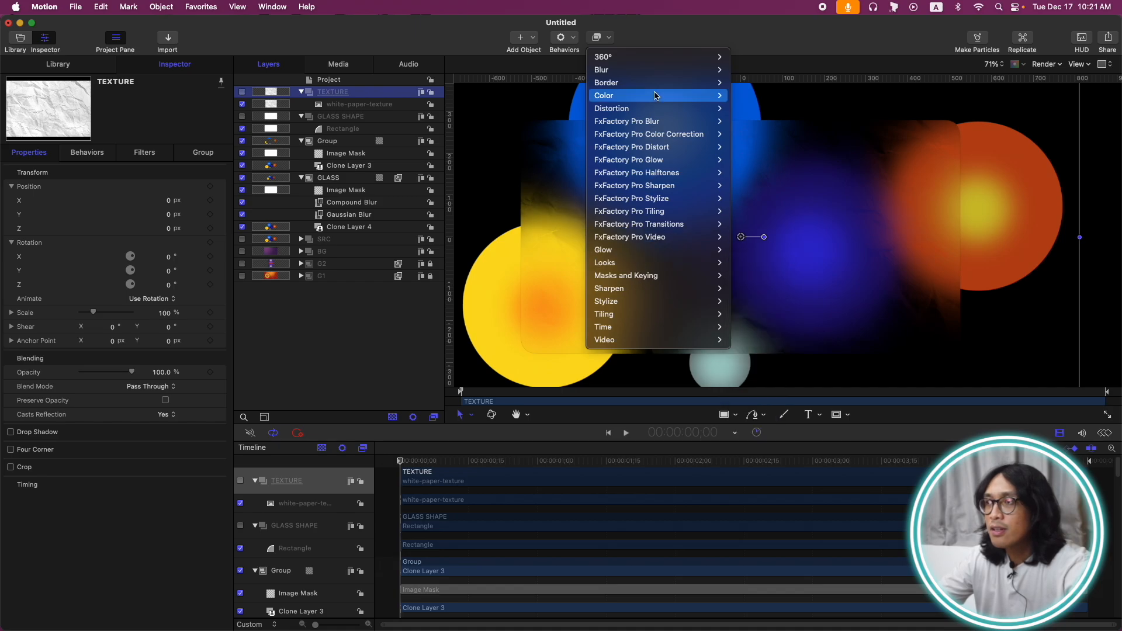
{"action": "left_click", "coordinate": [772, 291]}
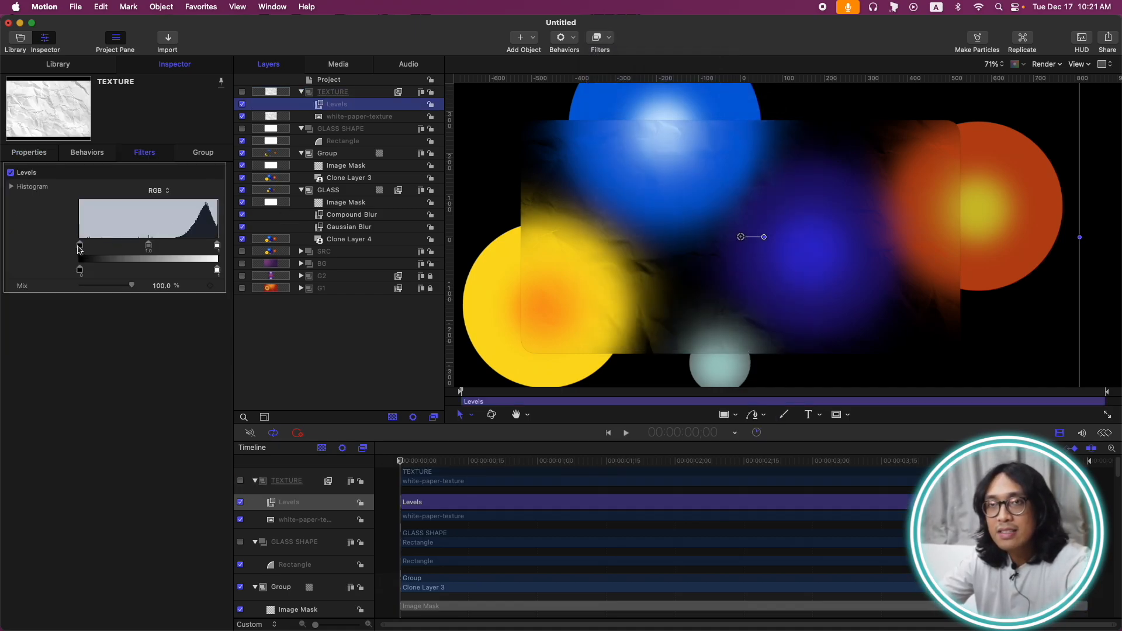
{"action": "left_click_drag", "start_coordinate": [80, 248], "coordinate": [189, 258]}
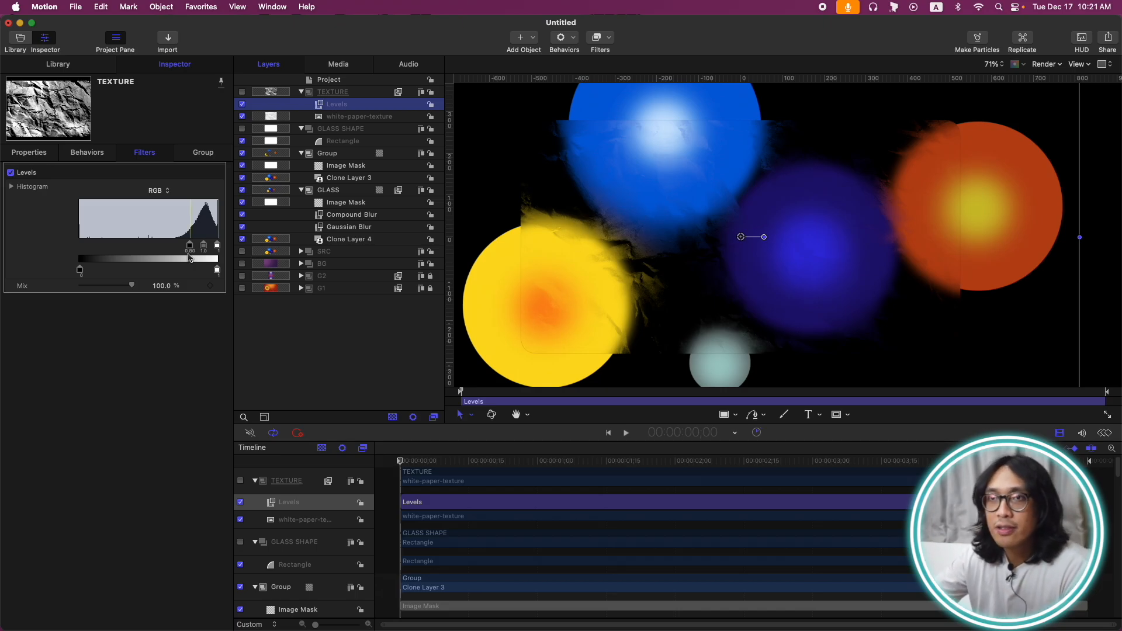
{"action": "left_click_drag", "start_coordinate": [217, 245], "coordinate": [206, 249]}
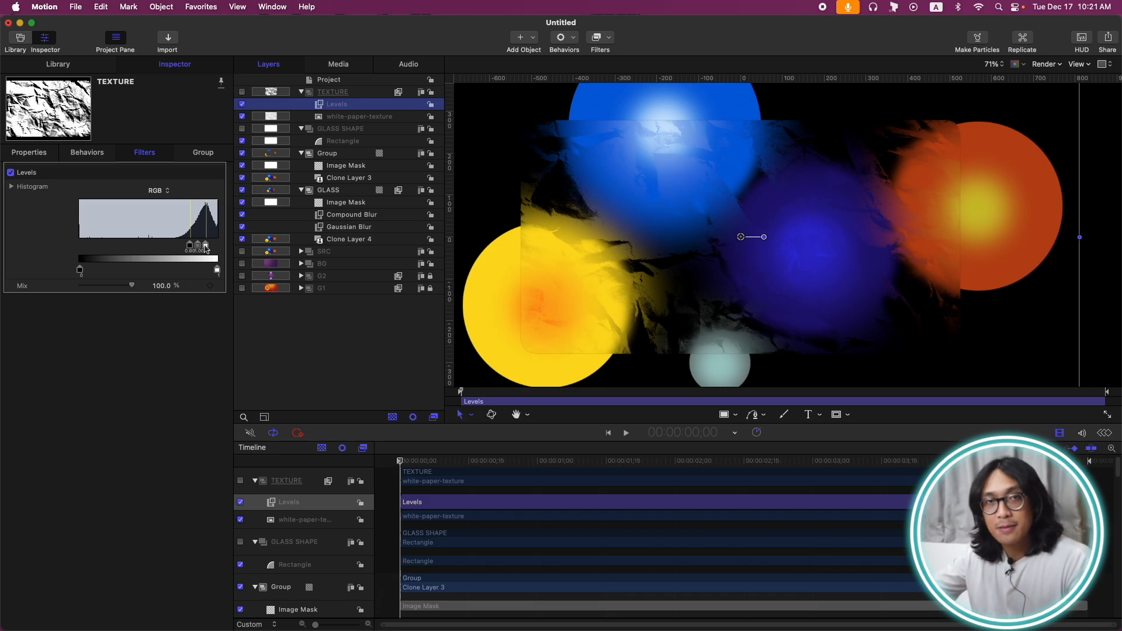
Collapse the TEXTURE, Group and GLASS groups and make a clone layer of GLASS SHAPE
{"action": "left_click", "coordinate": [301, 92]}
{"action": "left_click", "coordinate": [301, 128]}
{"action": "left_click", "coordinate": [301, 141]}
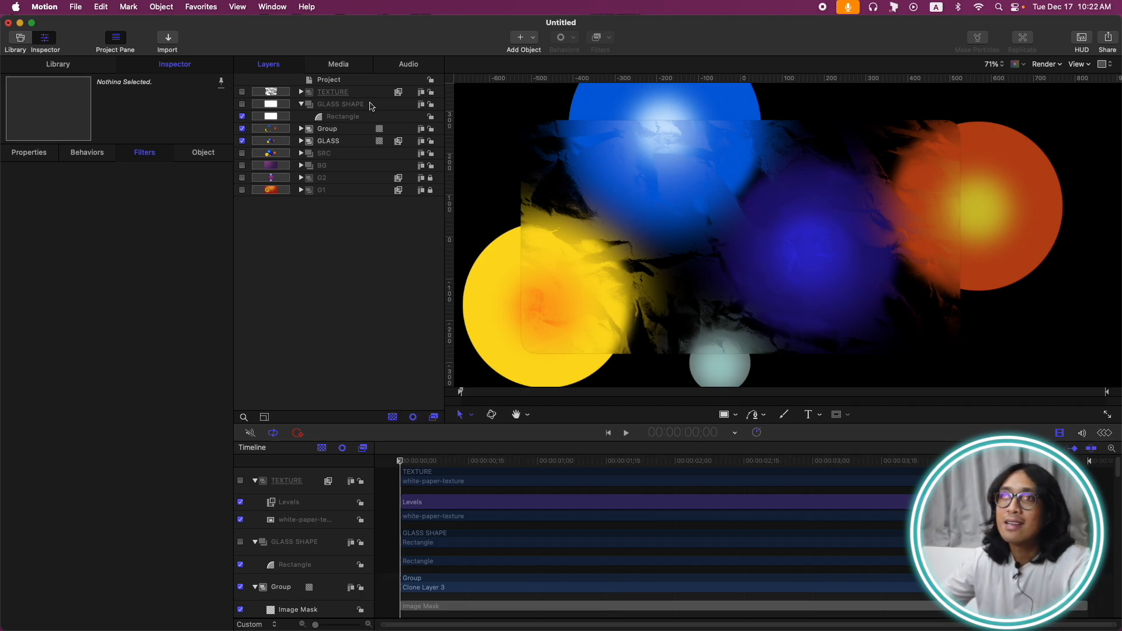
{"action": "left_click", "coordinate": [321, 105]}
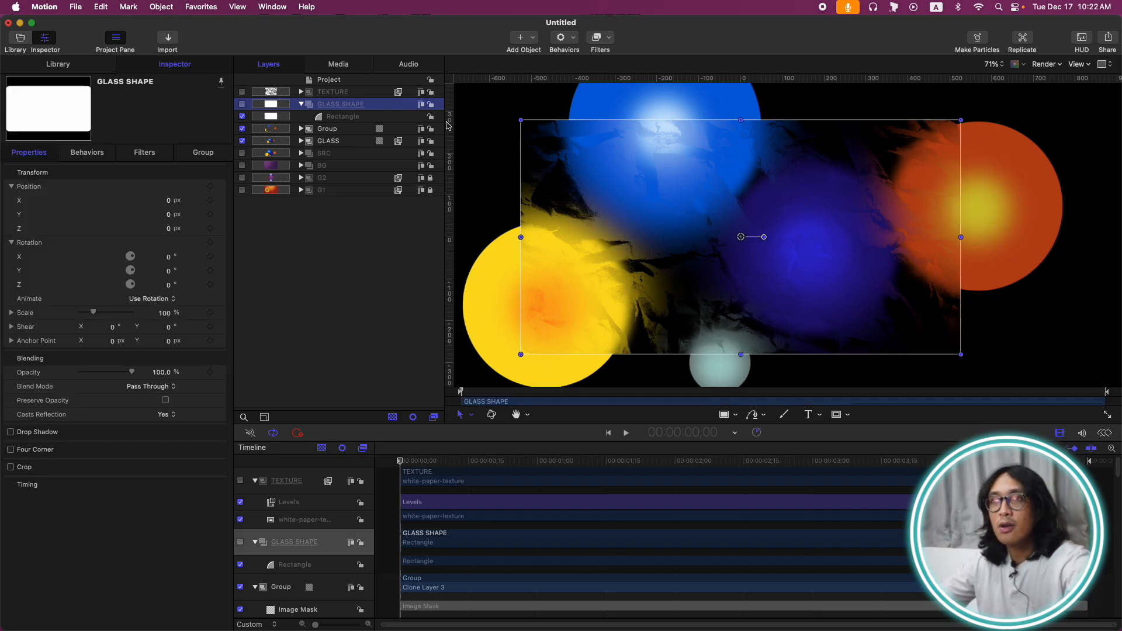
{"action": "key", "text": "k"}
Add an Edges filter to Group 1, which holds the GLASS SHAPE clone
{"action": "left_click", "coordinate": [343, 129]}
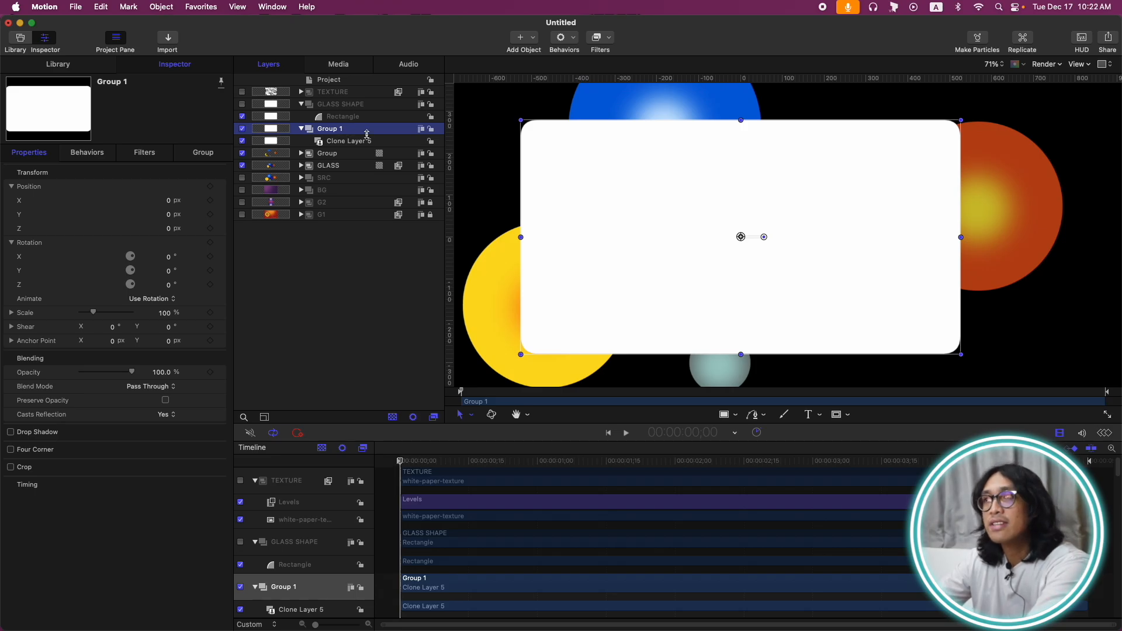
{"action": "left_click", "coordinate": [608, 40]}
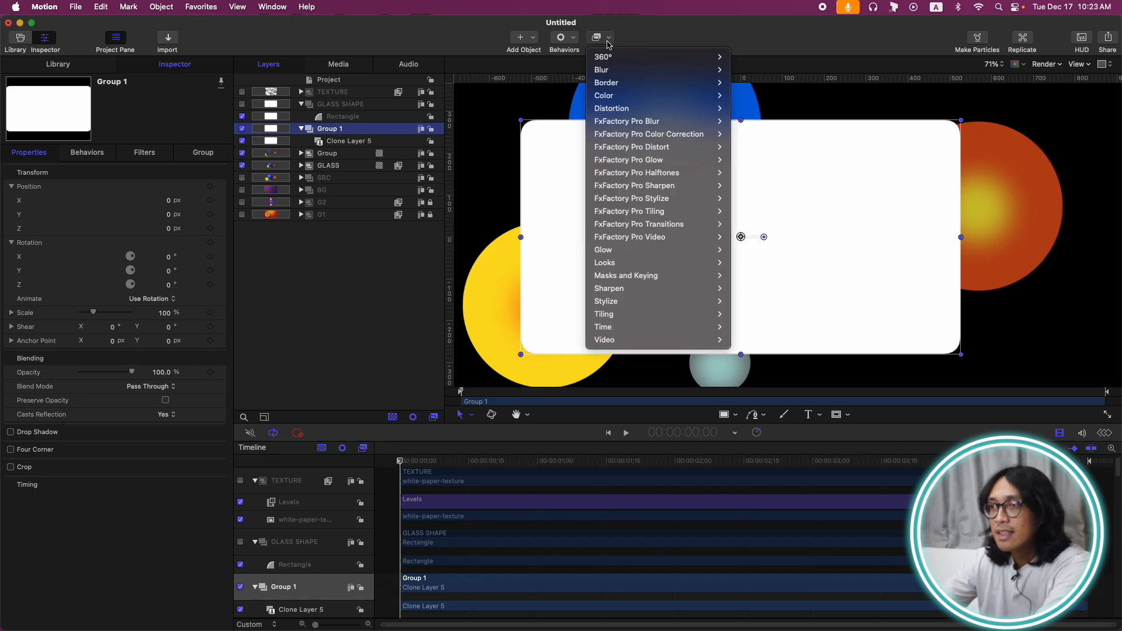
{"action": "mouse_move", "coordinate": [664, 303]}
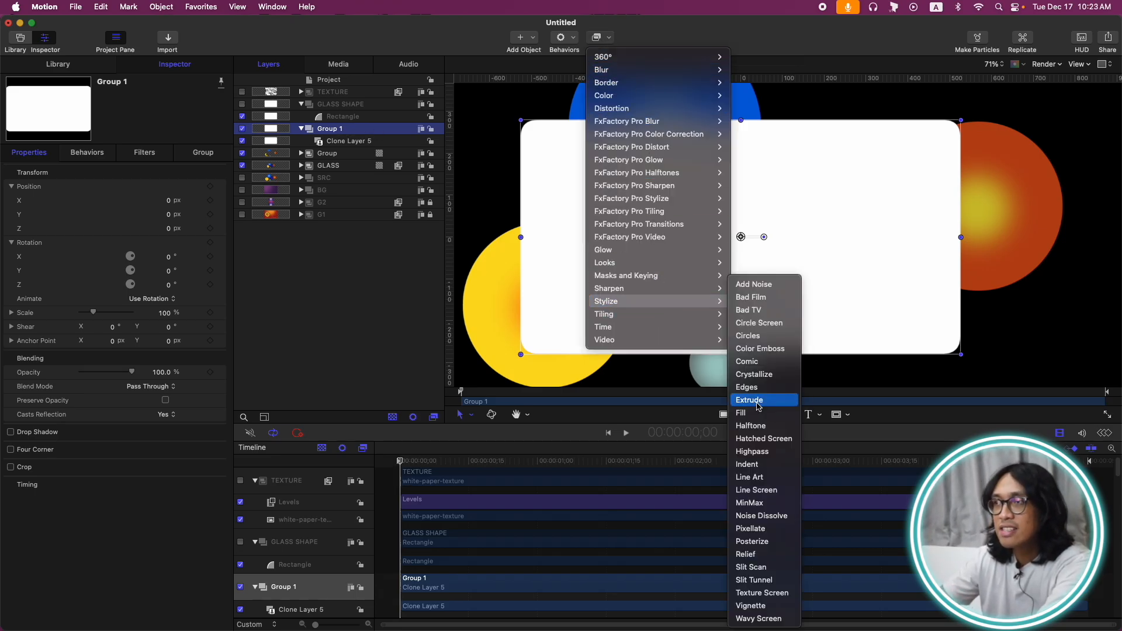
{"action": "left_click", "coordinate": [748, 387]}
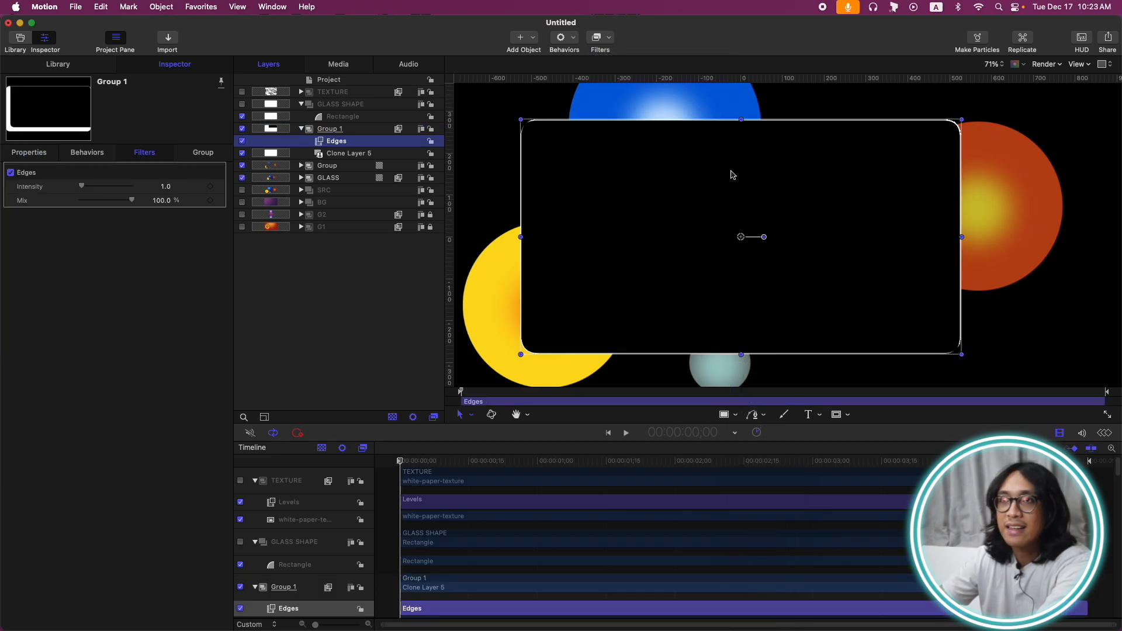
Add a Gradient Colorize filter to Group 1 on top of the Edges filter
{"action": "left_click", "coordinate": [355, 132]}
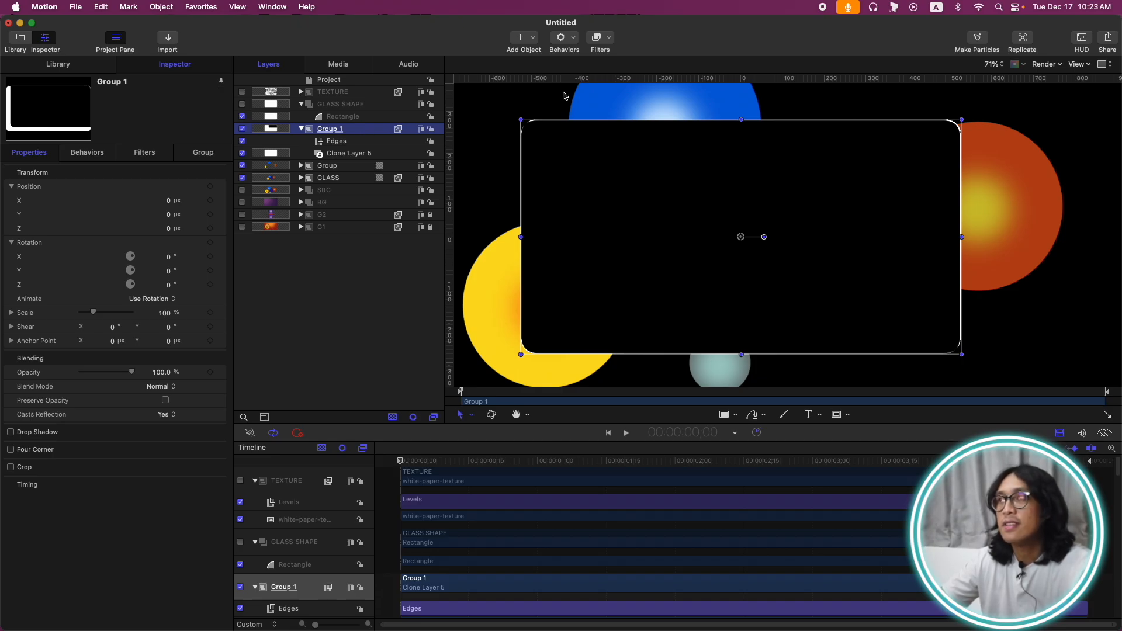
{"action": "left_click", "coordinate": [611, 37]}
{"action": "mouse_move", "coordinate": [643, 95]}
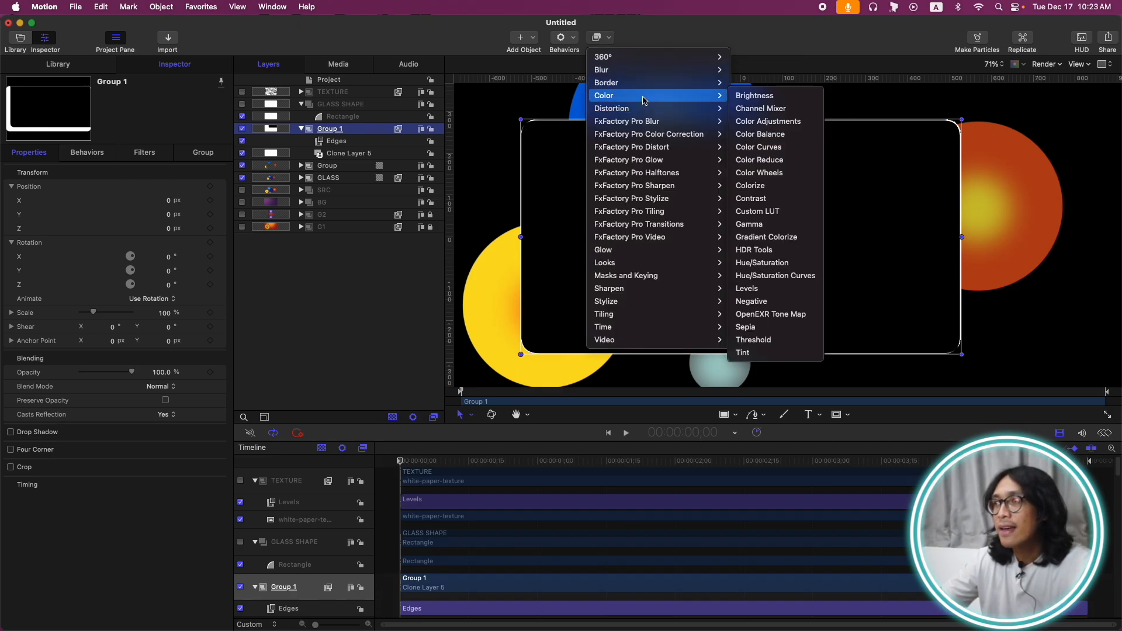
{"action": "left_click", "coordinate": [778, 239]}
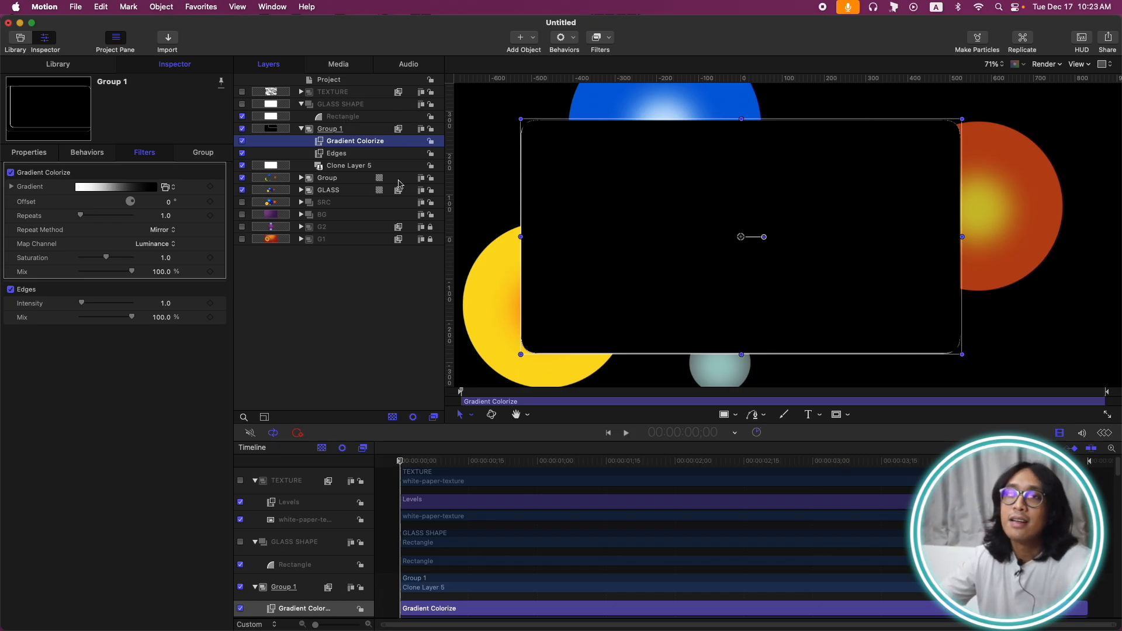
Try the Add blend mode on Clone Layer 5 and undo it
{"action": "left_click", "coordinate": [348, 169]}
{"action": "left_click", "coordinate": [166, 390]}
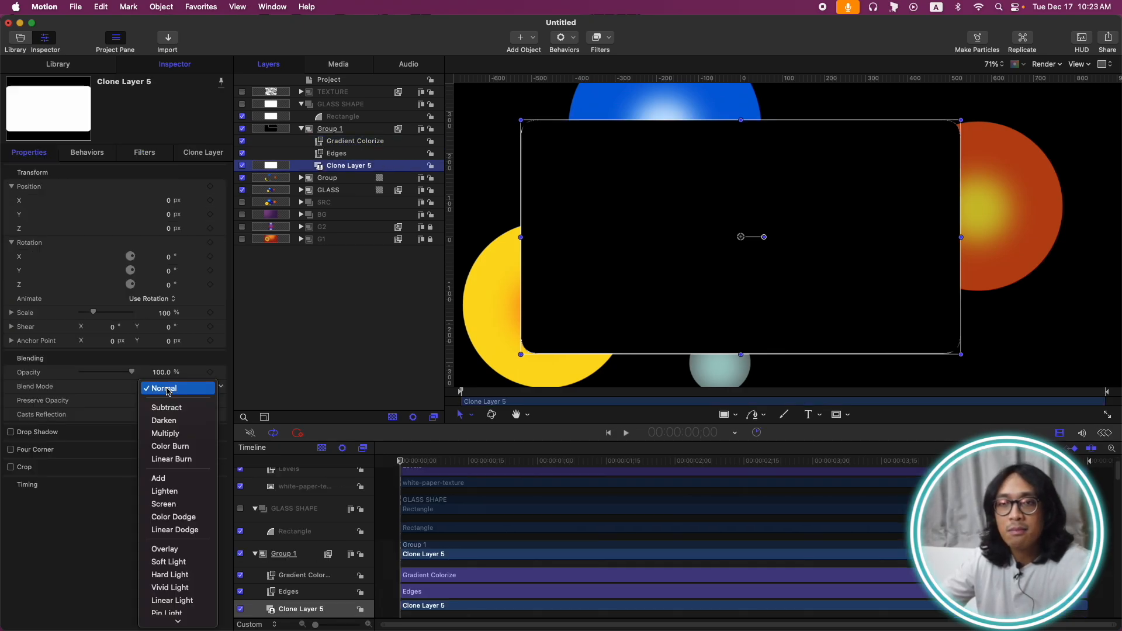
{"action": "left_click", "coordinate": [170, 477]}
{"action": "key", "text": "super+z"}
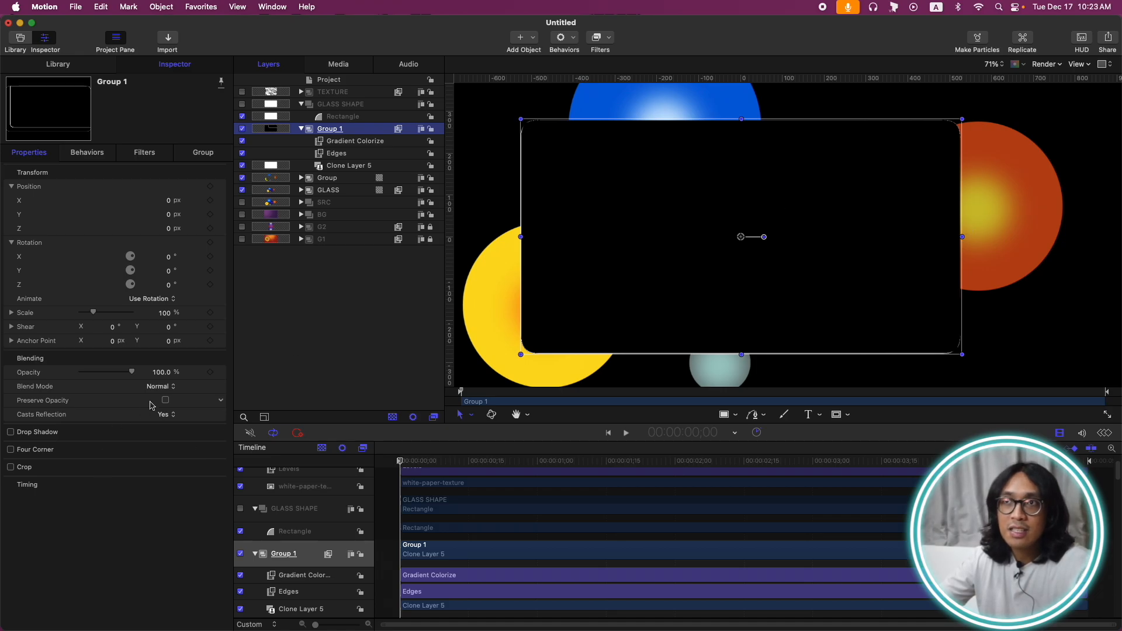
Move the Gradient Colorize and Edges filters from Group 1 onto Clone Layer 5 and blend its outline over the glass
{"action": "left_click", "coordinate": [161, 387]}
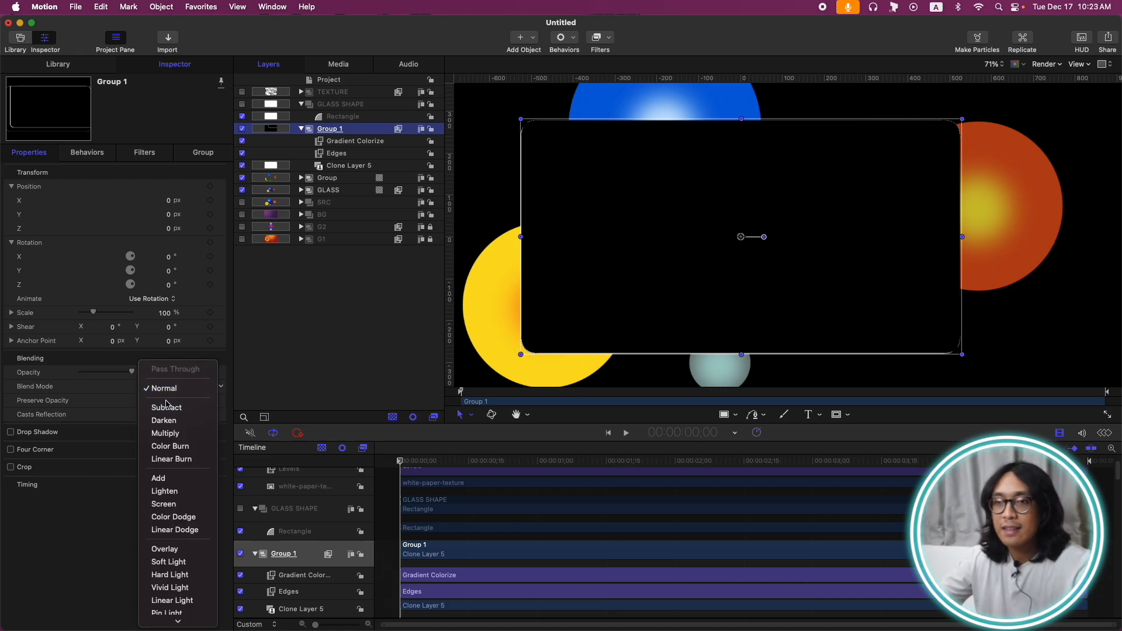
{"action": "left_click", "coordinate": [343, 283]}
{"action": "left_click", "coordinate": [309, 311]}
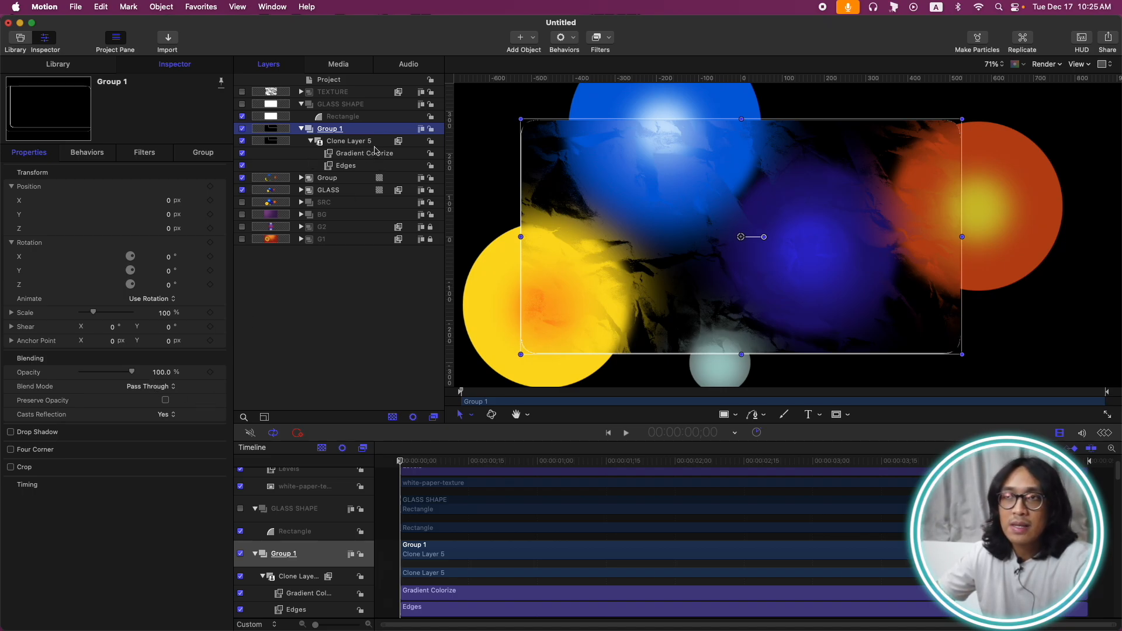
{"action": "left_click", "coordinate": [354, 157]}
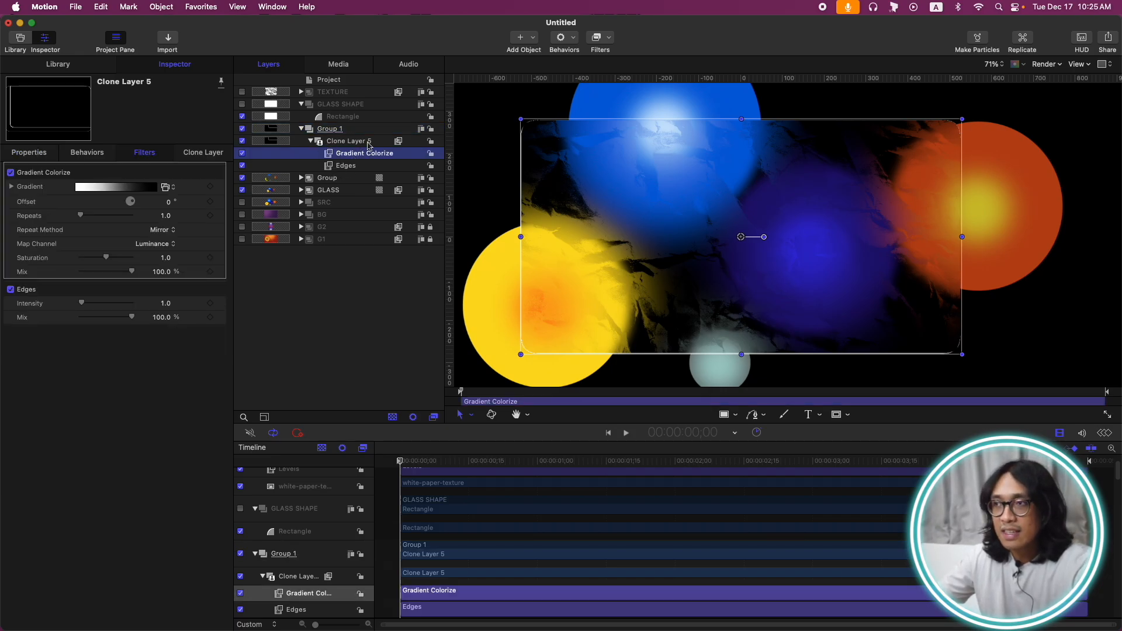
Fit the whole canvas in view and play the animation to review the outlined, textured glass panel
{"action": "left_click", "coordinate": [332, 338]}
{"action": "key", "text": "shift+z"}
{"action": "key", "text": "space"}
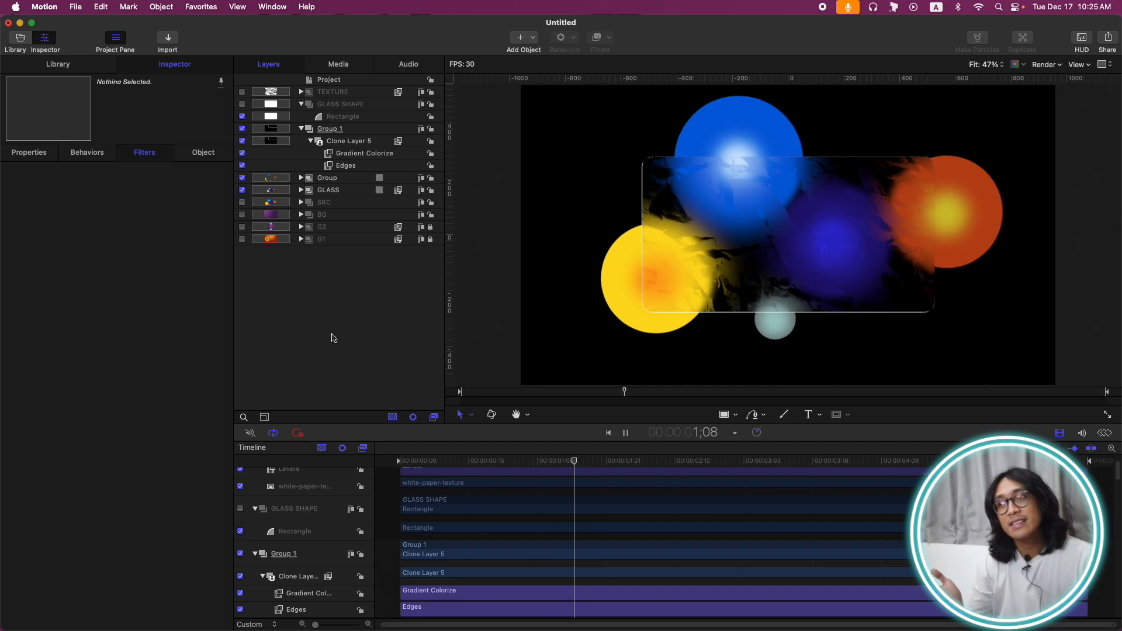